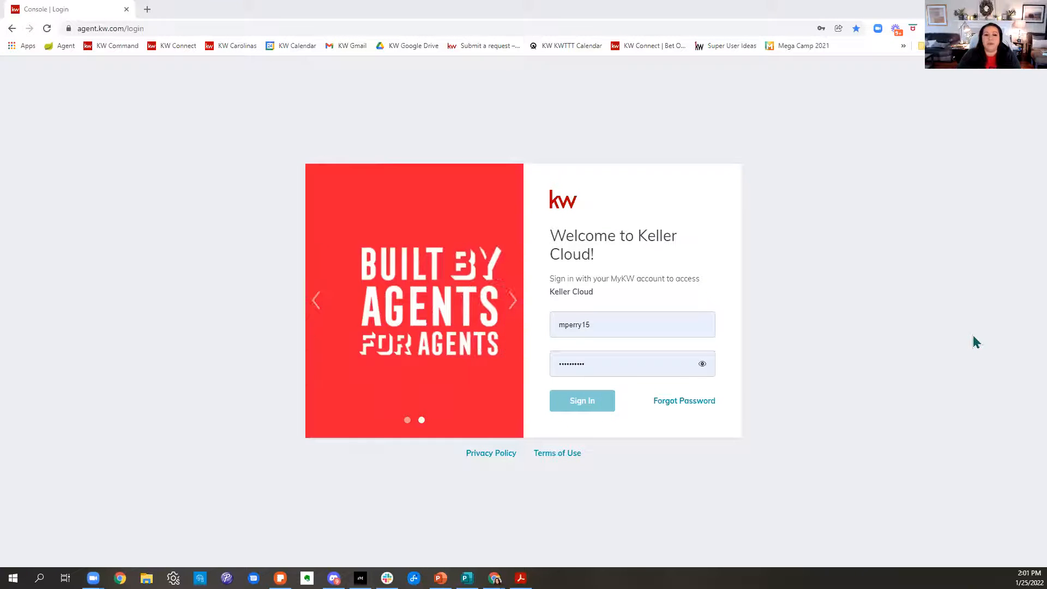
# Sign in to Keller Cloud with the saved MyKW account credentials.
pyautogui.click(610, 365)
pyautogui.click(888, 364)
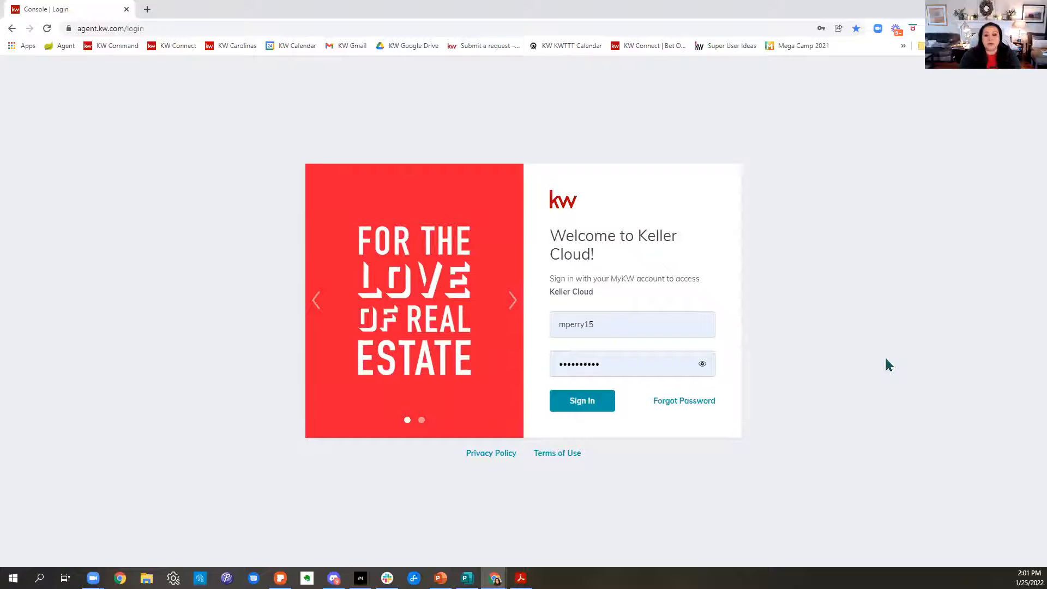
pyautogui.click(595, 407)
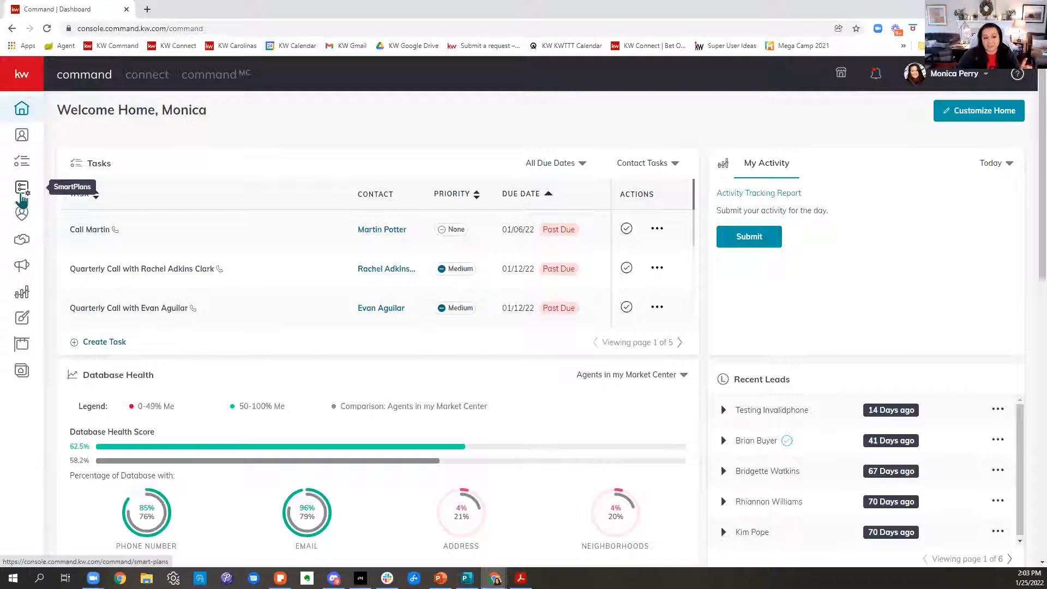
# Search the SmartPlans library for "facebook" and look through the available lead follow-up plans.
pyautogui.click(22, 201)
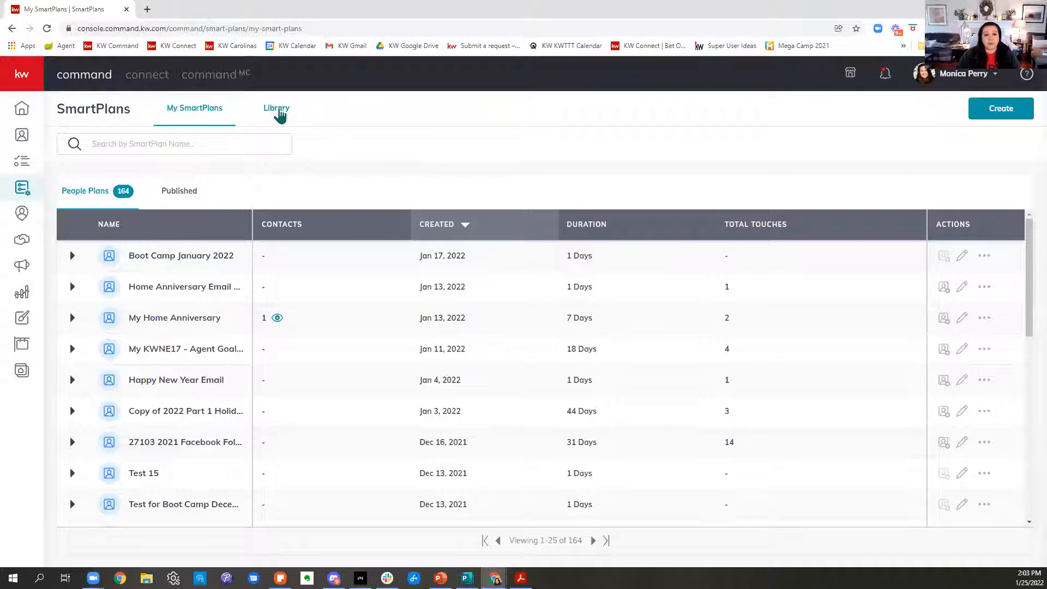
pyautogui.click(280, 114)
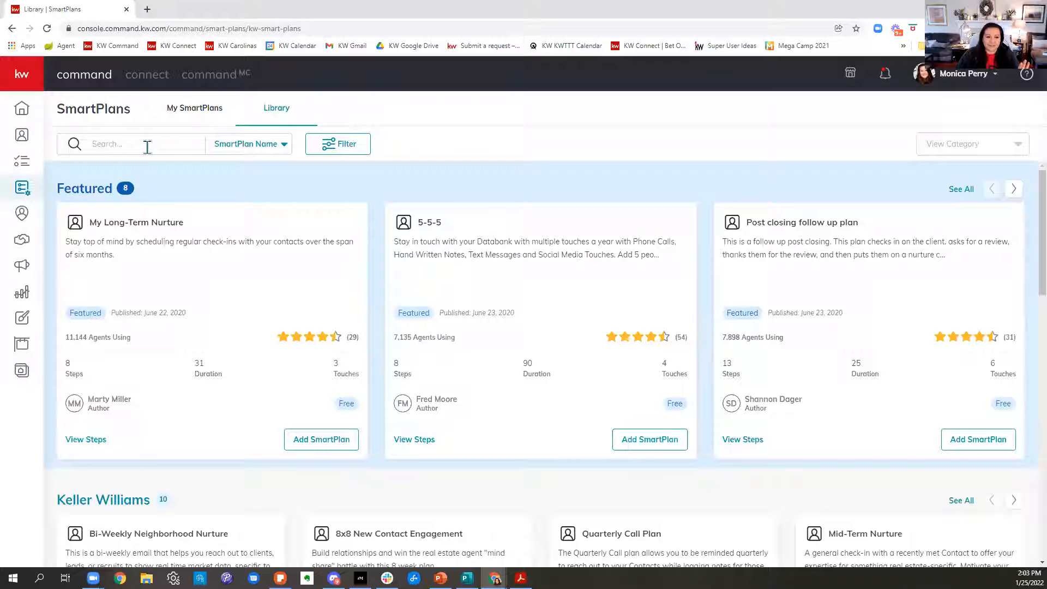
pyautogui.write('facebook')
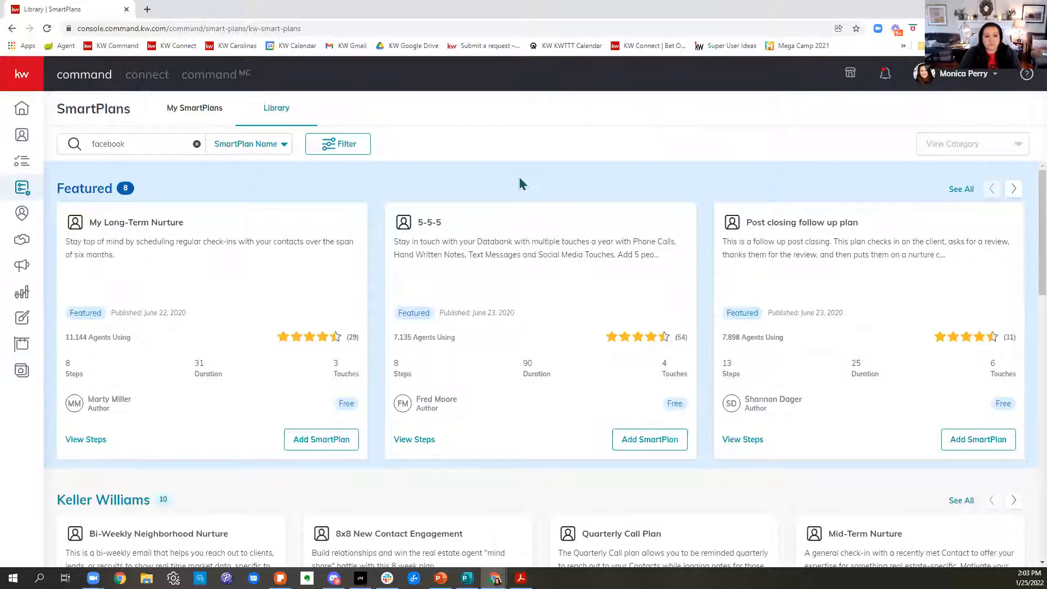
pyautogui.press('Return')
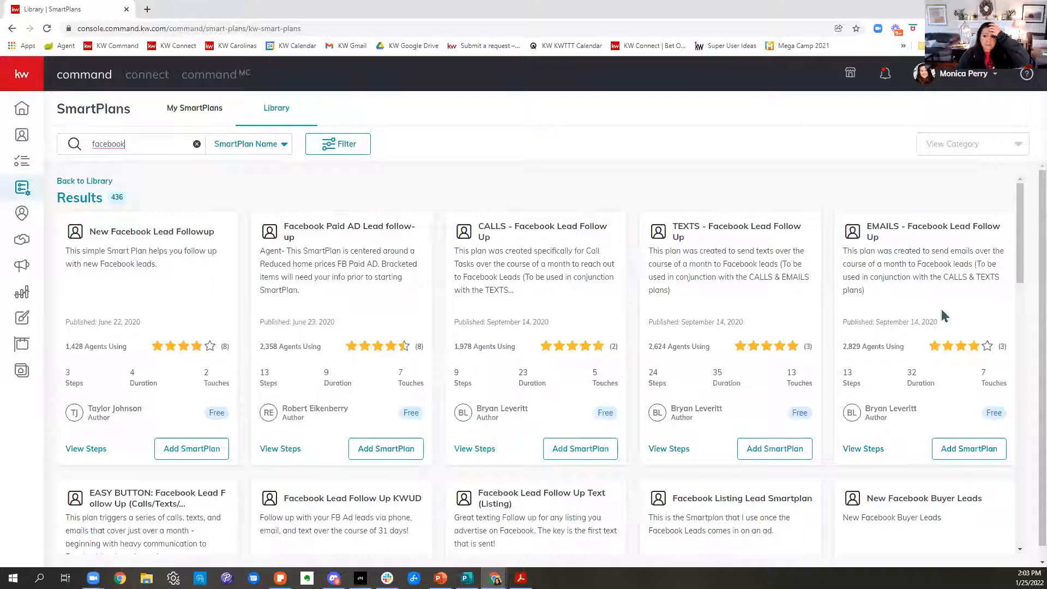
pyautogui.scroll(-3, 833, 382)
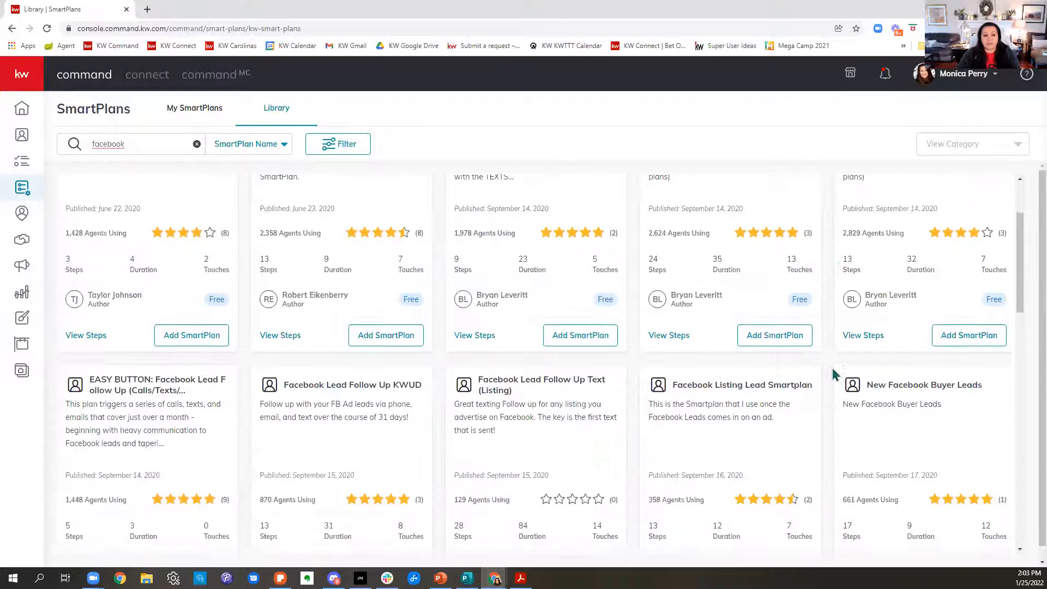
pyautogui.scroll(-2, 833, 375)
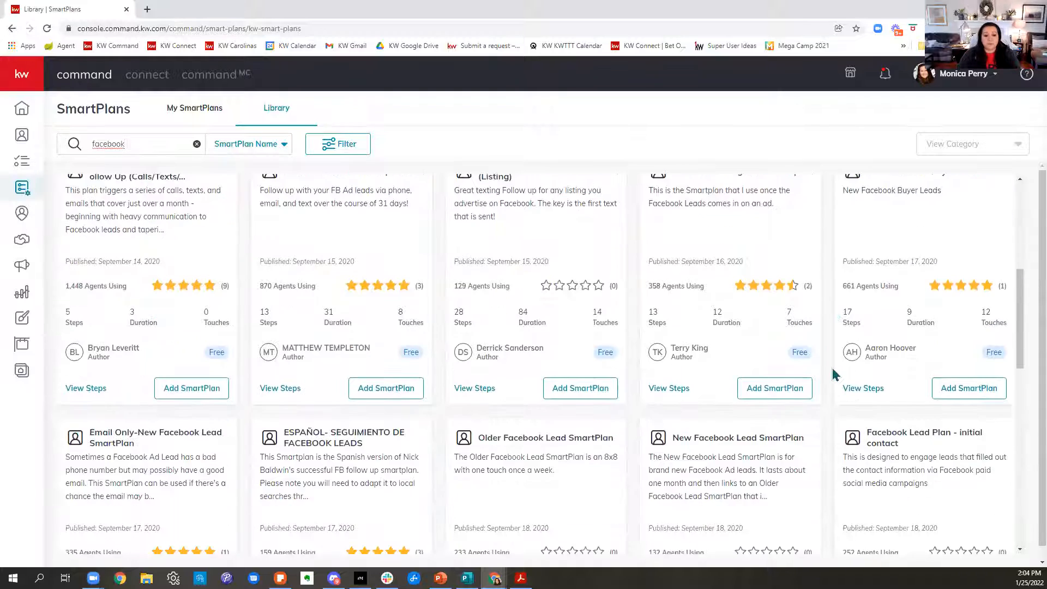
pyautogui.scroll(-3, 833, 375)
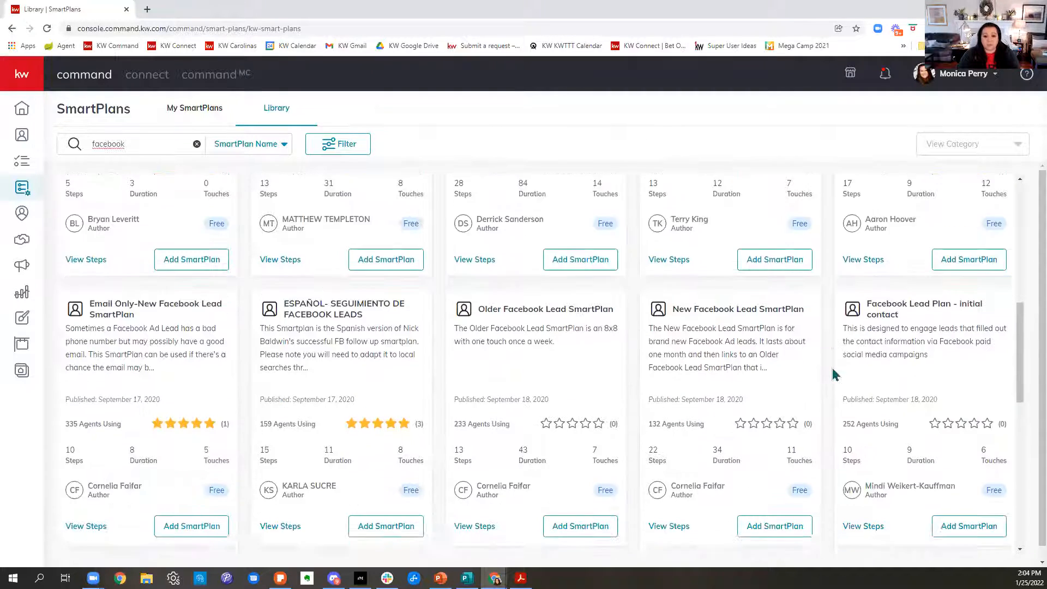
pyautogui.scroll(-6, 833, 375)
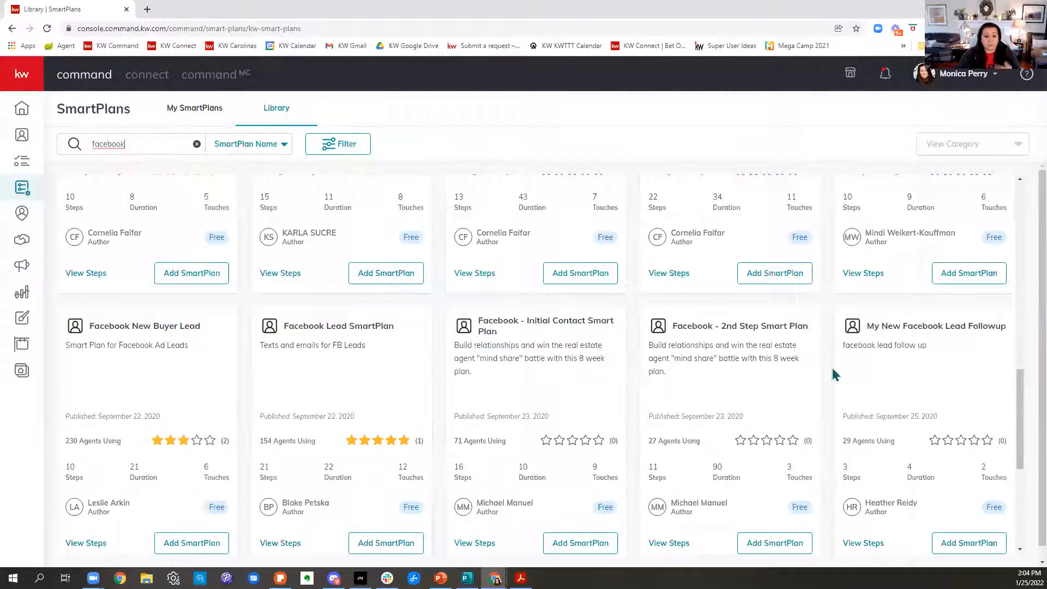
pyautogui.scroll(12, 833, 375)
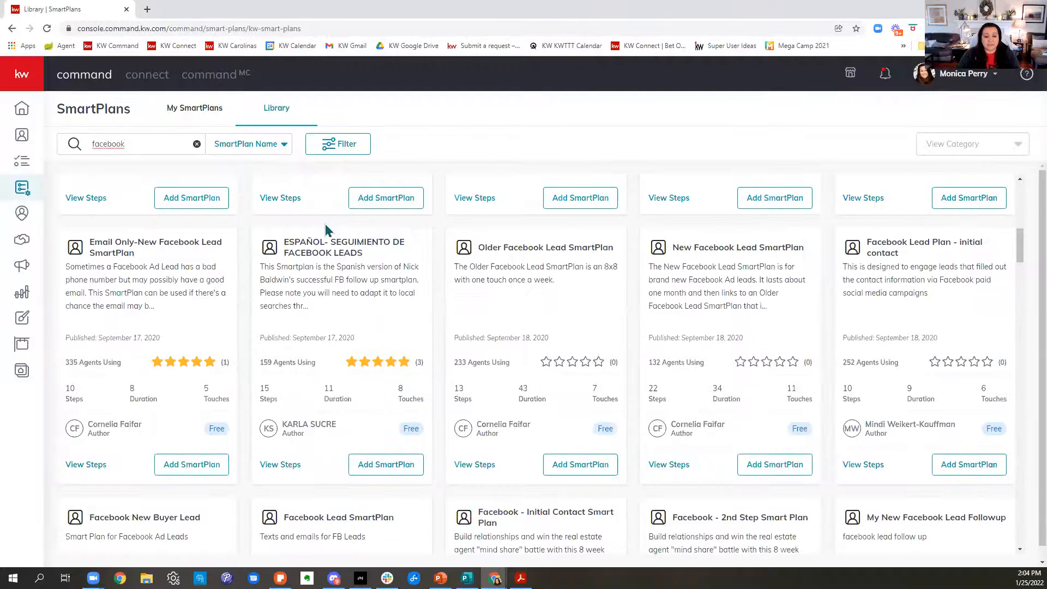
# Replace the library search with "994" and look through the matching SmartPlans.
pyautogui.click(197, 144)
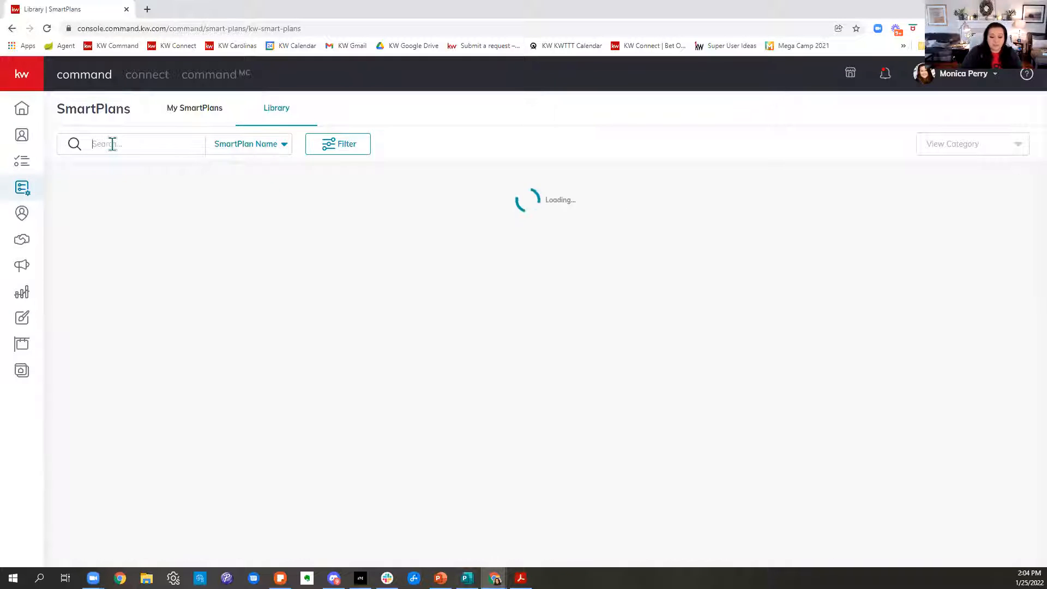
pyautogui.write('994')
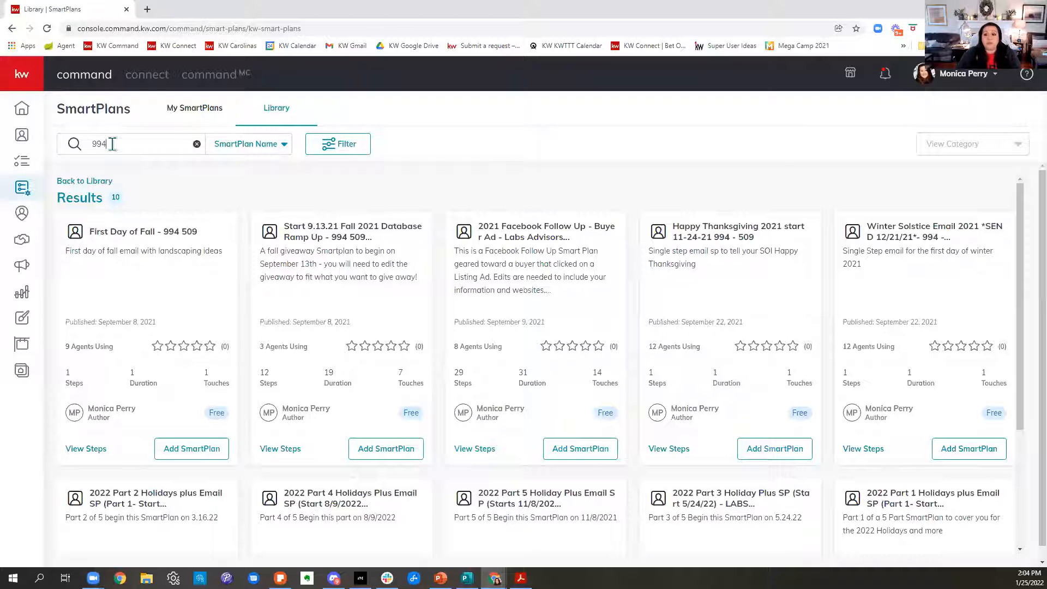
pyautogui.scroll(-3, 587, 342)
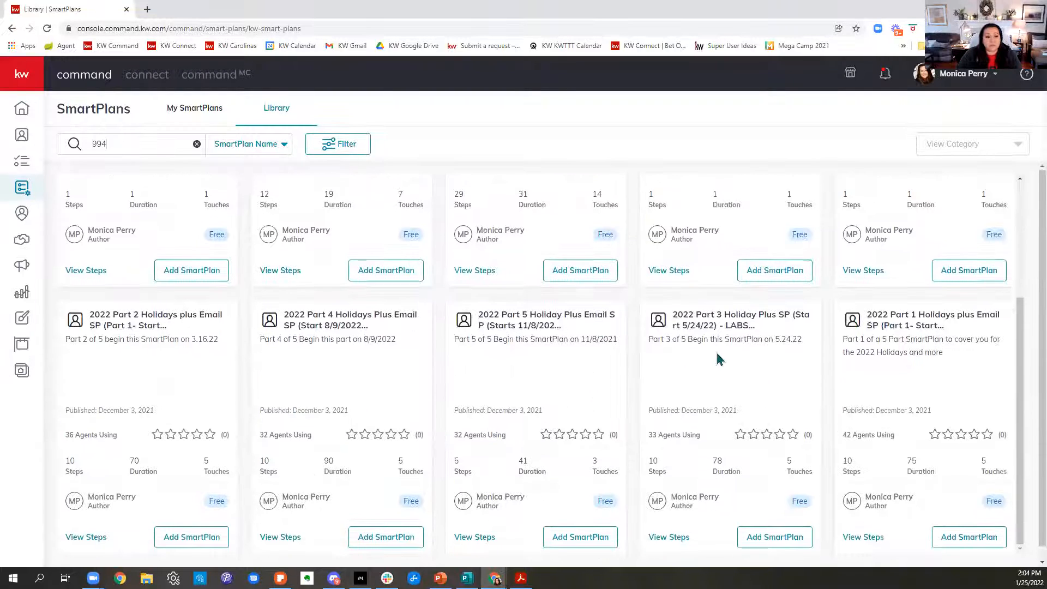
pyautogui.scroll(-1, 718, 359)
pyautogui.scroll(3, 735, 371)
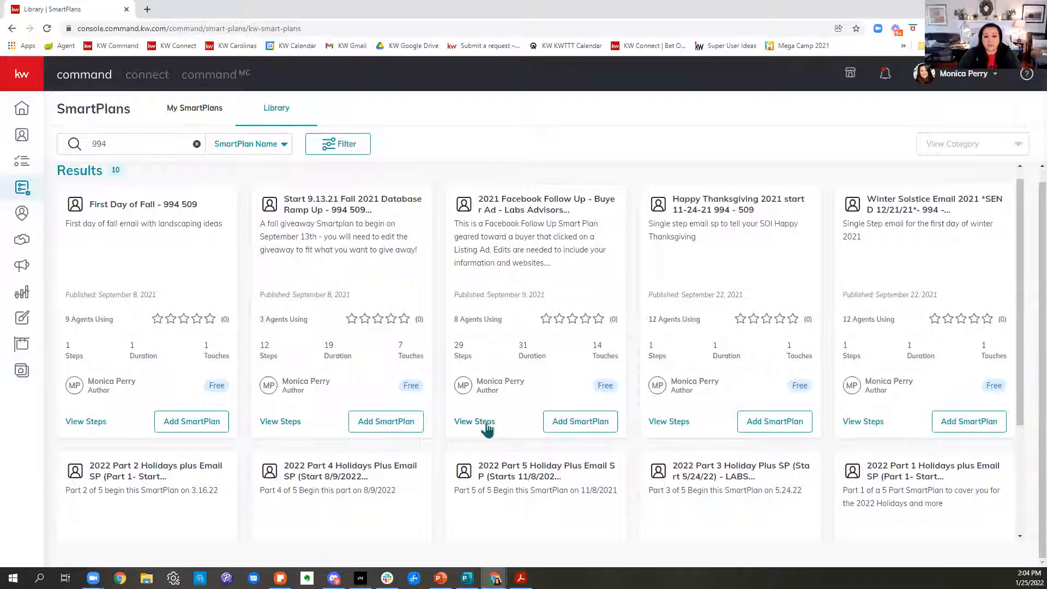
# Open the steps of the "2021 Facebook Follow Up - Buyer Ad" SmartPlan and preview its first phone call, email and text scripts.
pyautogui.click(487, 423)
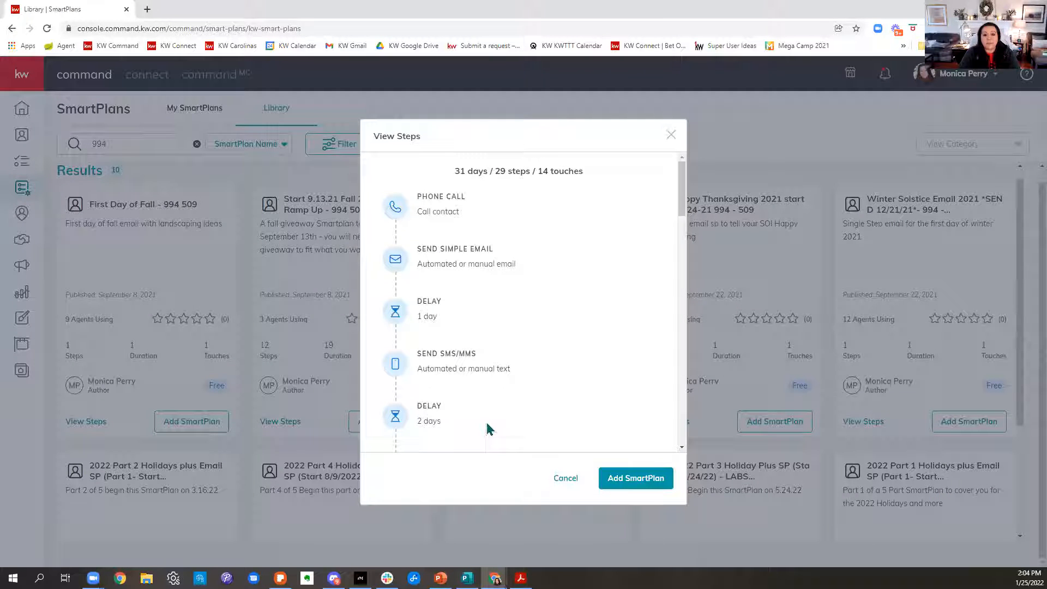
pyautogui.moveTo(418, 216)
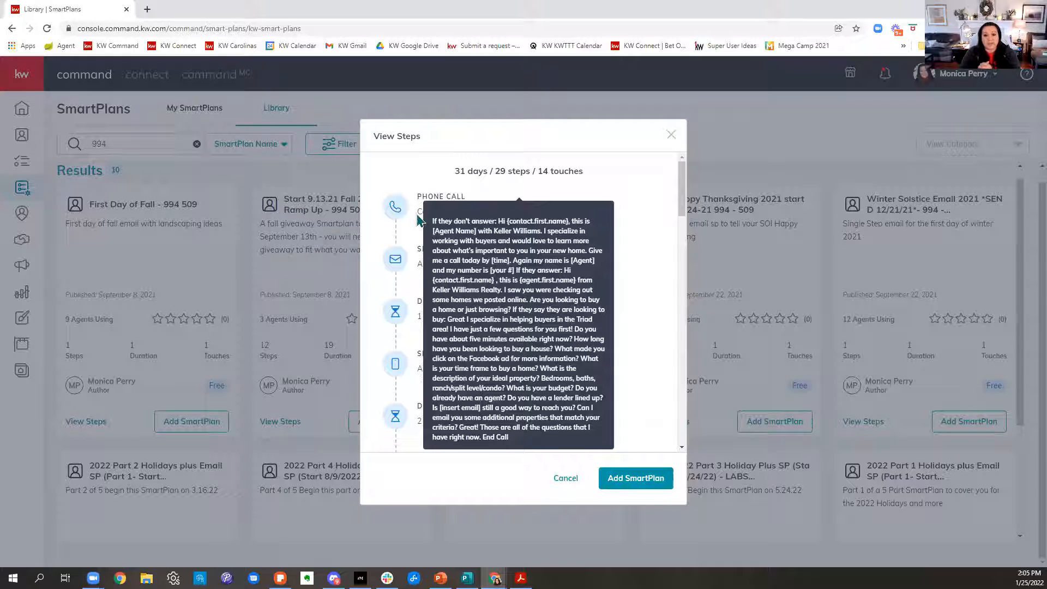
pyautogui.moveTo(381, 259)
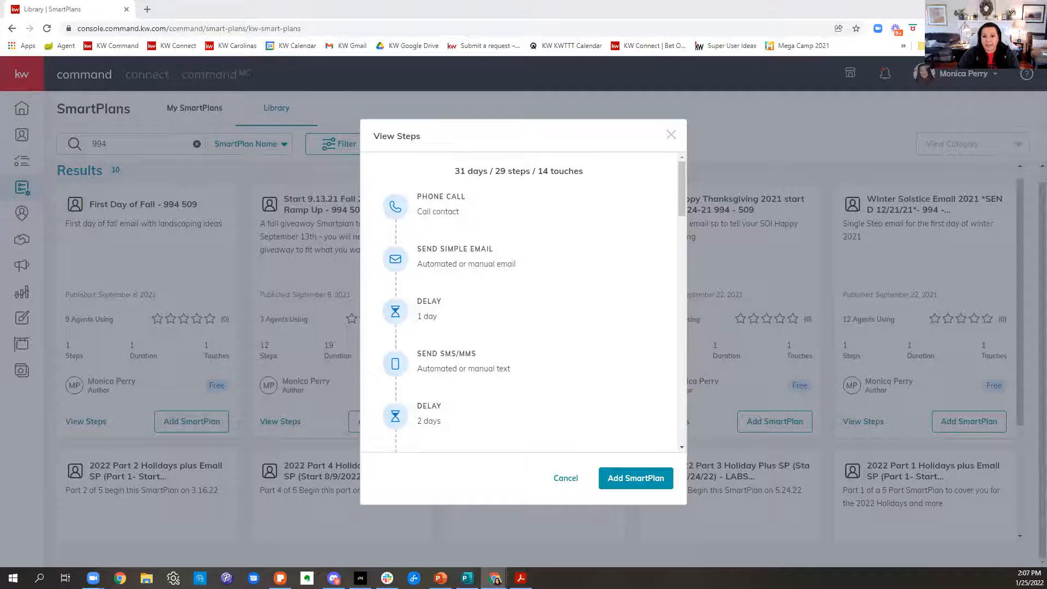
pyautogui.moveTo(460, 171); pyautogui.dragTo(583, 171)
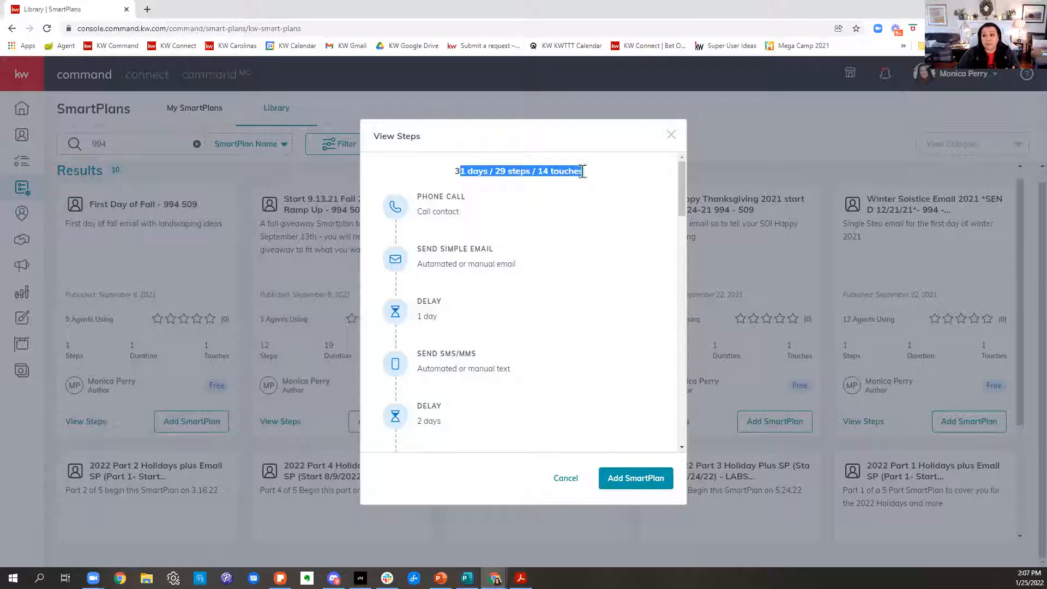
pyautogui.moveTo(552, 194)
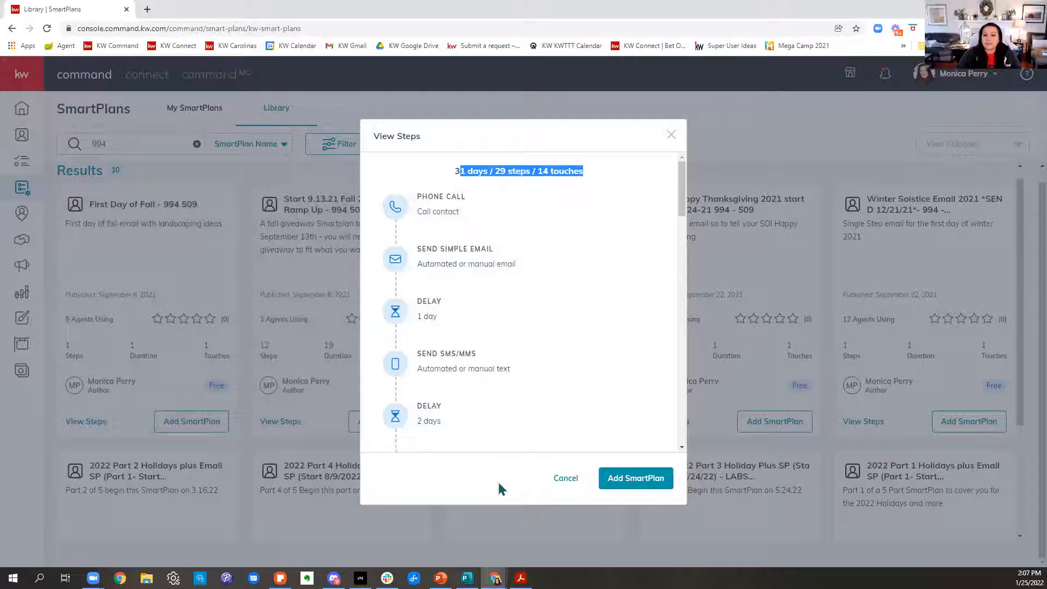
pyautogui.moveTo(498, 377)
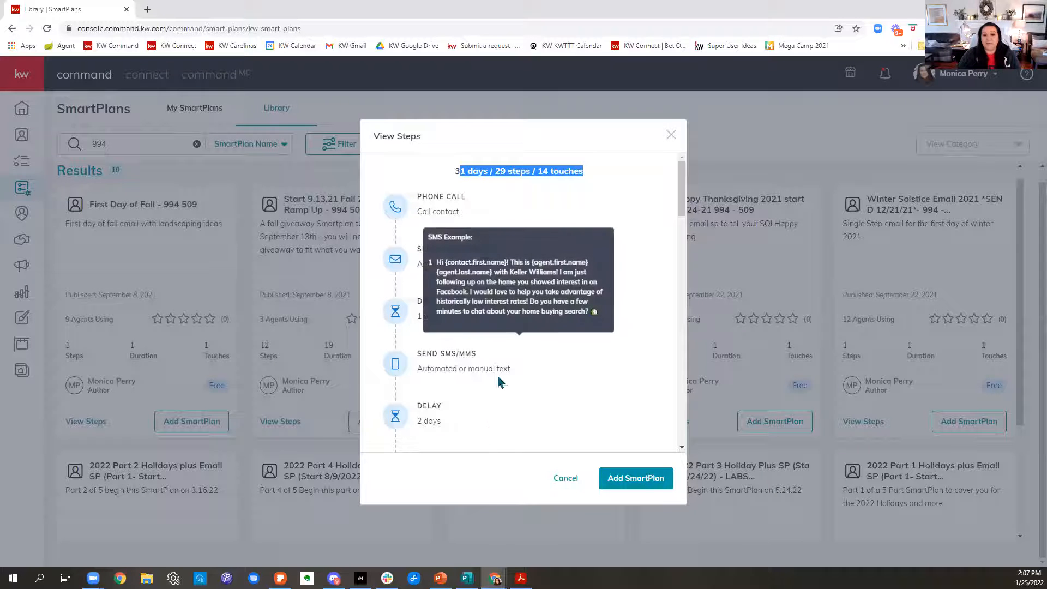
pyautogui.moveTo(441, 334)
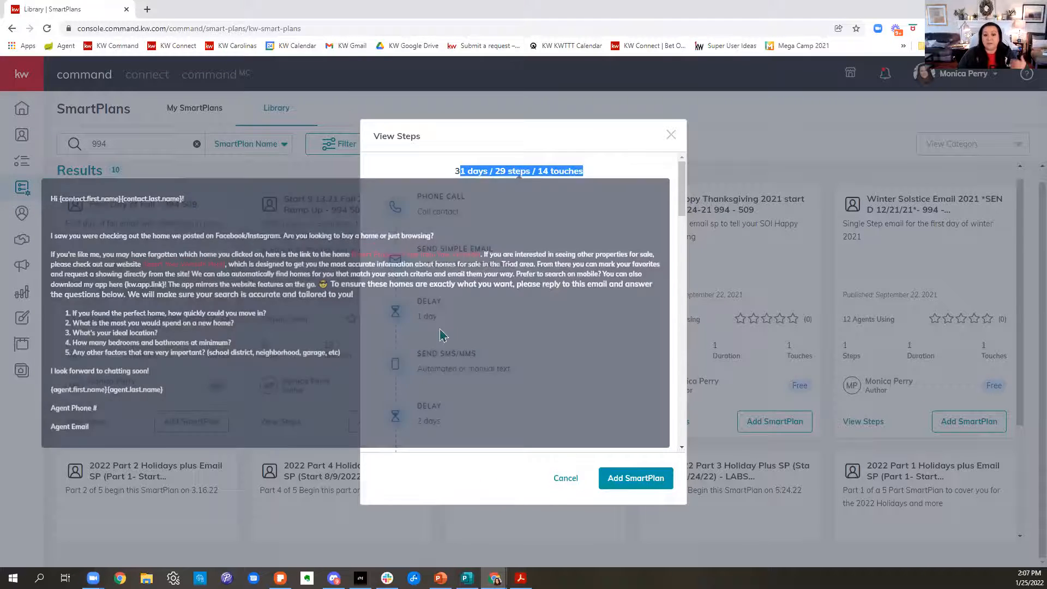
pyautogui.moveTo(446, 369)
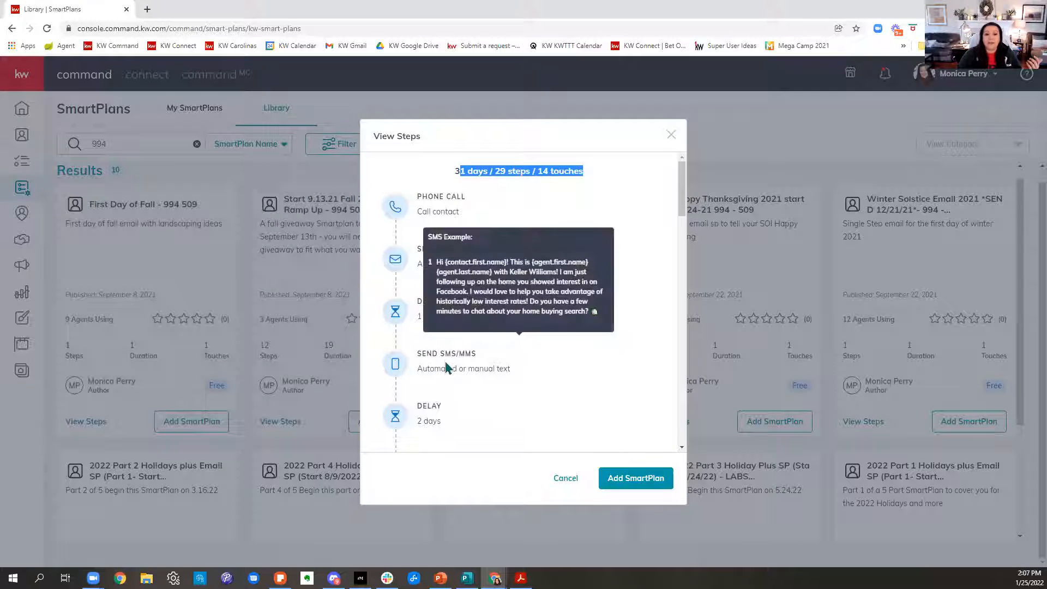
# Review the remaining emails, texts, tasks and delays of the Facebook follow-up SmartPlan, and close its step list.
pyautogui.scroll(-3, 434, 420)
pyautogui.moveTo(473, 351)
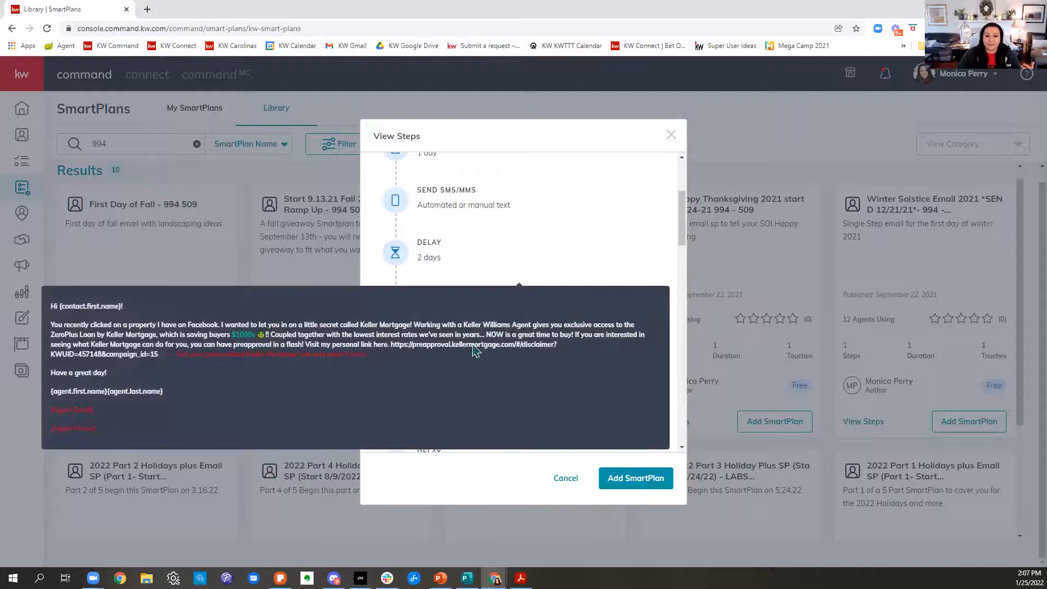
pyautogui.scroll(-4, 460, 417)
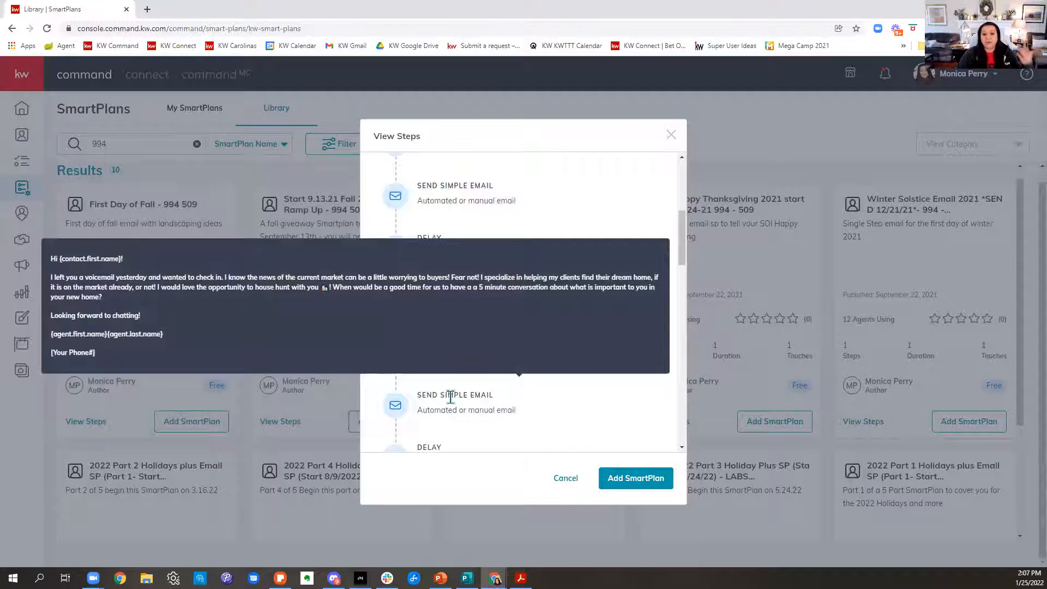
pyautogui.scroll(-8, 456, 399)
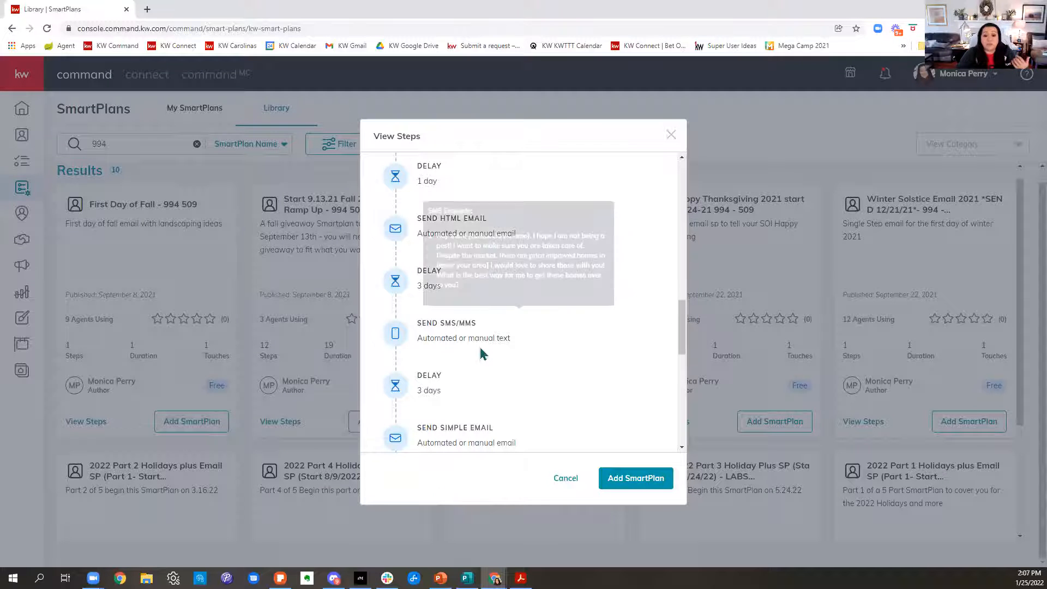
pyautogui.scroll(-3, 480, 352)
pyautogui.scroll(-4, 489, 352)
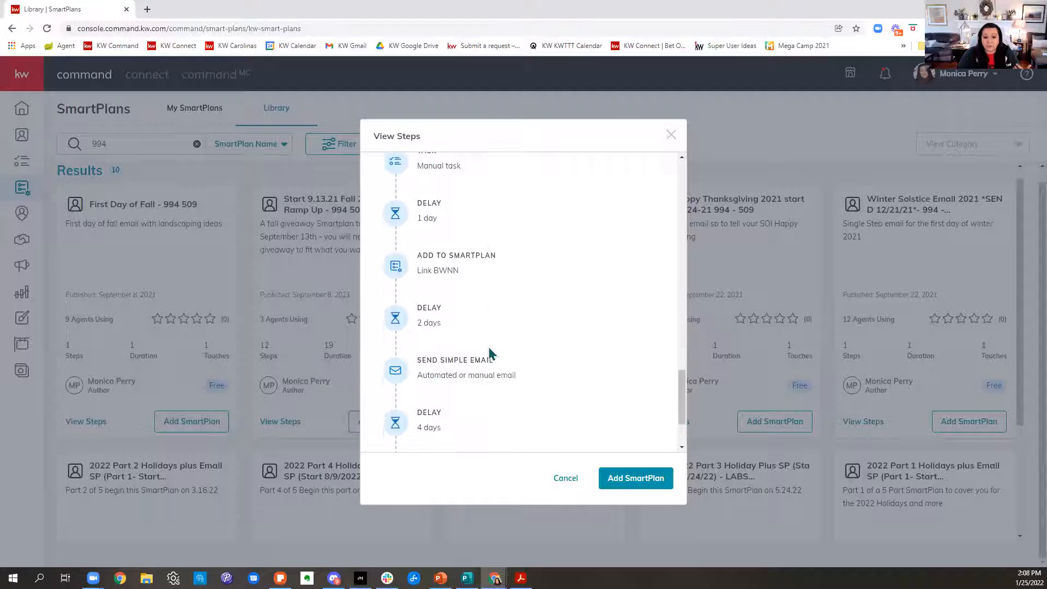
pyautogui.scroll(1, 615, 203)
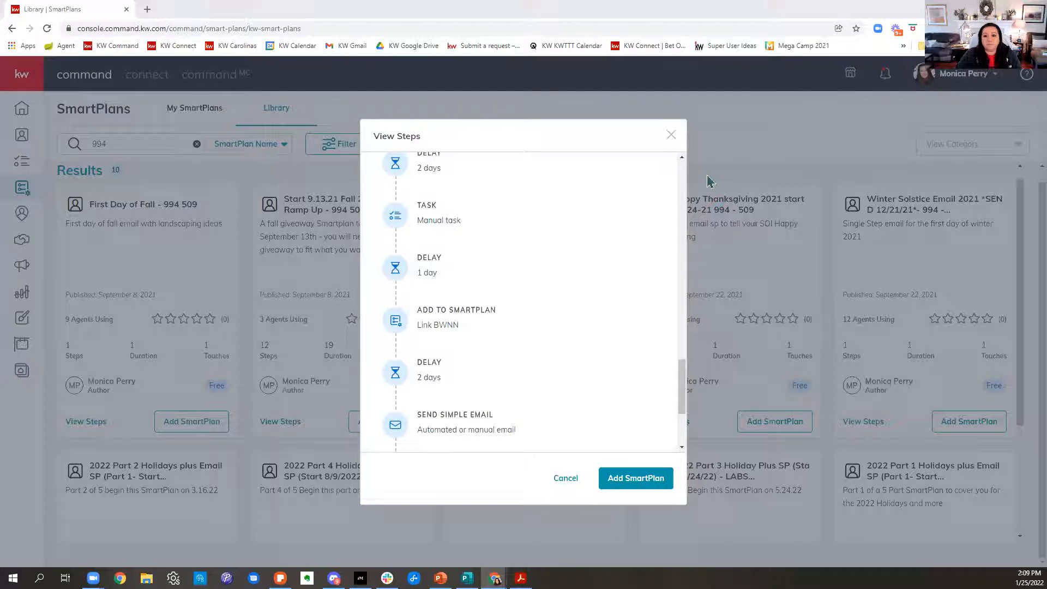
pyautogui.click(671, 135)
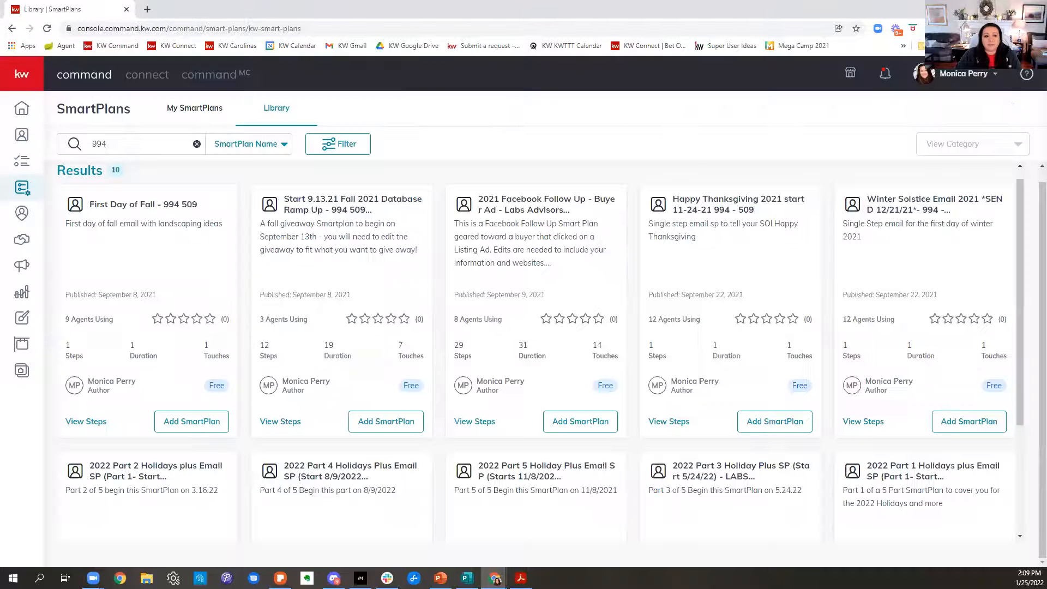
# Go to the Campaigns dashboard and open the connected applications page in the account settings.
pyautogui.click(22, 270)
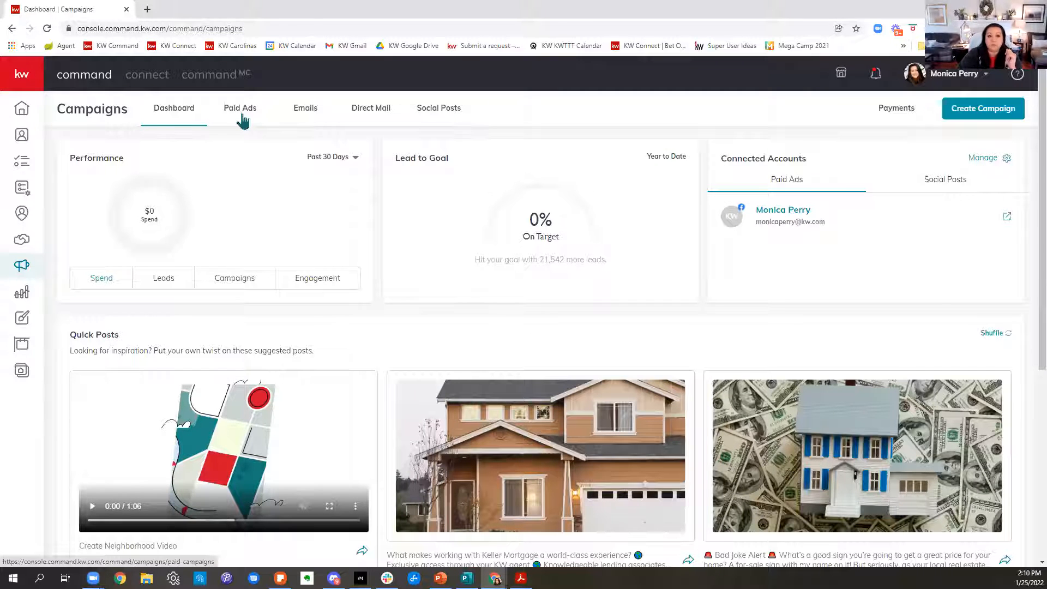
pyautogui.click(976, 81)
pyautogui.click(864, 301)
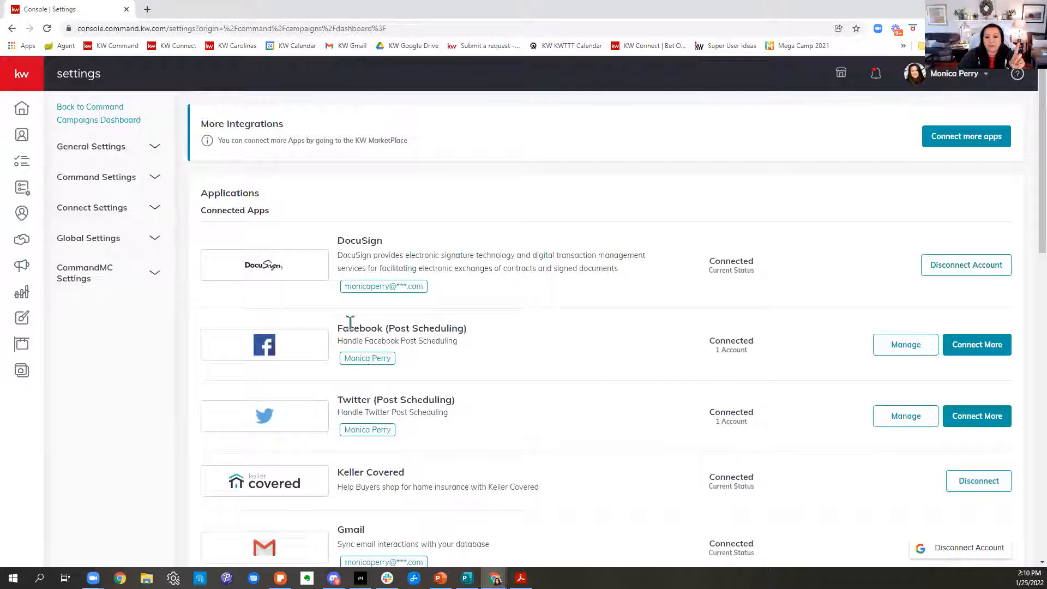
# Check the connection entries for Facebook (Post Scheduling) and Facebook (Ads Manager) among the connected apps.
pyautogui.moveTo(338, 331); pyautogui.dragTo(479, 346)
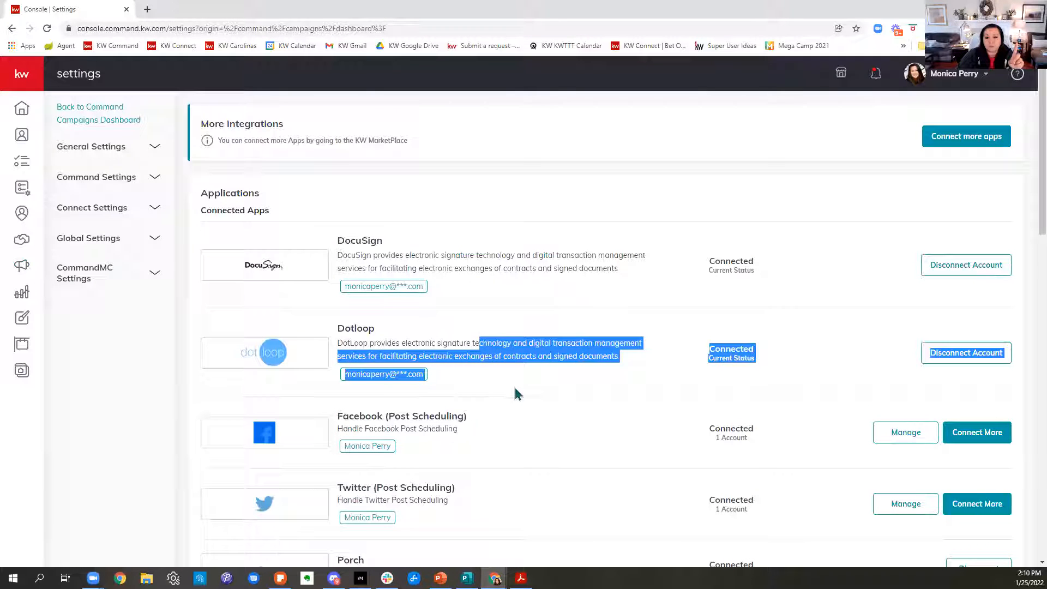
pyautogui.click(462, 439)
pyautogui.moveTo(344, 415); pyautogui.dragTo(449, 430)
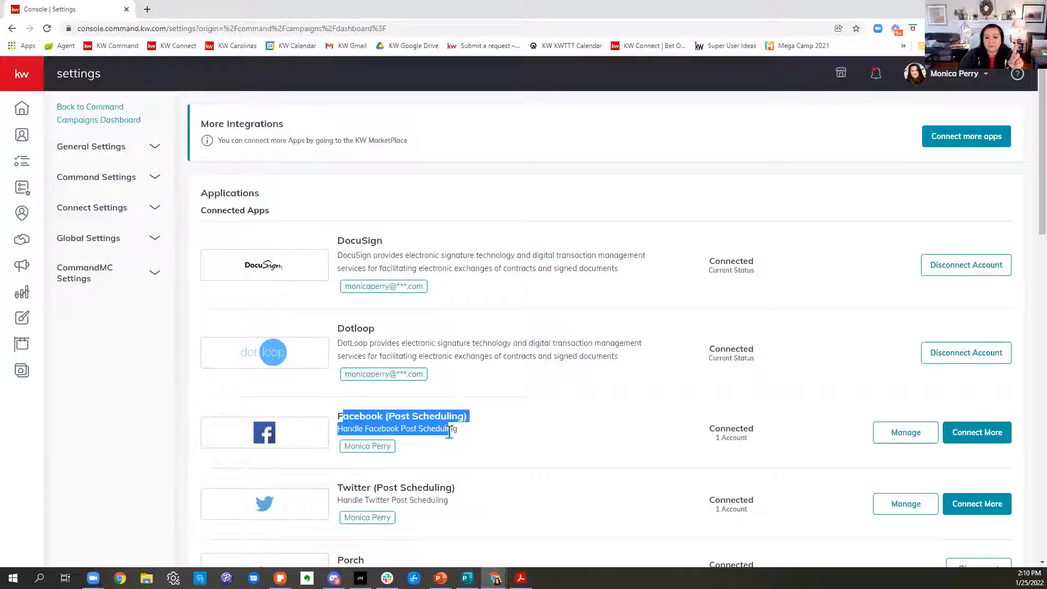
pyautogui.scroll(-10, 678, 435)
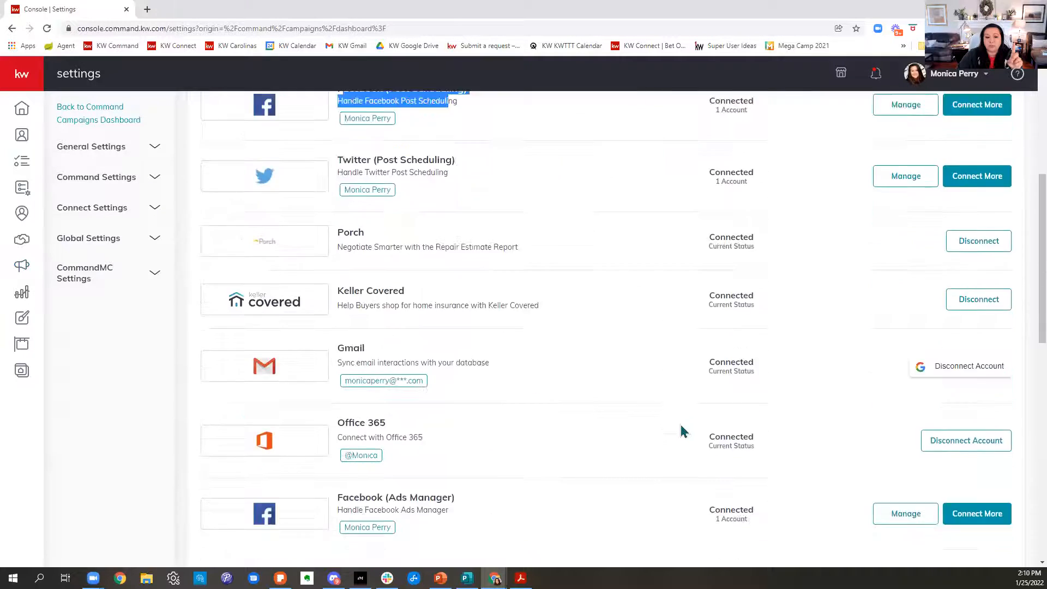
pyautogui.moveTo(338, 333); pyautogui.dragTo(456, 355)
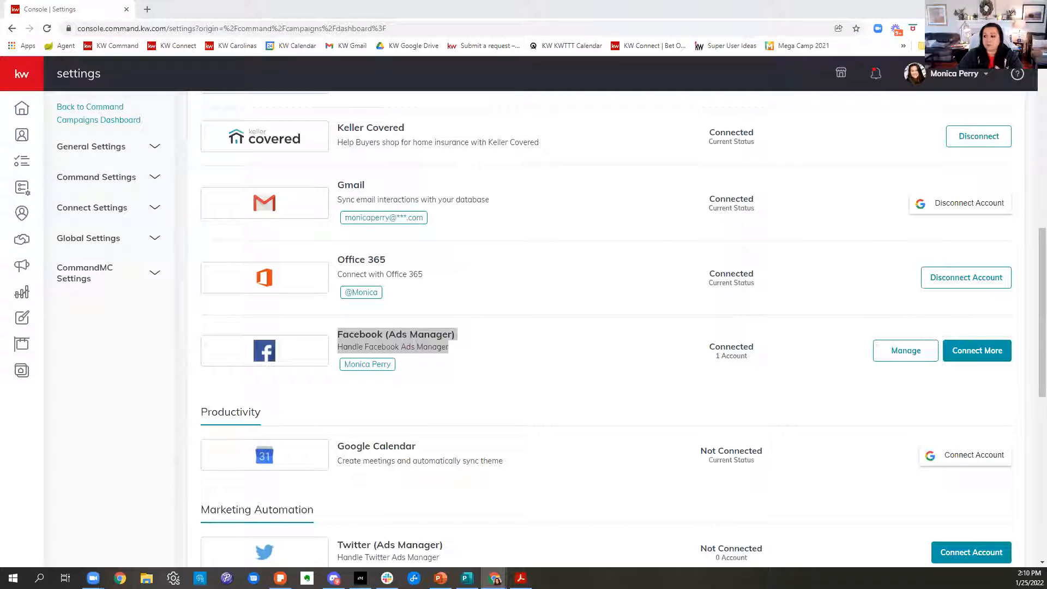
# Return to the Campaigns dashboard and open the list of paid ads.
pyautogui.click(20, 271)
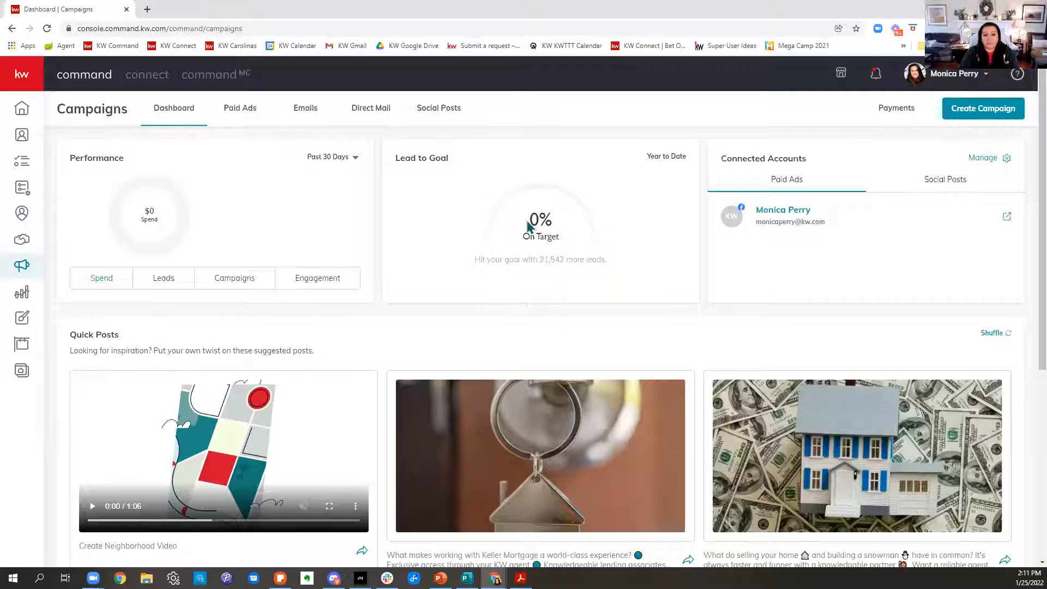
pyautogui.click(246, 121)
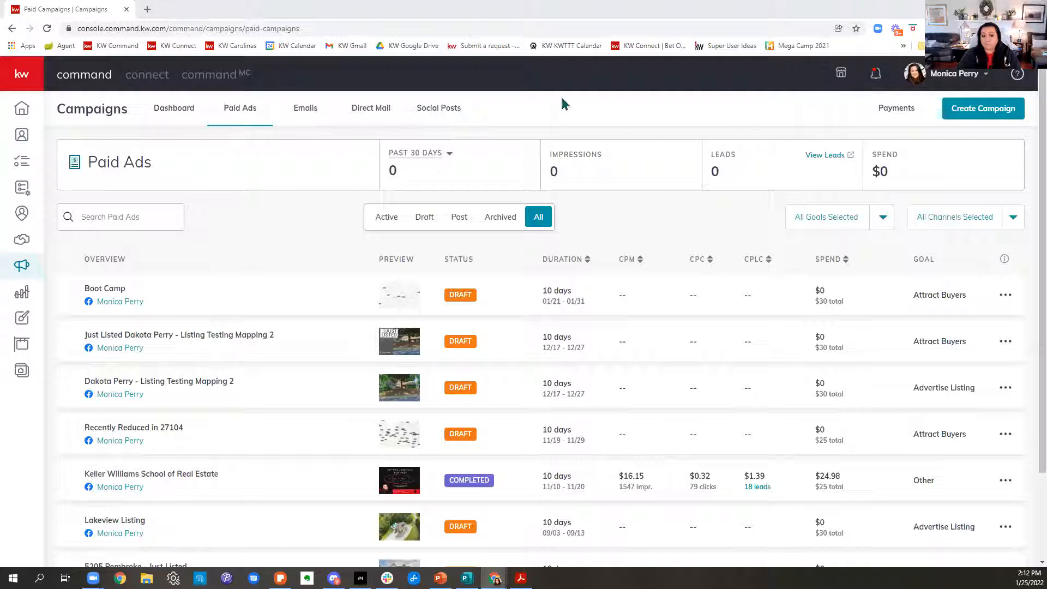
# Open Triad MLS Matrix in a new browser tab, dismiss the news alert unread, and show My Office Active Listings from the dashboard.
pyautogui.click(147, 10)
pyautogui.write('triad')
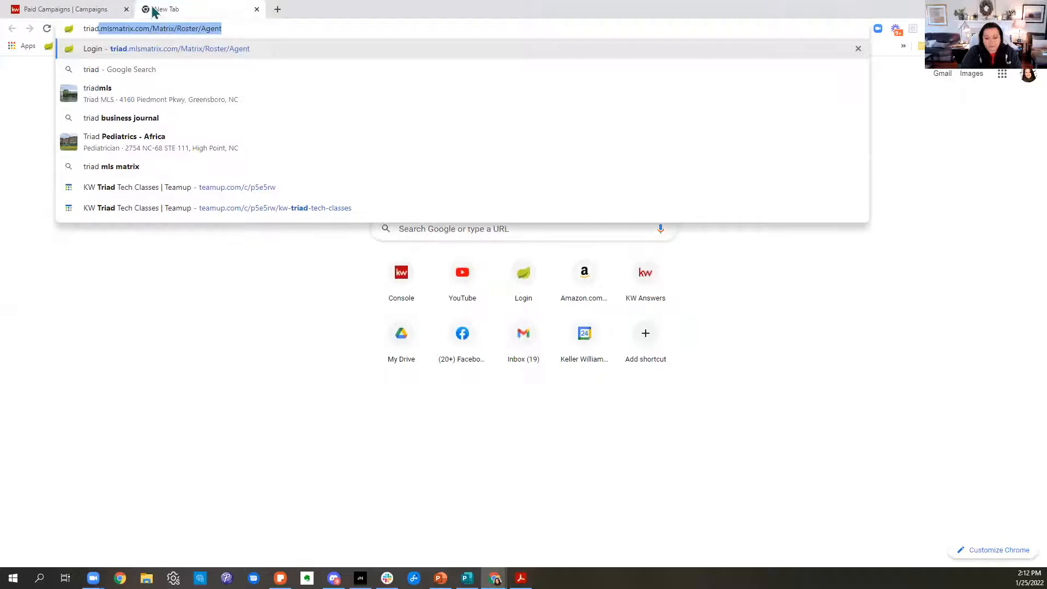
pyautogui.press('Return')
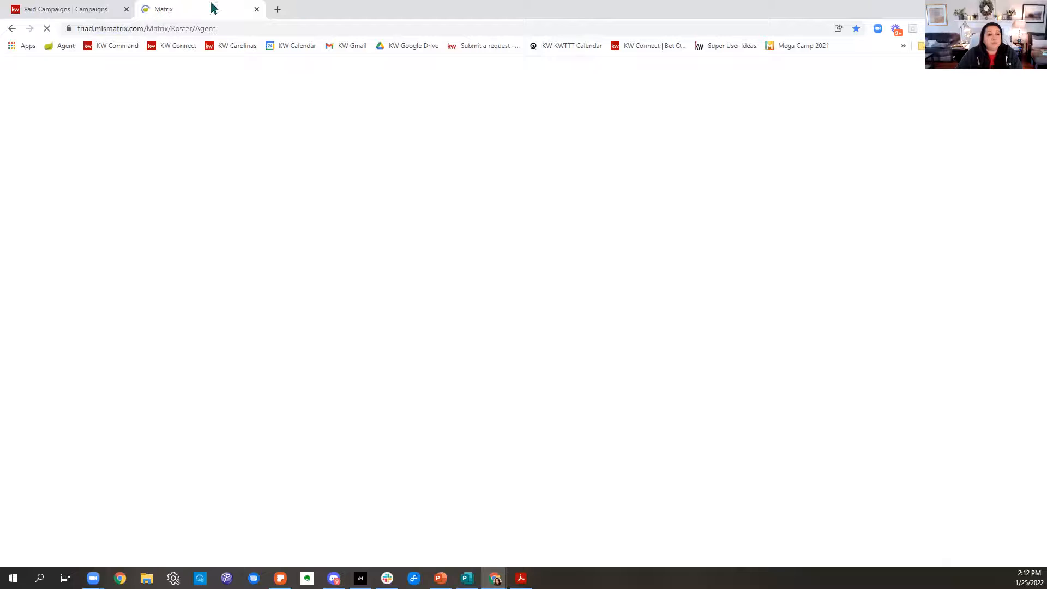
pyautogui.moveTo(113, 88)
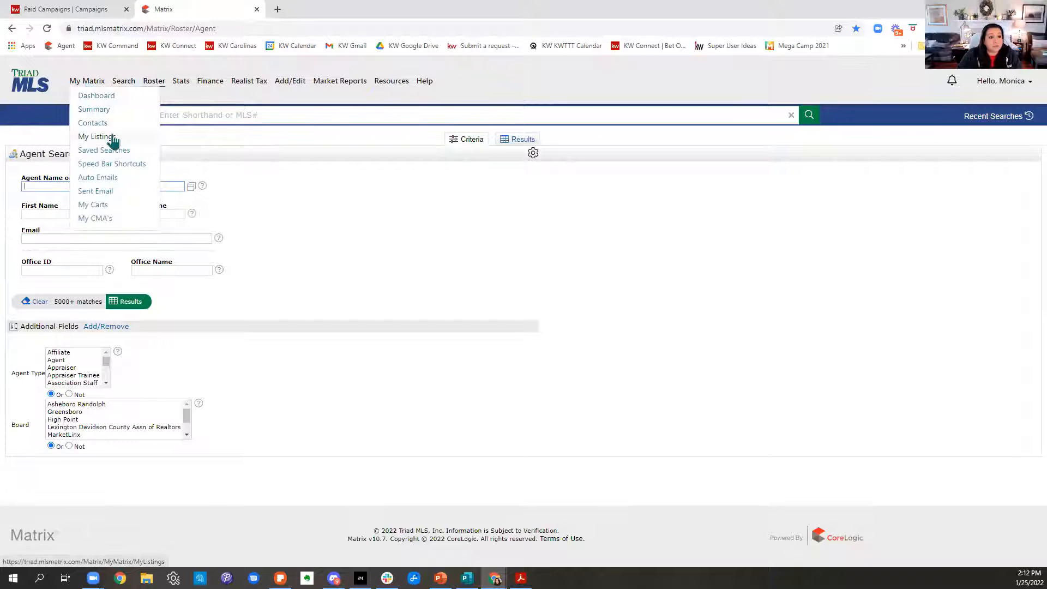
pyautogui.click(101, 99)
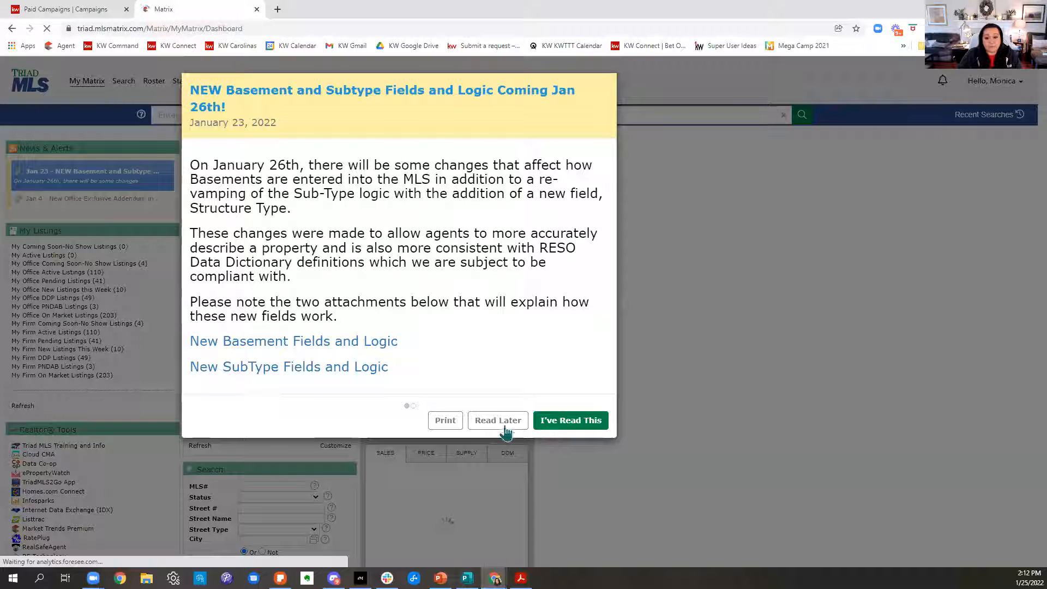
pyautogui.click(485, 423)
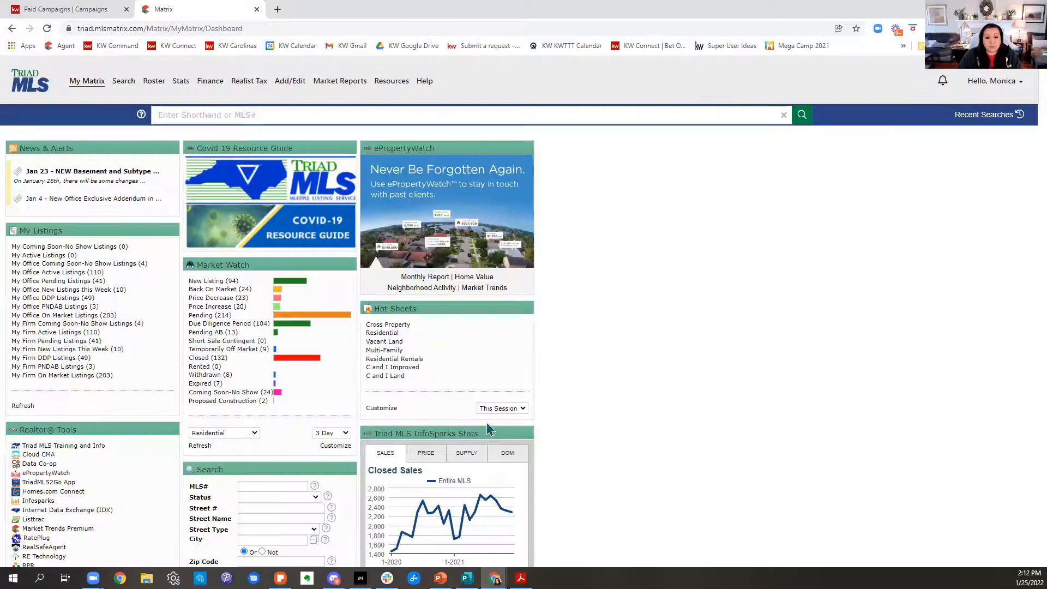
pyautogui.click(60, 273)
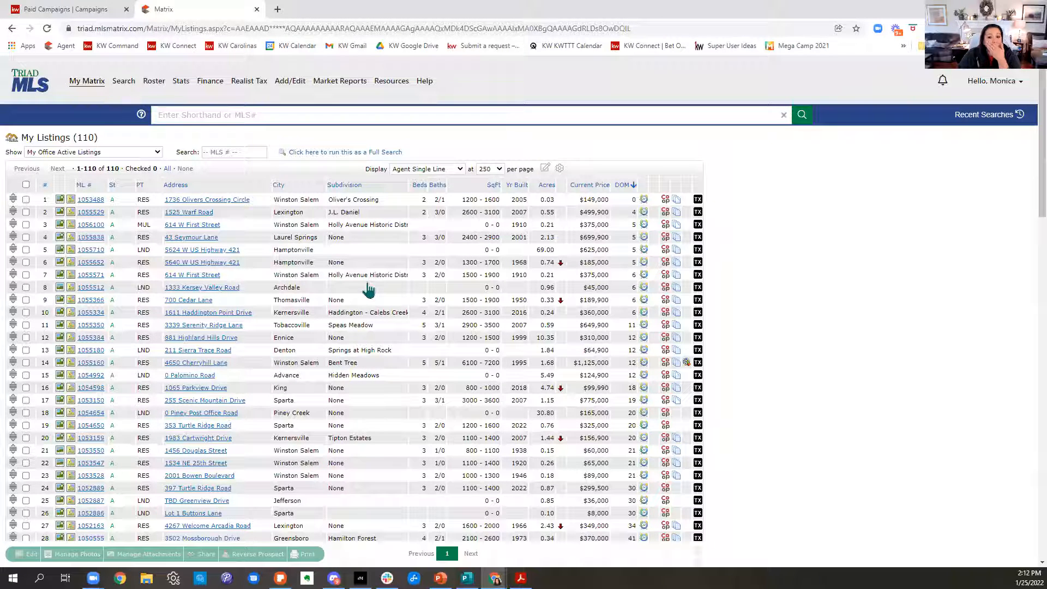
# Page through the office's active listings from the seventh to the eleventh, and review the details of the Tobaccoville home.
pyautogui.click(94, 275)
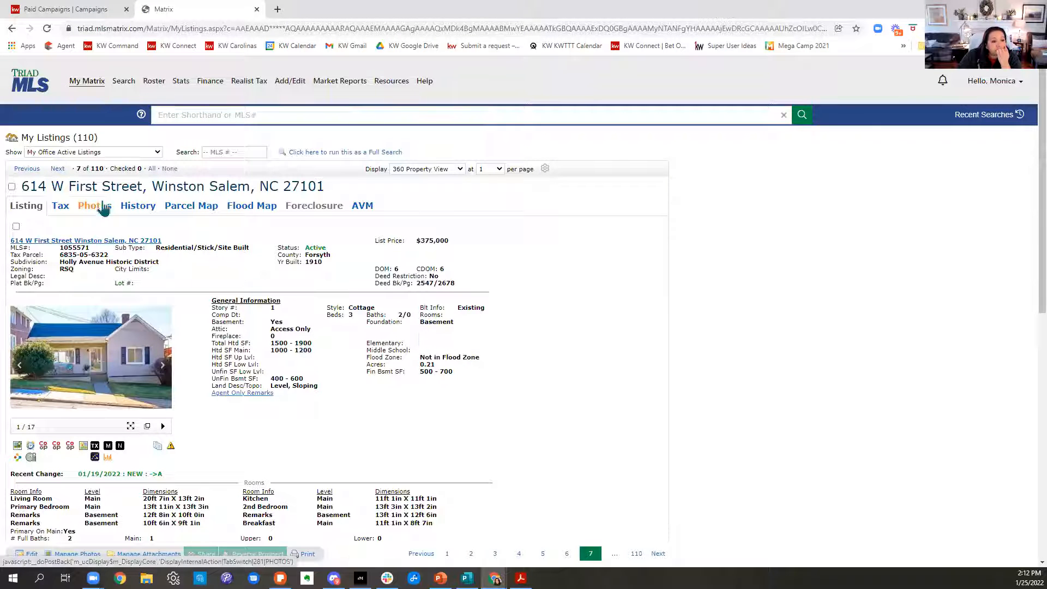
pyautogui.click(58, 169)
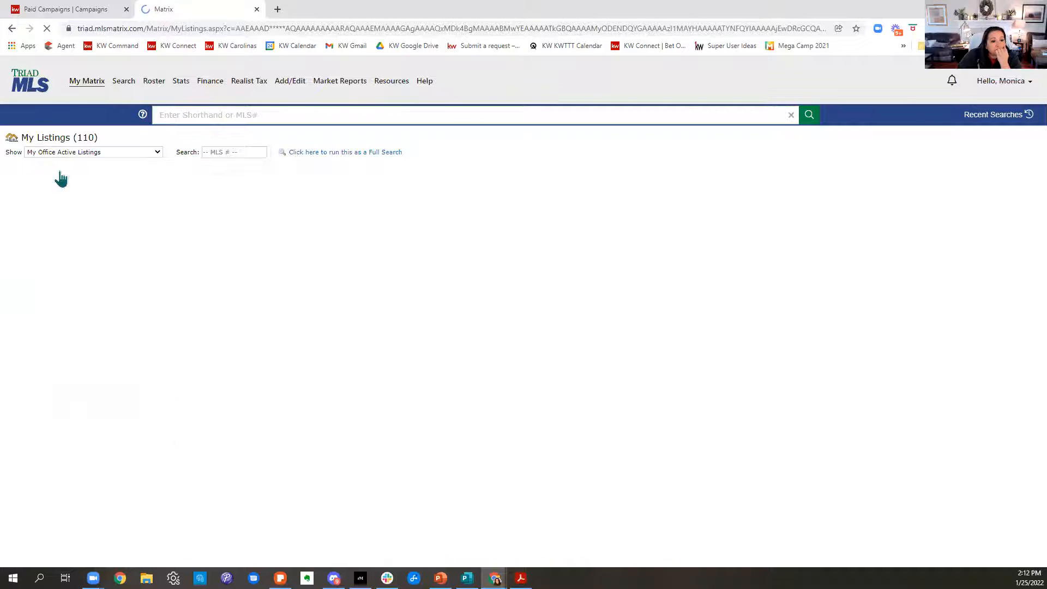
pyautogui.click(58, 169)
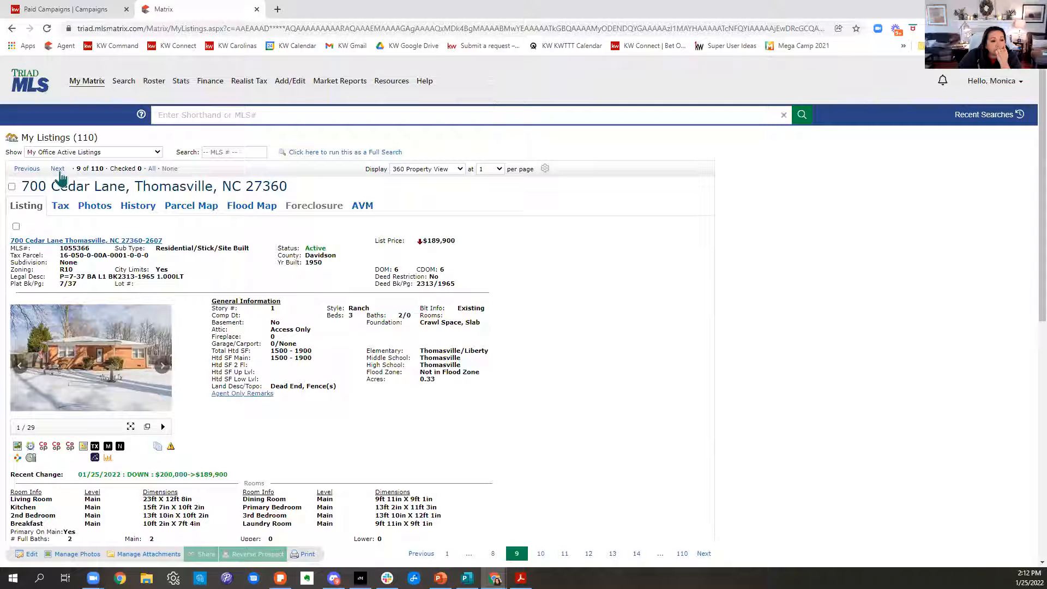
pyautogui.click(58, 169)
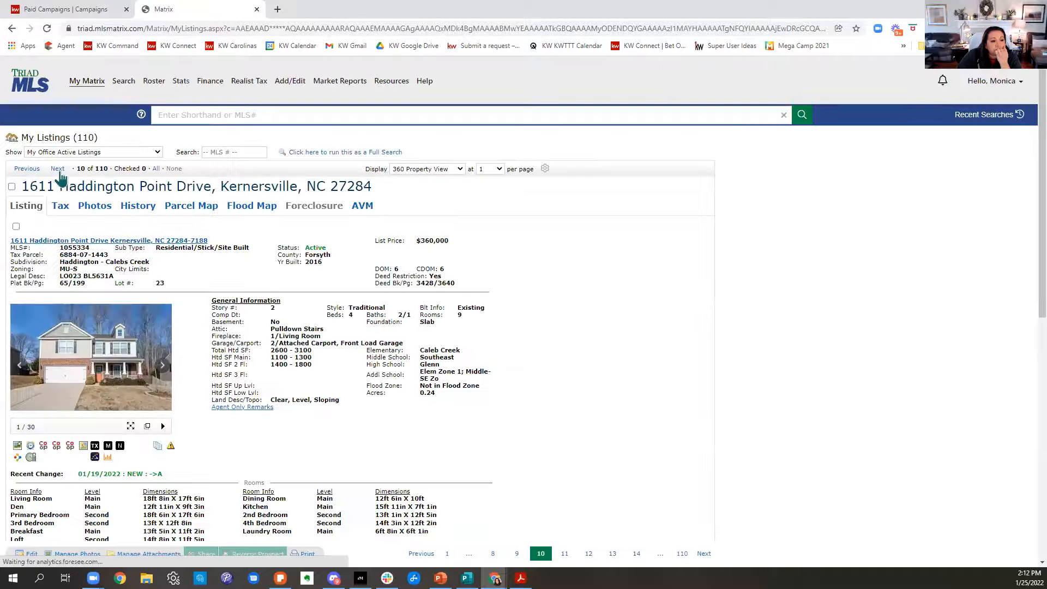
pyautogui.click(58, 169)
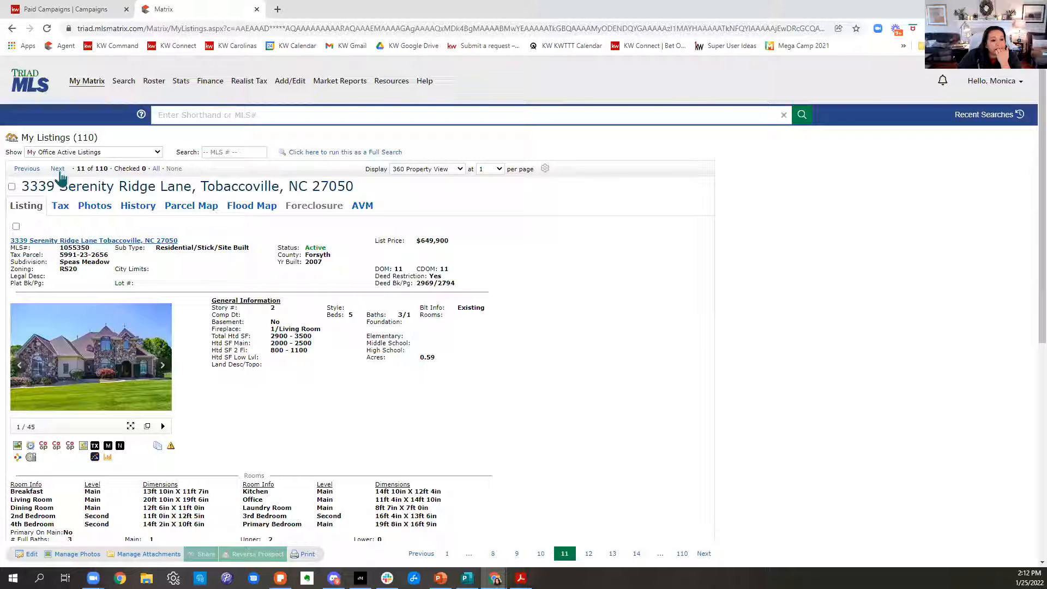
pyautogui.scroll(-1, 556, 419)
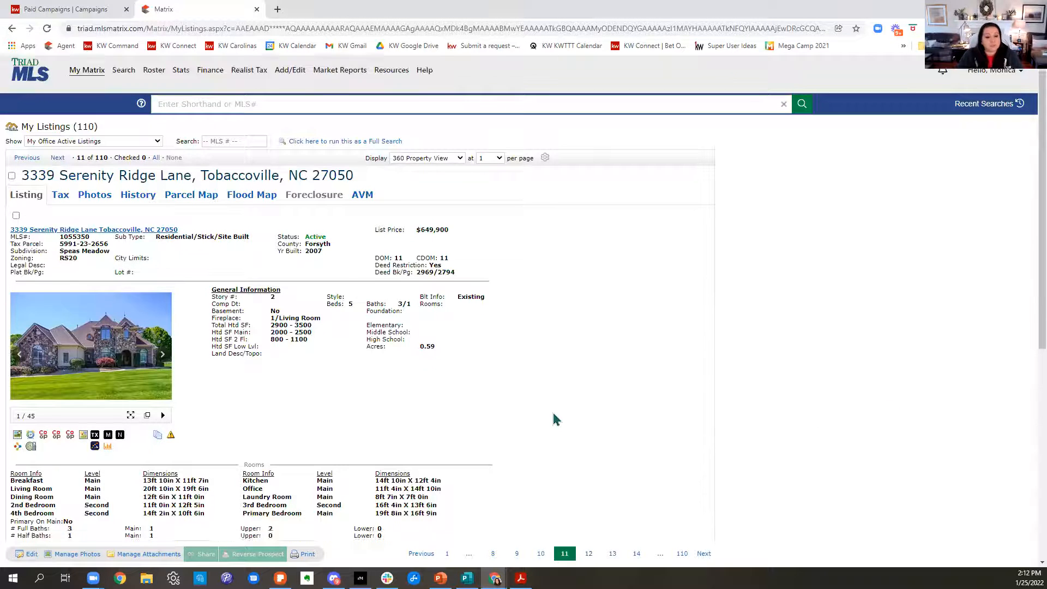
pyautogui.scroll(-7, 555, 419)
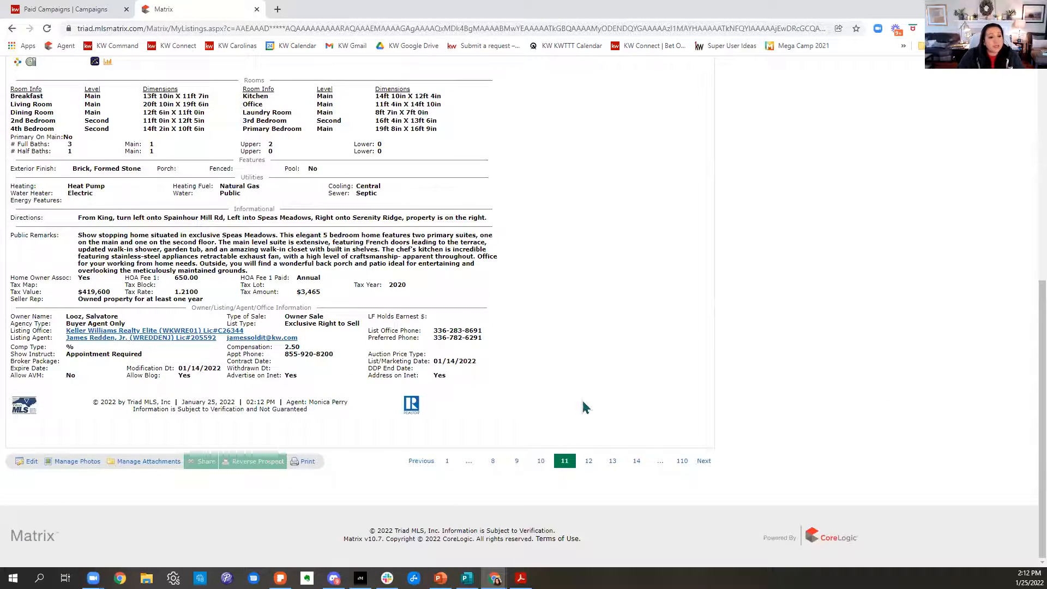
pyautogui.scroll(8, 585, 404)
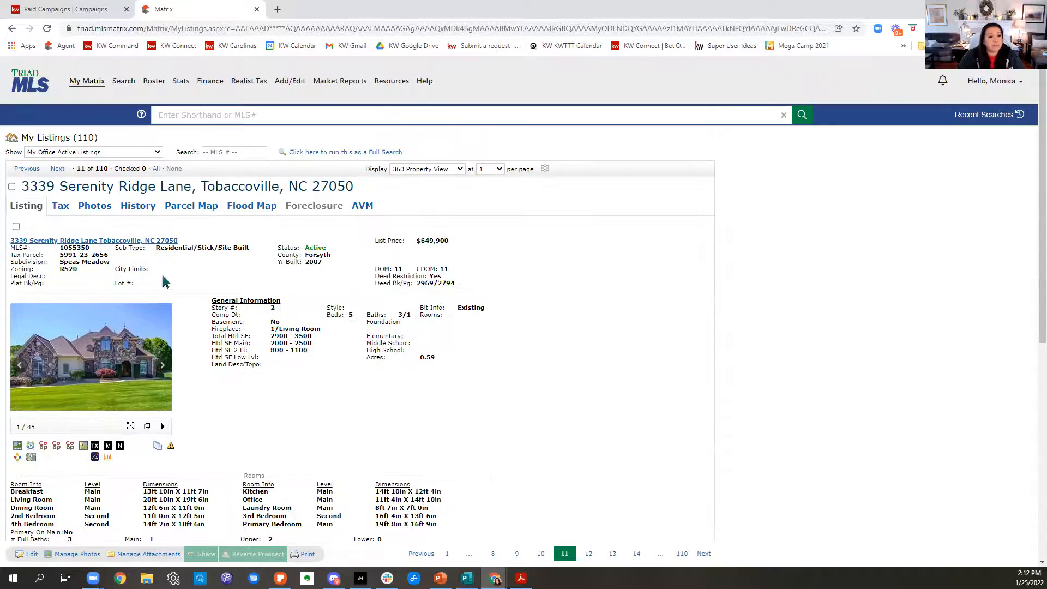
# Copy the Tobaccoville listing's street address, switch back to KW Command and start a new paid social ad campaign.
pyautogui.moveTo(20, 185); pyautogui.dragTo(192, 195)
pyautogui.hotkey('ctrl', 'c')
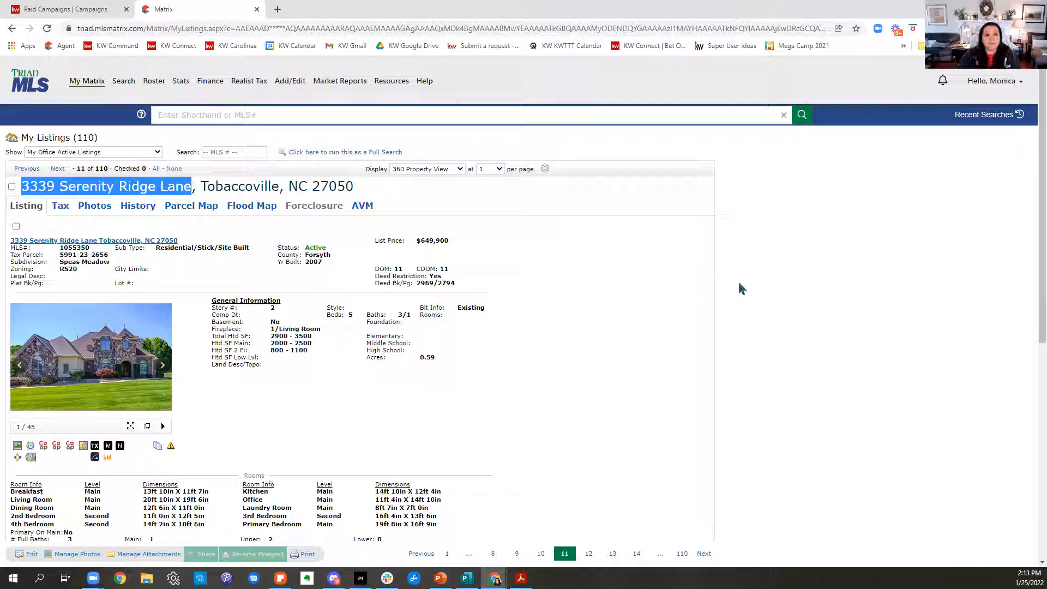
pyautogui.click(60, 11)
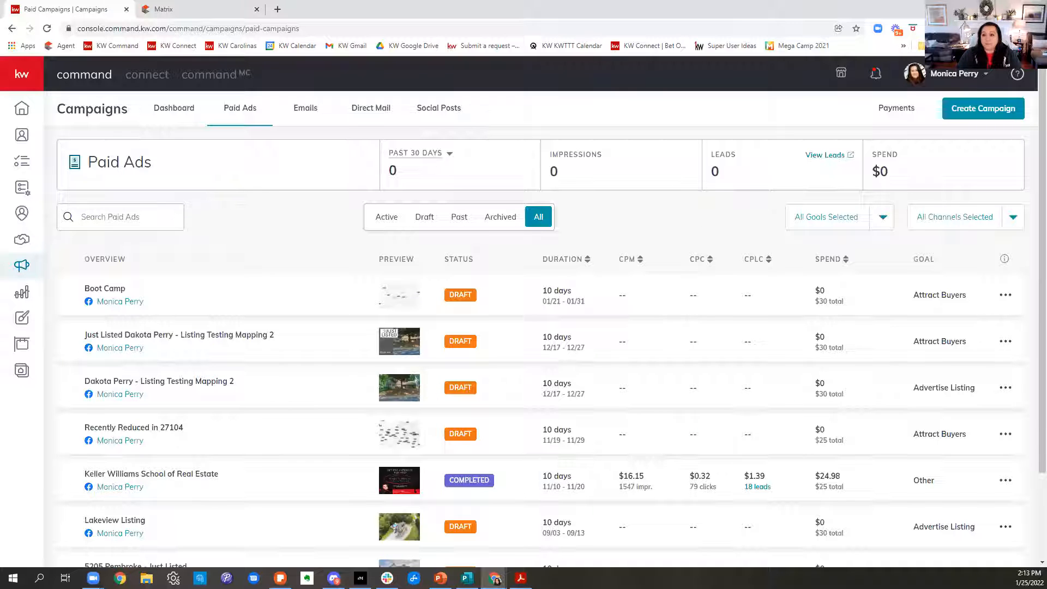
pyautogui.click(1011, 115)
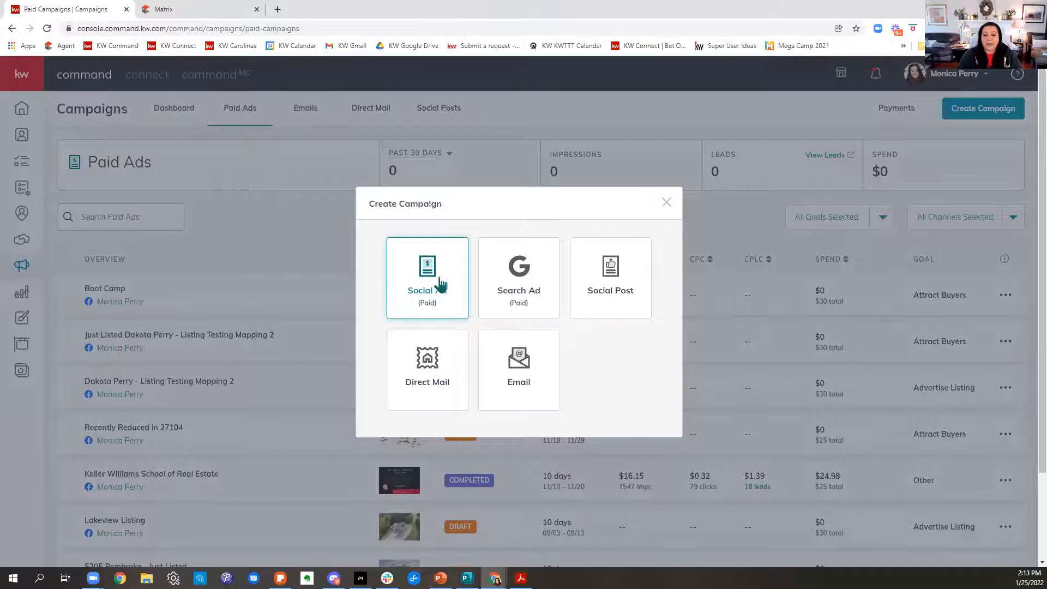
pyautogui.click(440, 284)
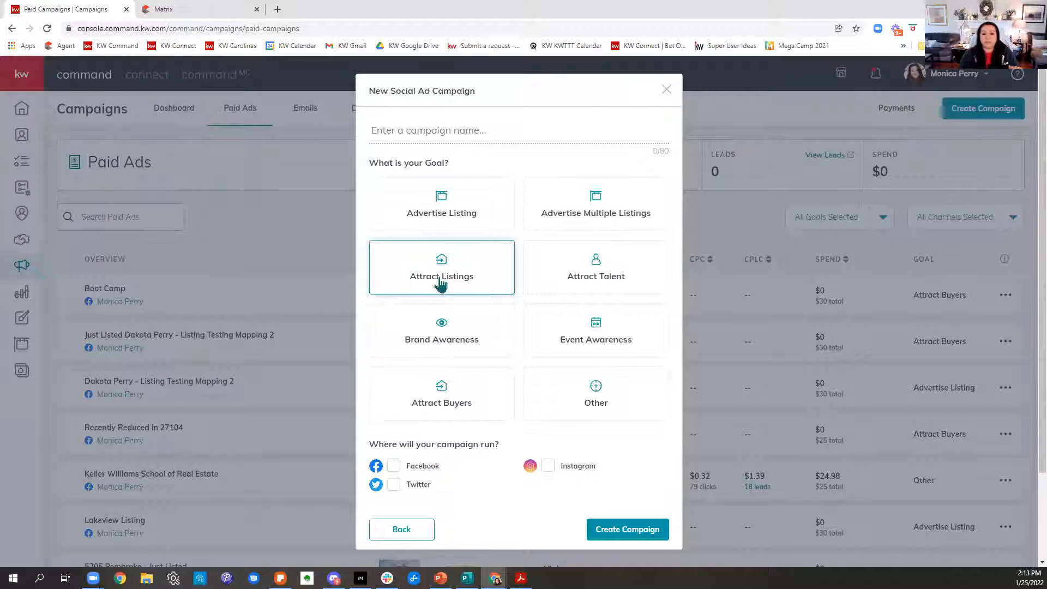
# Name the social ad campaign "Class 1.25.22" followed by the copied street address of the listing.
pyautogui.click(462, 126)
pyautogui.write('Class 1')
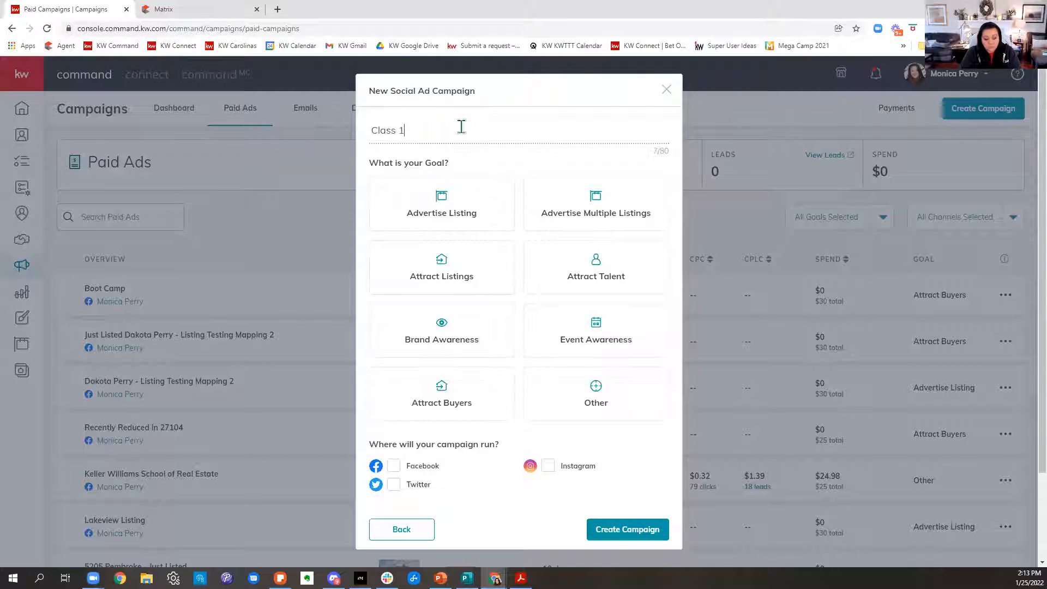
pyautogui.write('.25.22')
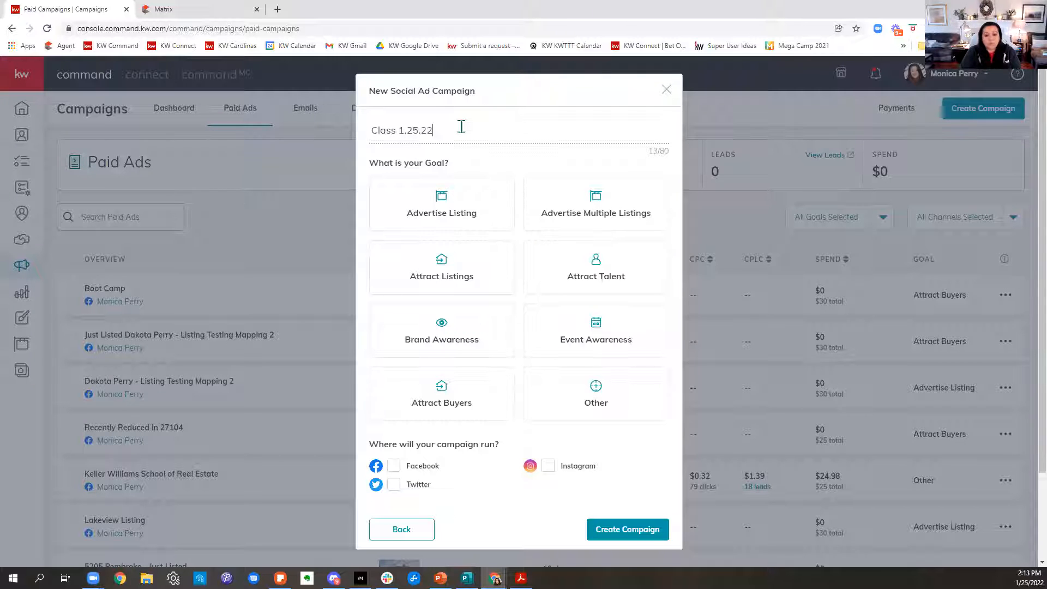
pyautogui.hotkey('ctrl', 'v')
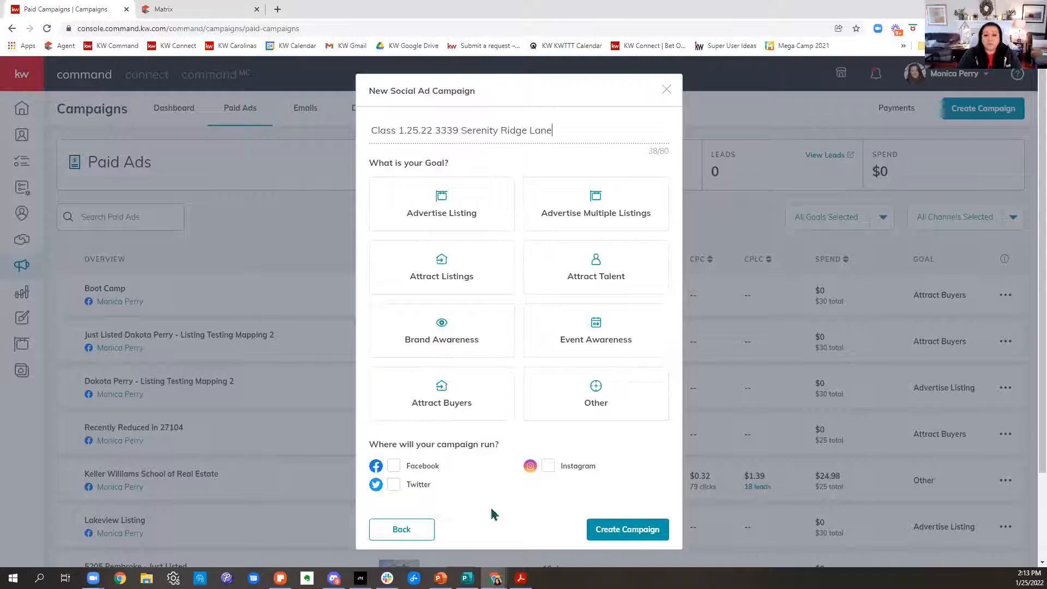
# Set the campaign goal to Advertise Listing, choose Facebook as the only channel, and create the campaign.
pyautogui.click(485, 208)
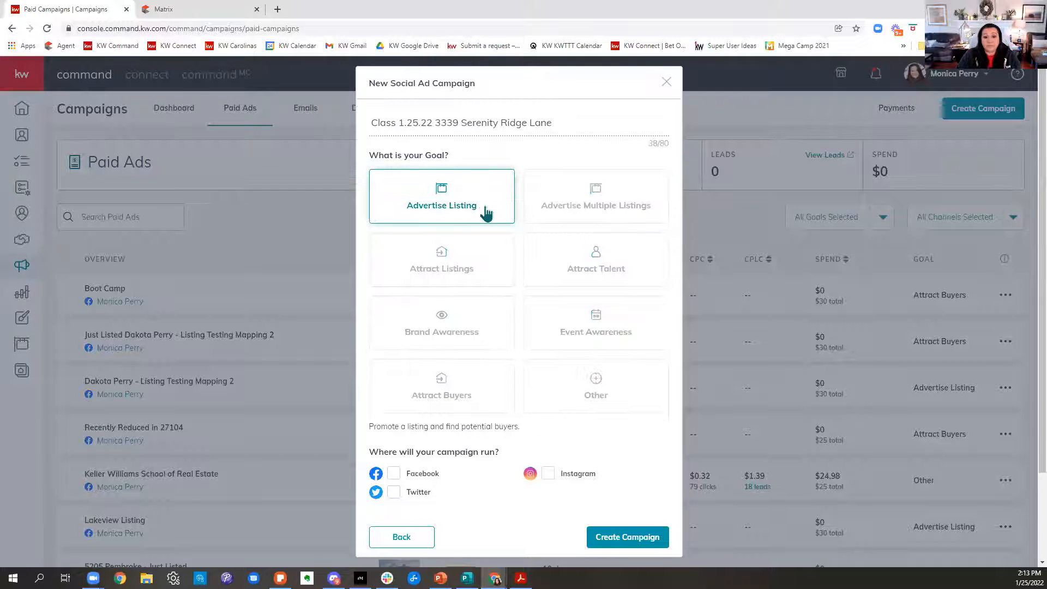
pyautogui.scroll(-1, 538, 244)
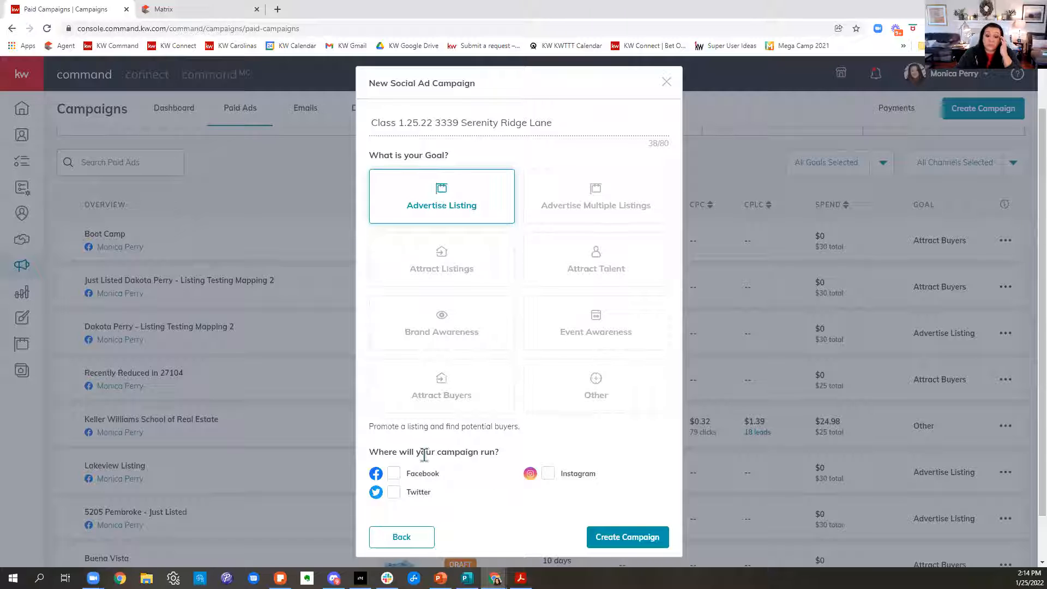
pyautogui.click(394, 473)
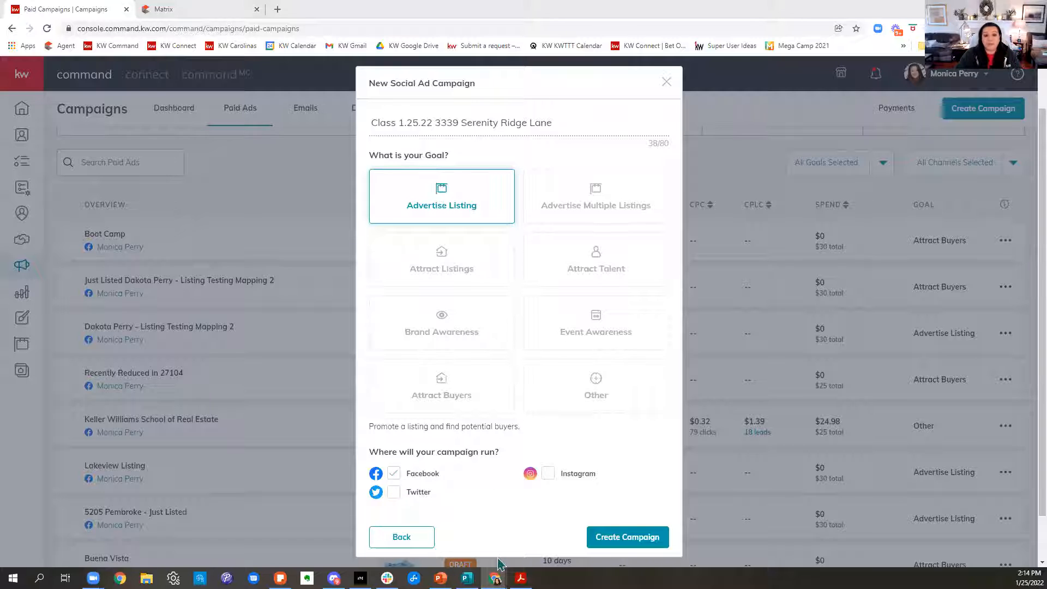
pyautogui.click(609, 539)
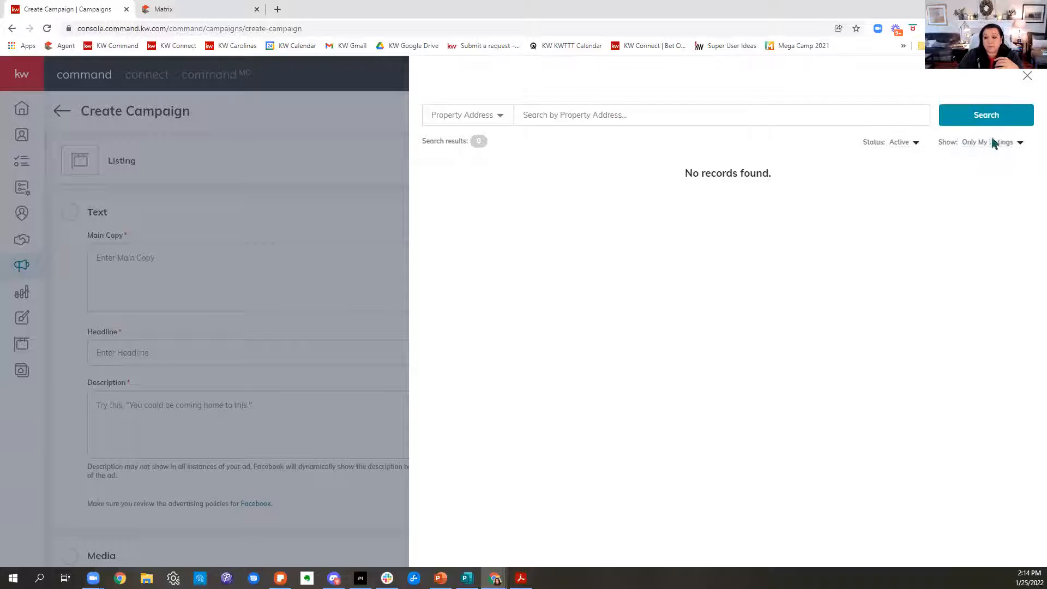
# Search all active listings for the copied street address plus "Tabaccoville, NC", and select the matching $649,900 home for the campaign.
pyautogui.click(990, 152)
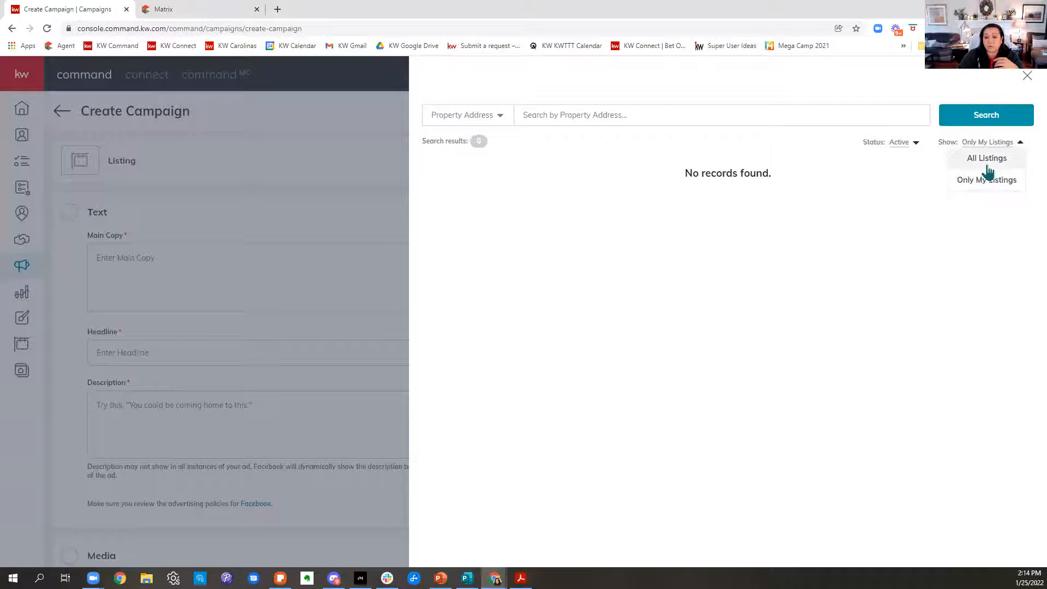
pyautogui.click(986, 160)
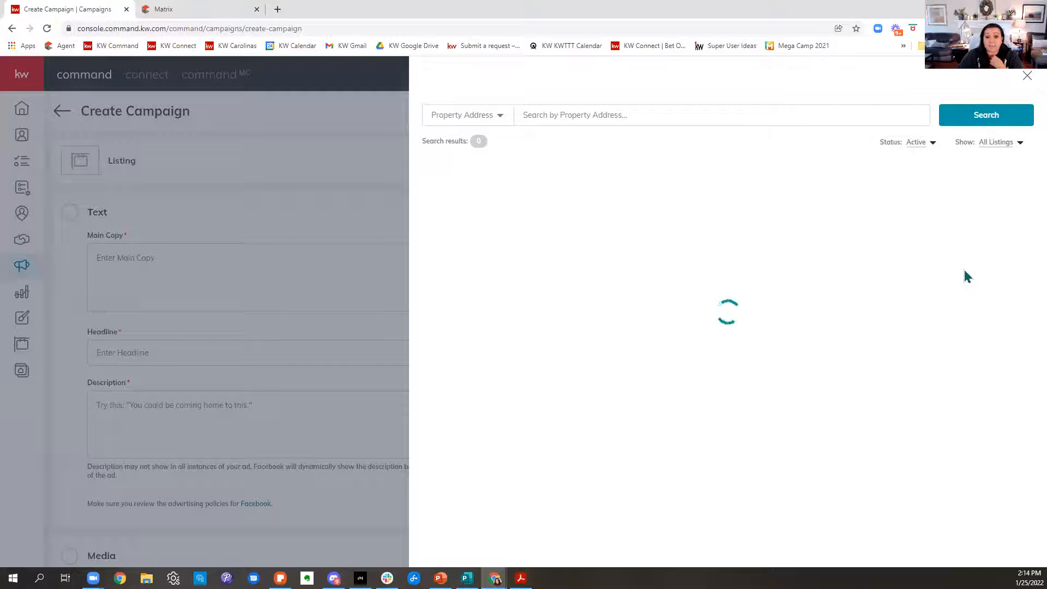
pyautogui.click(527, 113)
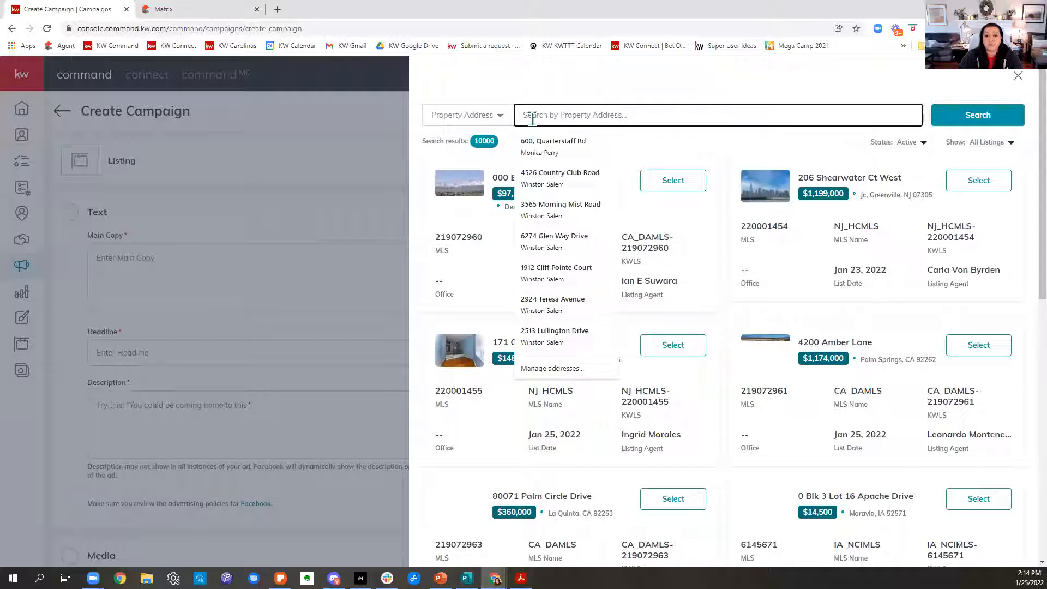
pyautogui.hotkey('ctrl', 'v')
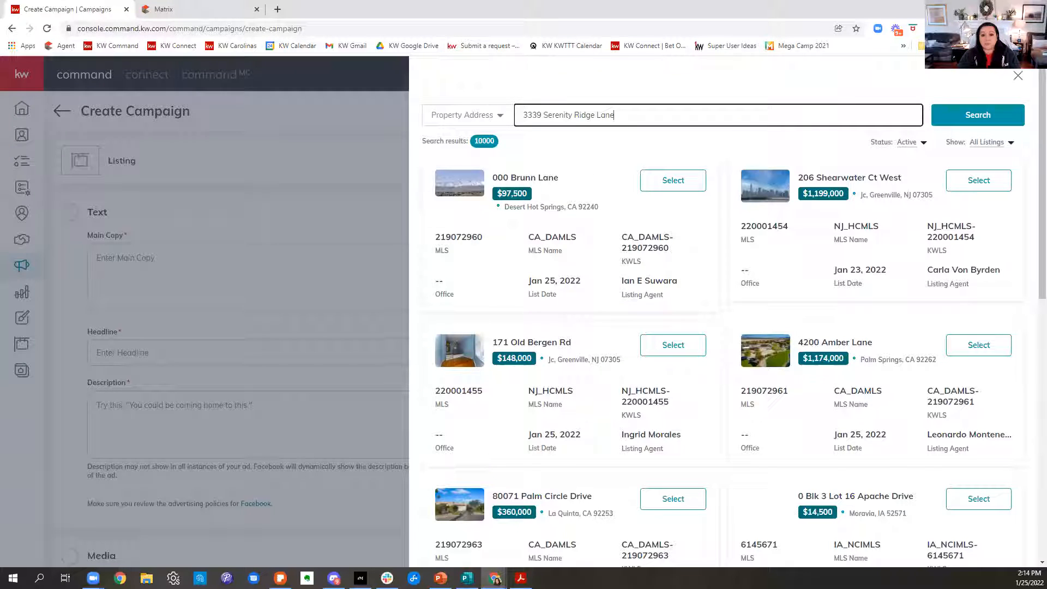
pyautogui.write(', Tabaccoville, ')
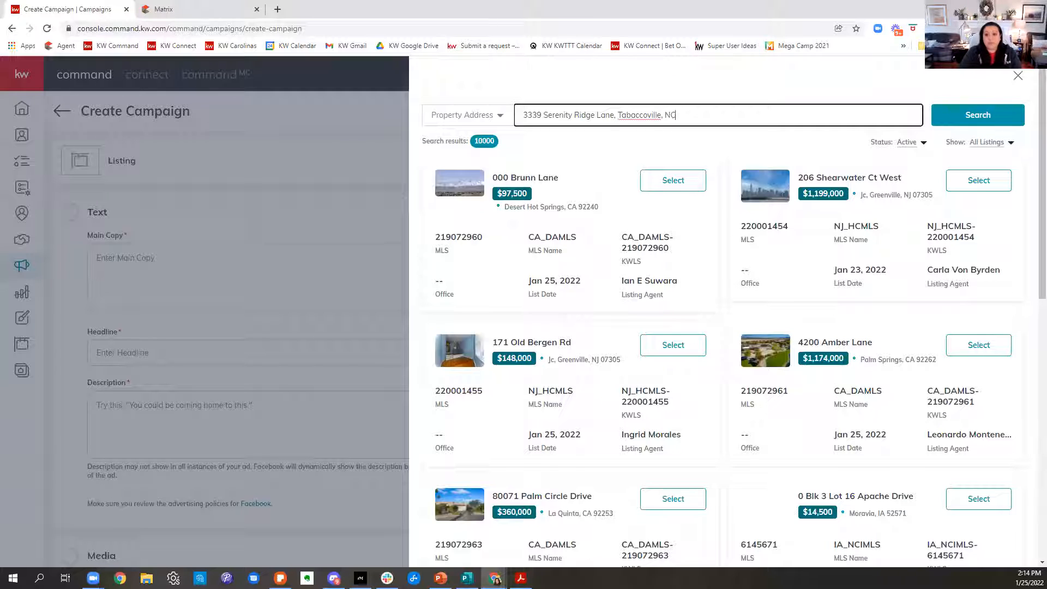
pyautogui.write('NC')
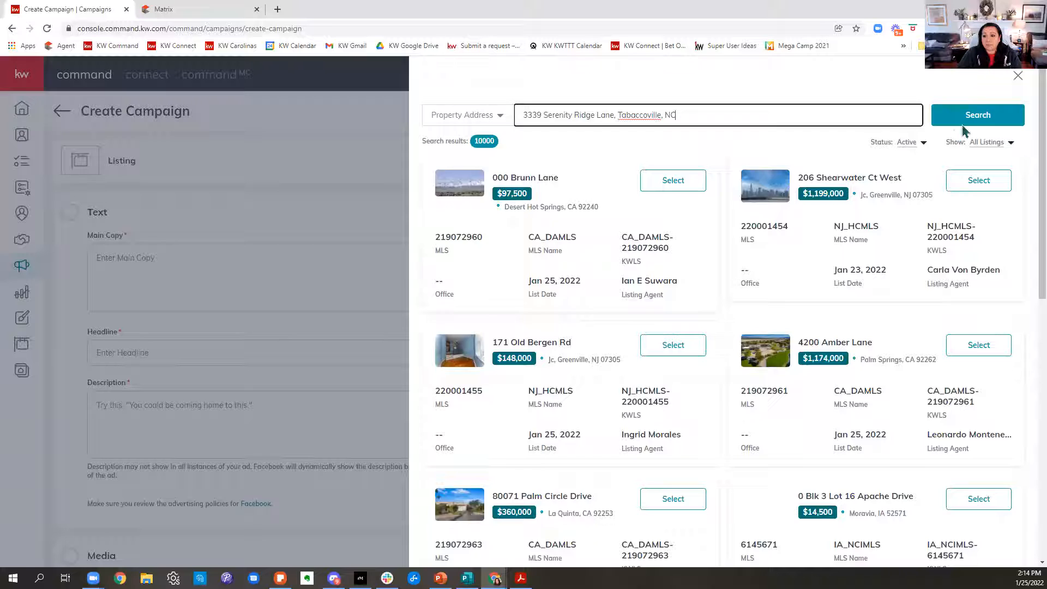
pyautogui.click(966, 125)
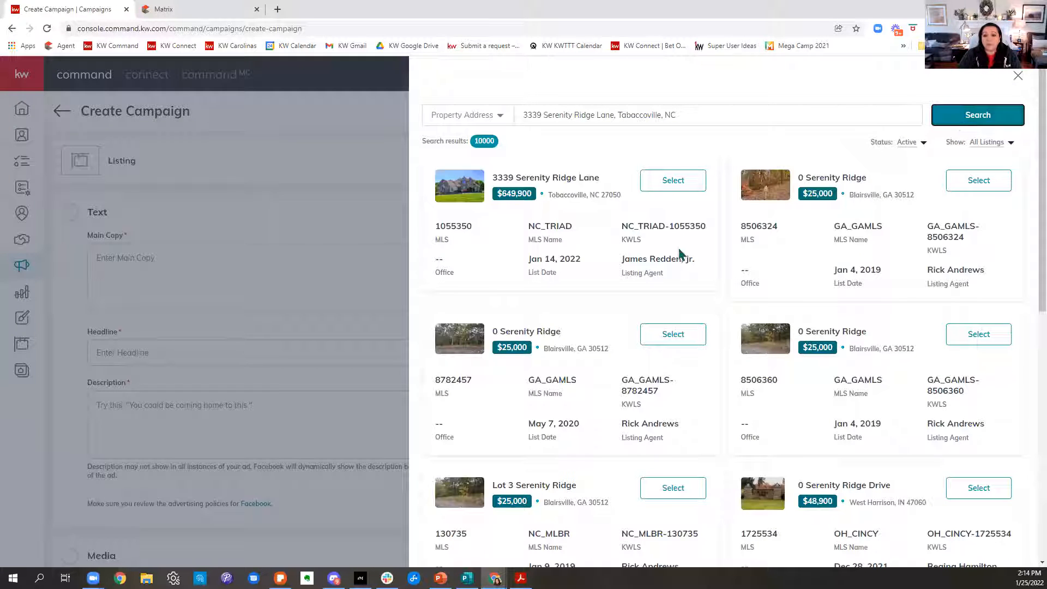
pyautogui.click(674, 180)
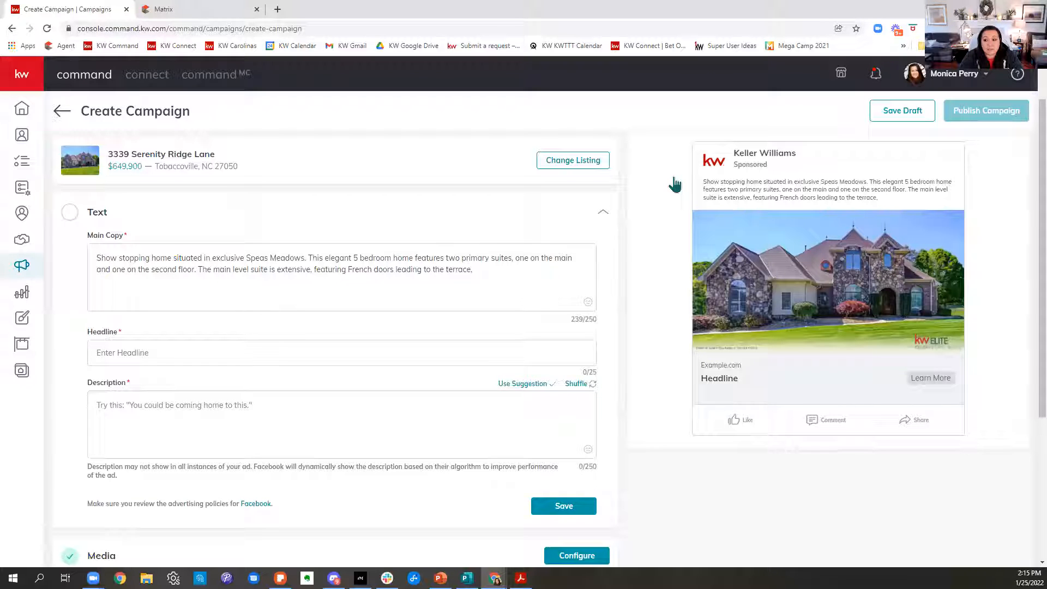
# End the ad's main copy with an exclamation mark and set the headline to "Welcome Home!".
pyautogui.moveTo(604, 331); pyautogui.dragTo(571, 316)
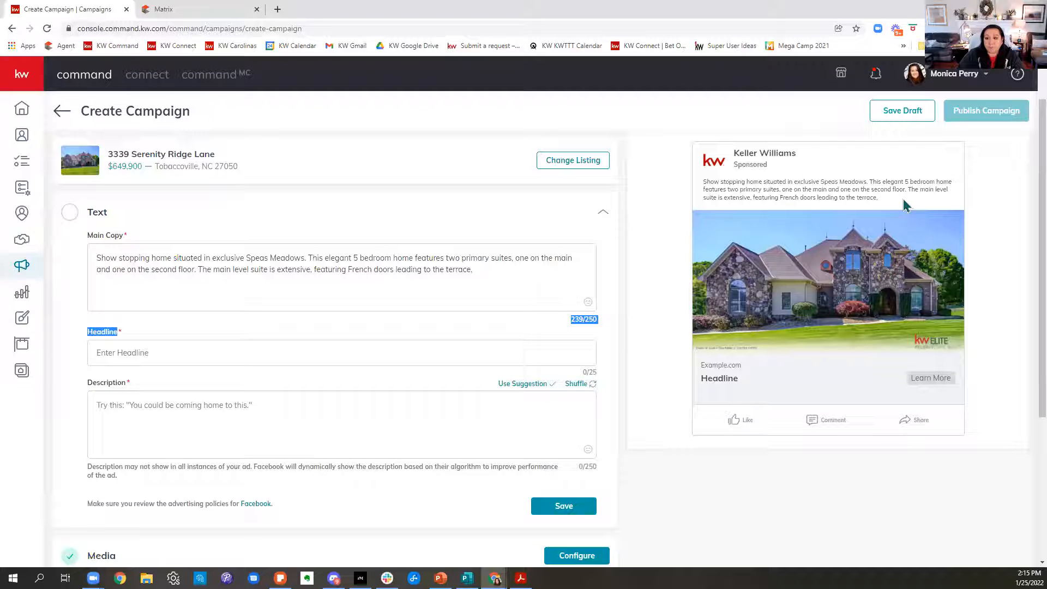
pyautogui.click(472, 269)
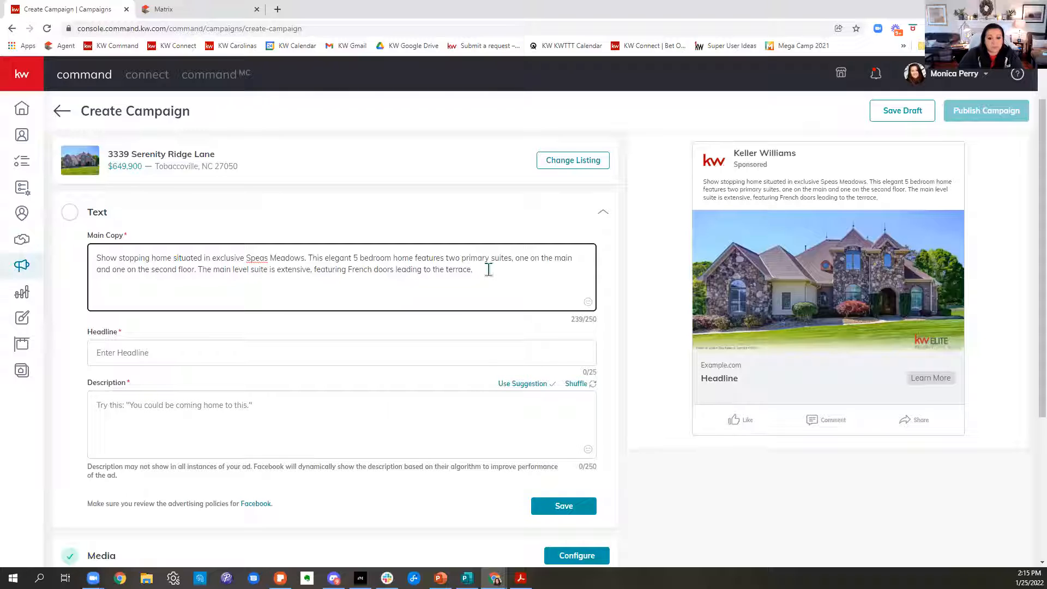
pyautogui.press('BackSpace')
pyautogui.write('!')
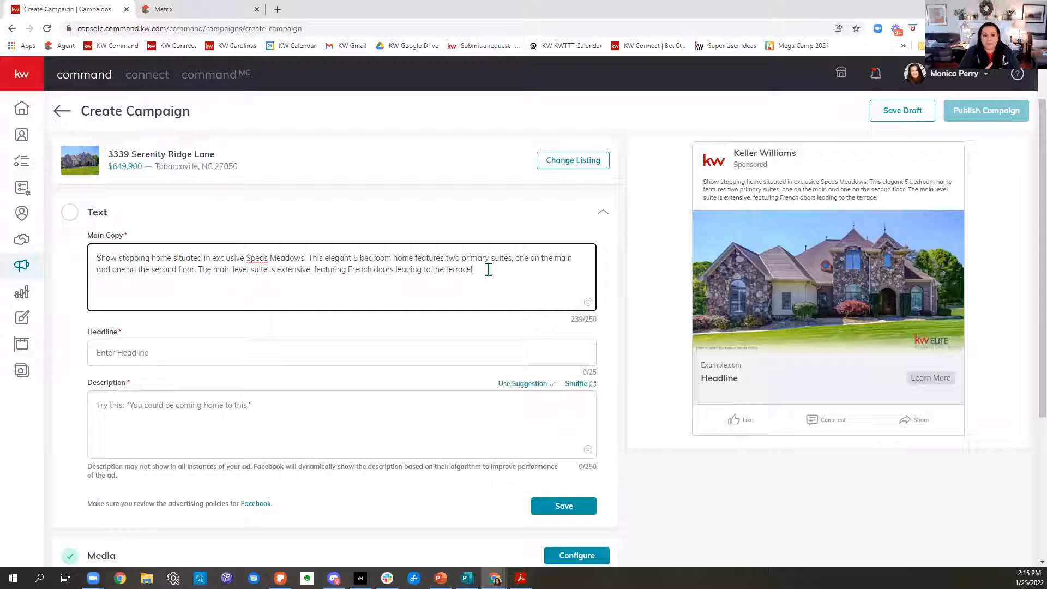
pyautogui.click(188, 361)
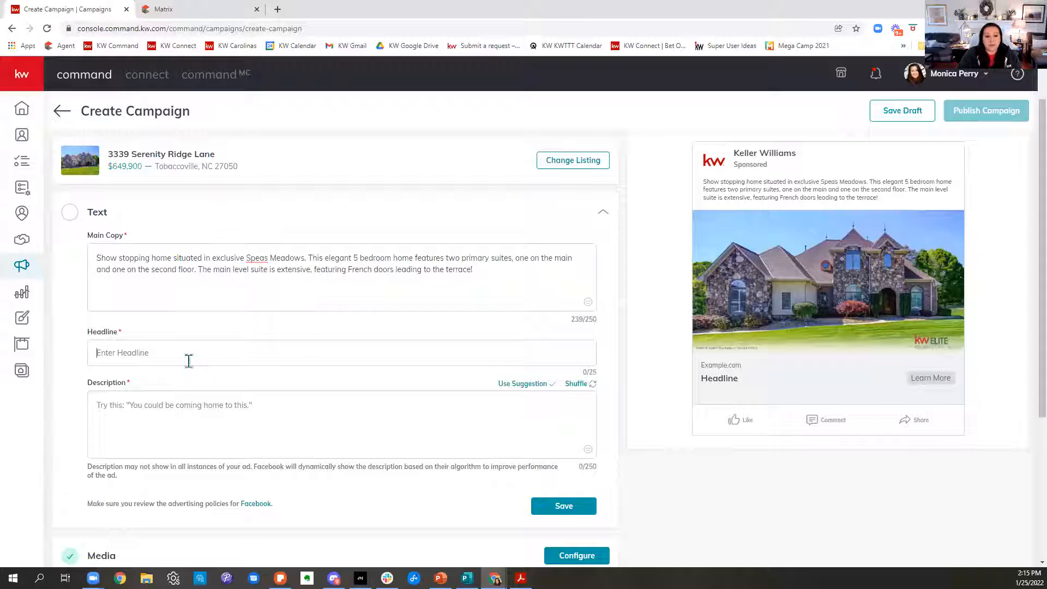
pyautogui.write('Welcome Home!')
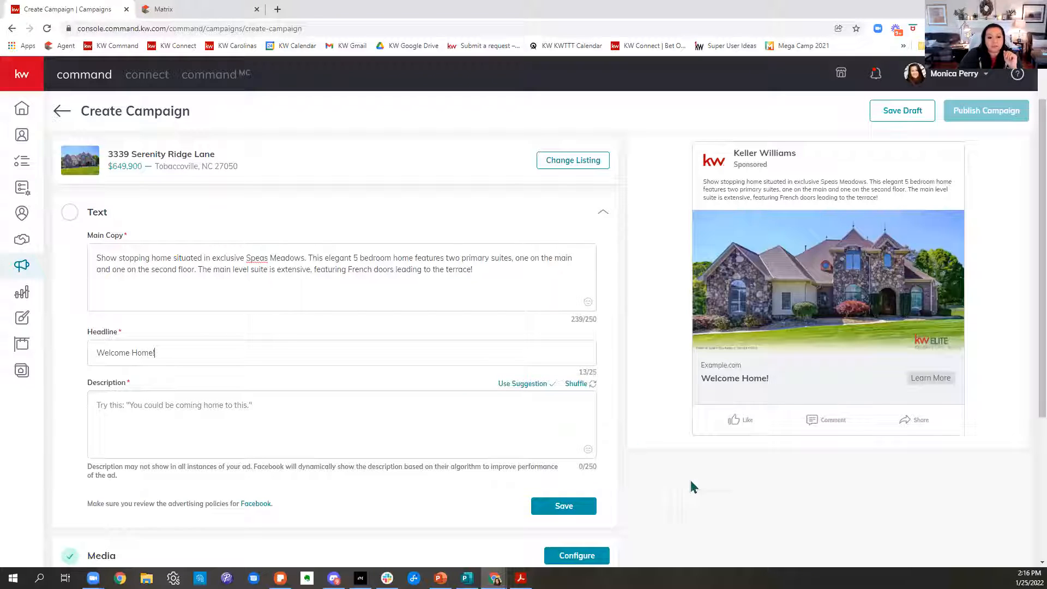
# Shuffle the description suggestions, apply "Schedule a private tour with me today." and save the ad text.
pyautogui.click(109, 411)
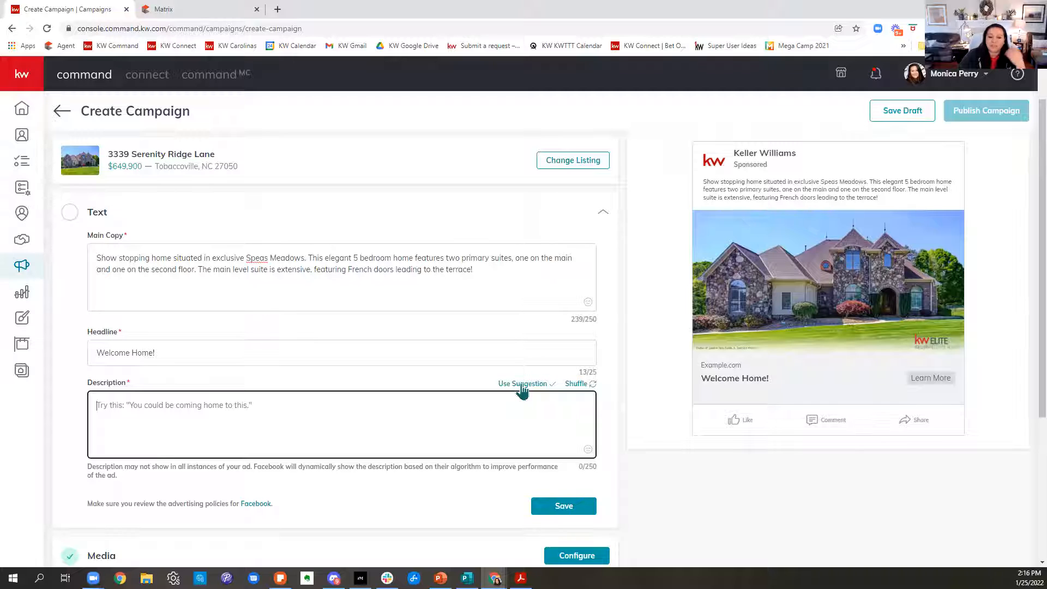
pyautogui.click(575, 384)
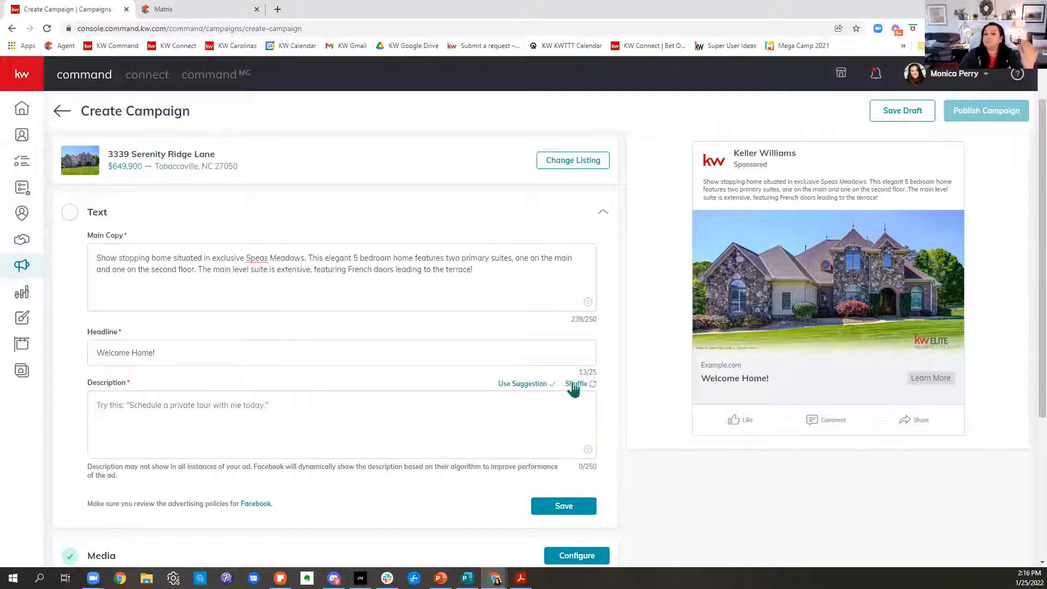
pyautogui.click(509, 386)
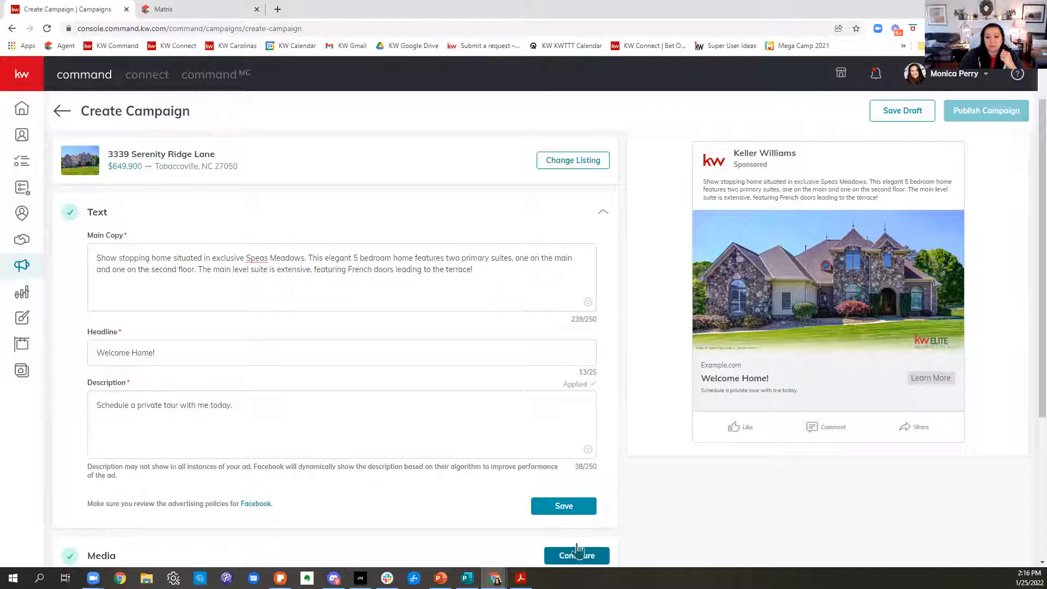
pyautogui.click(564, 507)
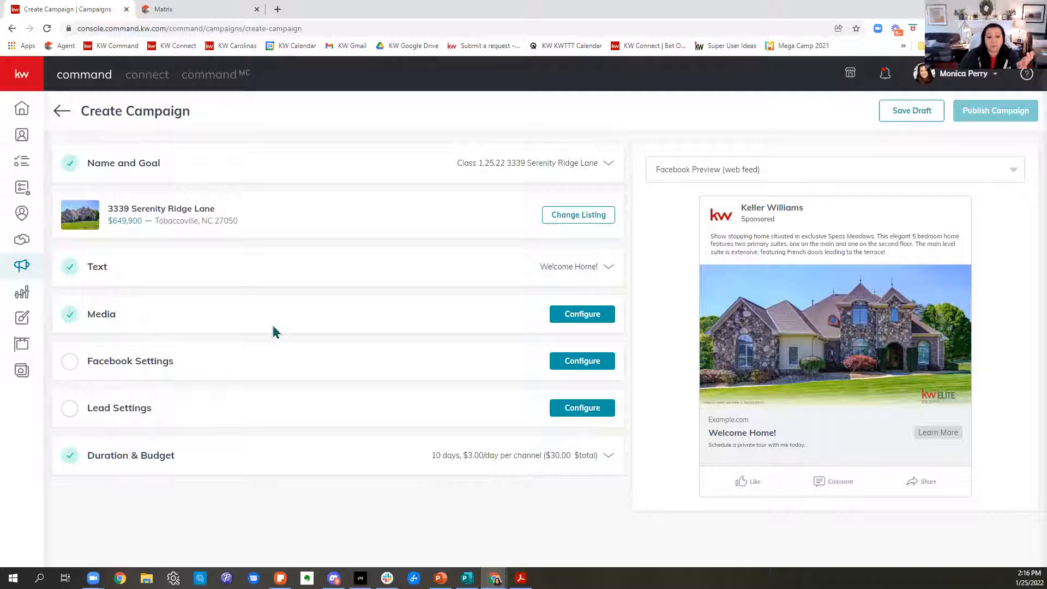
# Look through the listing photos that can be added to the ad's media, without choosing any more.
pyautogui.click(597, 316)
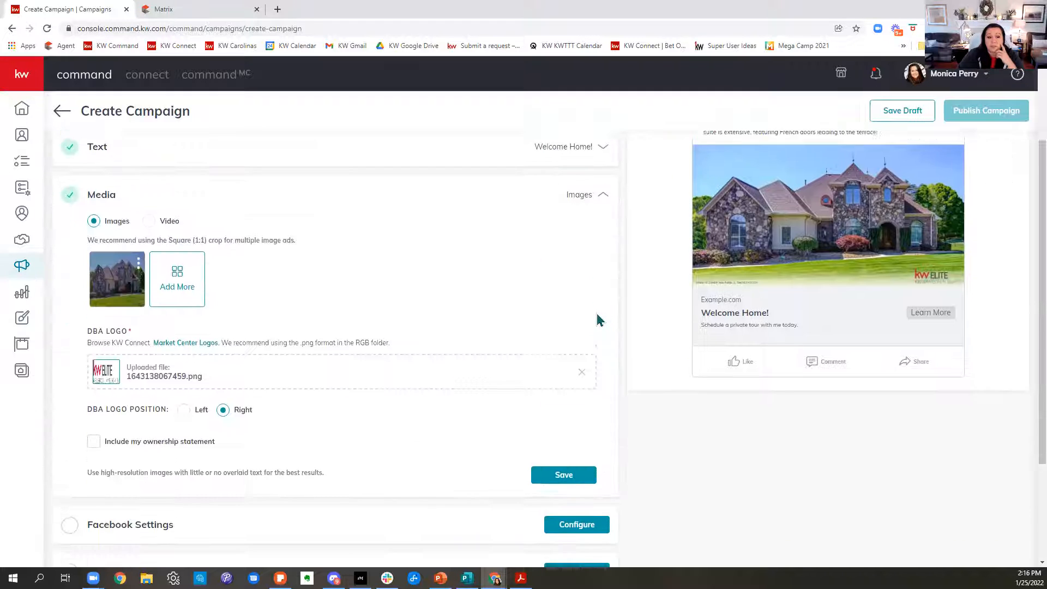
pyautogui.click(194, 278)
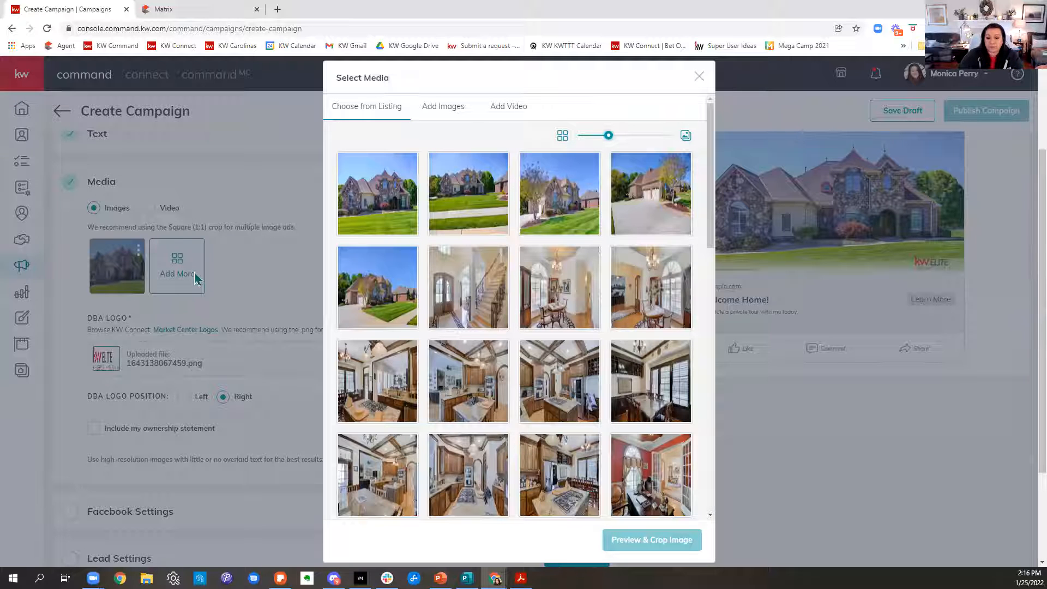
pyautogui.scroll(-2, 605, 327)
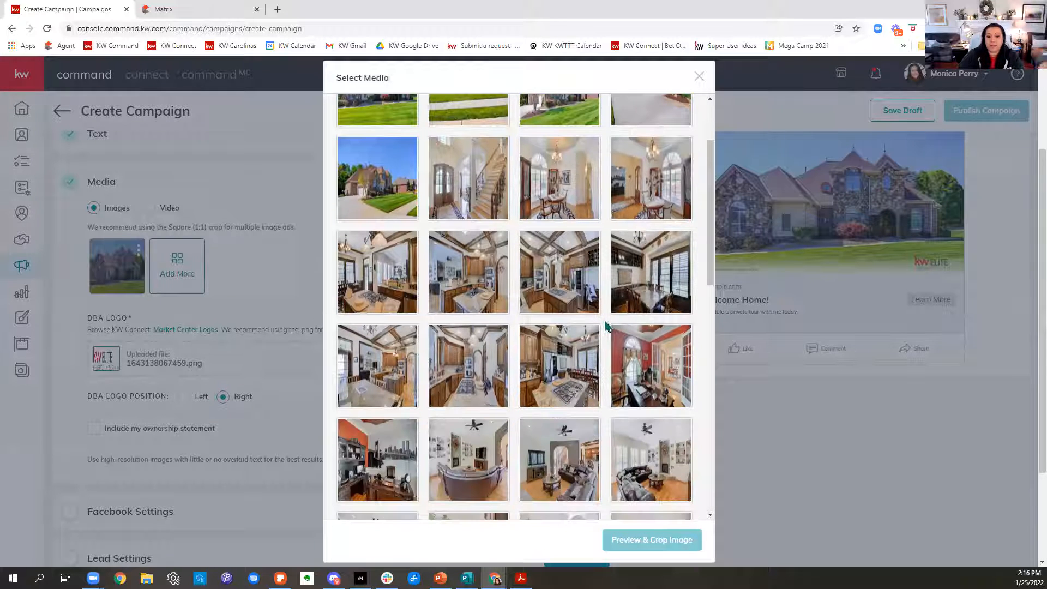
pyautogui.scroll(-7, 604, 326)
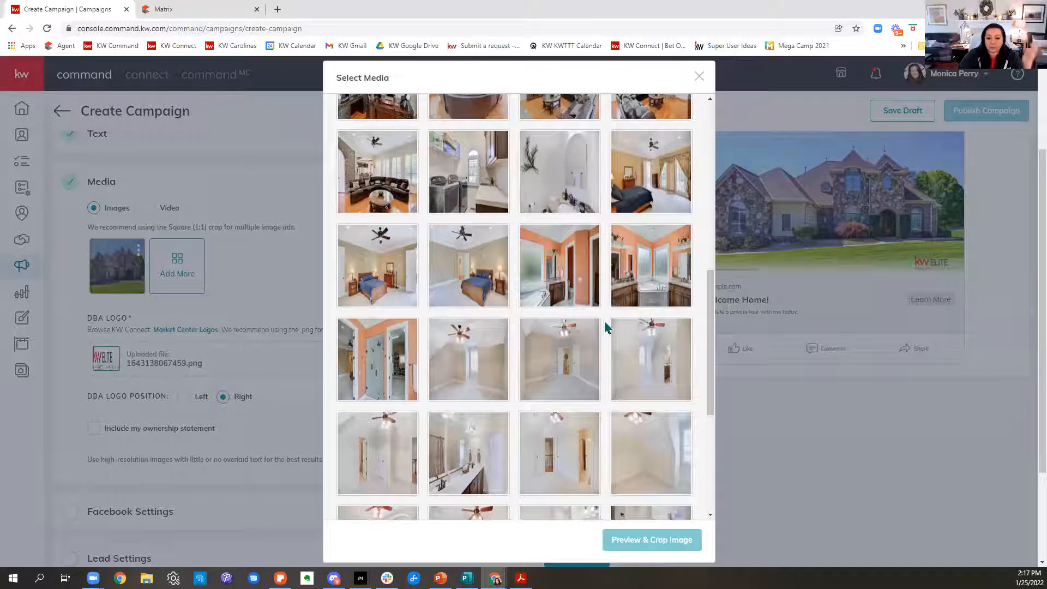
pyautogui.scroll(-5, 604, 326)
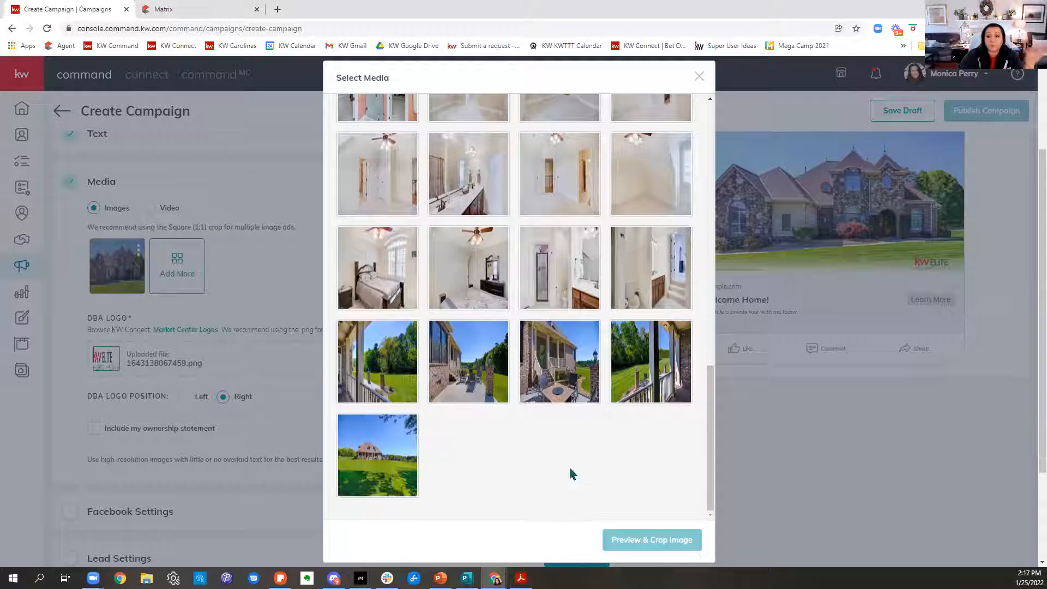
pyautogui.click(699, 76)
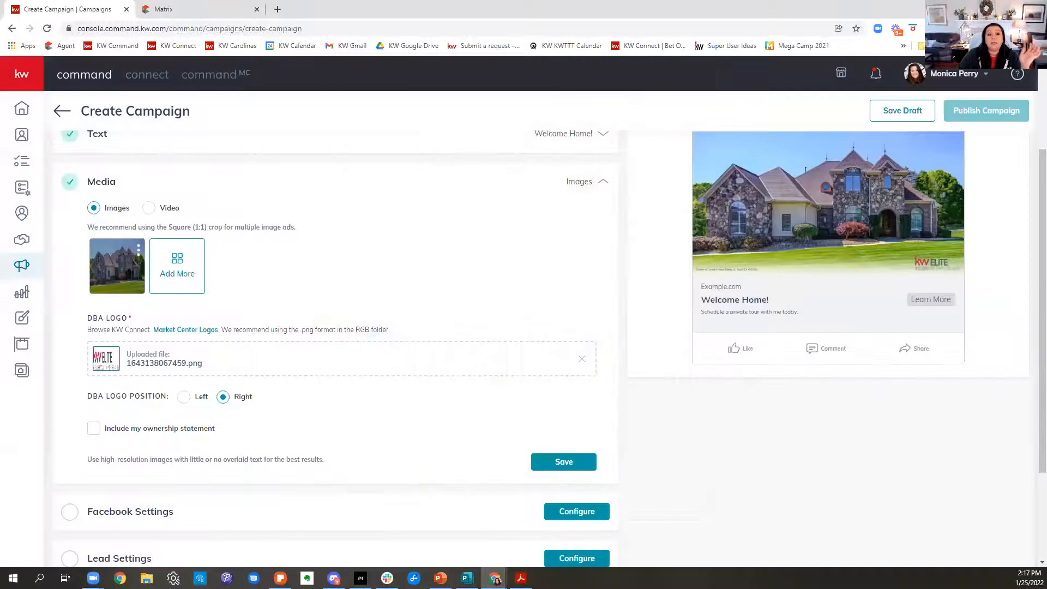
# Keep Images as the media type, include the ownership statement on the ad image and save the media settings.
pyautogui.click(151, 210)
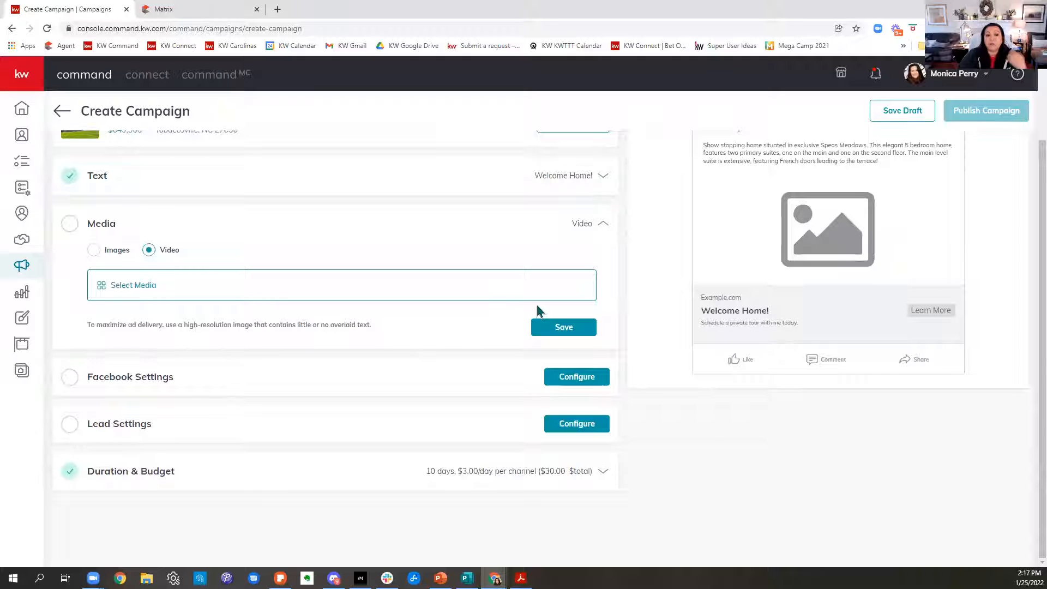
pyautogui.click(92, 252)
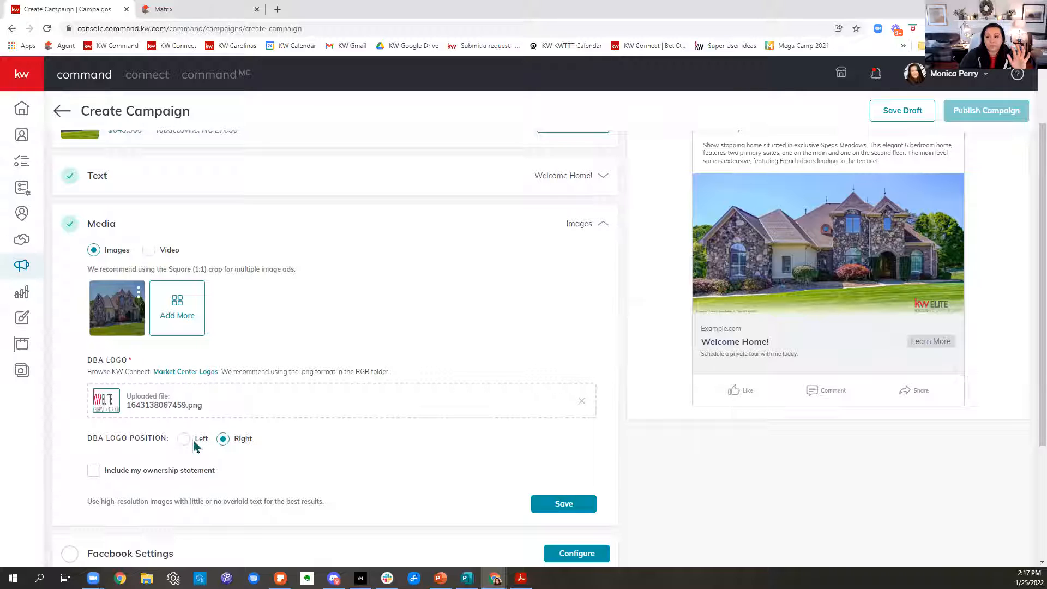
pyautogui.click(95, 472)
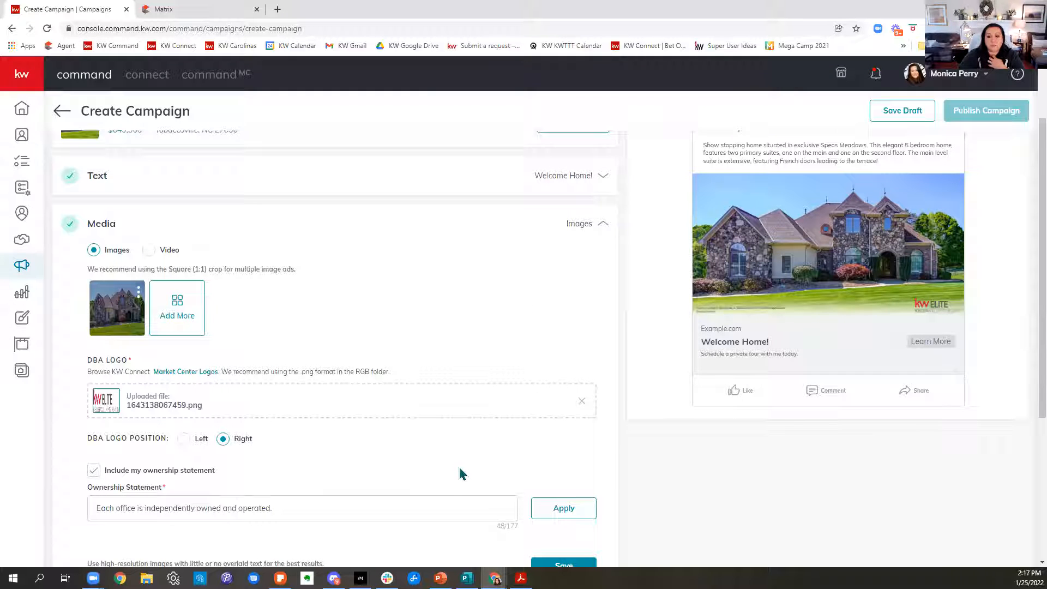
pyautogui.scroll(-2, 461, 470)
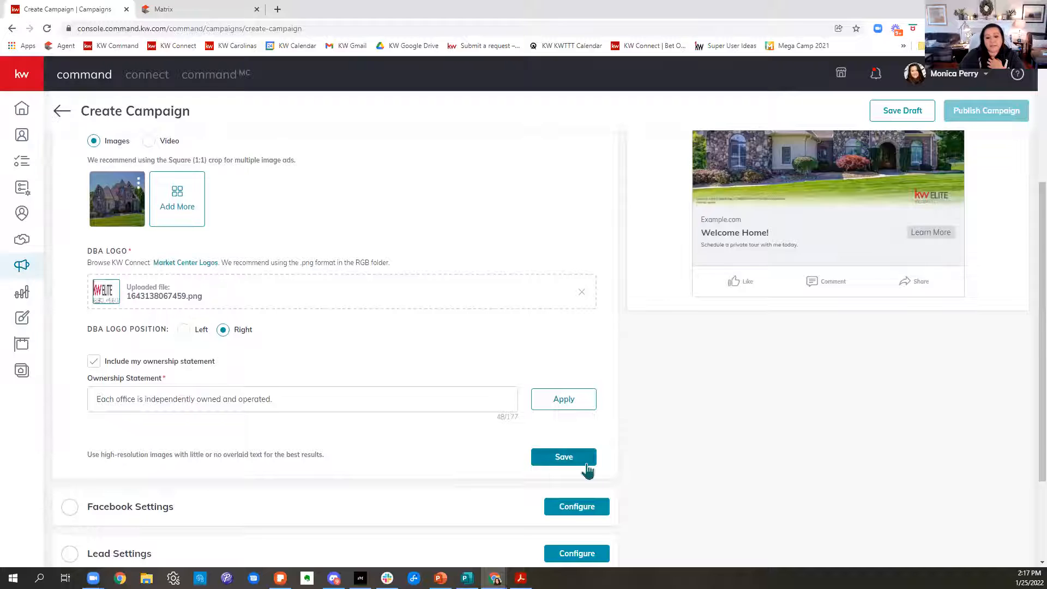
pyautogui.click(588, 469)
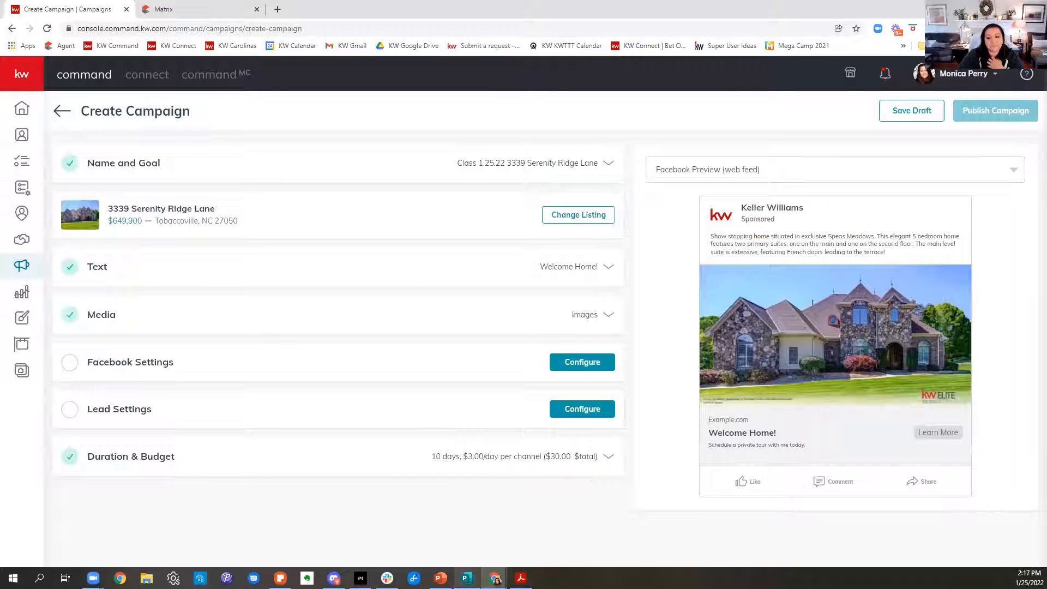
# Choose the agent's Realtor page at Keller Williams Realty Elite for Facebook, with Facebook Lead Generation Form (Recommended) as the destination.
pyautogui.moveTo(468, 579)
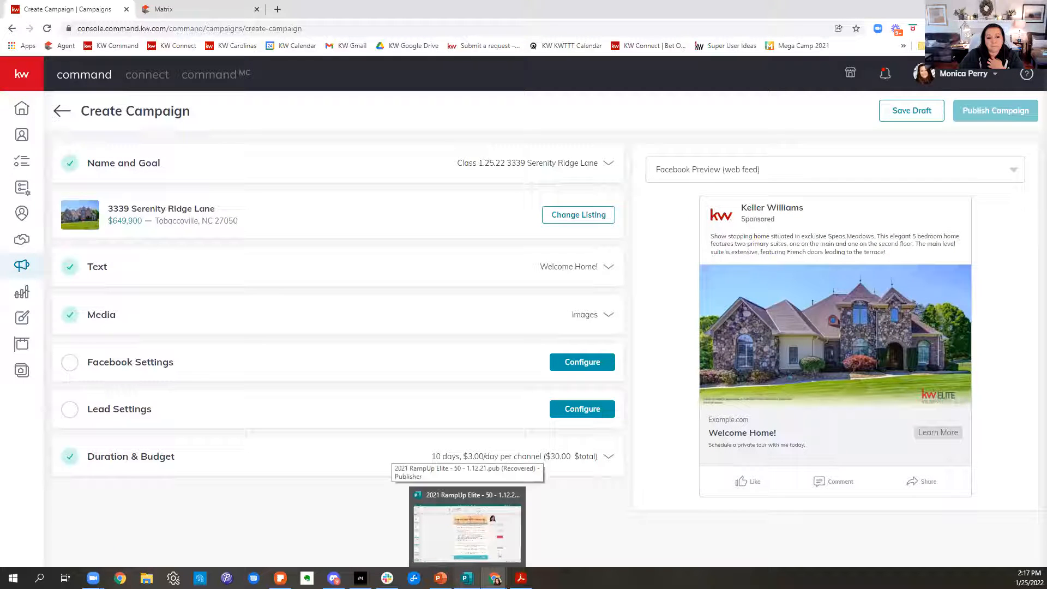
pyautogui.click(584, 369)
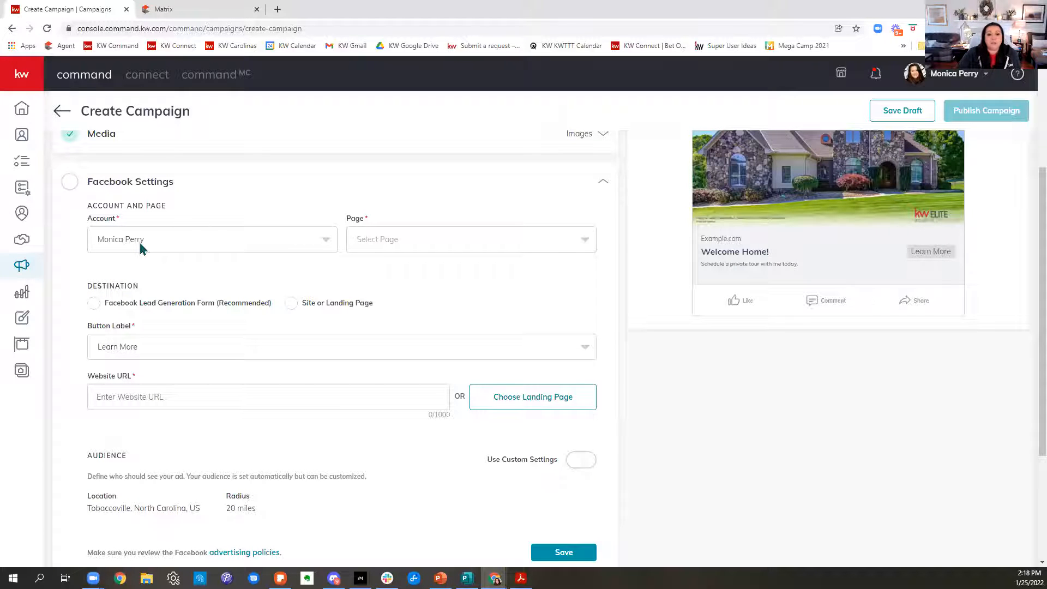
pyautogui.click(445, 246)
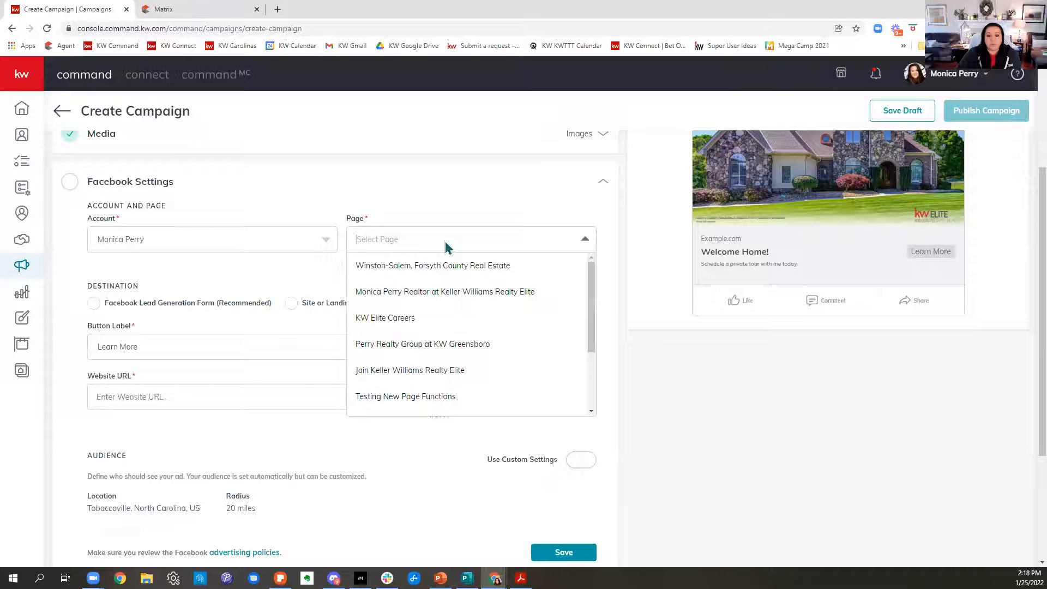
pyautogui.click(456, 295)
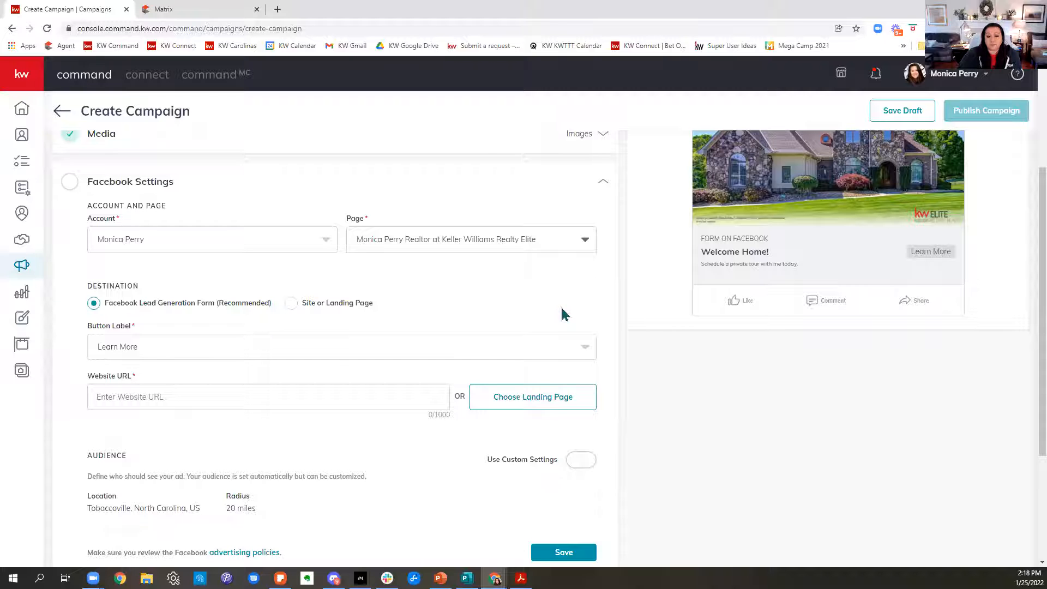
pyautogui.moveTo(88, 286); pyautogui.dragTo(173, 288)
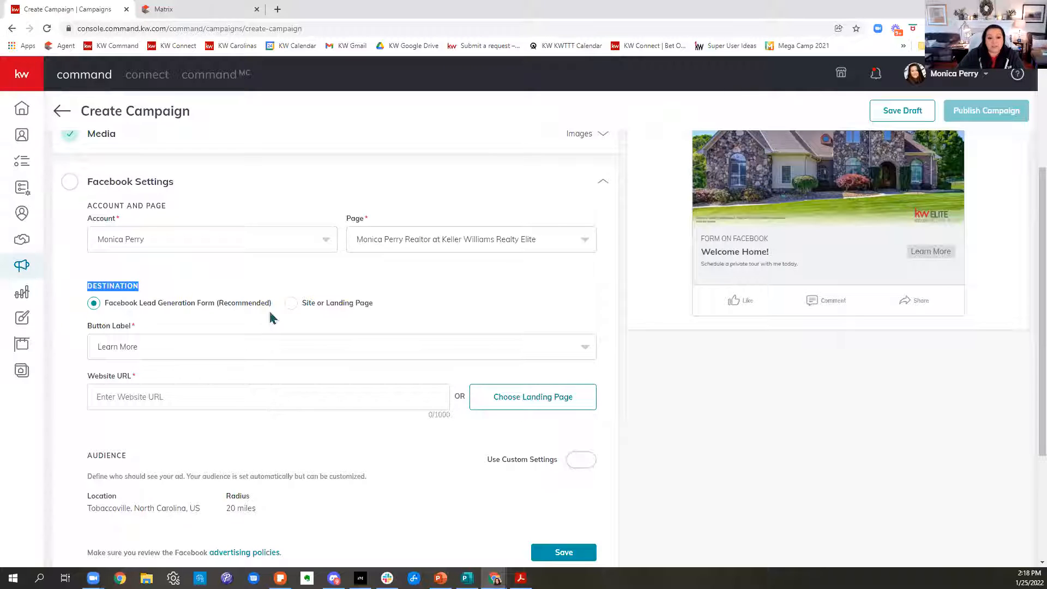
pyautogui.click(292, 304)
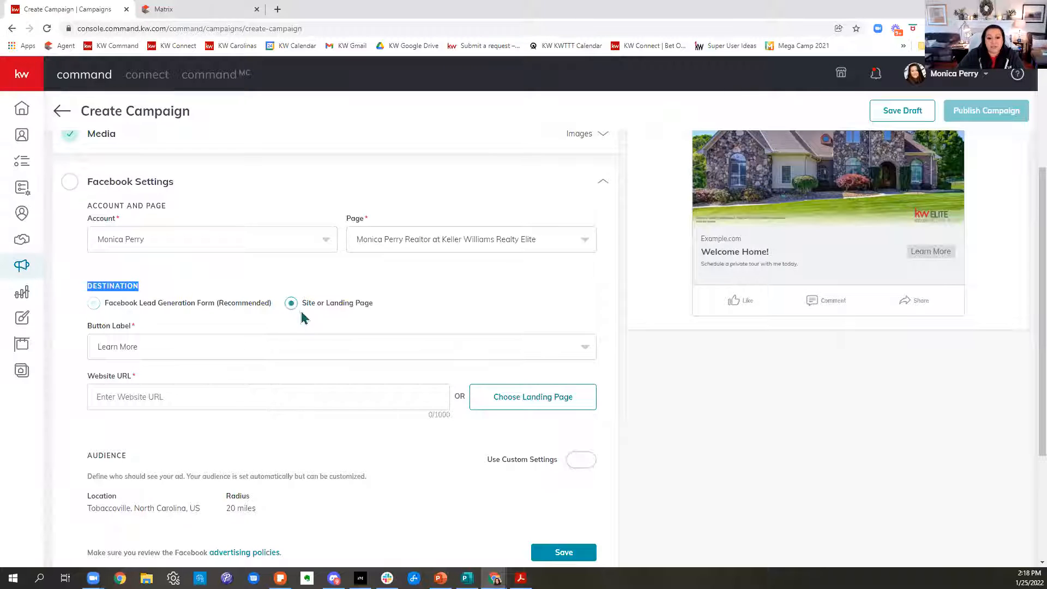
pyautogui.click(93, 305)
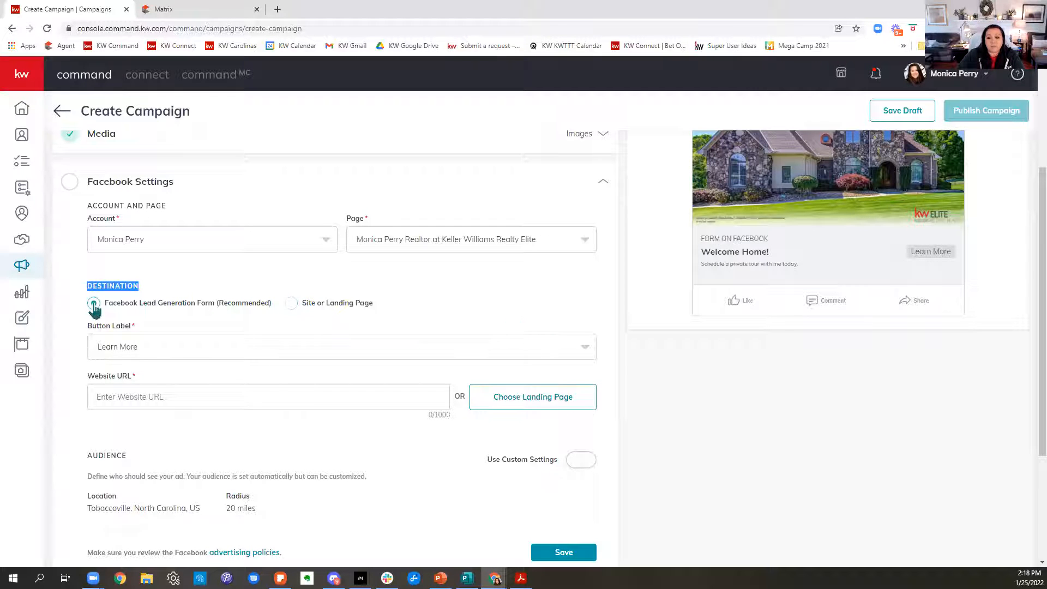
pyautogui.click(291, 305)
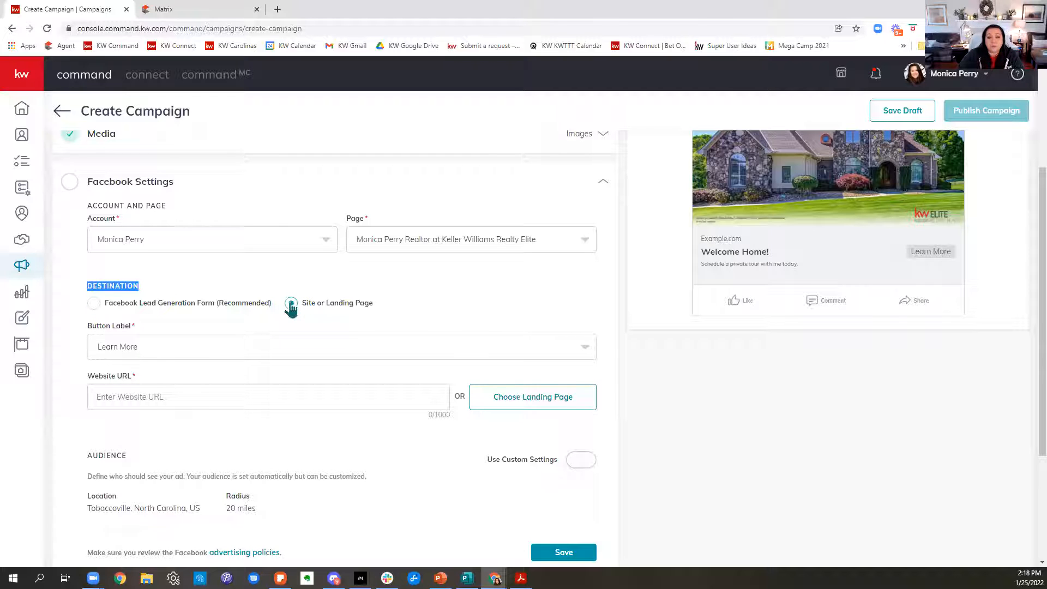
pyautogui.click(92, 305)
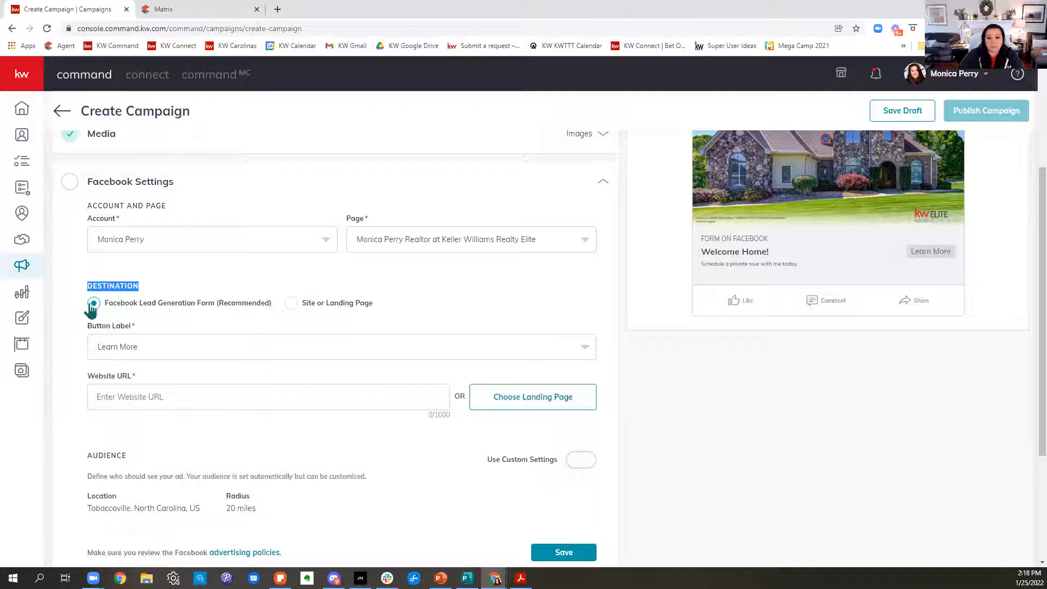
pyautogui.click(170, 353)
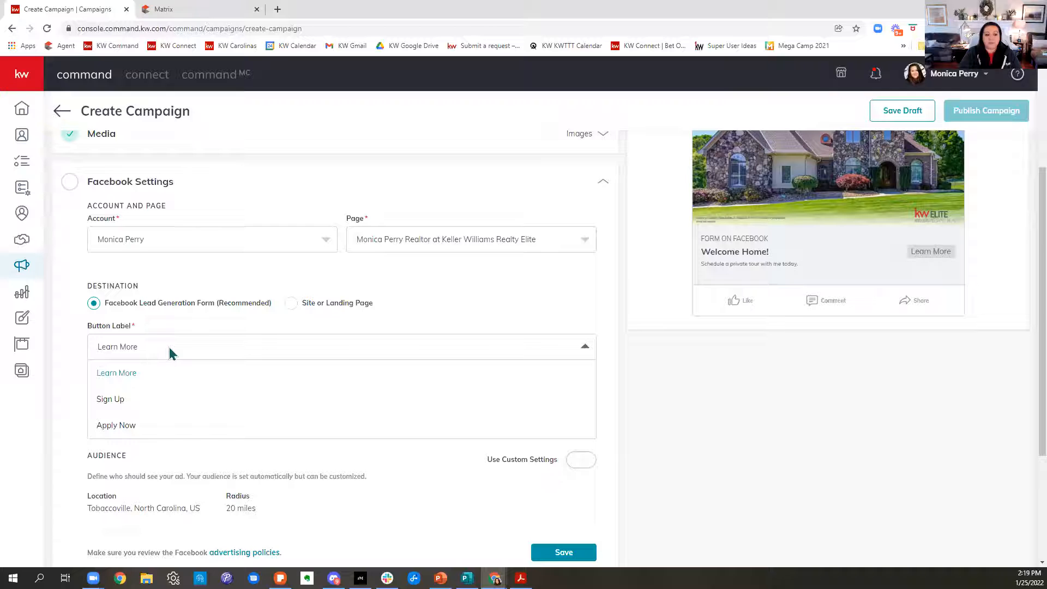
pyautogui.click(169, 347)
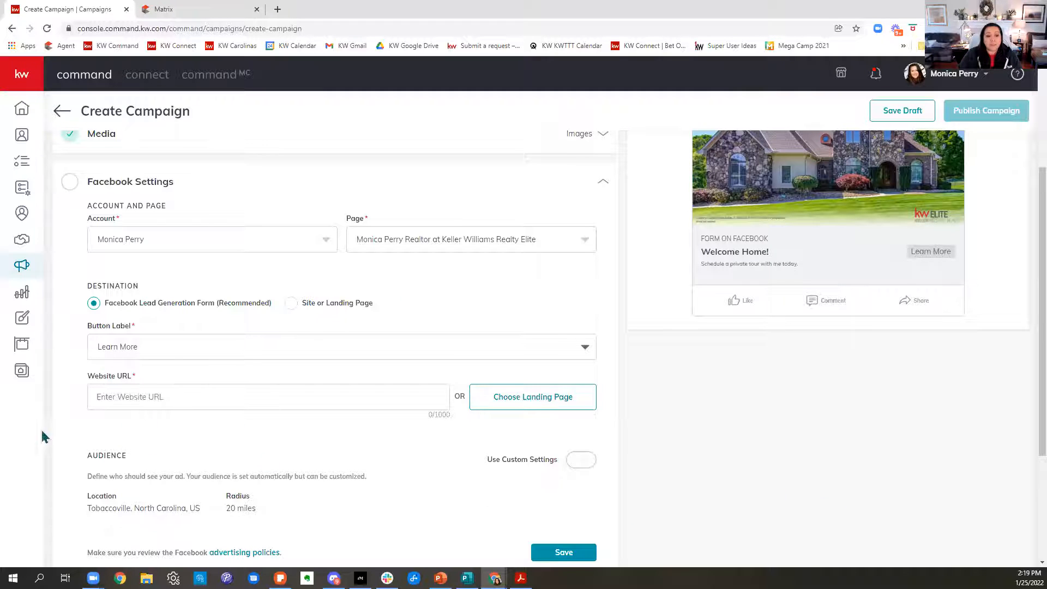
pyautogui.moveTo(91, 386); pyautogui.dragTo(152, 385)
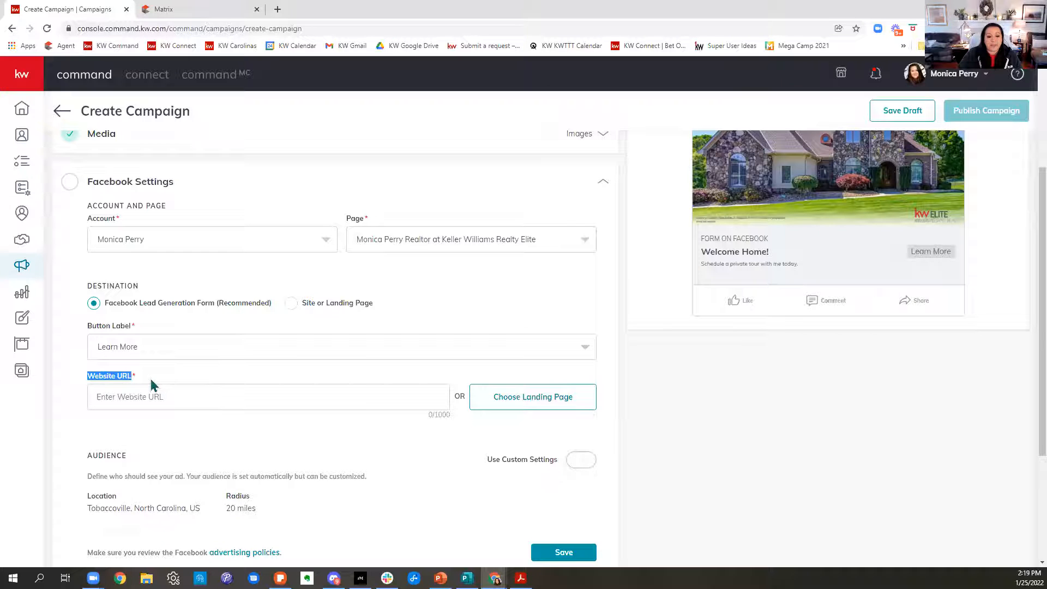
pyautogui.click(140, 403)
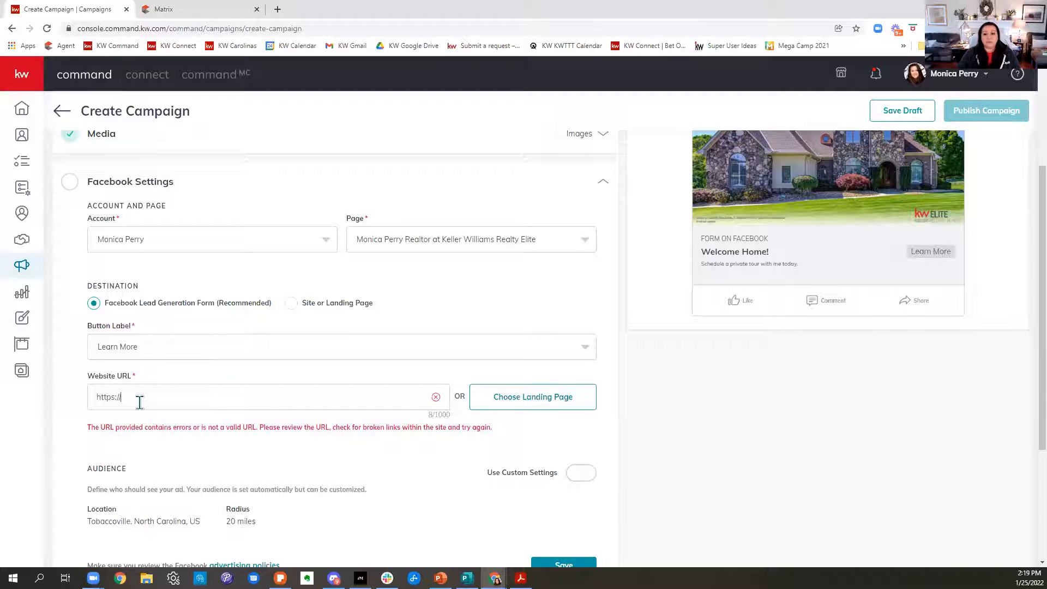
# Check the ad preview's Learn More button, and open the agent's Keller Williams website in a new browser tab.
pyautogui.scroll(3, 748, 393)
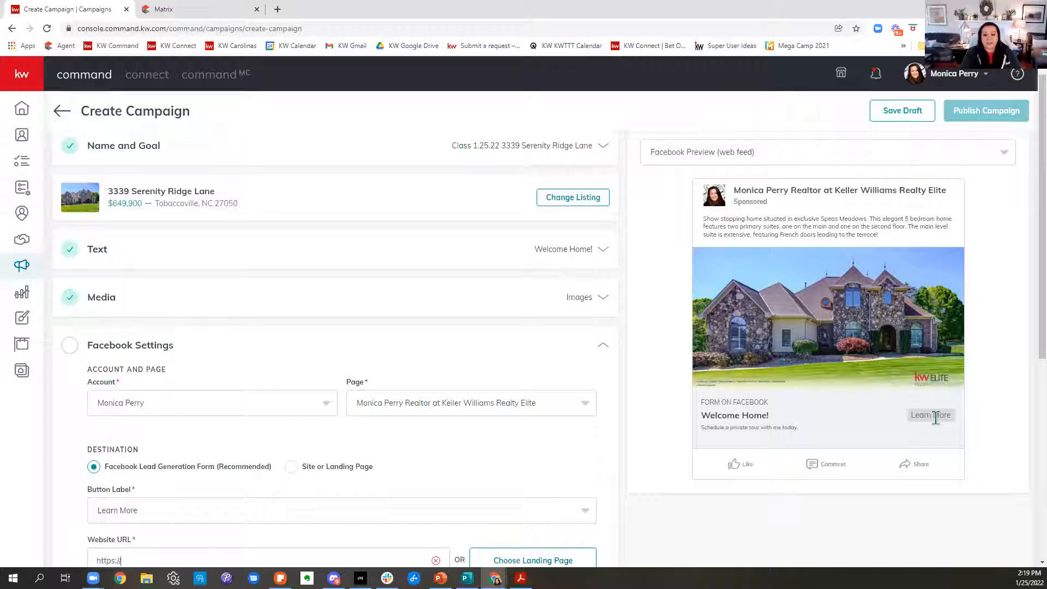
pyautogui.scroll(-3, 499, 420)
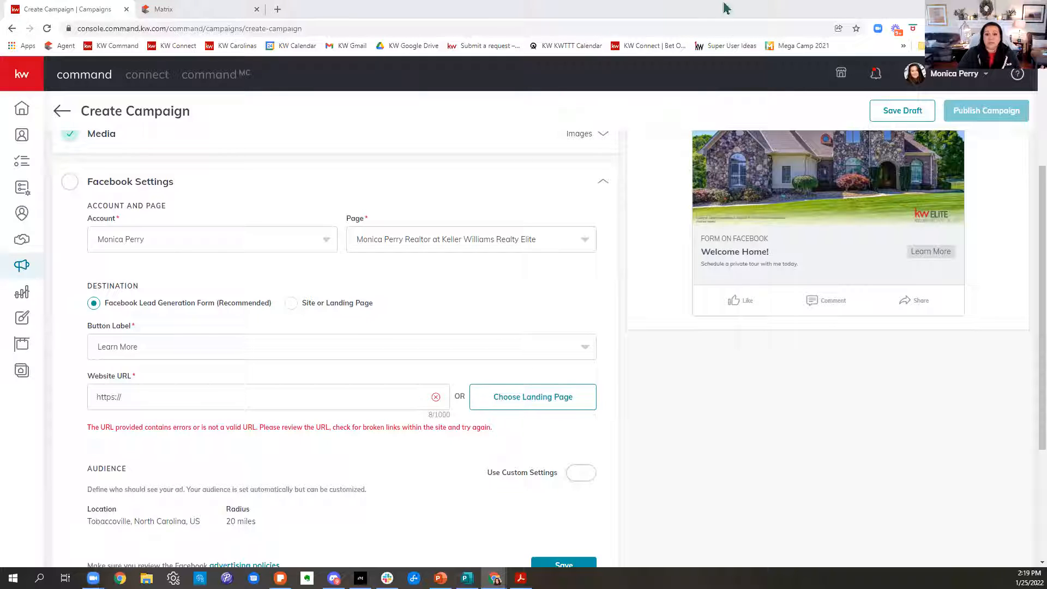
pyautogui.click(278, 9)
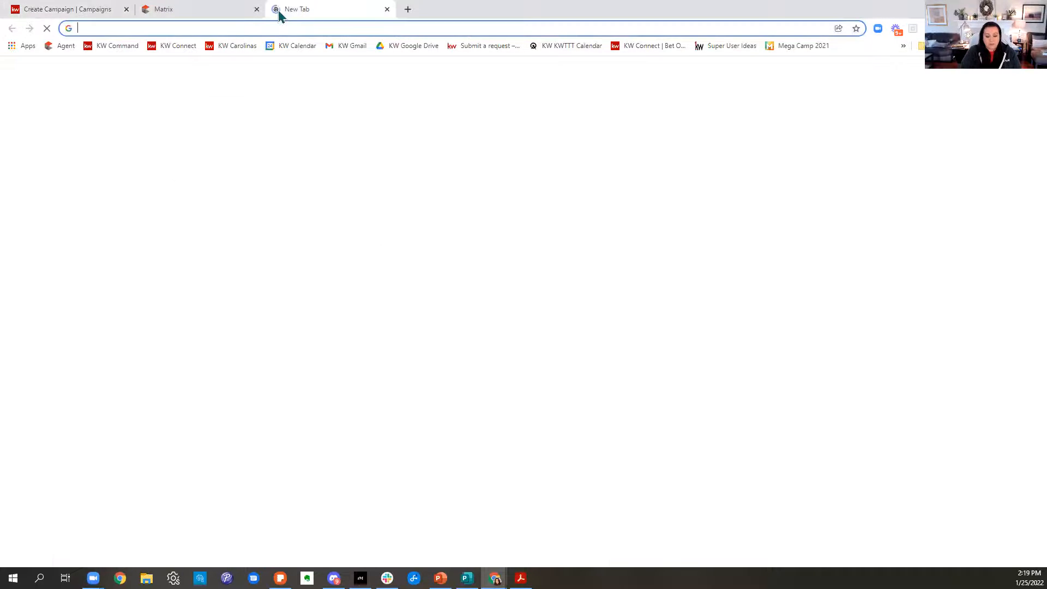
pyautogui.write('monicaperry.kw.com')
pyautogui.press('Return')
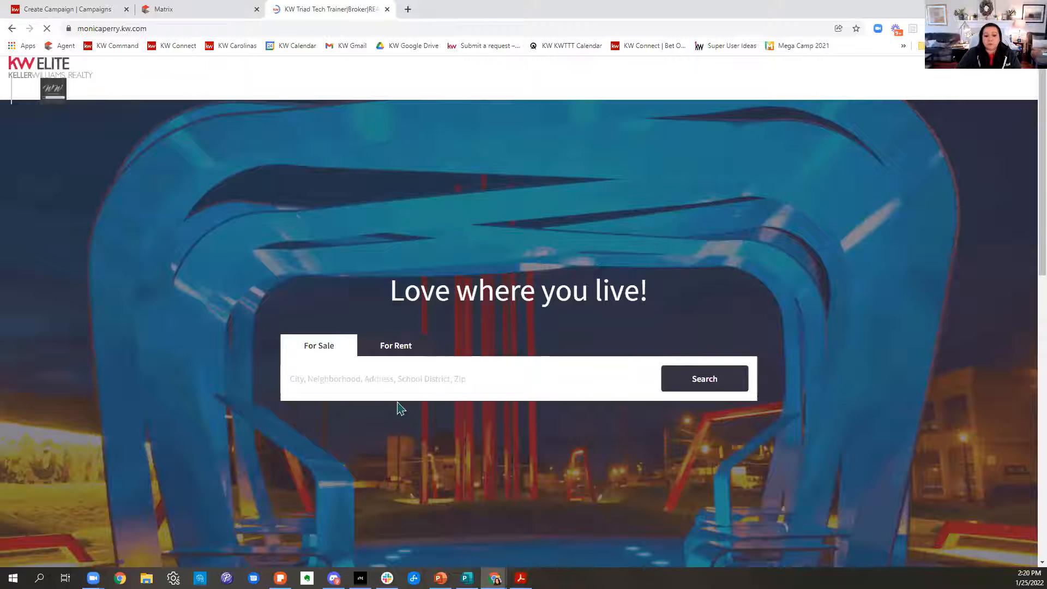
# Try to search the agent's website for the listing by its street address and "tabaccoville" among homes for sale.
pyautogui.click(400, 376)
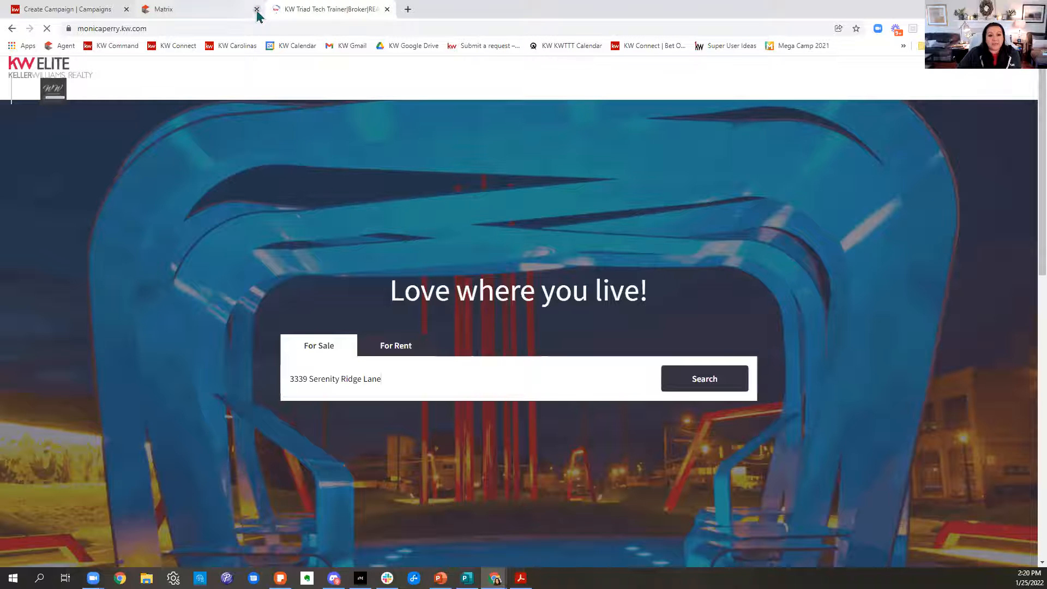
pyautogui.click(48, 32)
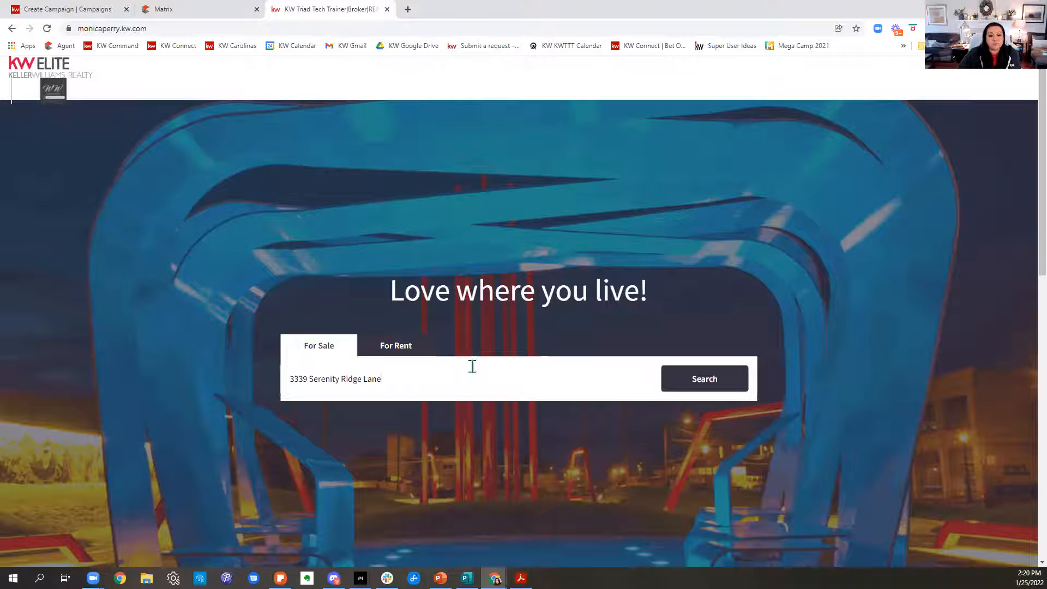
pyautogui.click(444, 368)
pyautogui.write(', taba')
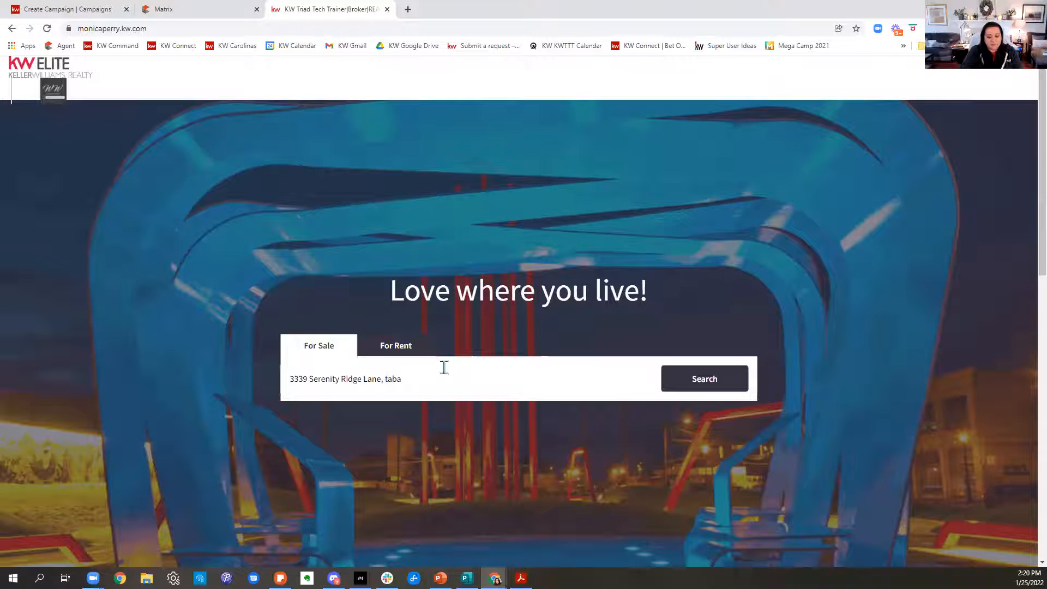
pyautogui.write('ccoville')
pyautogui.click(692, 386)
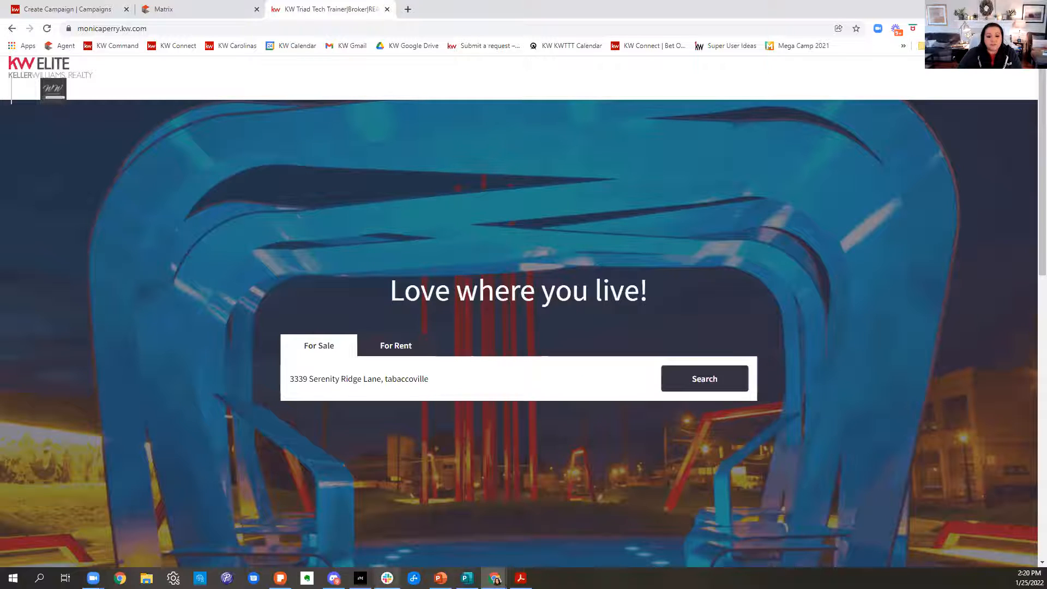
# Close the other three browser windows, keeping only the one with the campaign and the agent's website.
pyautogui.moveTo(494, 578)
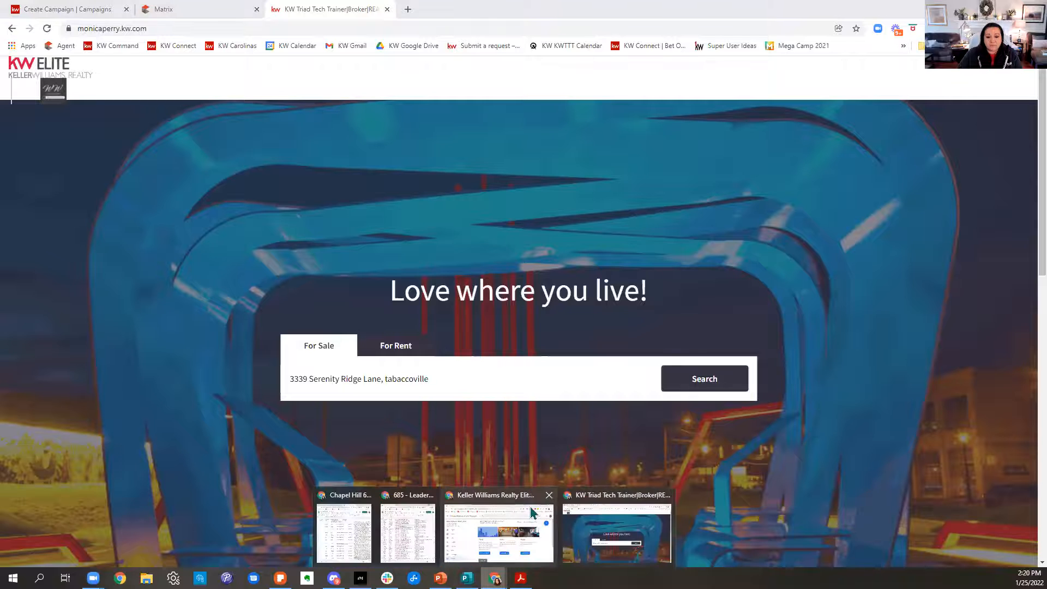
pyautogui.click(431, 498)
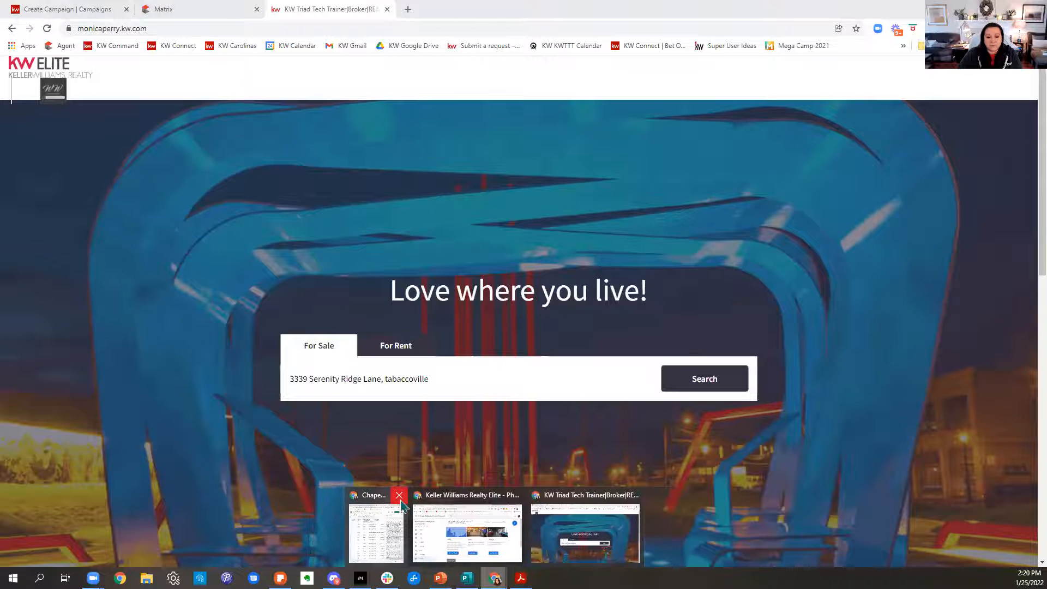
pyautogui.click(399, 497)
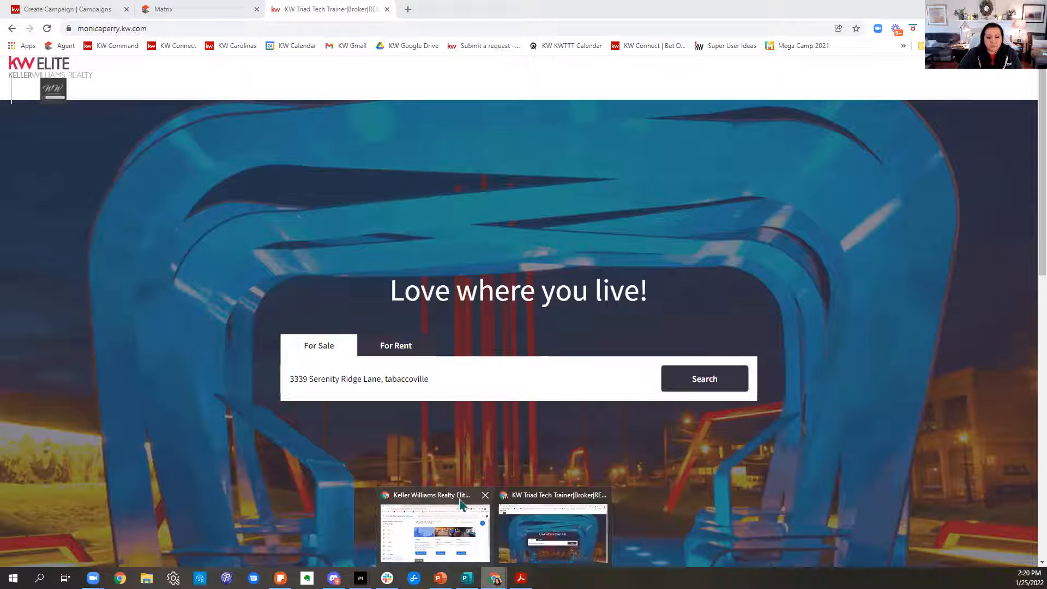
pyautogui.click(485, 495)
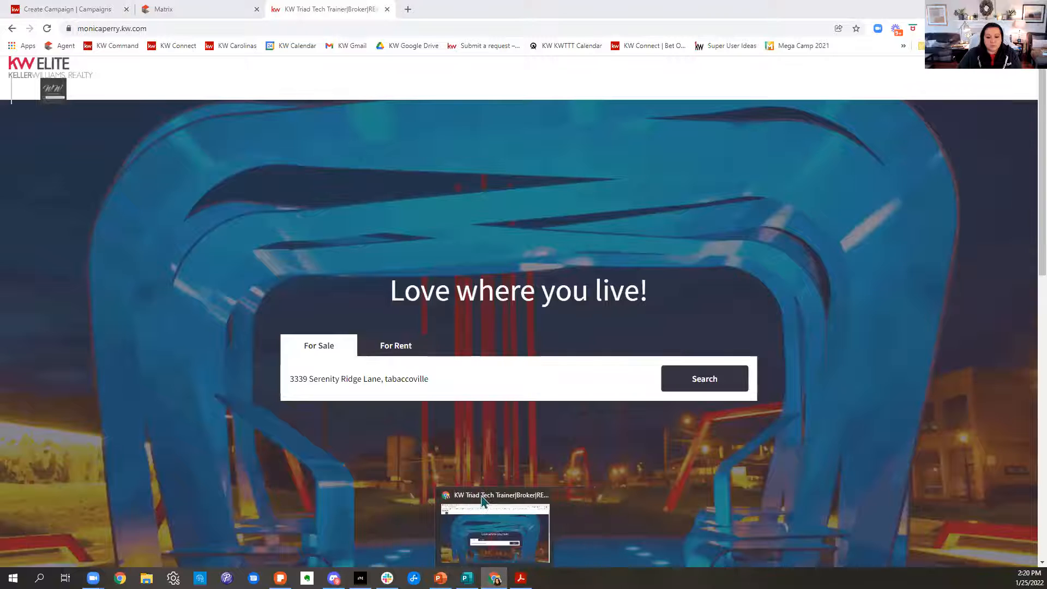
pyautogui.click(518, 177)
# Reload the agent's website, search for the listing's street address and open the matching Tobaccoville, NC property page.
pyautogui.click(427, 379)
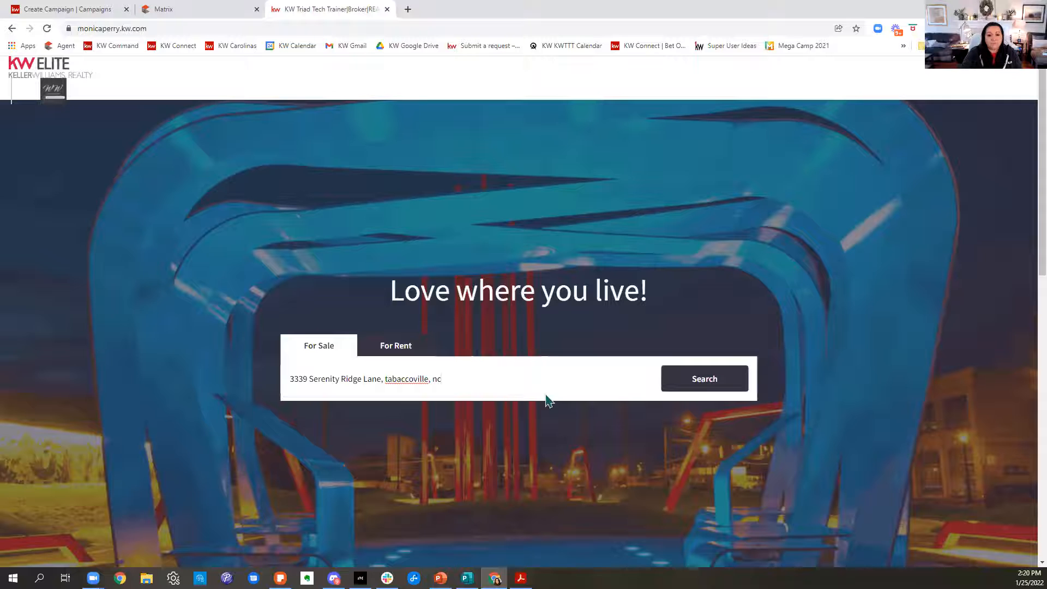
pyautogui.click(47, 30)
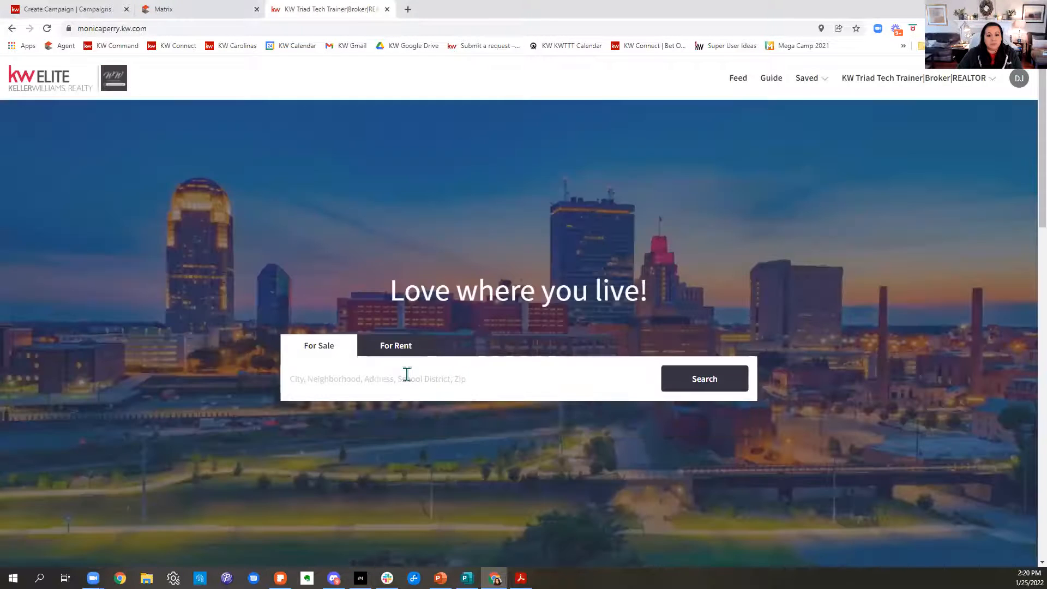
pyautogui.click(407, 374)
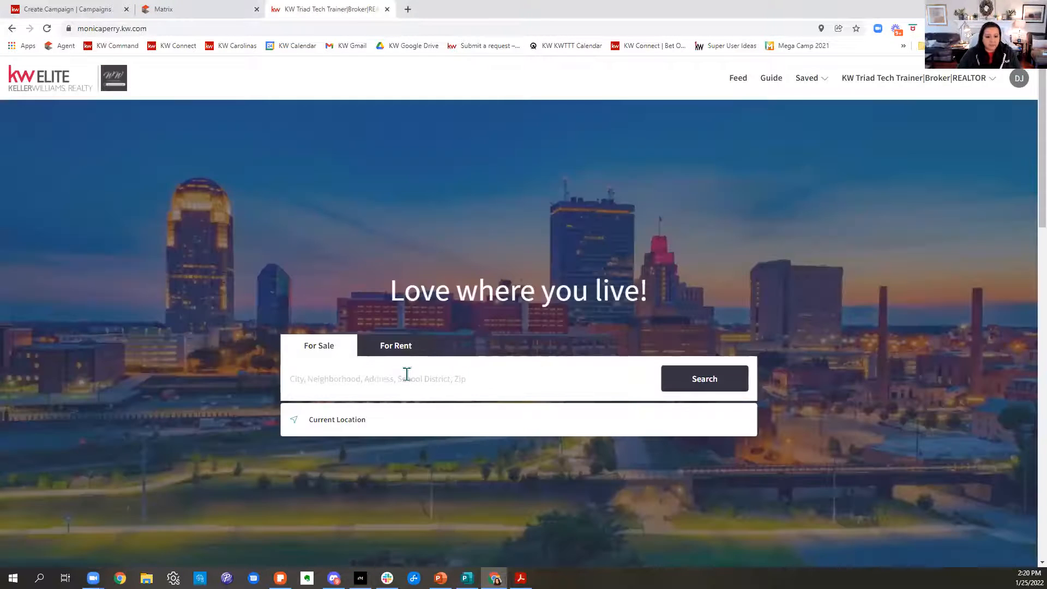
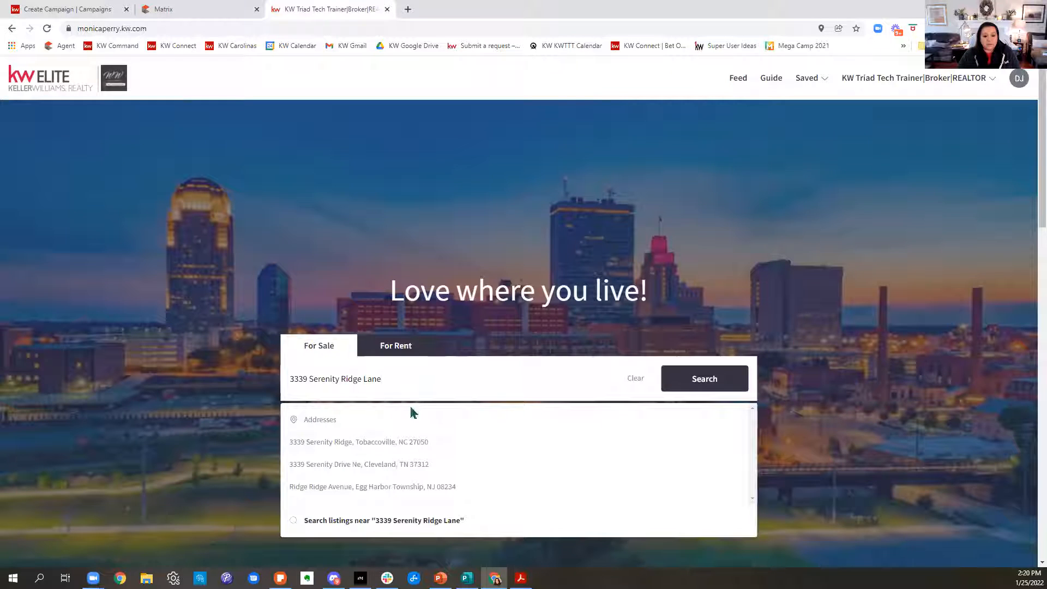
pyautogui.click(397, 445)
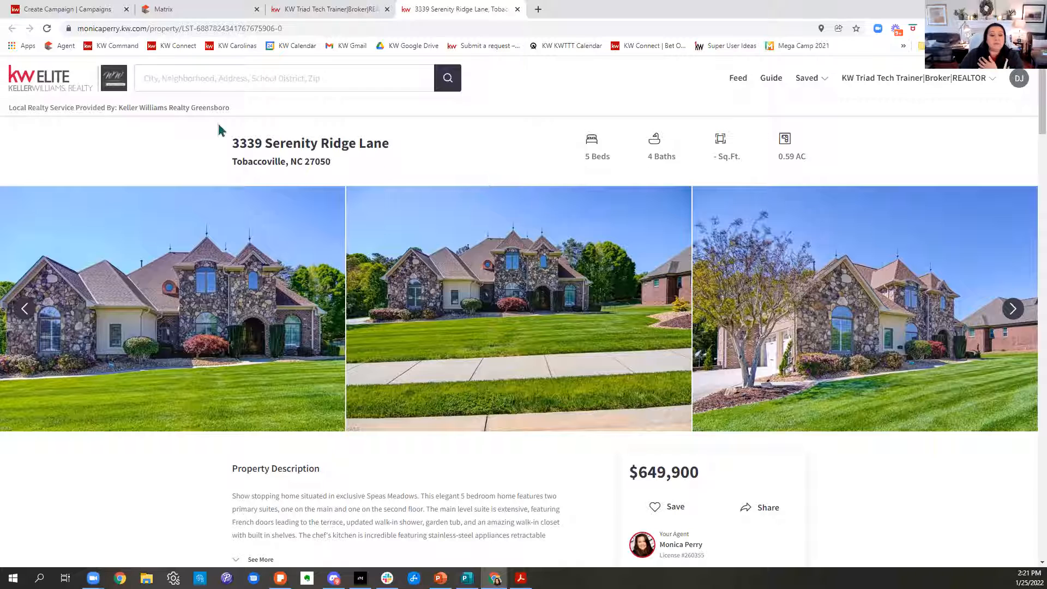
# Look through the listing's photos on its property page.
pyautogui.click(1009, 314)
pyautogui.click(1009, 314)
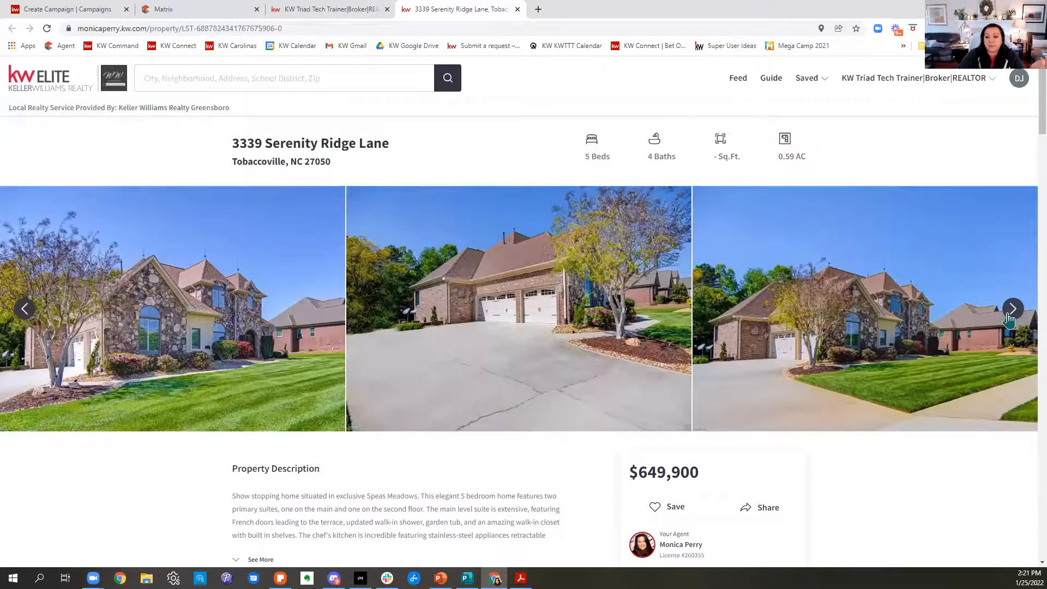
pyautogui.click(1009, 315)
pyautogui.click(1010, 314)
pyautogui.click(1011, 310)
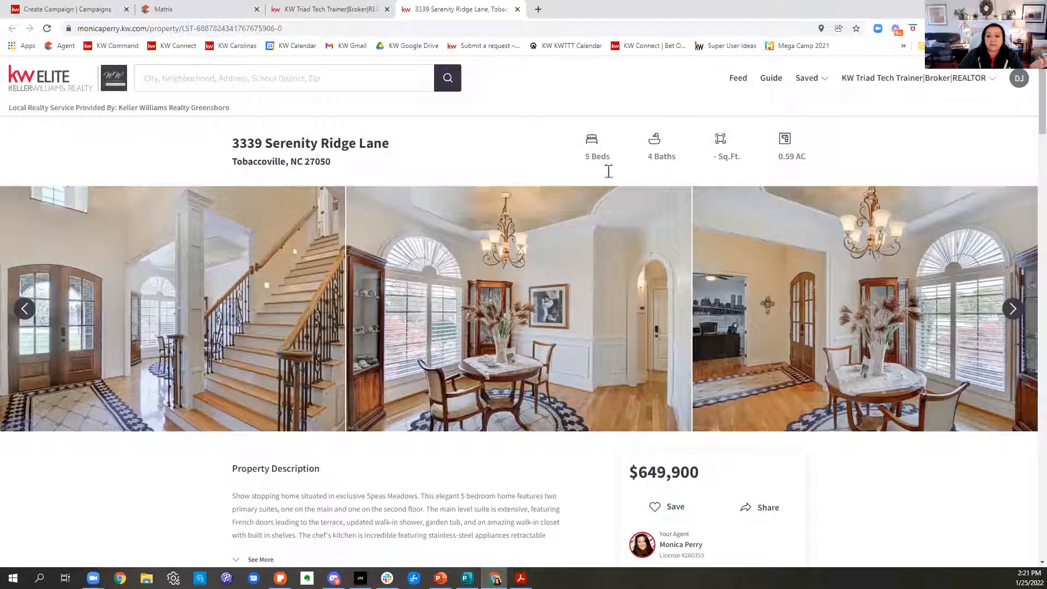
# Examine the listing's description, property details, neighborhood map, market stats, commute times, nearby schools and mortgage payment section.
pyautogui.scroll(-5, 676, 170)
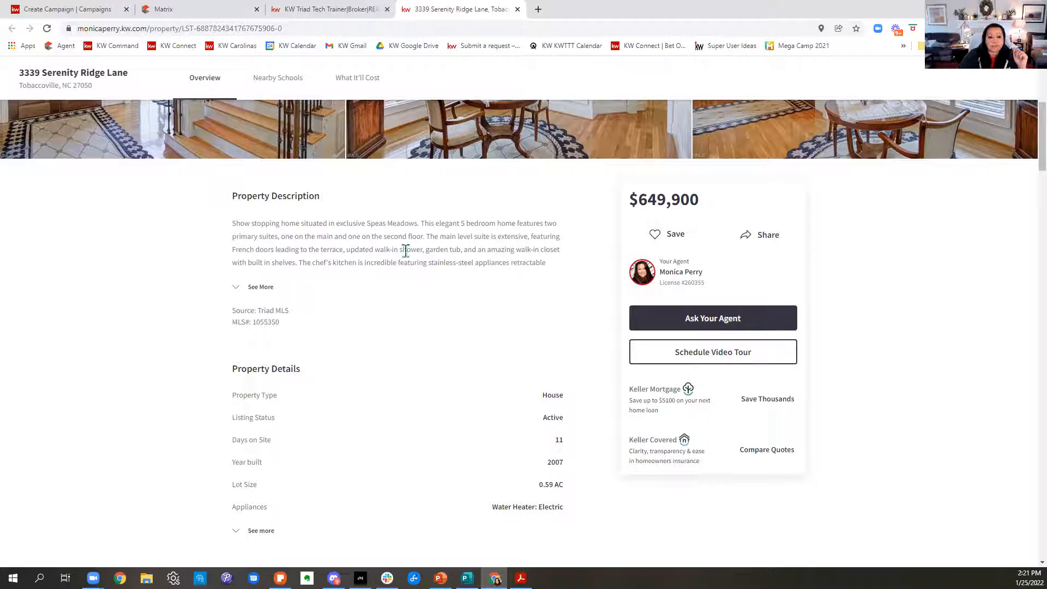
pyautogui.scroll(-1, 483, 341)
pyautogui.scroll(-7, 483, 341)
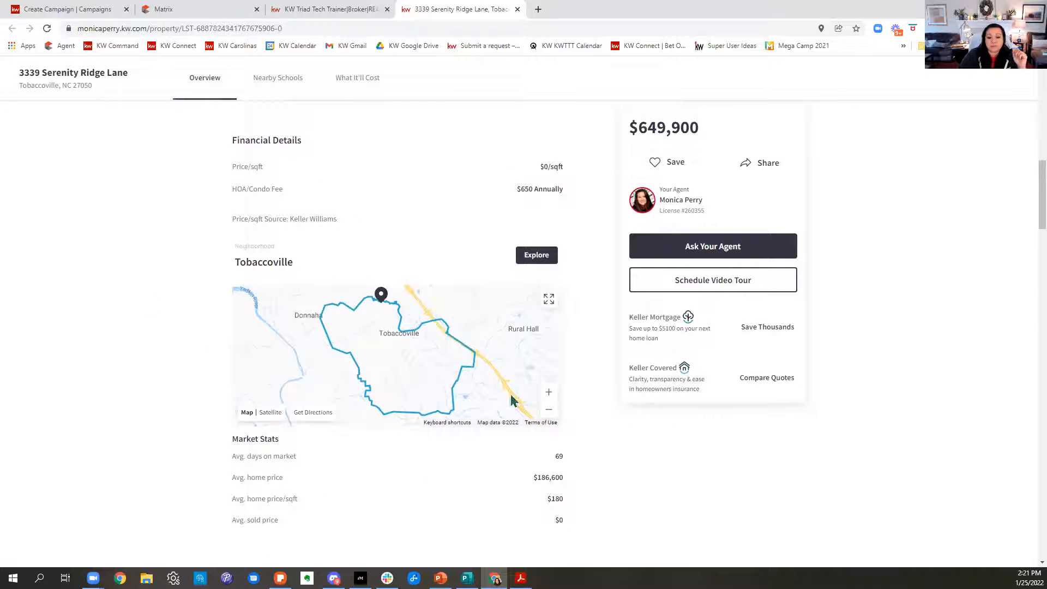
pyautogui.scroll(-1, 475, 306)
pyautogui.scroll(-3, 474, 306)
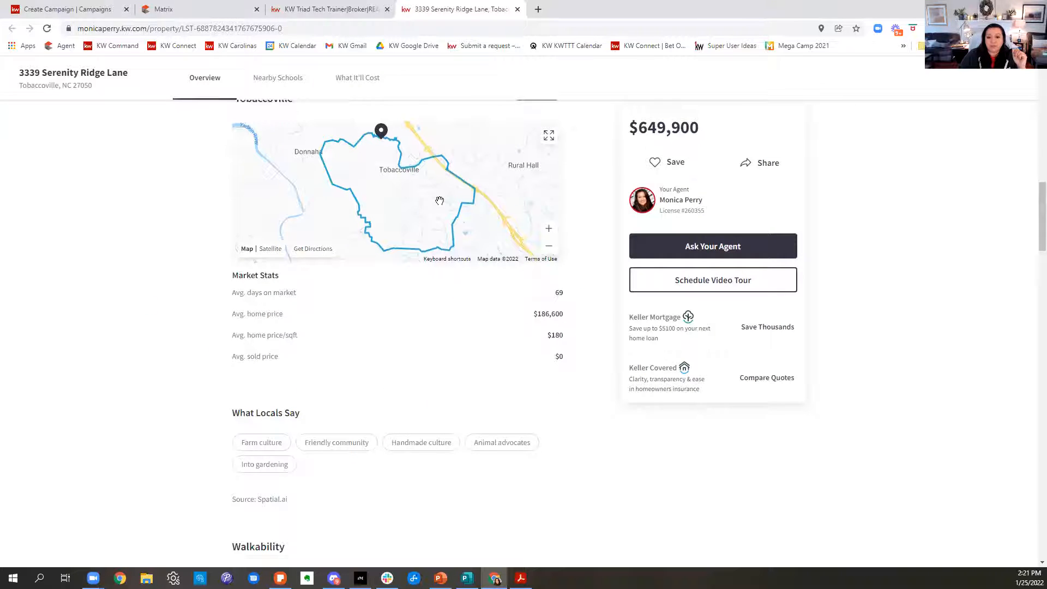
pyautogui.scroll(-2, 600, 309)
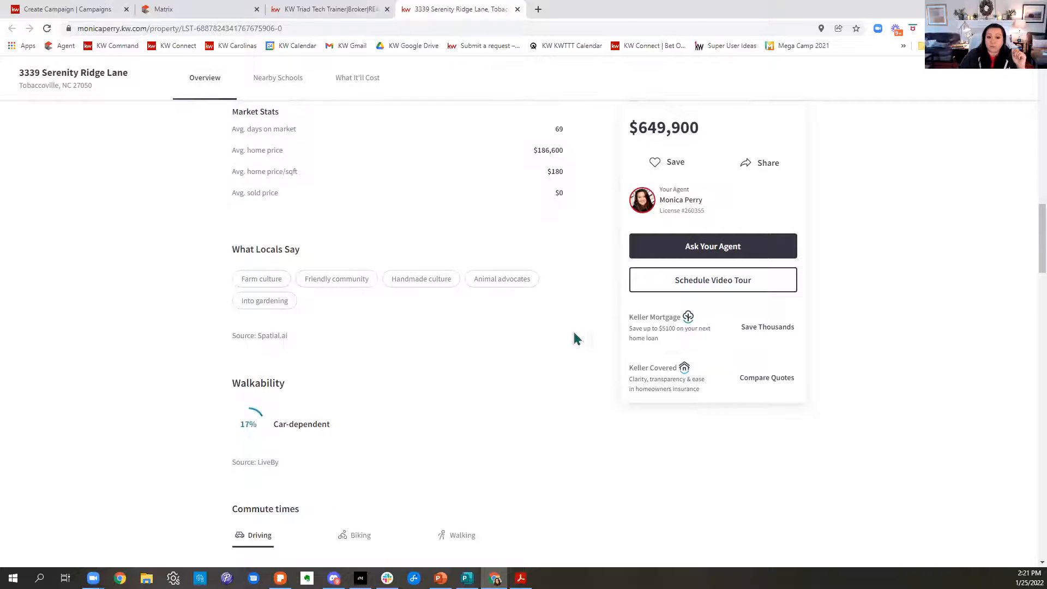
pyautogui.scroll(-5, 600, 338)
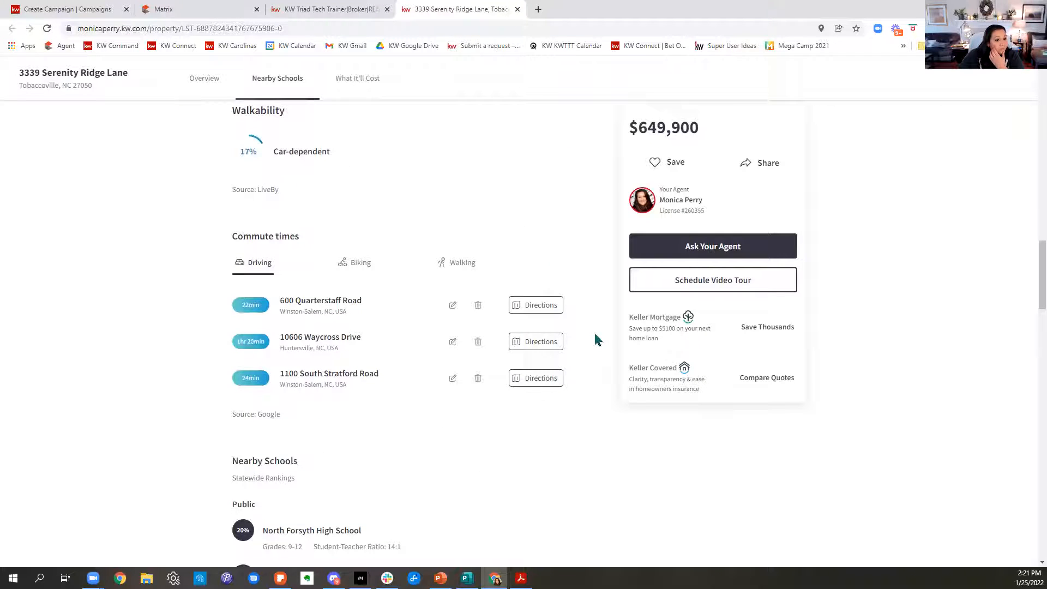
pyautogui.scroll(-4, 600, 456)
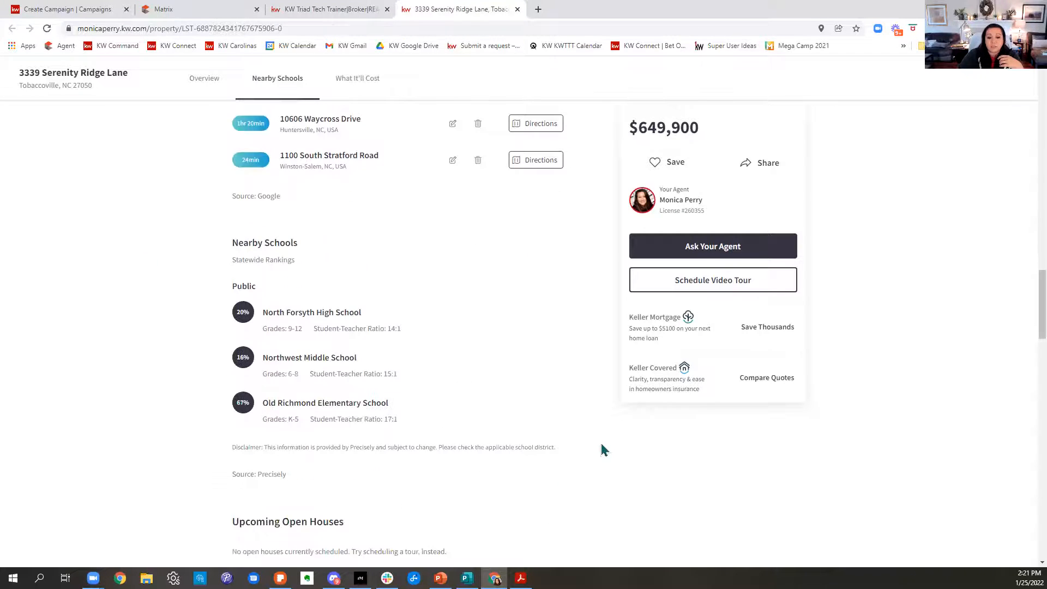
pyautogui.scroll(-6, 587, 431)
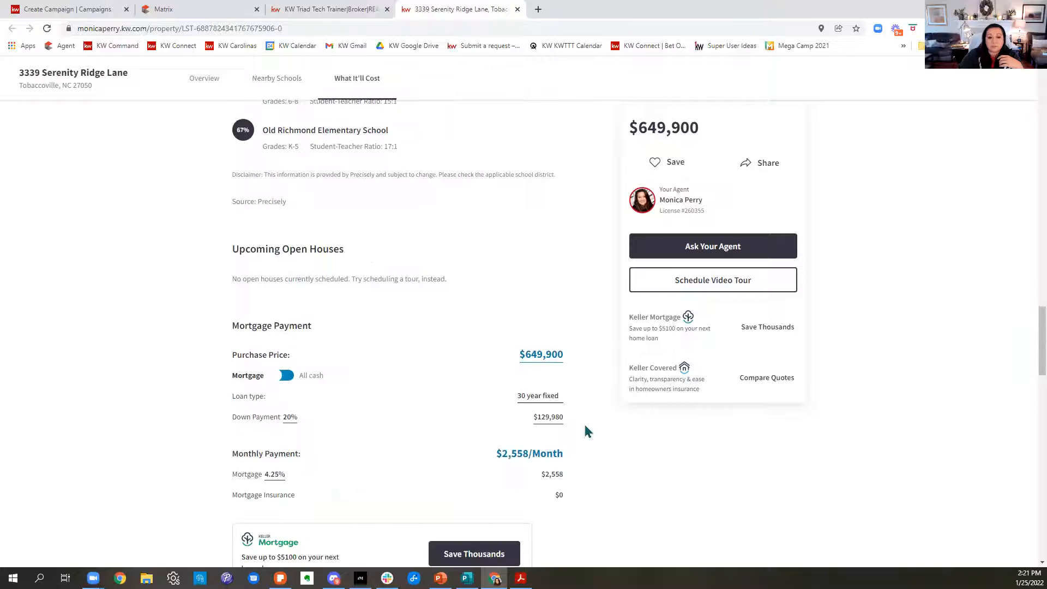
pyautogui.scroll(-2, 588, 431)
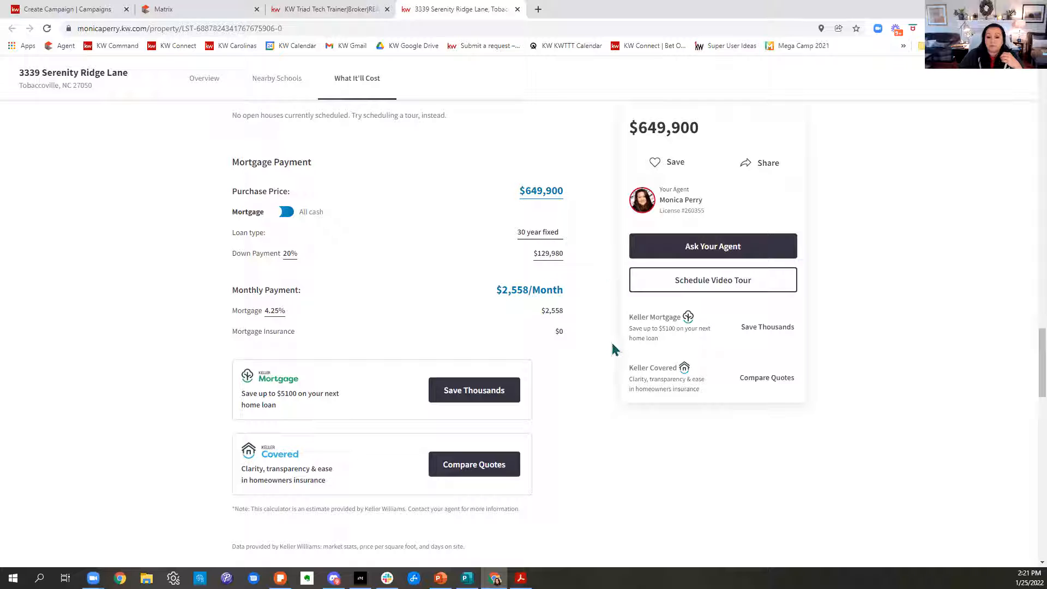
pyautogui.scroll(10, 627, 421)
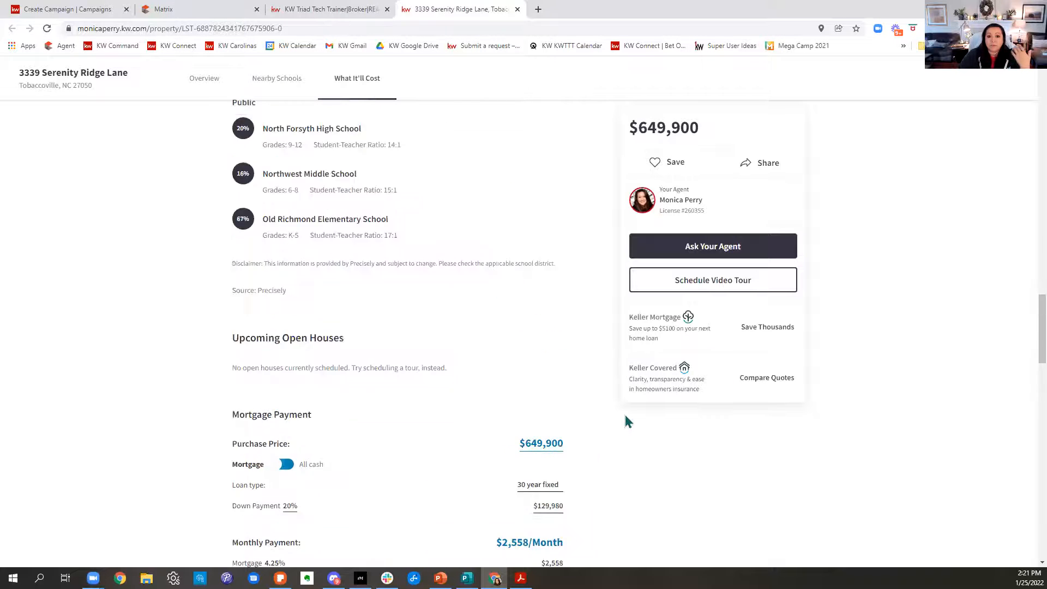
pyautogui.scroll(10, 626, 421)
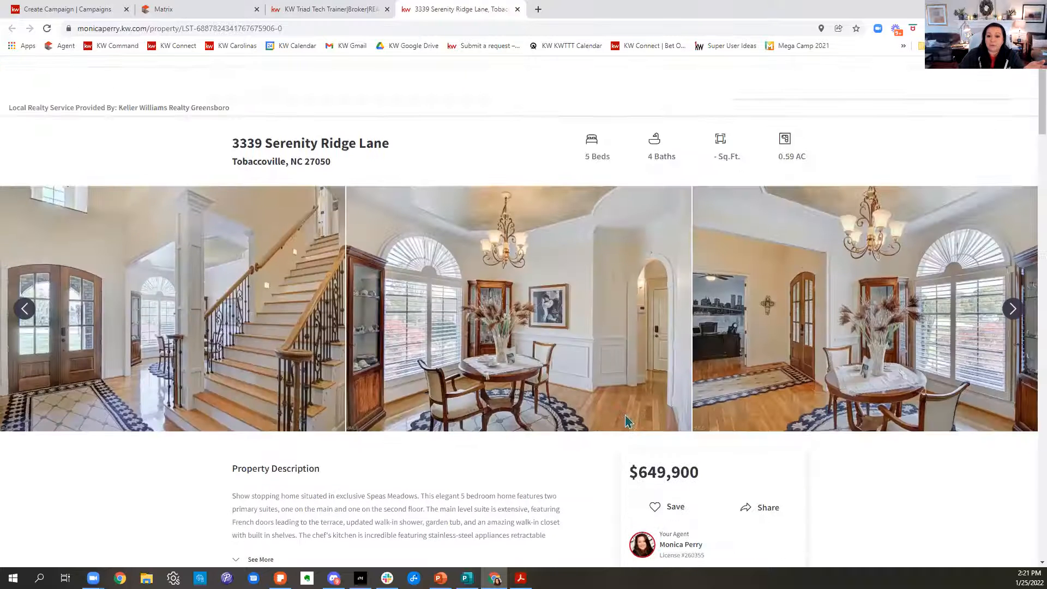
pyautogui.moveTo(284, 28); pyautogui.dragTo(63, 28)
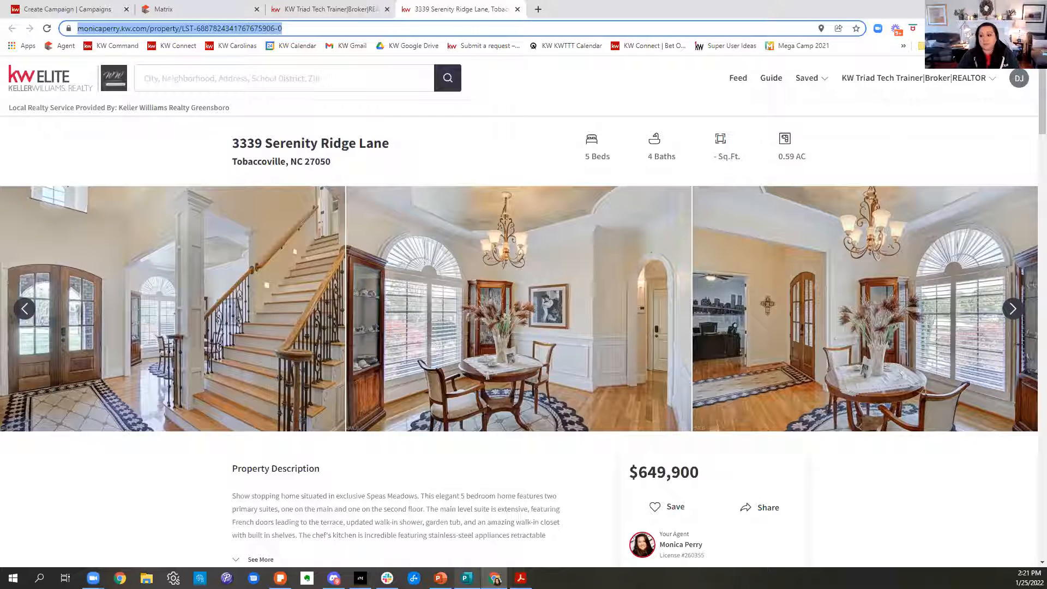
pyautogui.moveTo(468, 578)
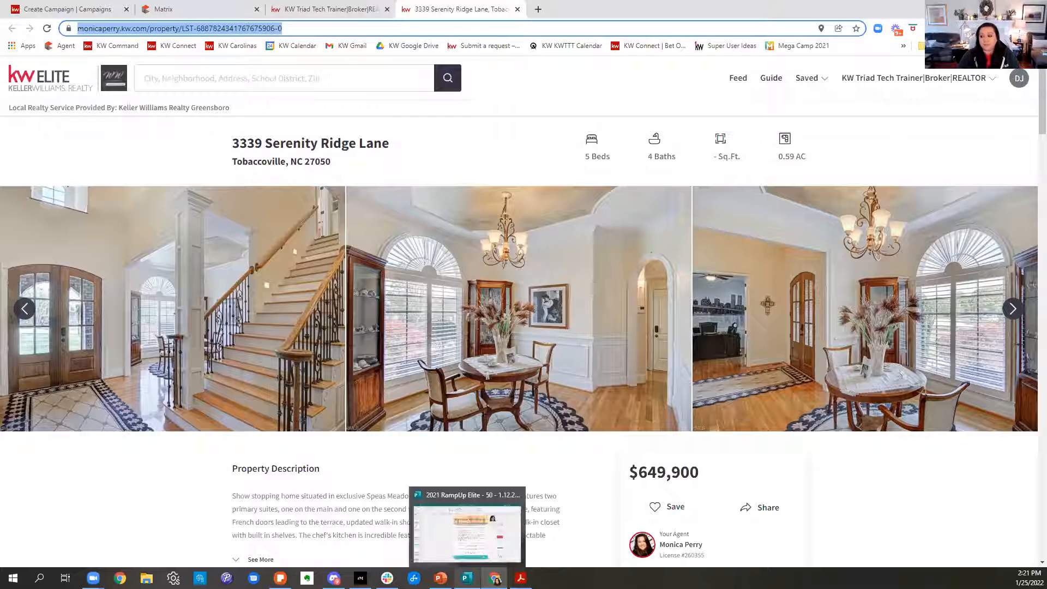
pyautogui.rightClick(247, 31)
pyautogui.click(273, 90)
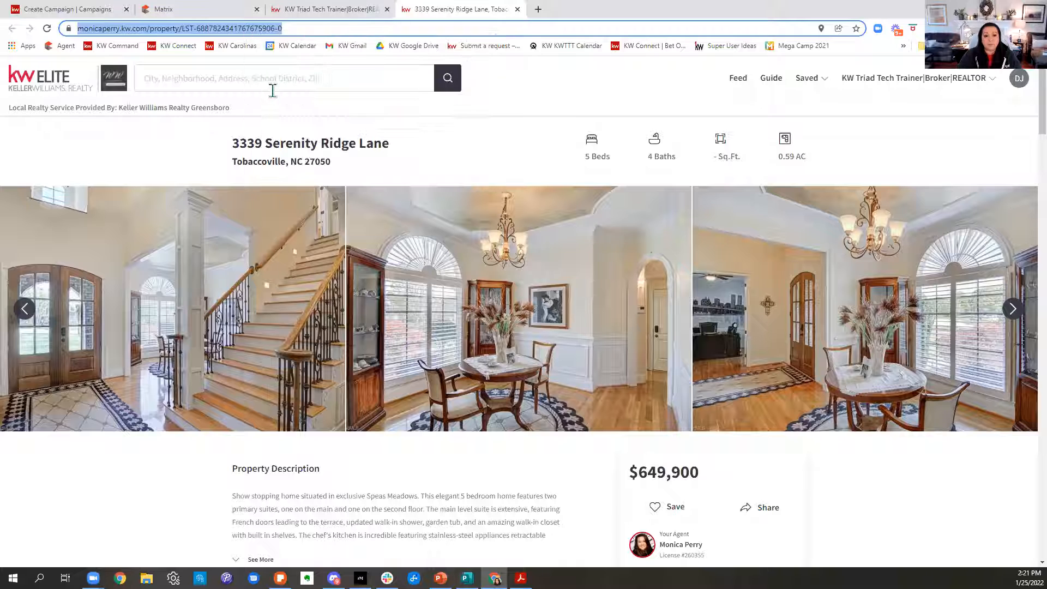
pyautogui.click(42, 11)
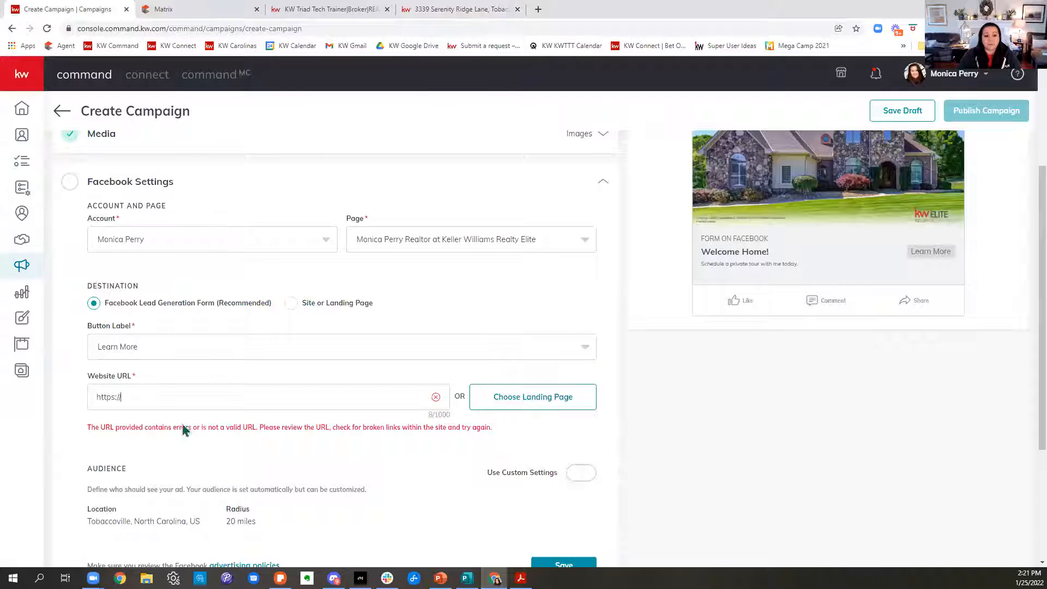
pyautogui.moveTo(222, 398); pyautogui.dragTo(48, 407)
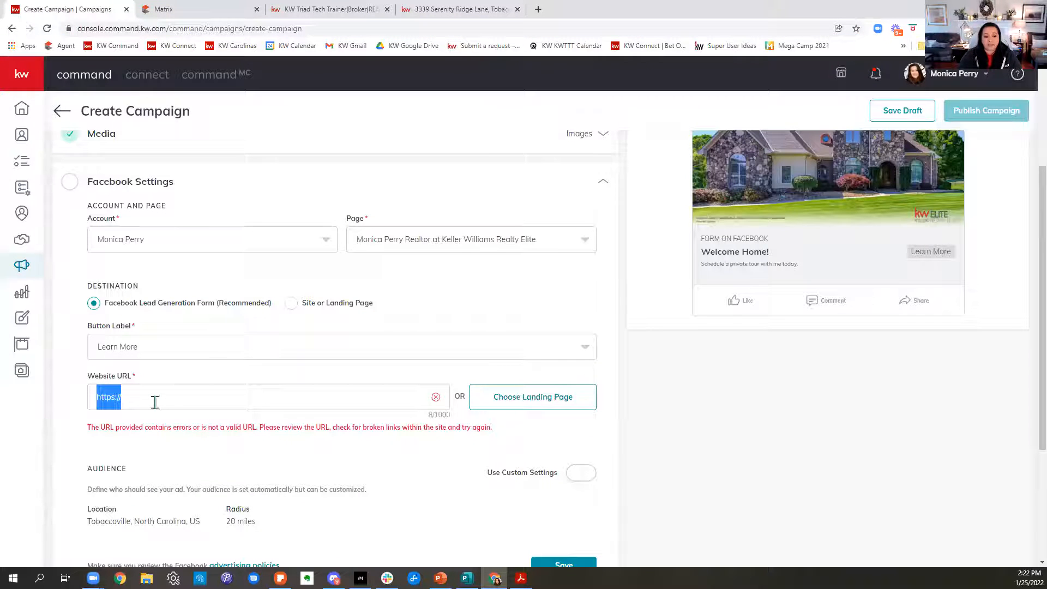
pyautogui.hotkey('ctrl', 'v')
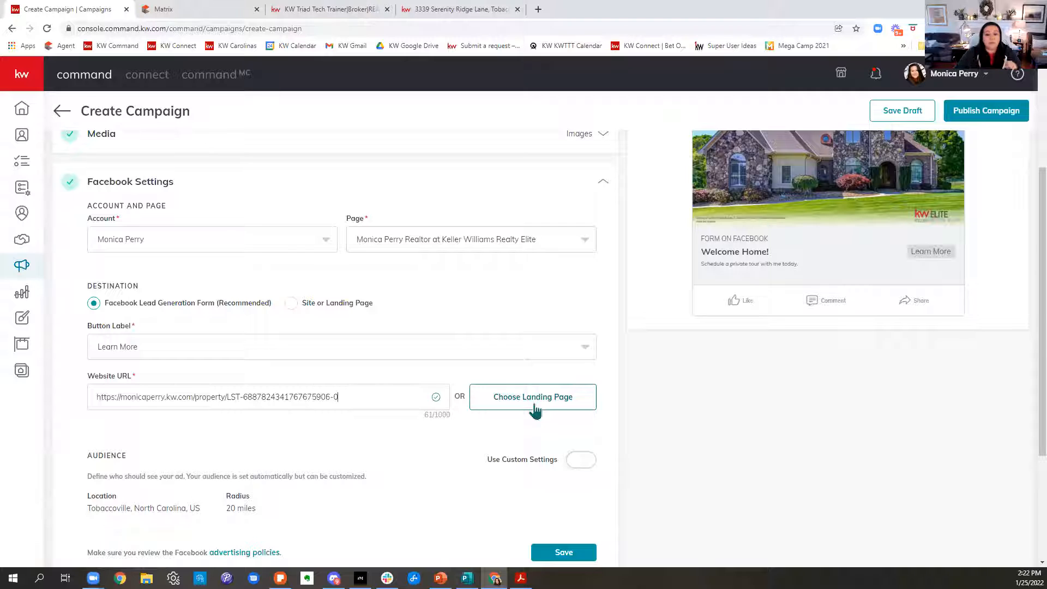
# Review the location and radius set automatically for the ad's audience.
pyautogui.scroll(-2, 536, 412)
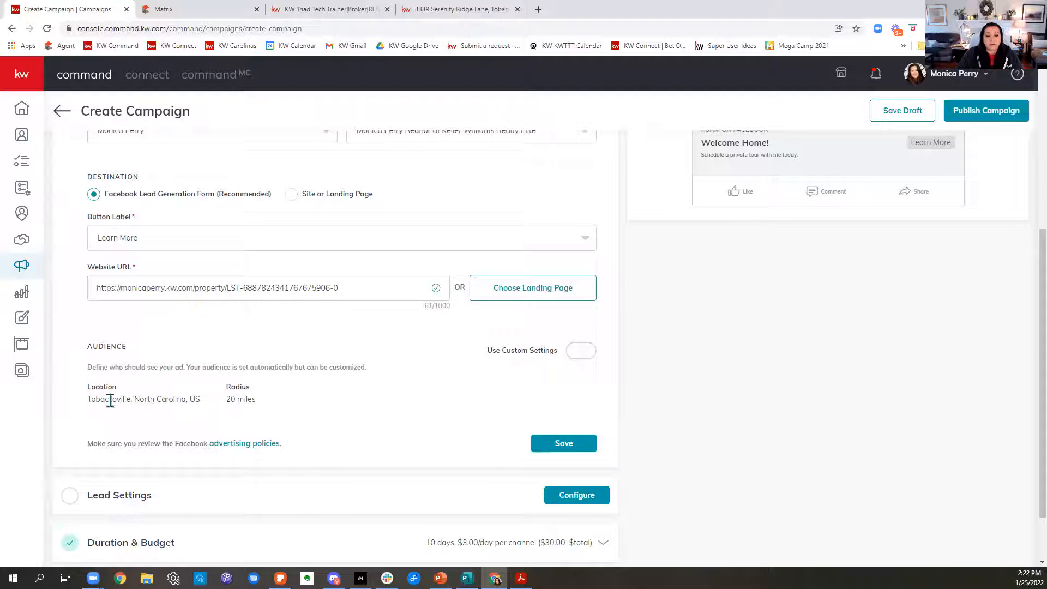
pyautogui.moveTo(89, 399); pyautogui.dragTo(291, 408)
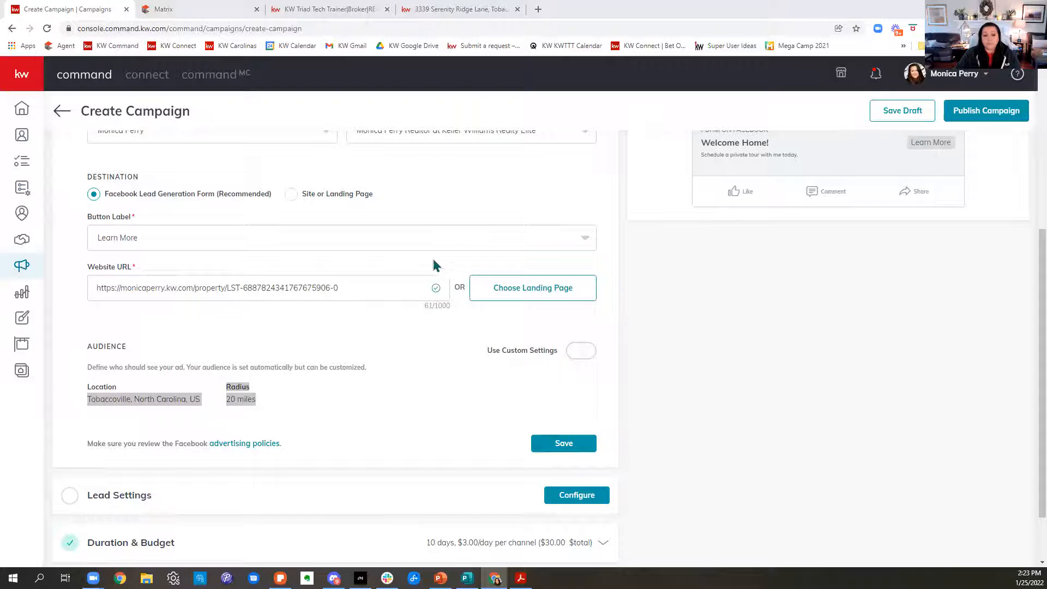
# Enable custom settings for the ad's audience and review the Target a Custom Audience options.
pyautogui.click(297, 407)
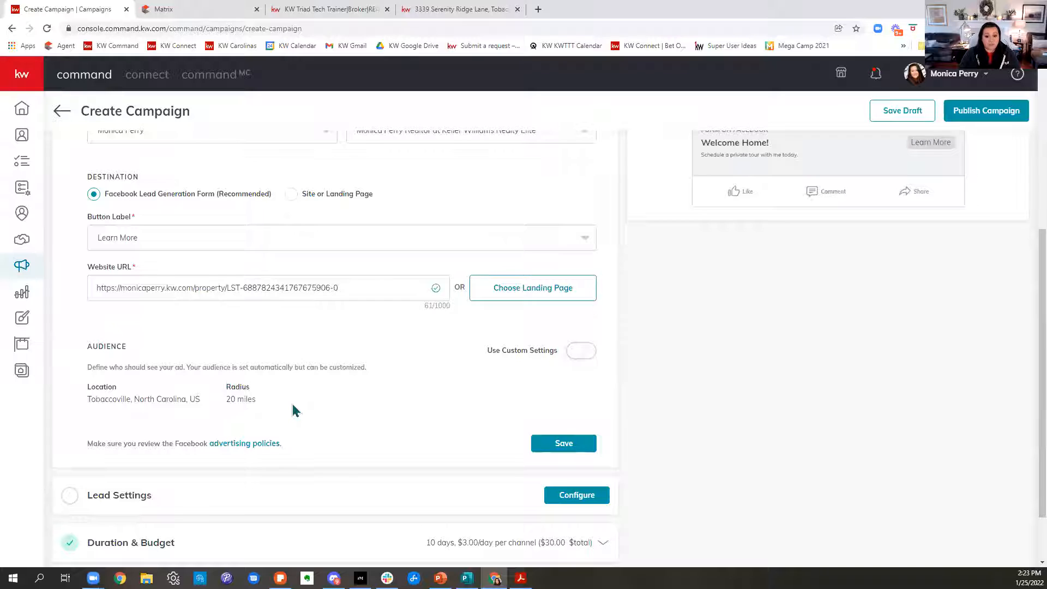
pyautogui.click(580, 353)
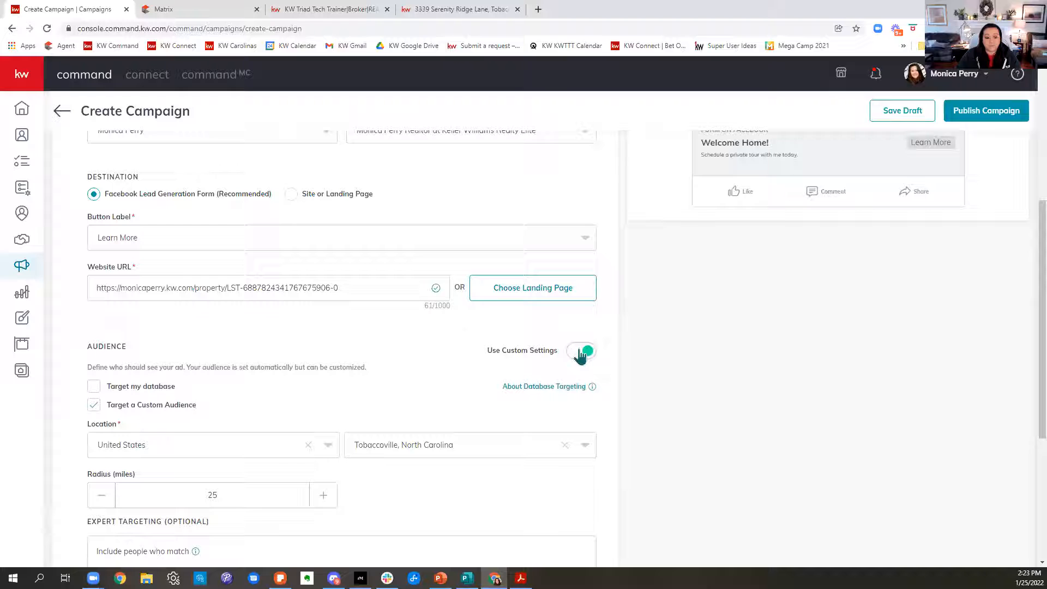
pyautogui.scroll(-2, 476, 367)
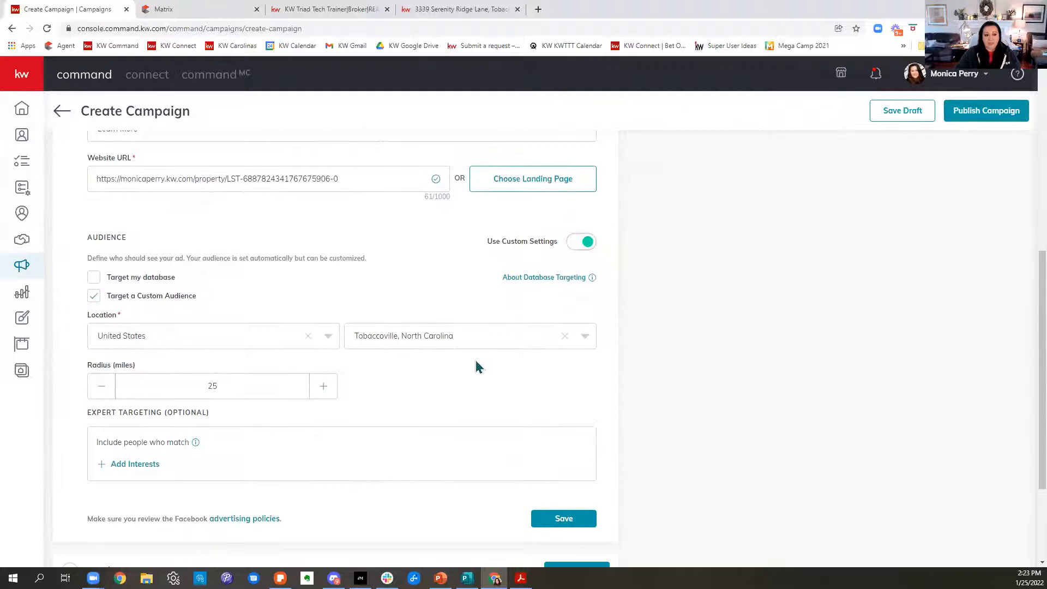
pyautogui.moveTo(110, 299); pyautogui.dragTo(219, 313)
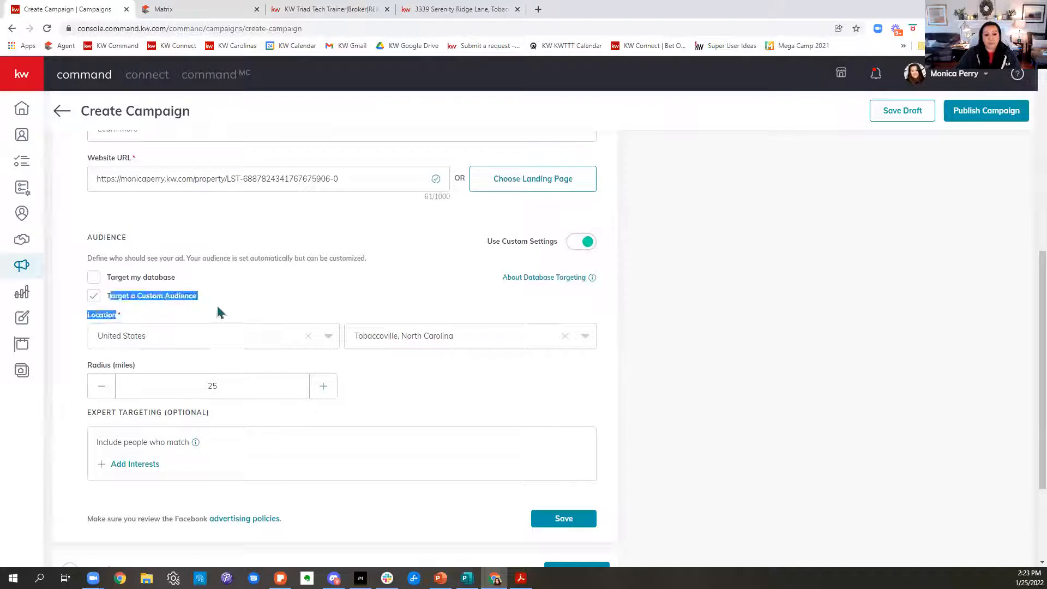
pyautogui.click(463, 388)
# Try the custom audience radius at 15 miles and raise it to 50 miles.
pyautogui.click(102, 388)
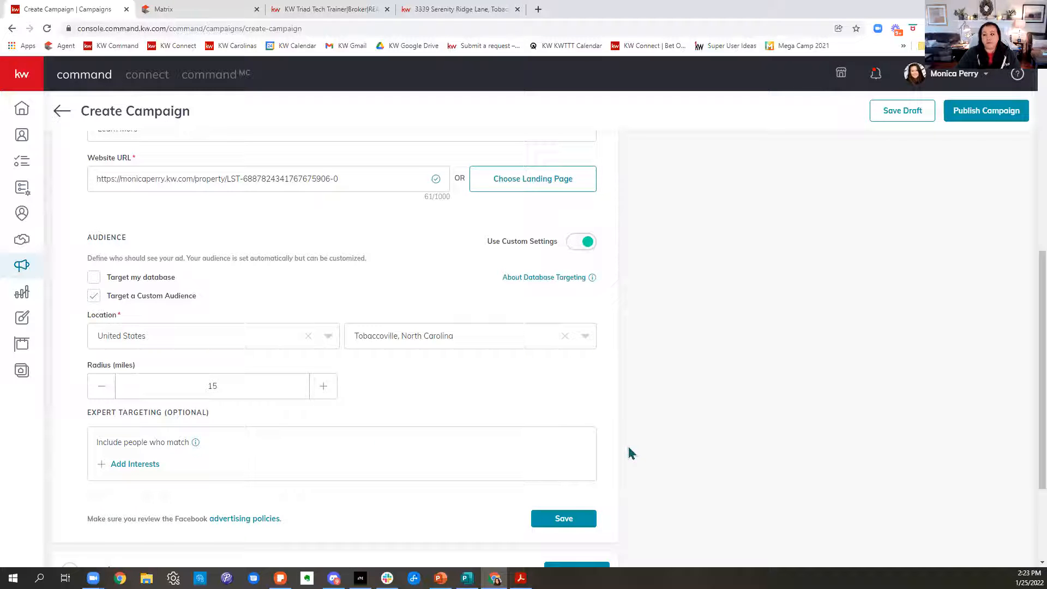
pyautogui.click(325, 387)
pyautogui.click(325, 387)
pyautogui.click(325, 387)
pyautogui.click(325, 387)
pyautogui.click(325, 387)
pyautogui.click(326, 387)
pyautogui.click(326, 387)
pyautogui.click(325, 388)
pyautogui.click(325, 387)
pyautogui.click(325, 387)
pyautogui.click(325, 387)
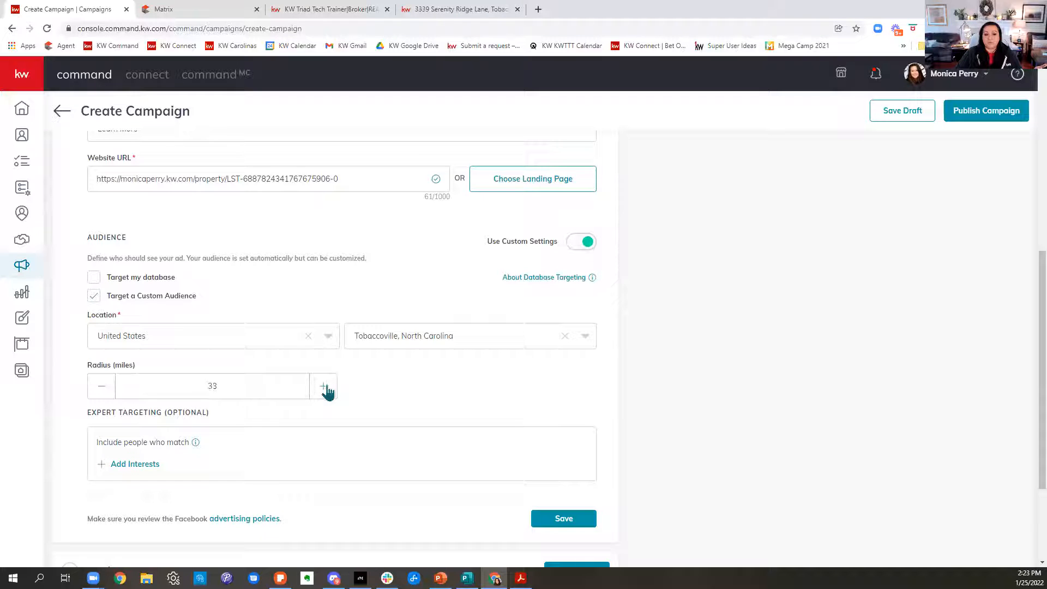
pyautogui.click(325, 387)
pyautogui.click(325, 387)
pyautogui.click(325, 387)
pyautogui.click(325, 387)
pyautogui.click(325, 387)
pyautogui.click(325, 387)
pyautogui.click(325, 388)
pyautogui.click(326, 387)
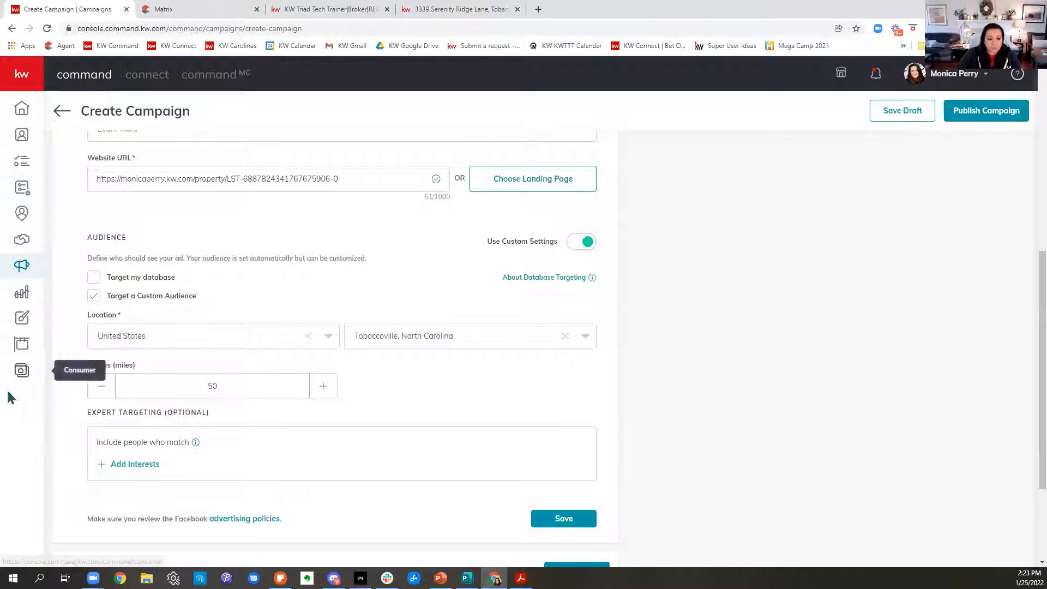
# Set the custom audience radius to 15 miles.
pyautogui.click(98, 387)
pyautogui.click(97, 388)
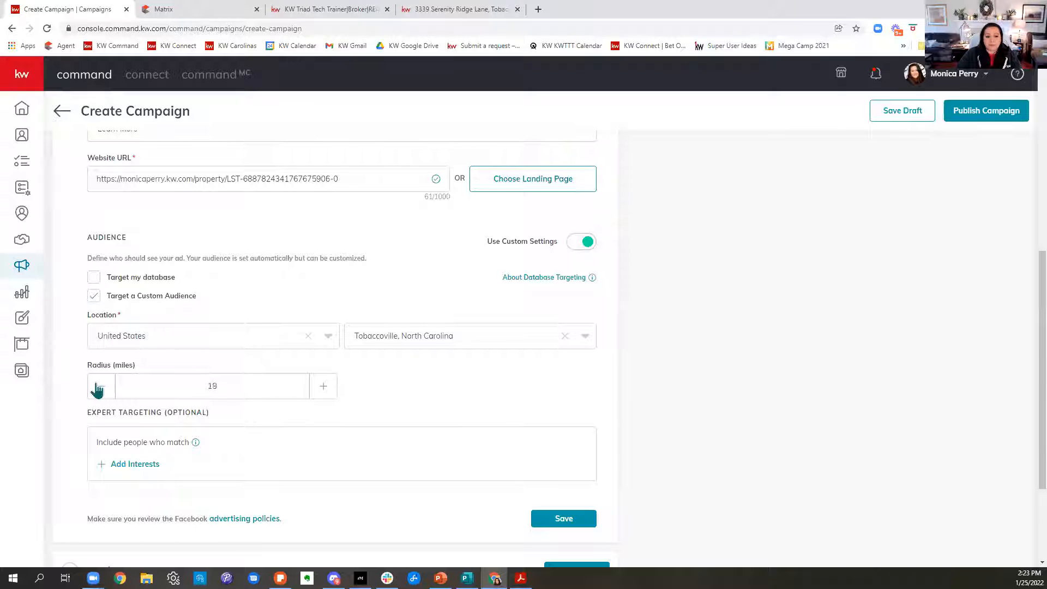
# Search the expert targeting interests for "zillow" and select the Zillow interest.
pyautogui.scroll(-3, 429, 431)
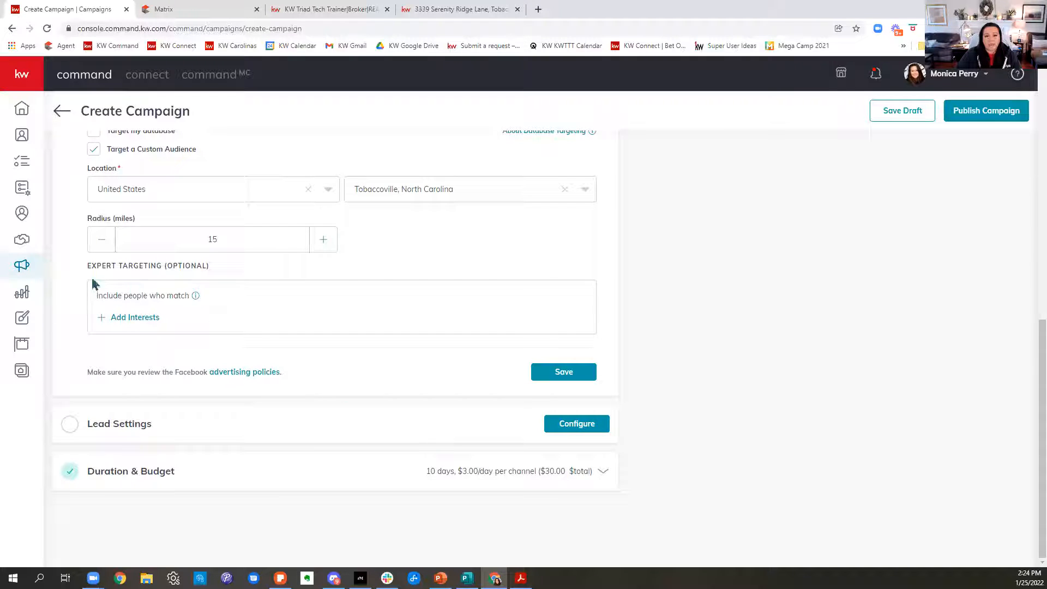
pyautogui.click(138, 318)
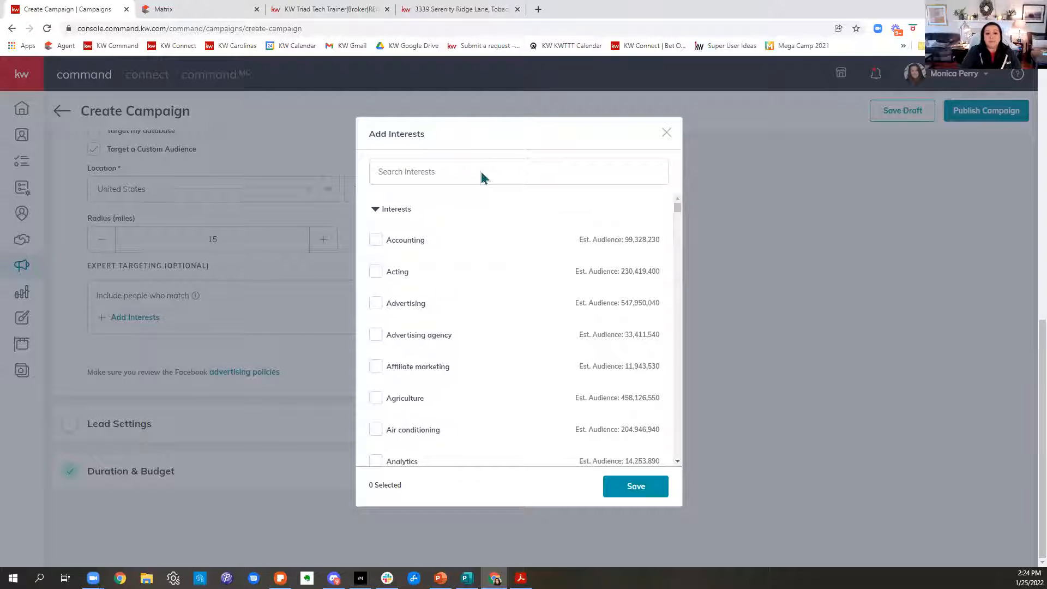
pyautogui.click(481, 167)
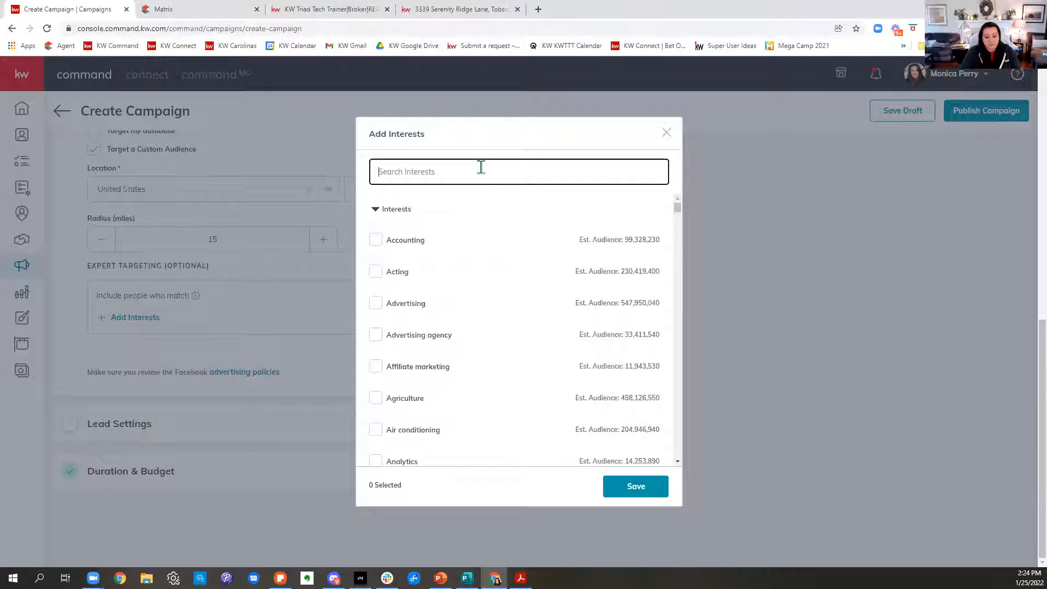
pyautogui.write('zillw')
pyautogui.press('BackSpace')
pyautogui.write('ow')
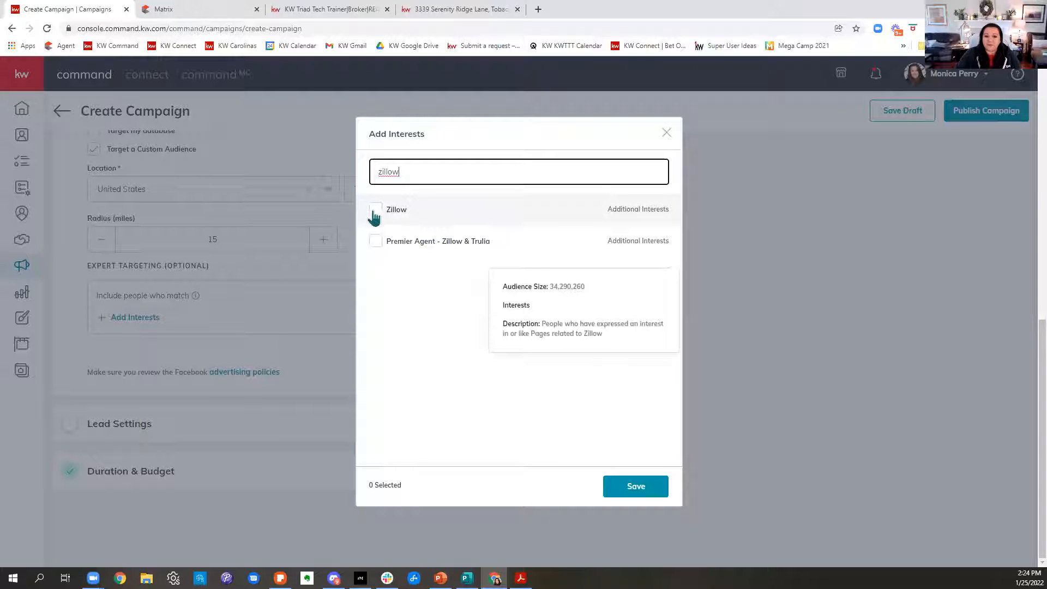
pyautogui.click(375, 210)
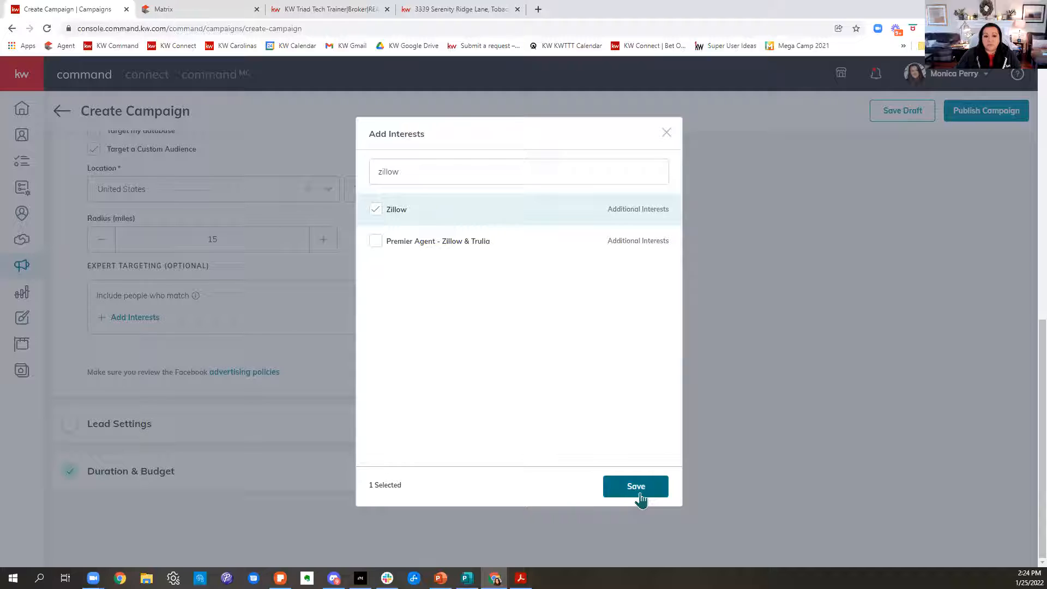
# Select the realtor.com interest as well and save the chosen interests to the audience.
pyautogui.click(496, 171)
pyautogui.press('BackSpace')
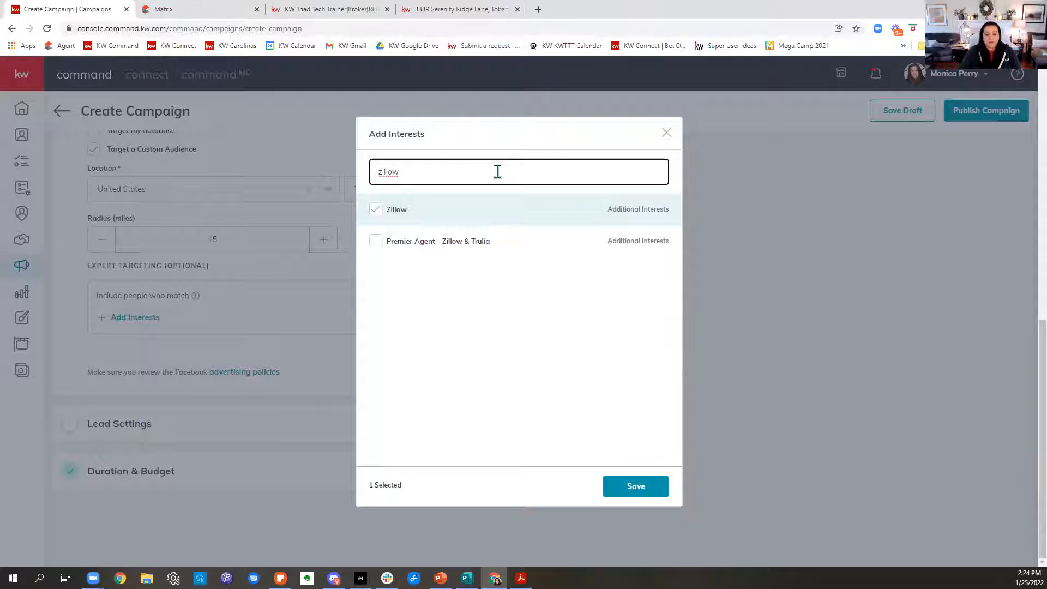
pyautogui.press('BackSpace')
pyautogui.press('BackSpace')
pyautogui.press('BackSpace')
pyautogui.press('BackSpace')
pyautogui.press('BackSpace')
pyautogui.write('realtor.com')
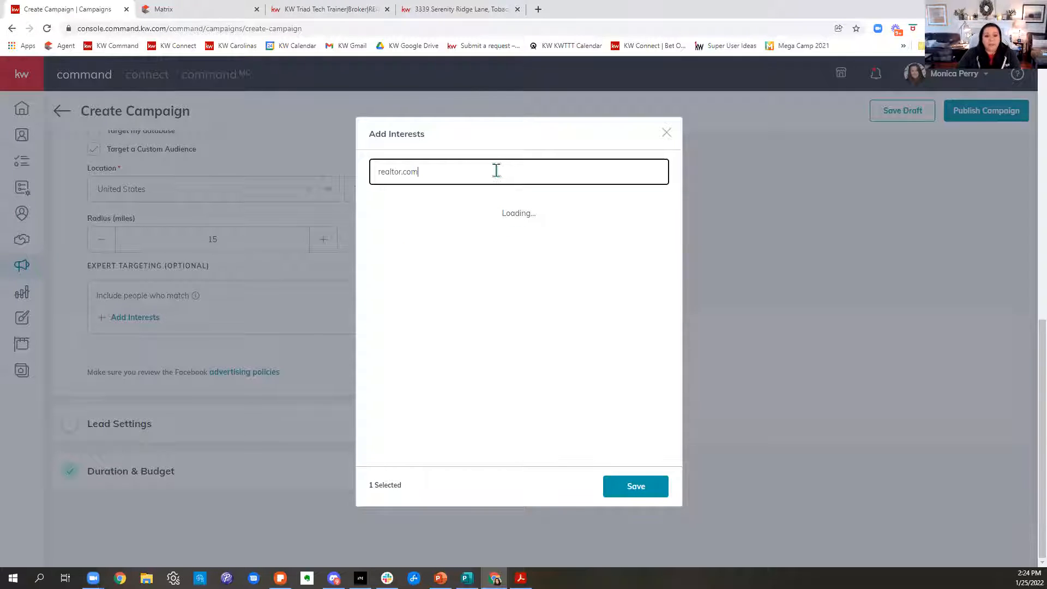
pyautogui.click(377, 210)
pyautogui.click(649, 491)
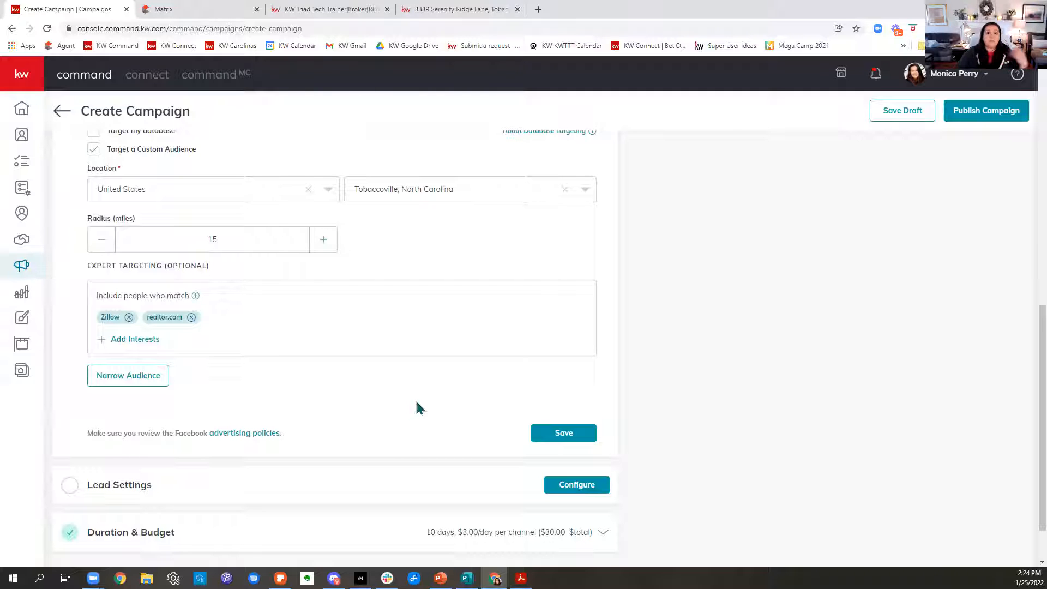
# Search the expert targeting interests for "rural" and close the interest list without adding any.
pyautogui.scroll(10, 419, 408)
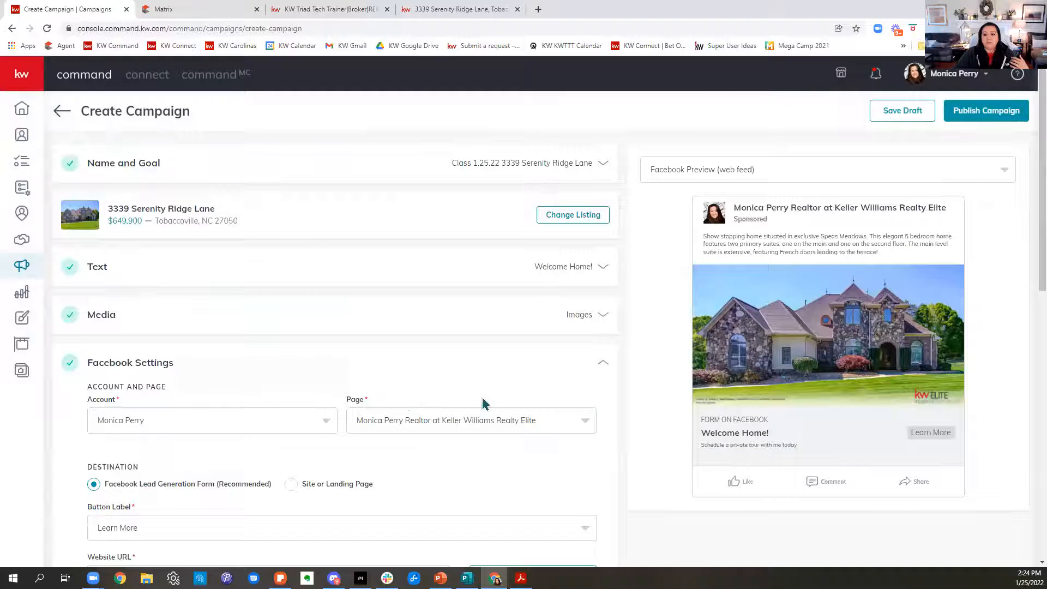
pyautogui.scroll(-10, 535, 364)
pyautogui.scroll(-3, 535, 364)
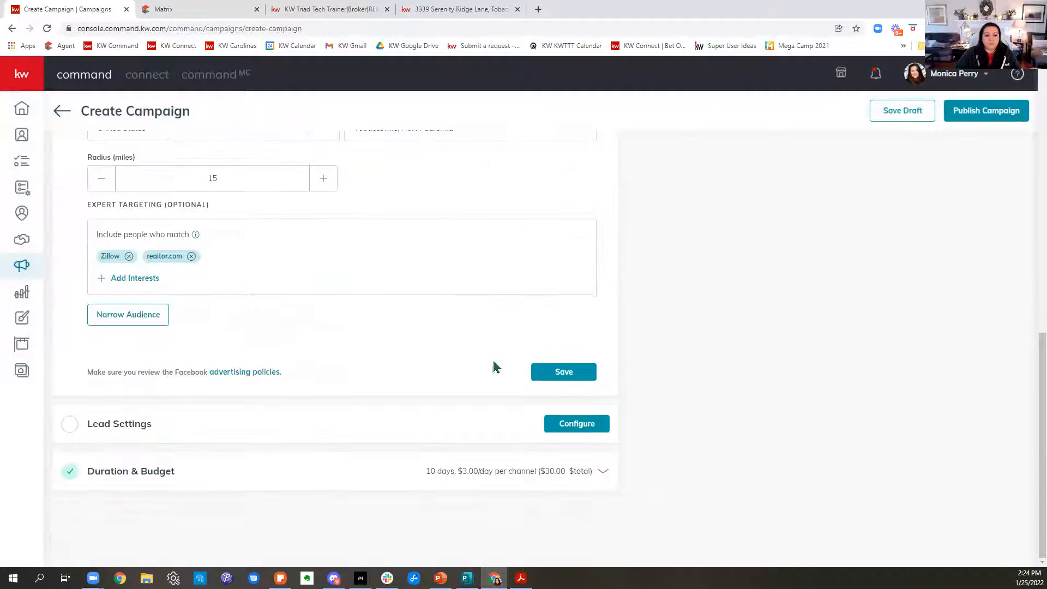
pyautogui.click(122, 280)
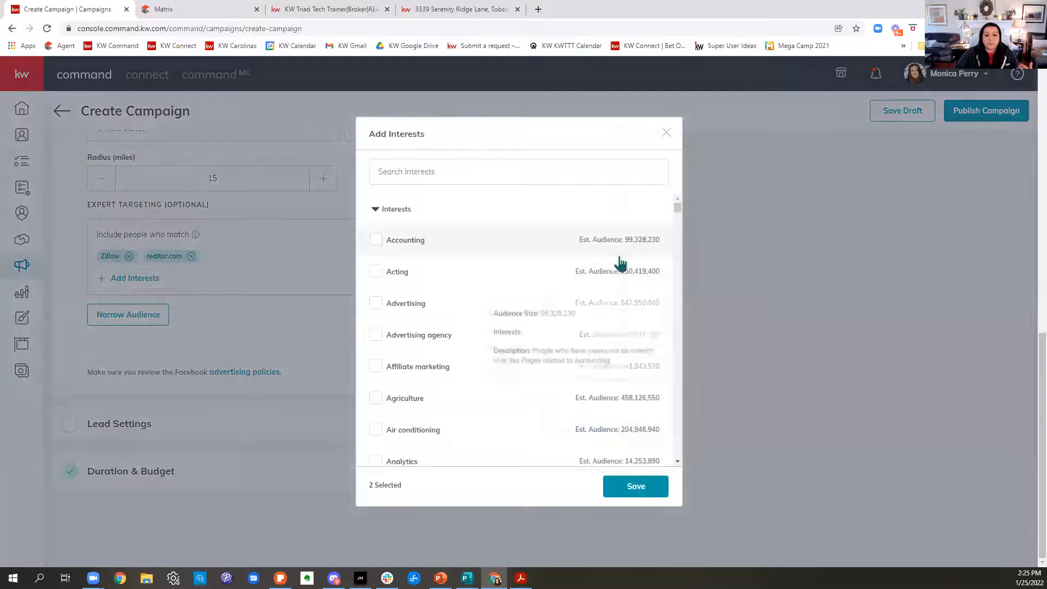
pyautogui.click(510, 167)
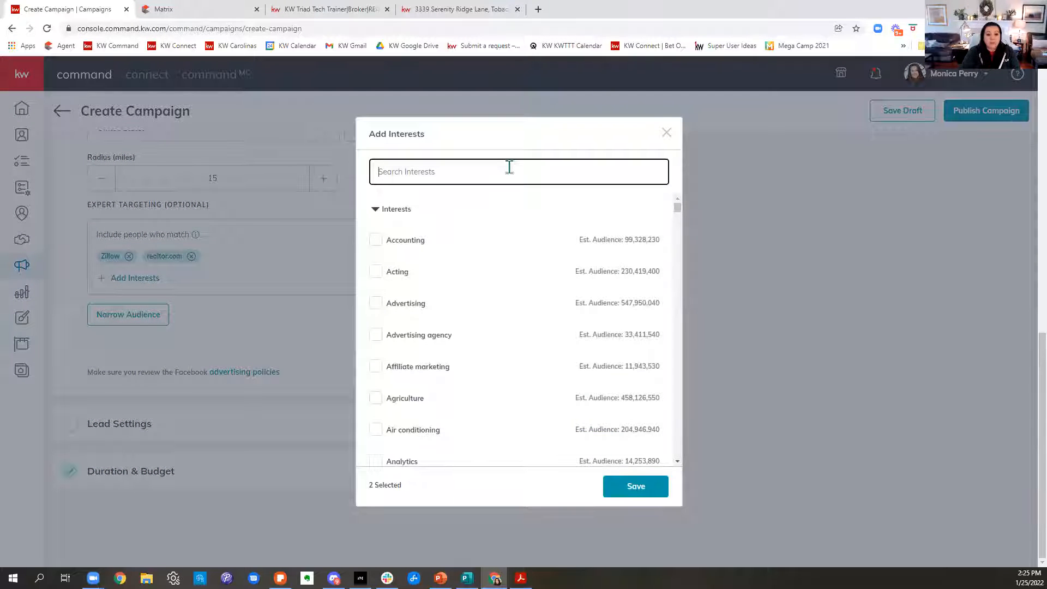
pyautogui.write('rural')
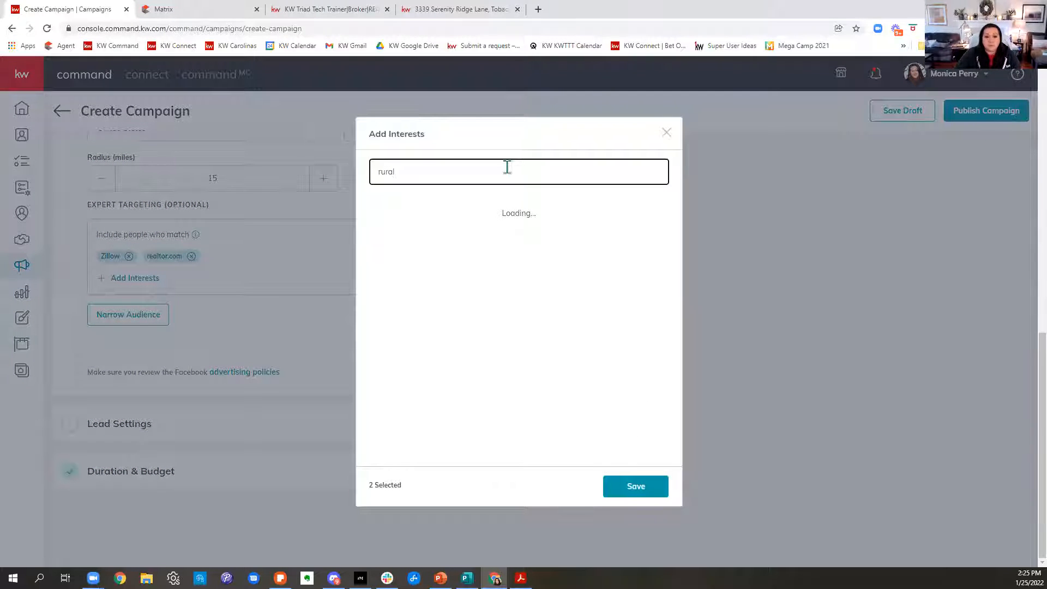
pyautogui.click(666, 132)
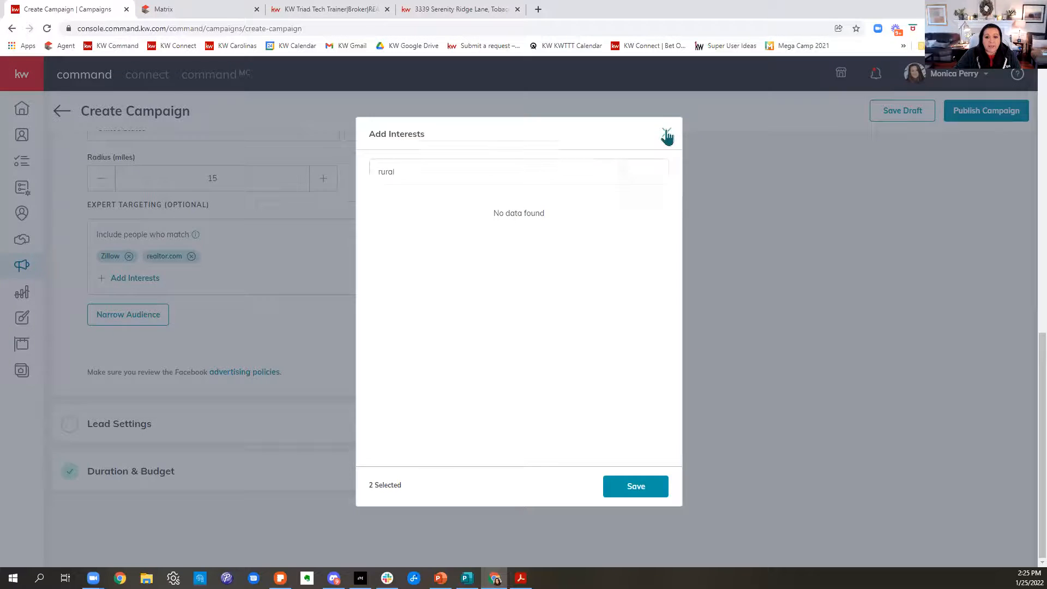
# Review the campaign's Facebook Settings, including the audience location, radius and interests, and save them.
pyautogui.scroll(15, 562, 392)
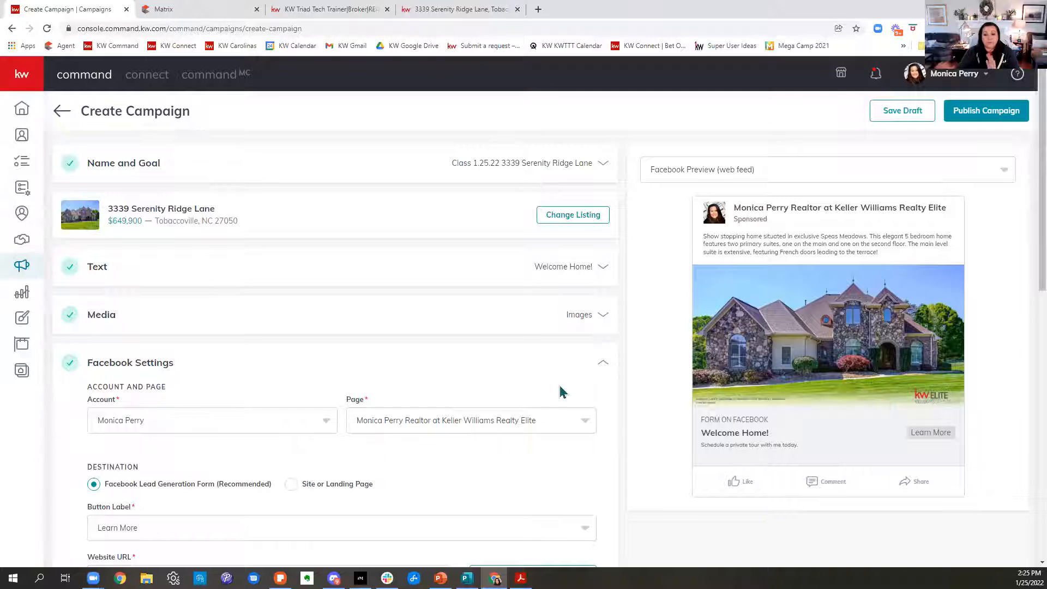
pyautogui.scroll(-8, 562, 392)
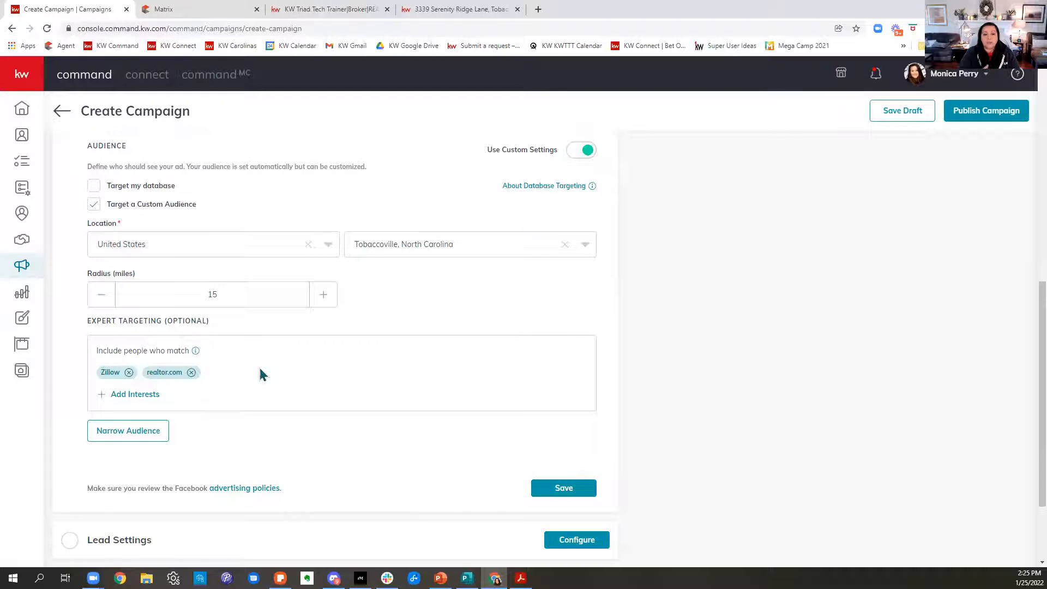
pyautogui.scroll(5, 270, 378)
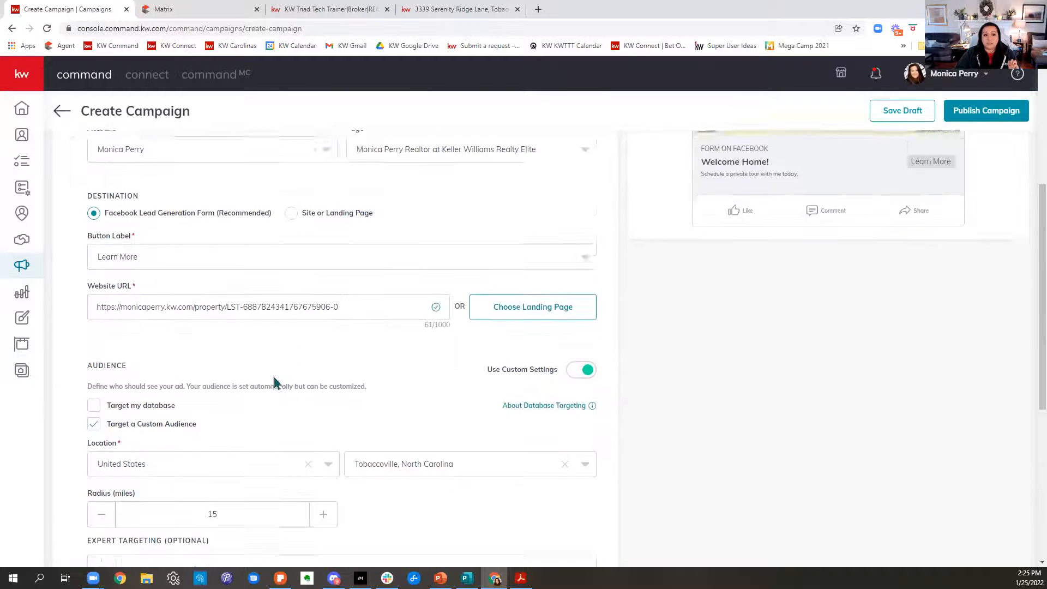
pyautogui.scroll(2, 166, 201)
pyautogui.moveTo(189, 257); pyautogui.dragTo(91, 260)
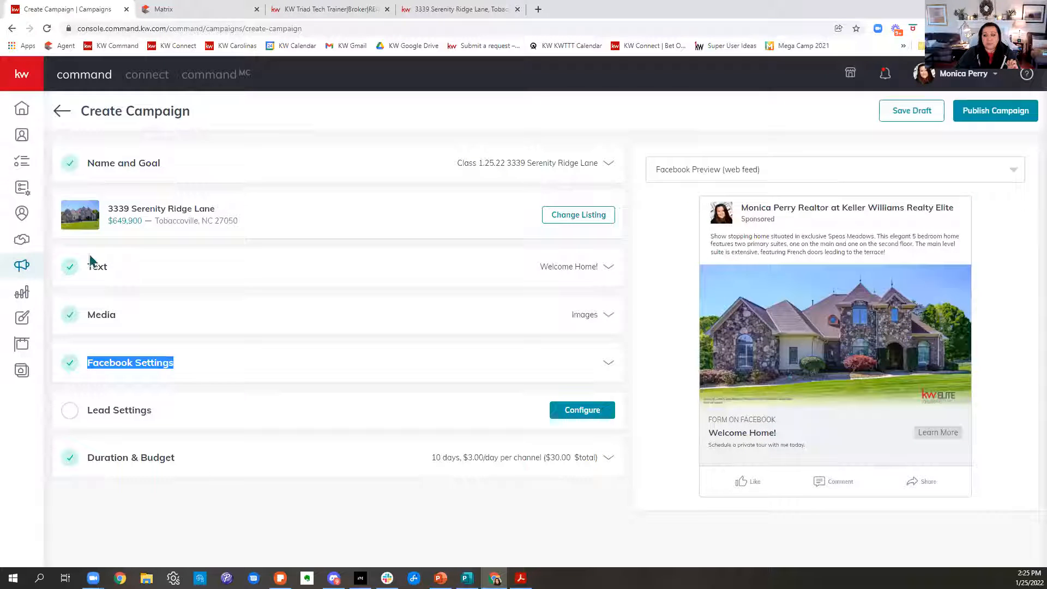
pyautogui.click(90, 363)
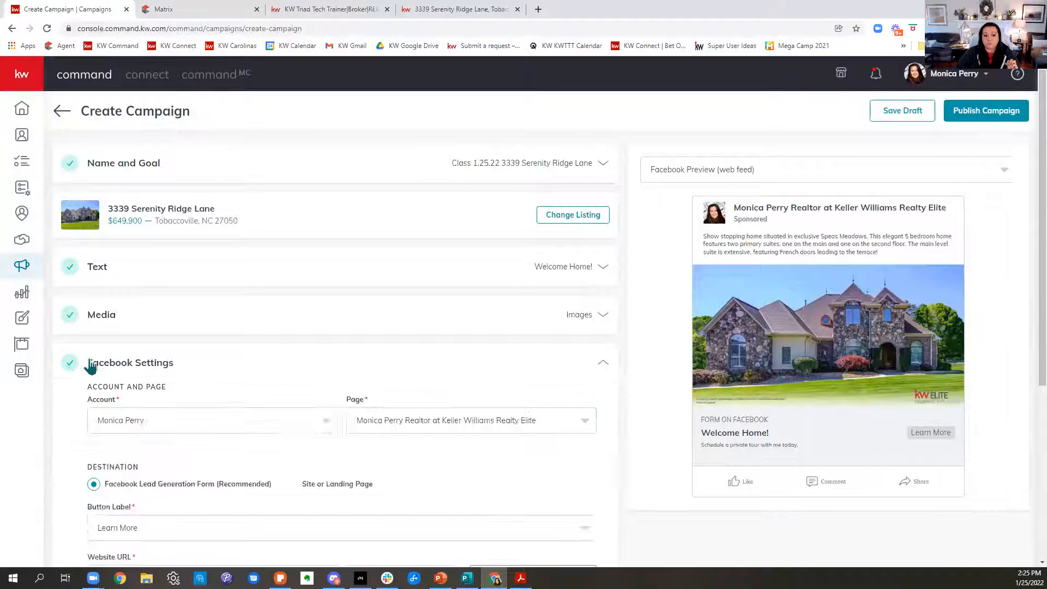
pyautogui.scroll(-3, 360, 367)
pyautogui.scroll(-5, 360, 366)
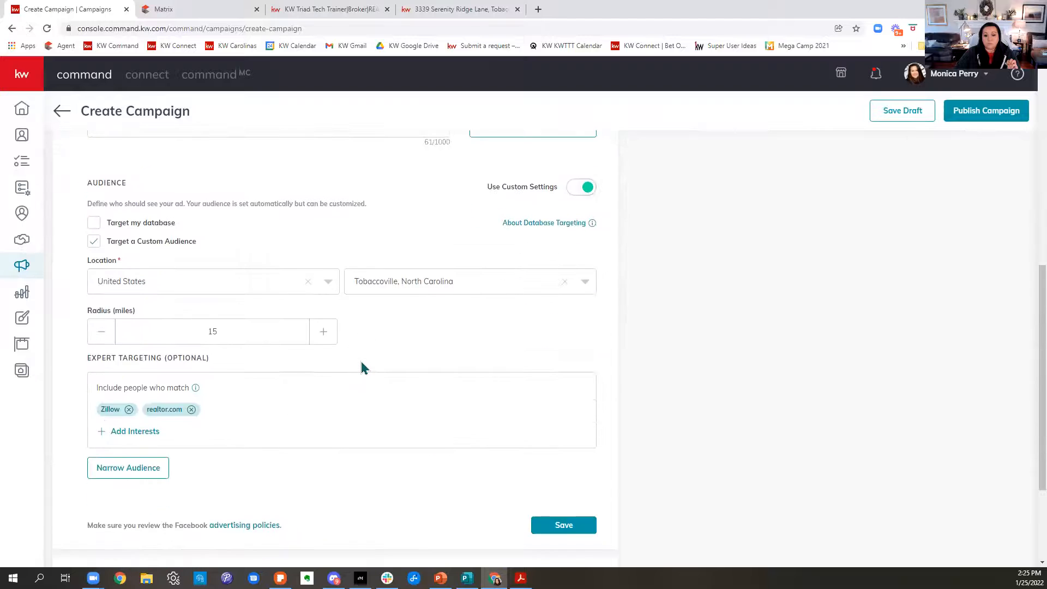
pyautogui.scroll(-3, 363, 368)
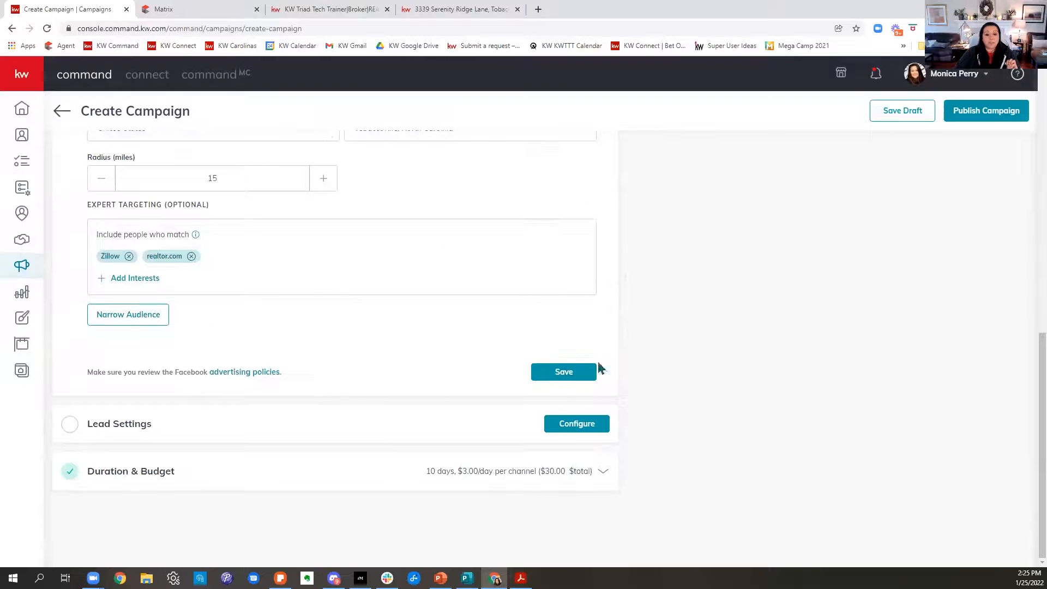
pyautogui.click(551, 382)
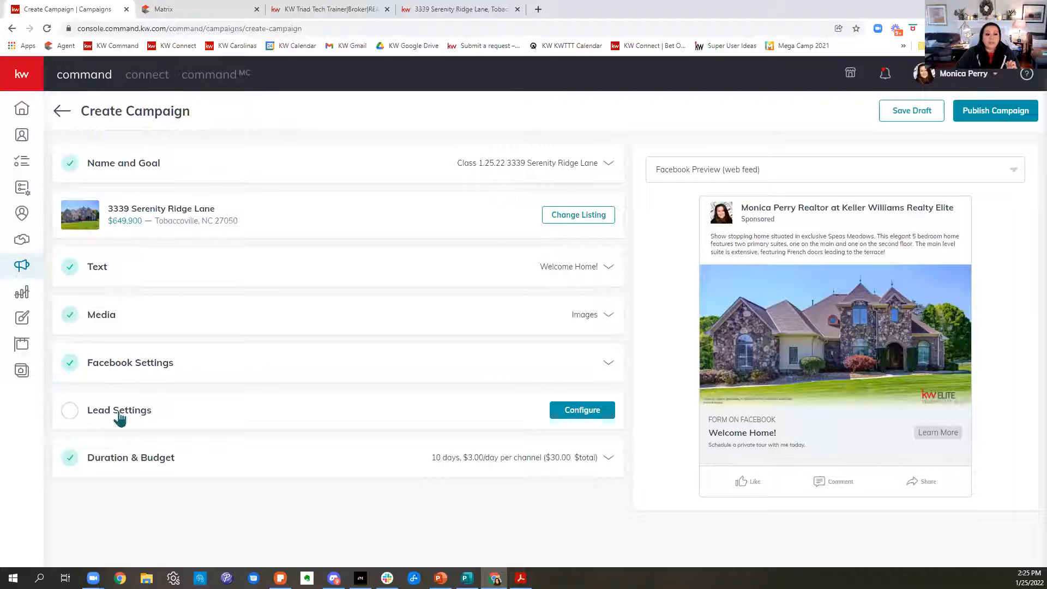
# Open the campaign's Lead Settings and search the existing auto-tag contact tags for "Face".
pyautogui.click(119, 414)
pyautogui.scroll(-3, 119, 415)
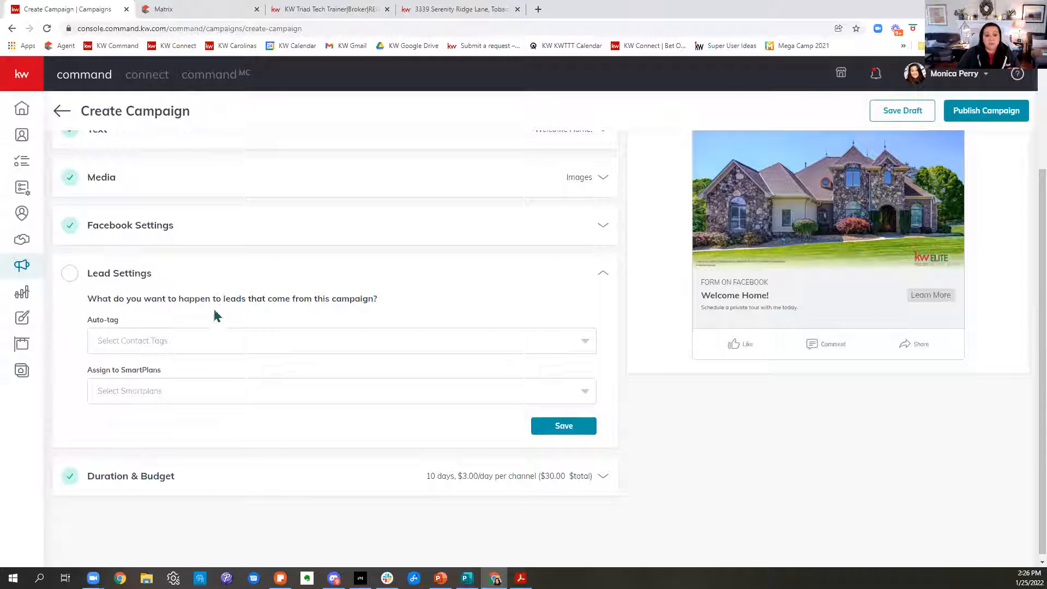
pyautogui.click(201, 346)
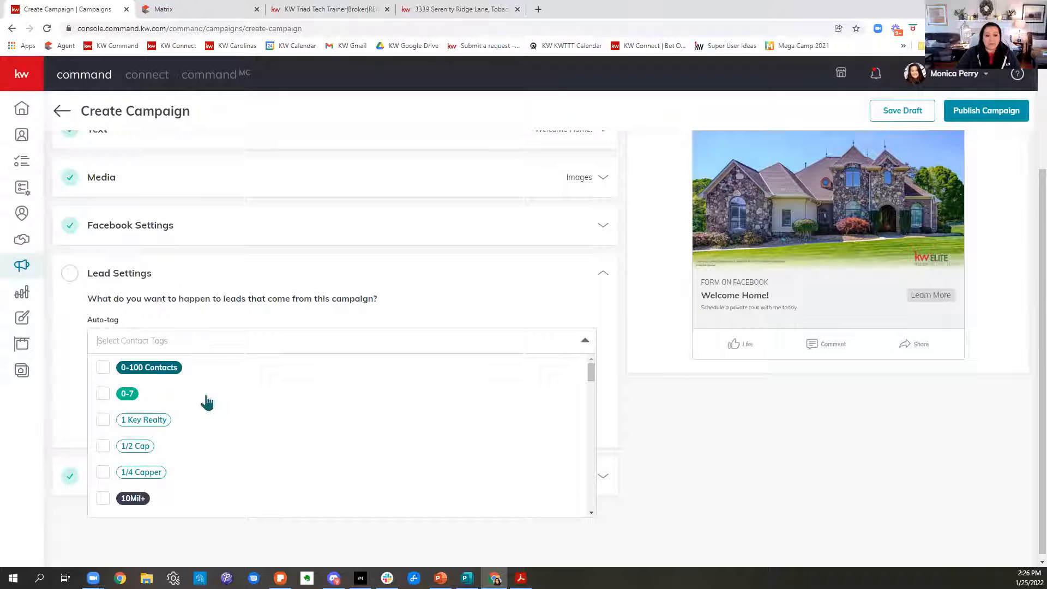
pyautogui.write('Fa')
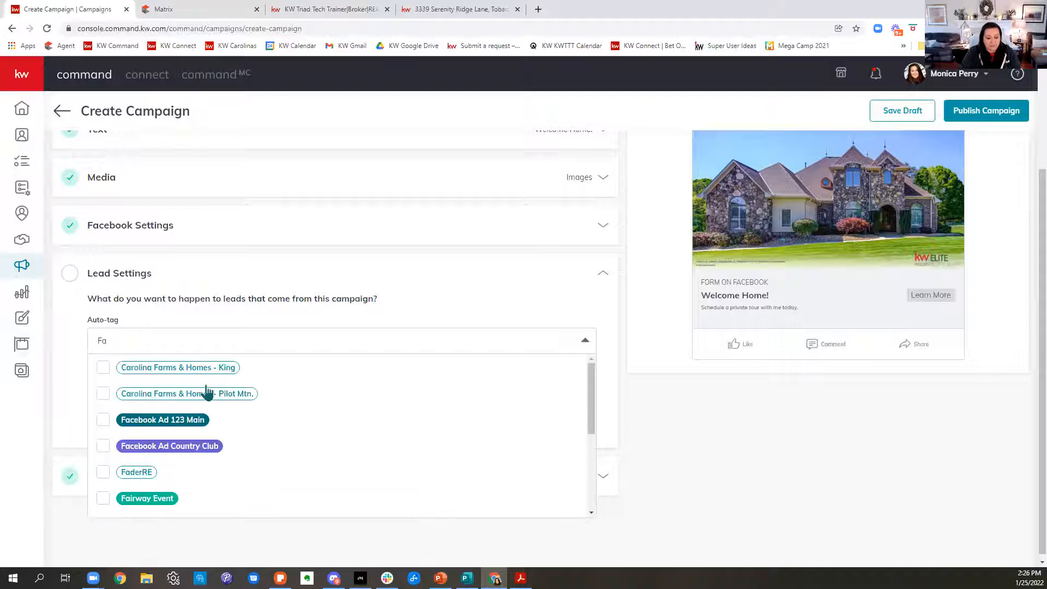
pyautogui.write('ce')
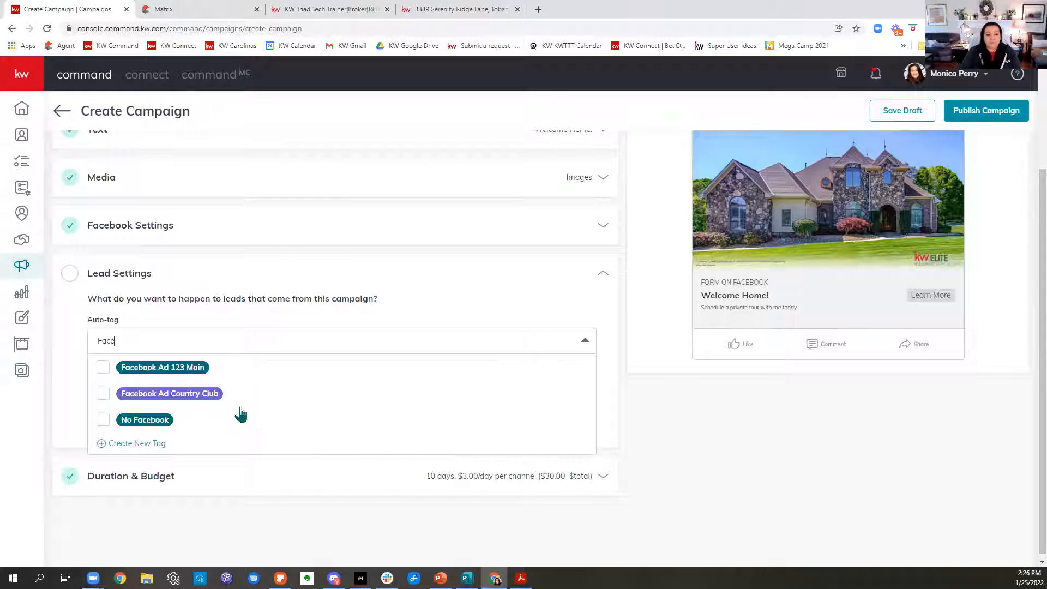
pyautogui.press('BackSpace')
pyautogui.press('BackSpace')
pyautogui.press('BackSpace')
pyautogui.press('BackSpace')
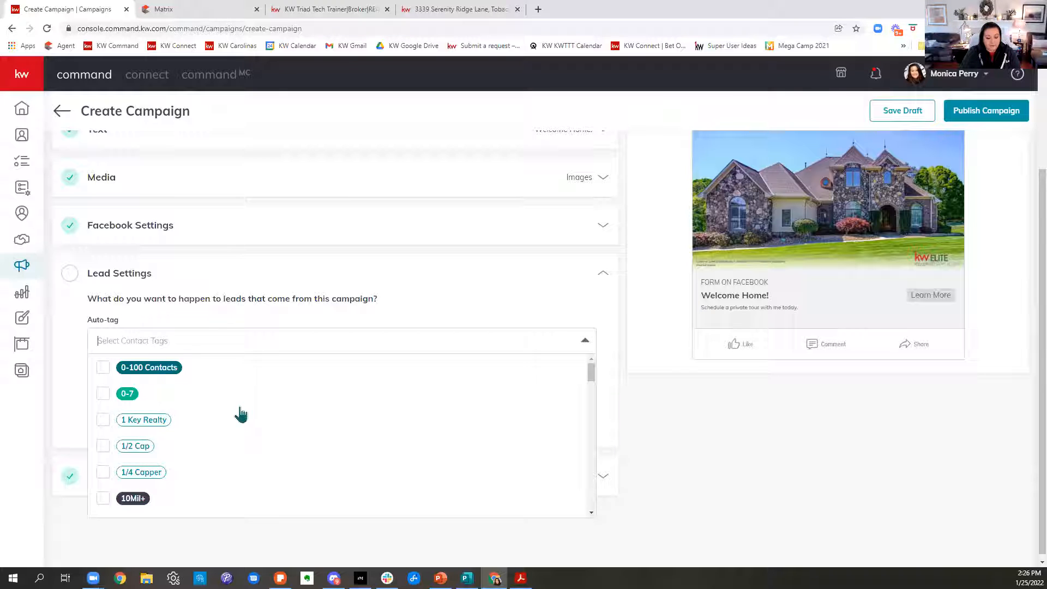
pyautogui.hotkey('ctrl', 'v')
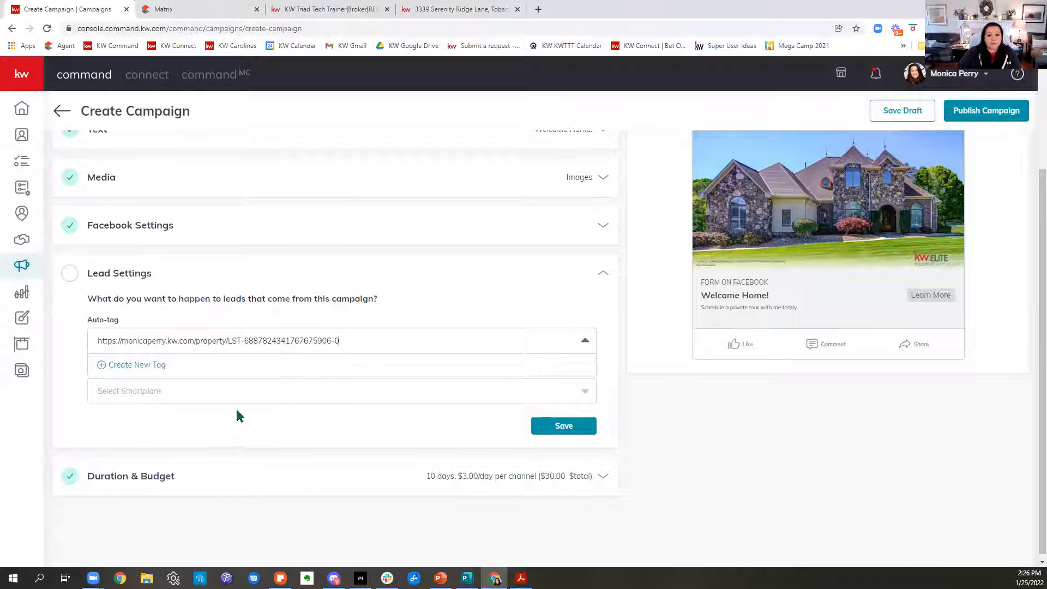
pyautogui.click(353, 341)
pyautogui.scroll(3, 729, 310)
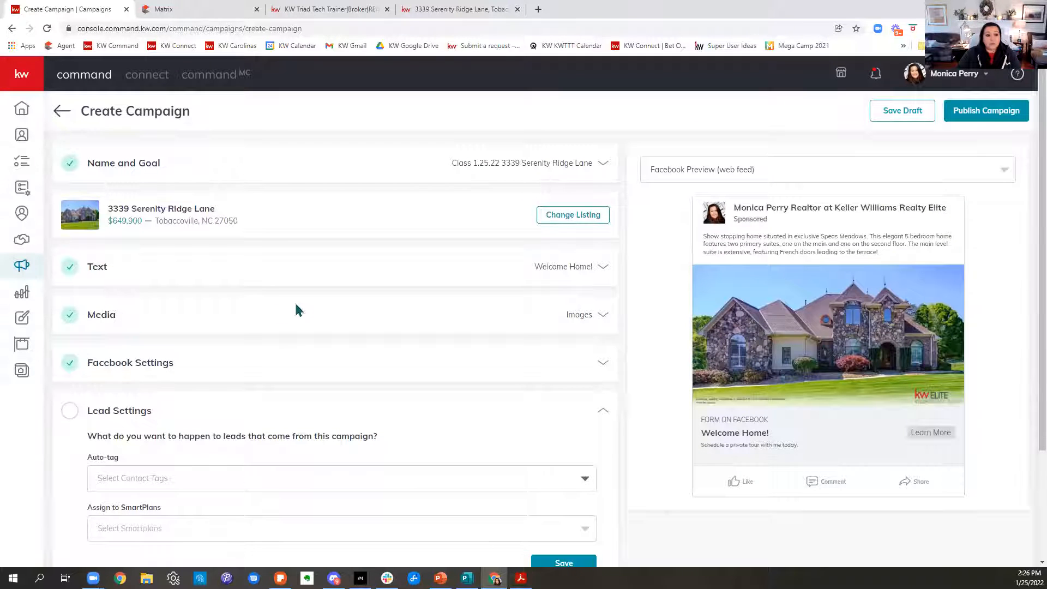
# Enter an auto-tag name made of "FB Ad" followed by the listing's street number and street name.
pyautogui.scroll(-3, 297, 308)
pyautogui.click(168, 340)
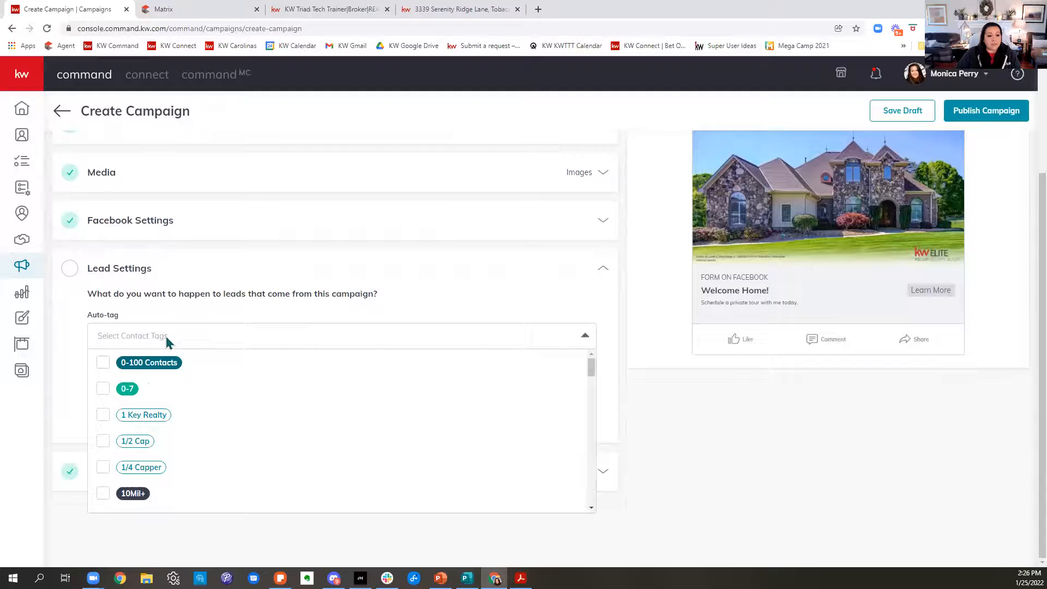
pyautogui.write('FB Ad')
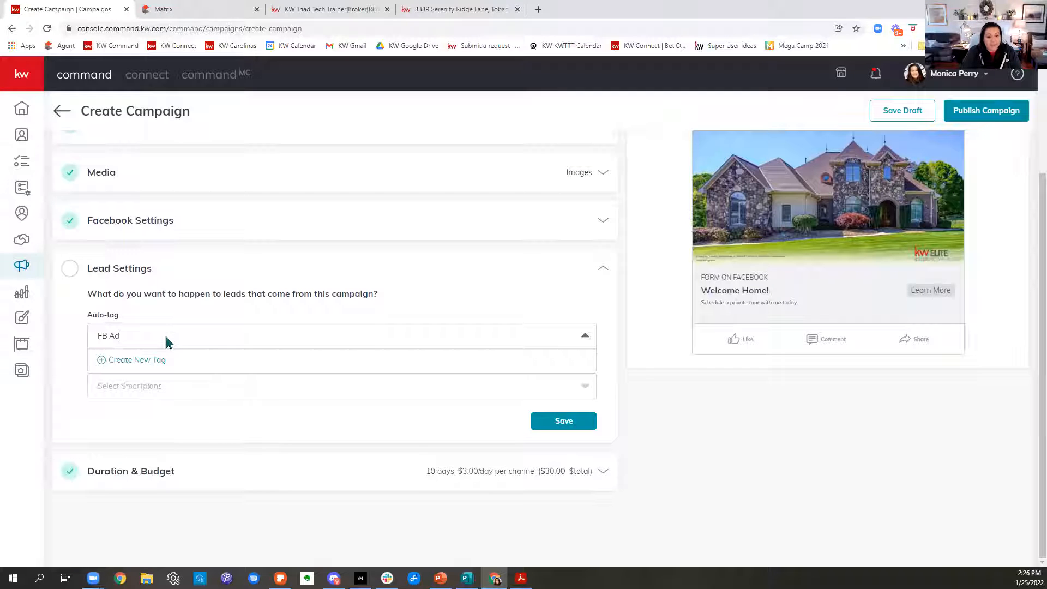
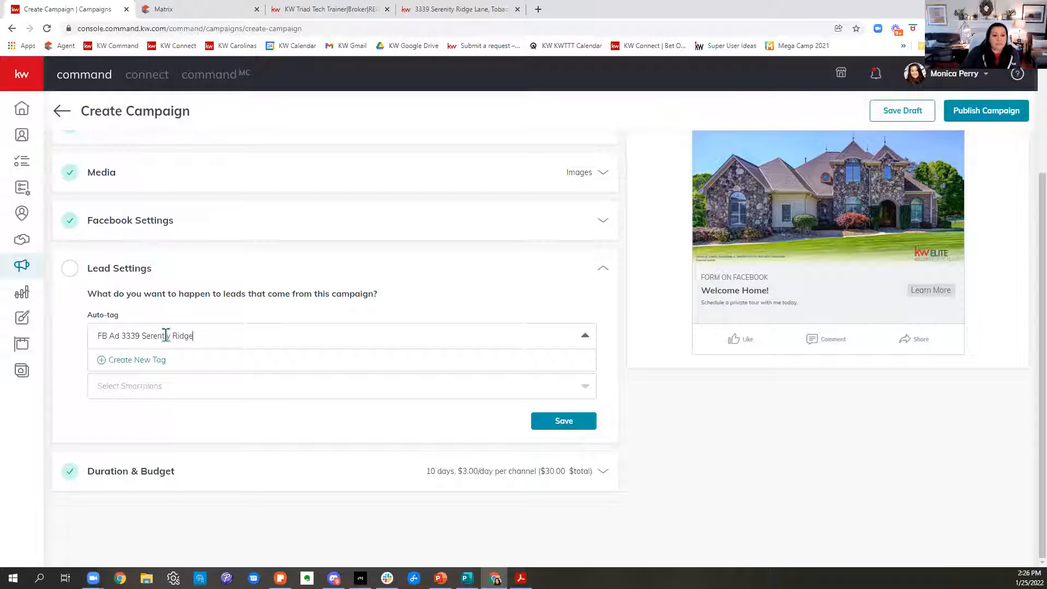
# Create the entered name as a new contact tag in purple and add it to the campaign's auto-tags.
pyautogui.click(129, 364)
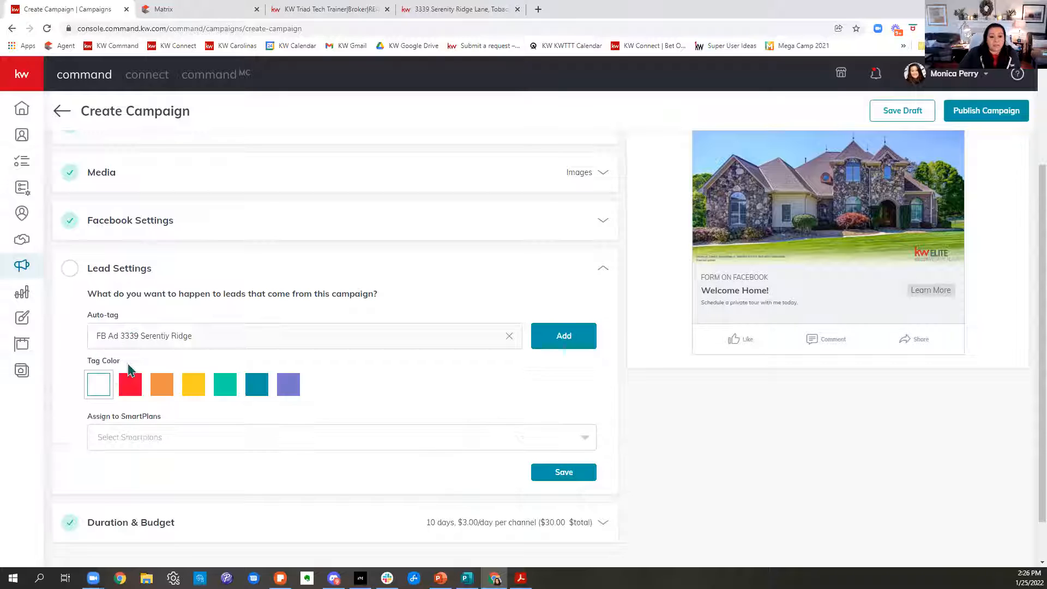
pyautogui.click(296, 398)
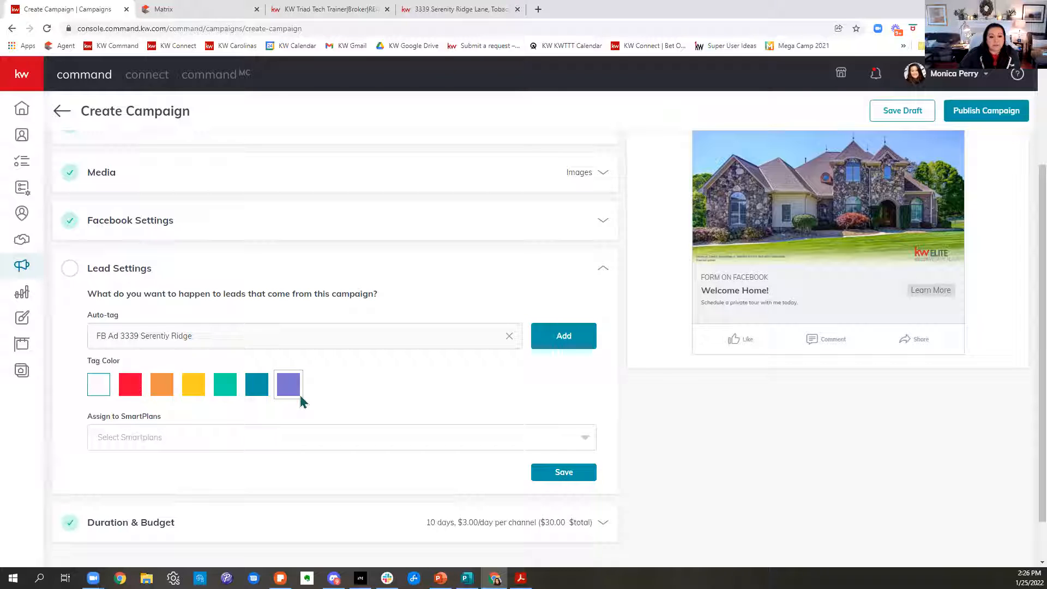
pyautogui.click(555, 338)
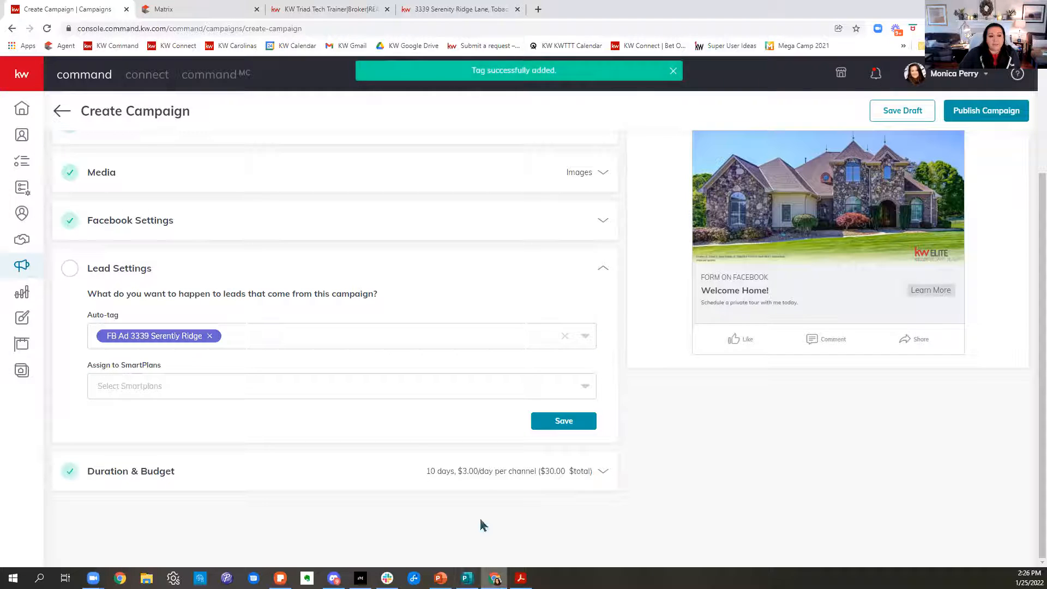
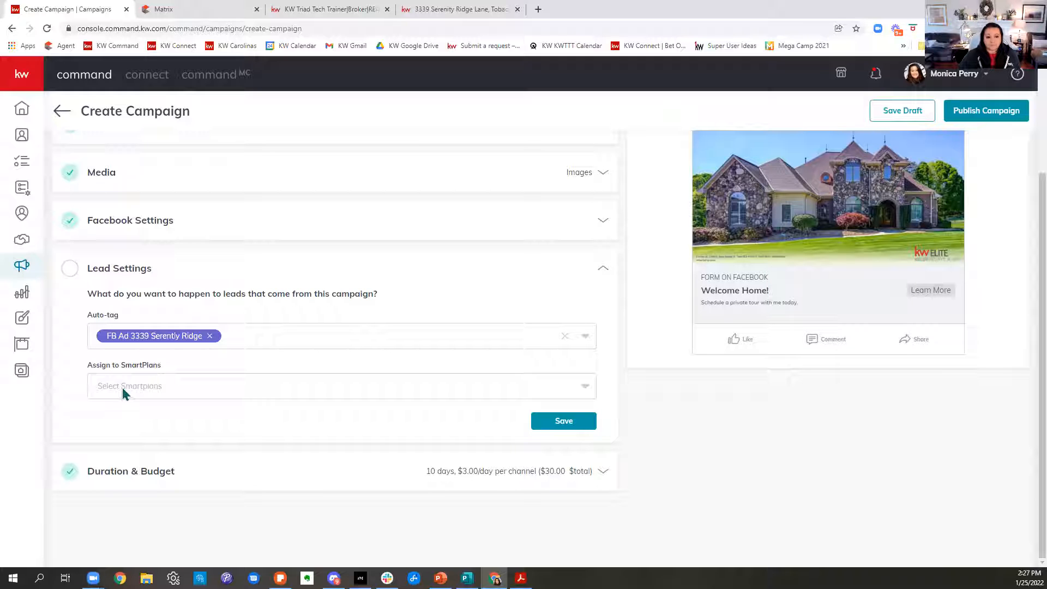
# Assign the SmartPlan "27103 2021 Facebook Follow Up - Buyer Ad - Labs Advisors - 994 - 509" to the campaign's leads and save the Lead Settings.
pyautogui.click(123, 390)
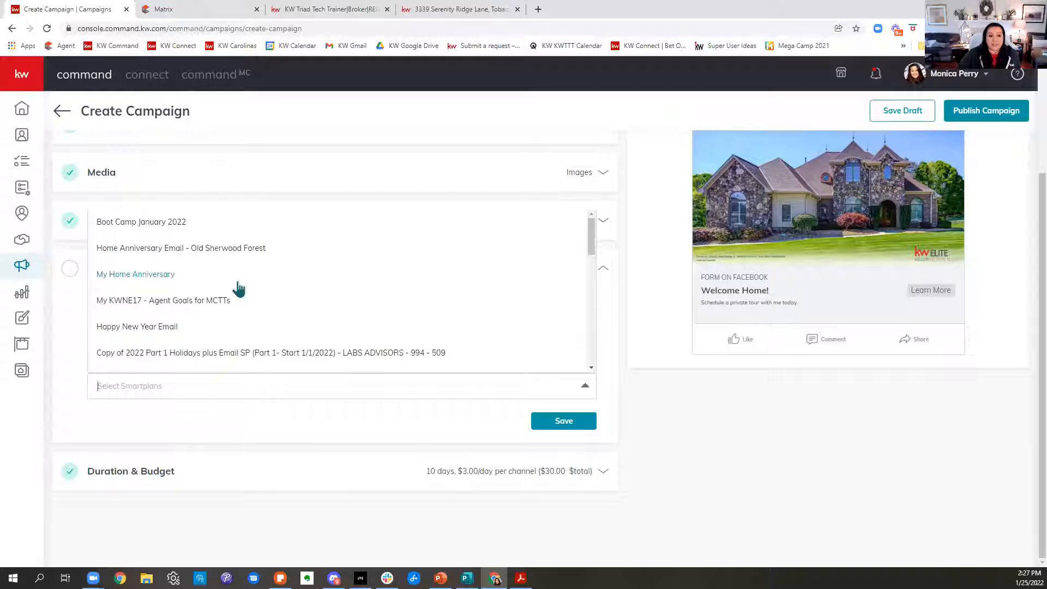
pyautogui.write('F')
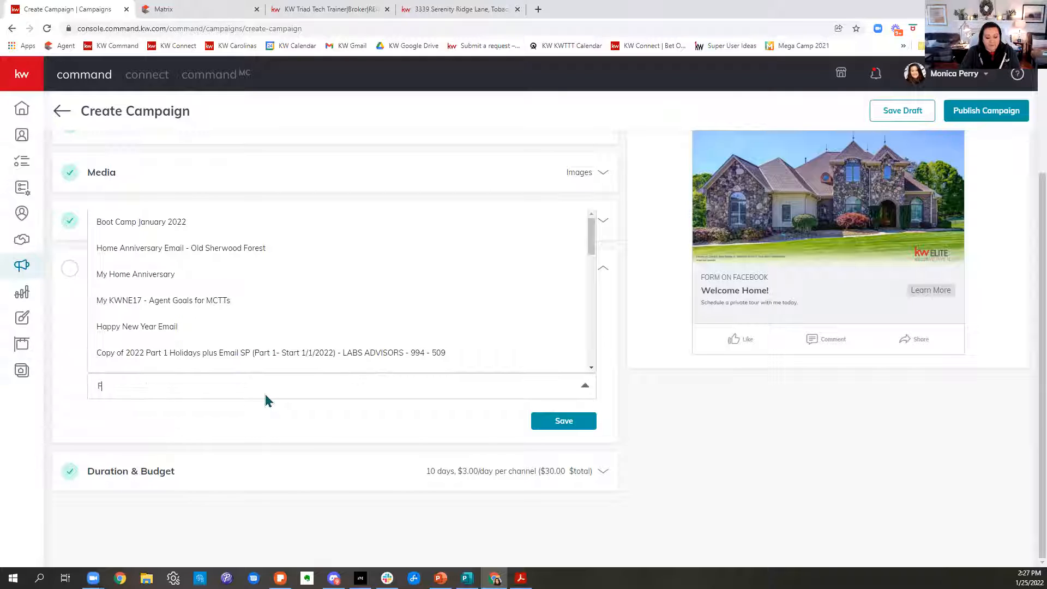
pyautogui.write('acebook')
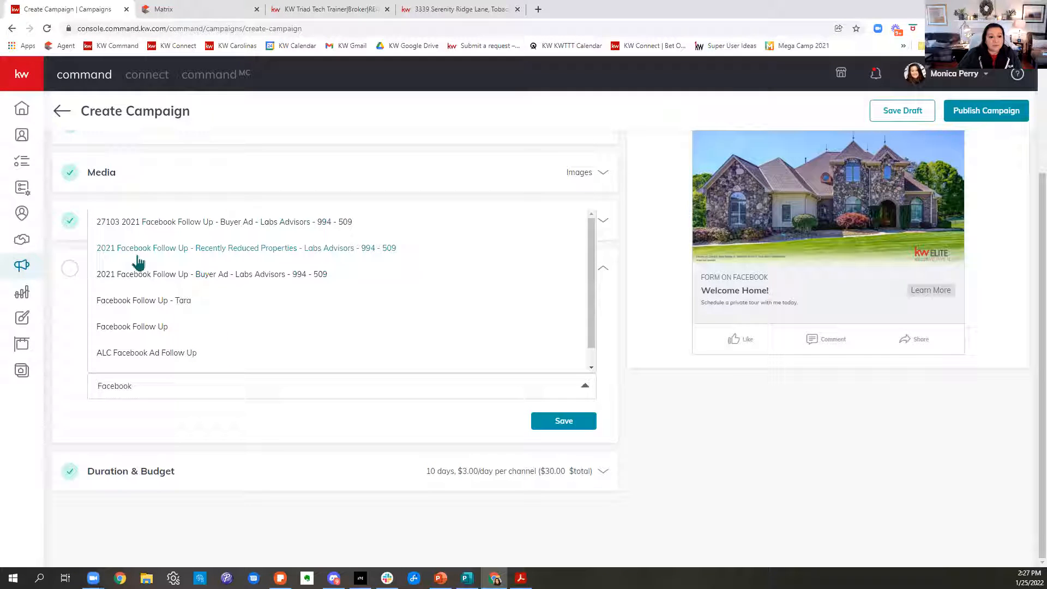
pyautogui.click(137, 225)
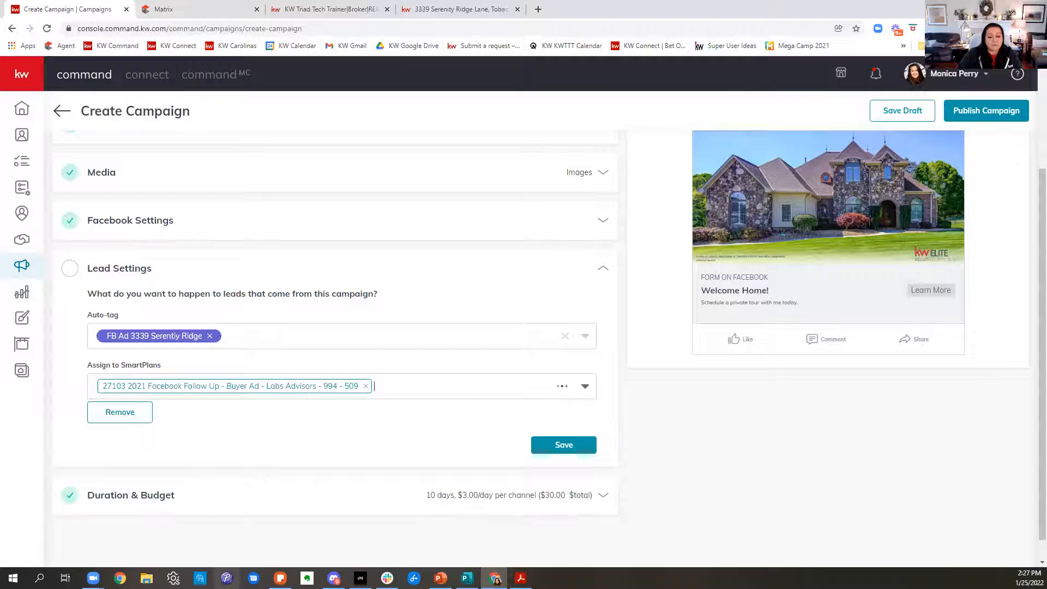
pyautogui.click(583, 446)
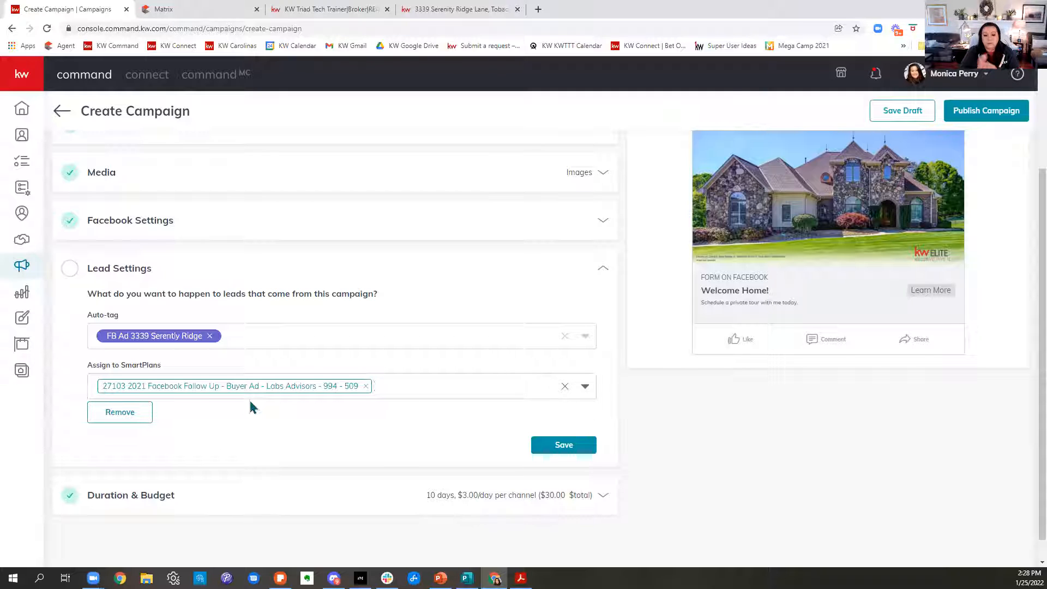
pyautogui.click(558, 446)
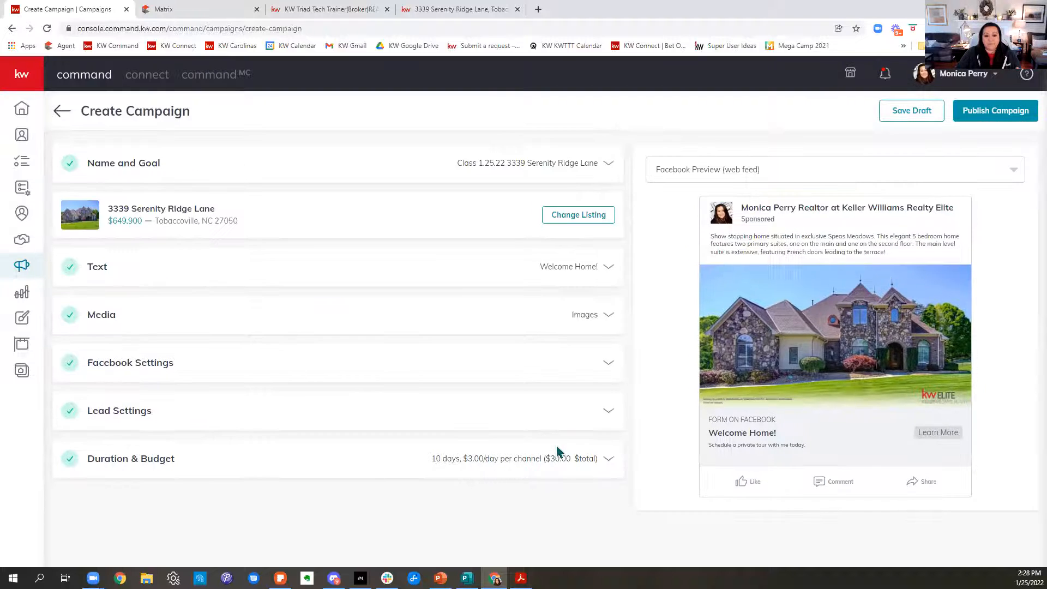
# Open the campaign's Duration & Budget settings and lower the total campaign budget to $25.
pyautogui.click(189, 471)
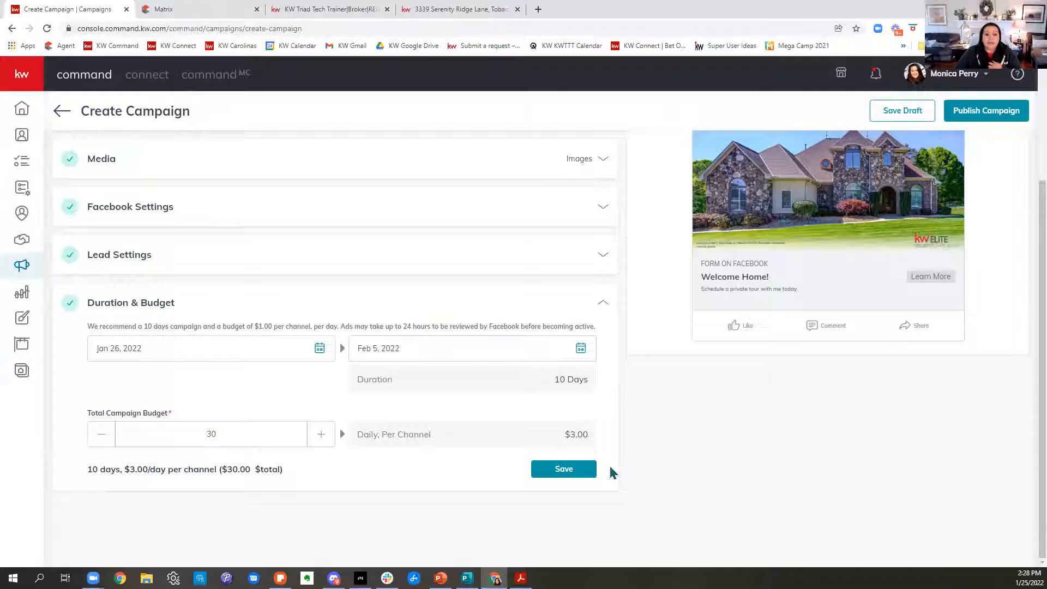
pyautogui.click(103, 439)
pyautogui.click(103, 439)
pyautogui.click(103, 439)
pyautogui.click(102, 439)
pyautogui.click(104, 441)
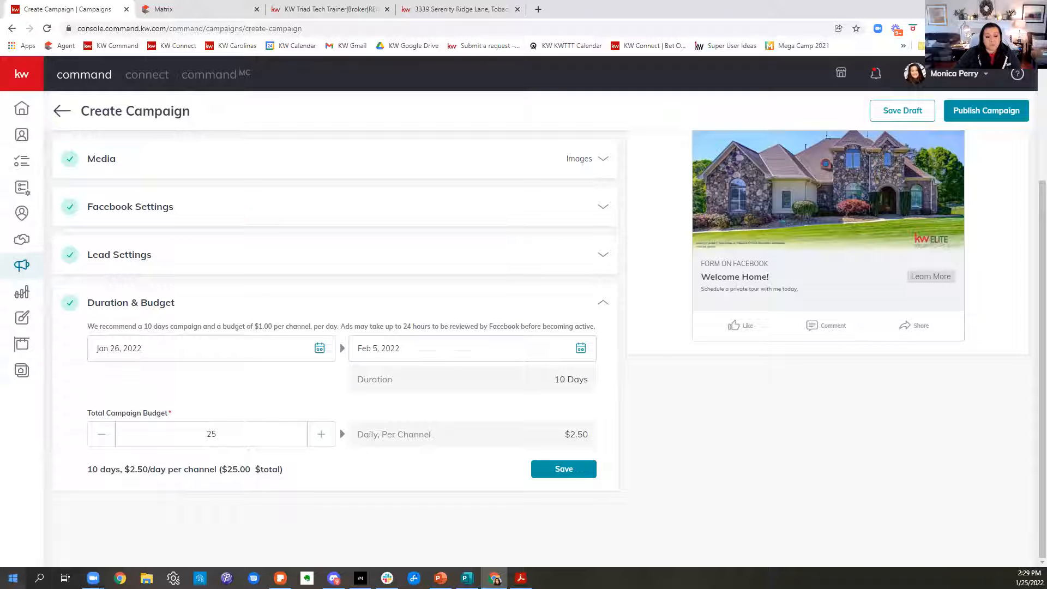
# Open the Windows Calculator and enter 244000 as the amount for a commission calculation.
pyautogui.click(13, 578)
pyautogui.scroll(-3, 82, 437)
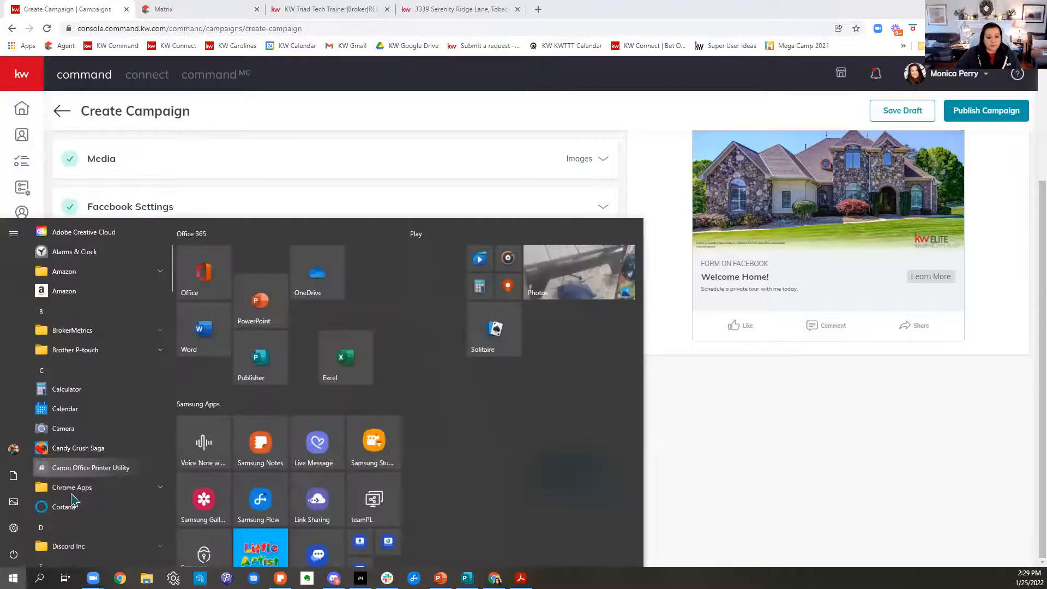
pyautogui.click(84, 393)
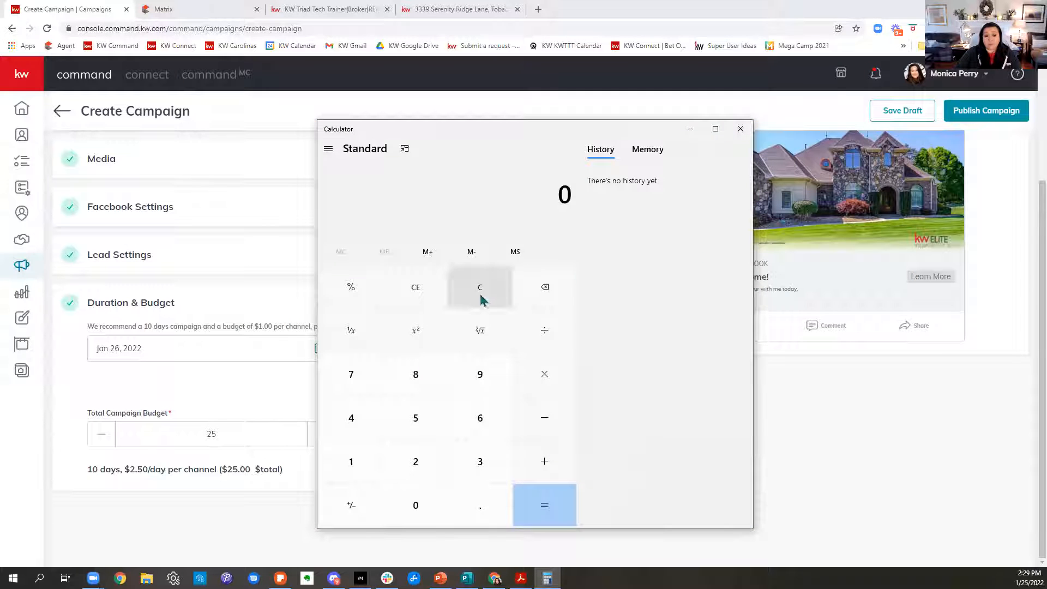
pyautogui.click(435, 464)
pyautogui.click(351, 420)
pyautogui.click(351, 420)
pyautogui.click(406, 503)
pyautogui.click(404, 506)
pyautogui.click(403, 508)
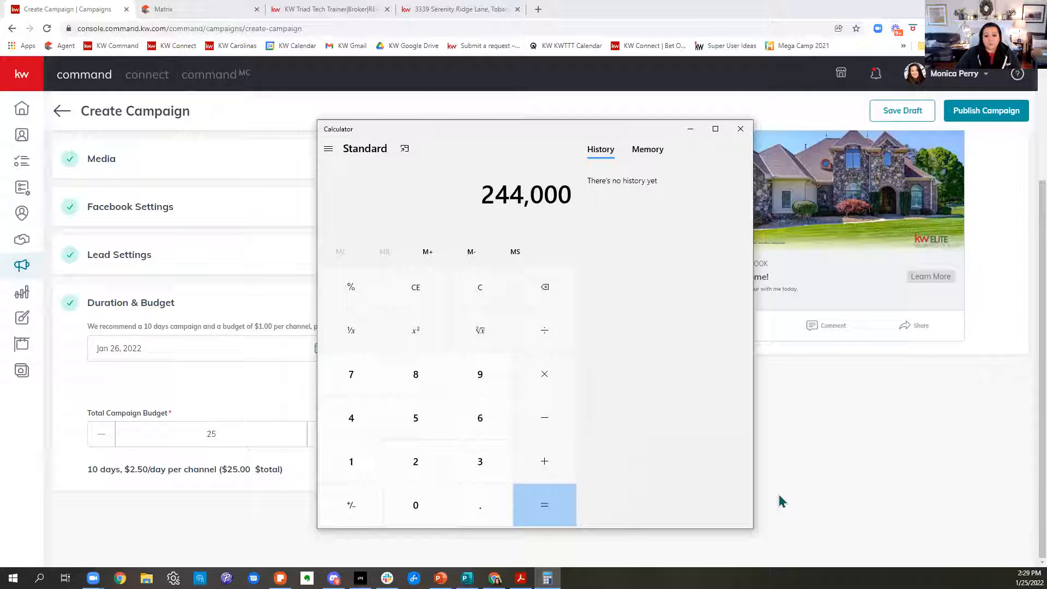
# Multiply the entered amount by 0.03 and close the Calculator.
pyautogui.click(542, 379)
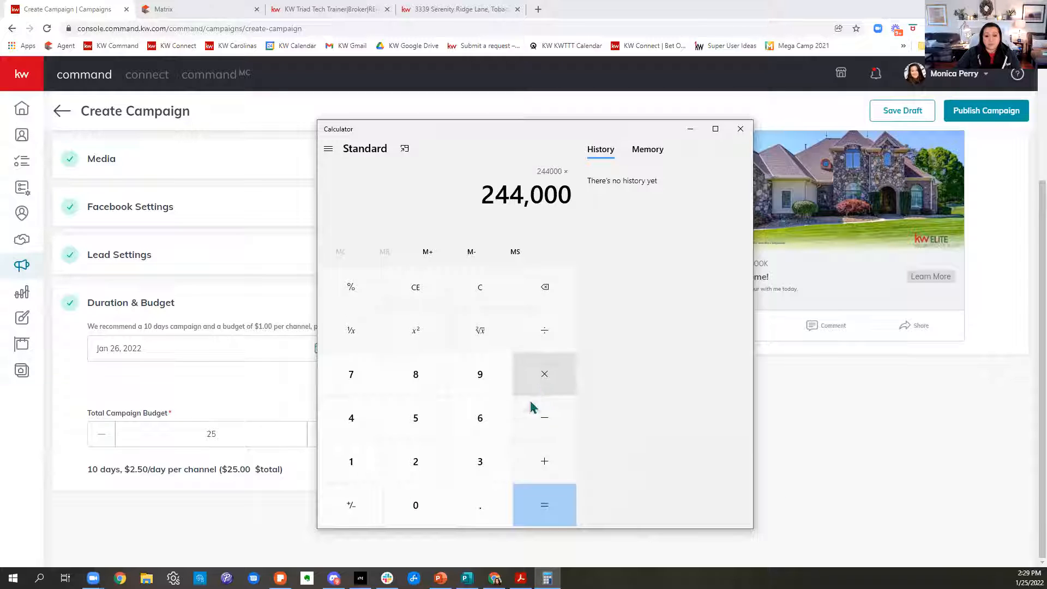
pyautogui.click(483, 510)
pyautogui.click(430, 507)
pyautogui.click(480, 461)
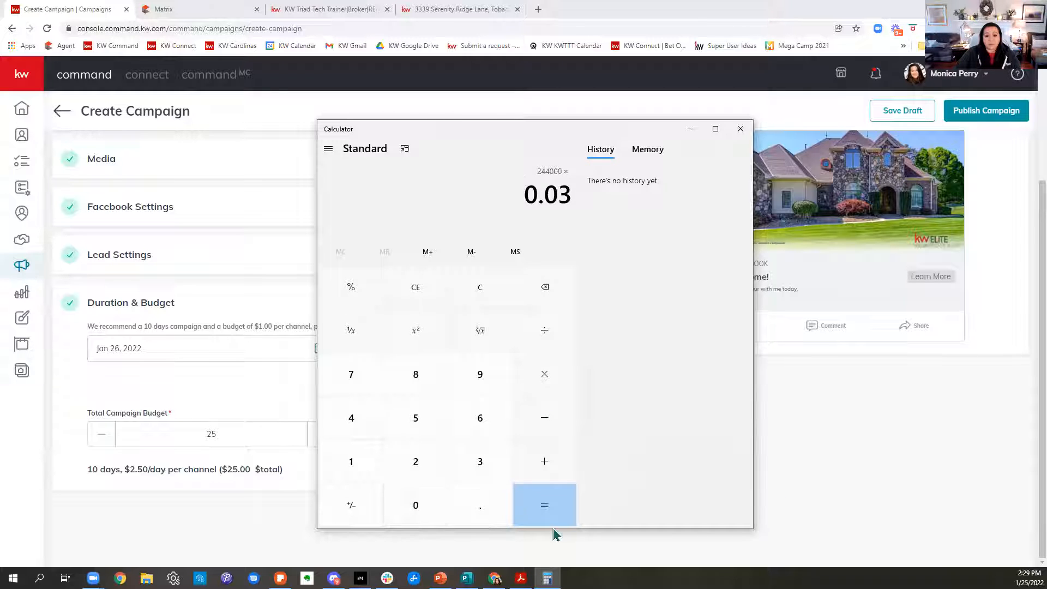
pyautogui.click(552, 518)
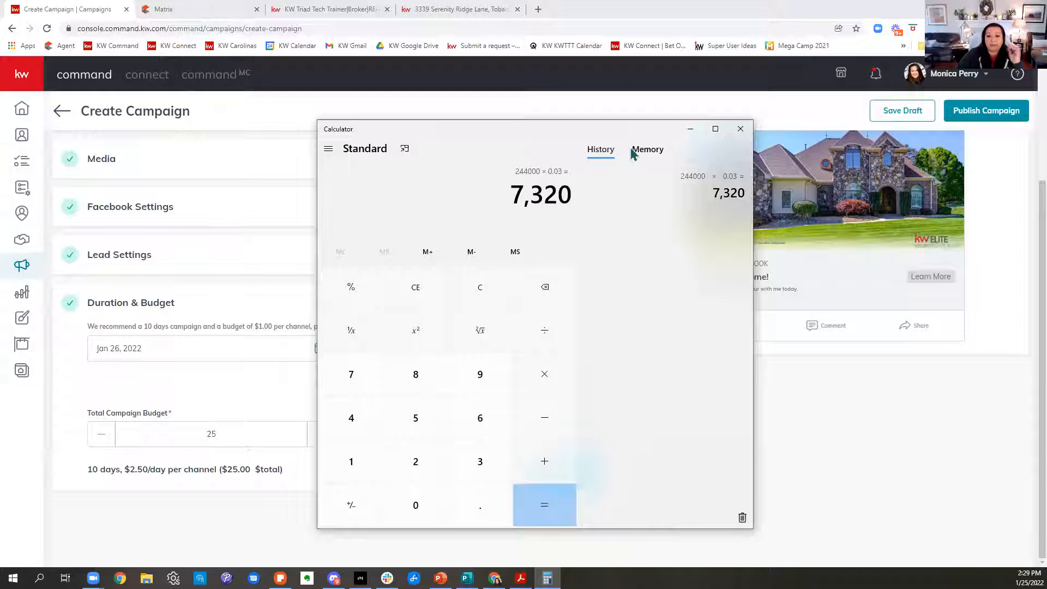
pyautogui.click(745, 135)
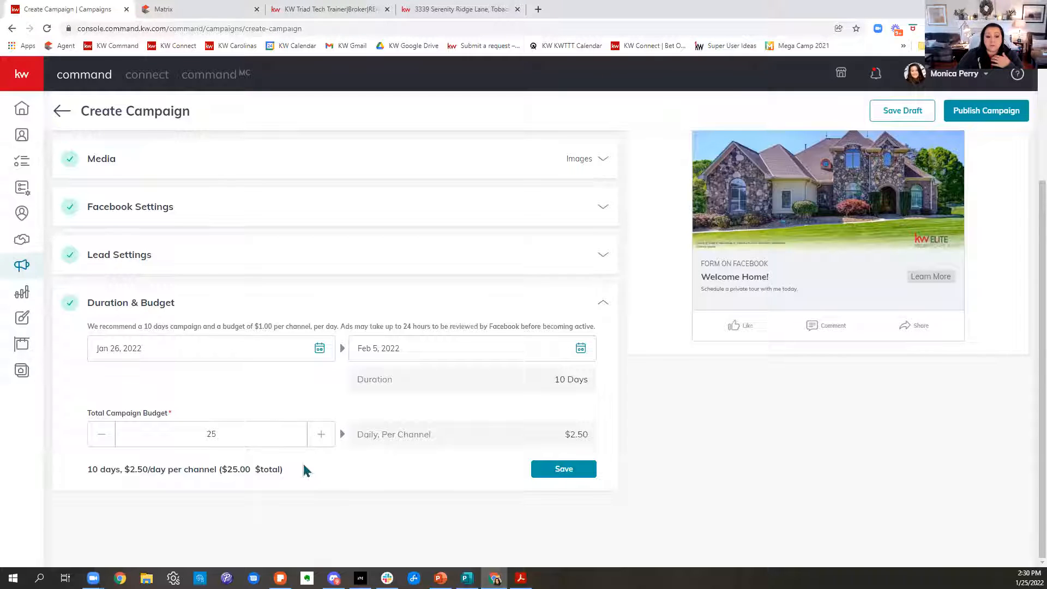
# Lower the total campaign budget to $10 for the 10-day run and save the Duration & Budget settings.
pyautogui.click(104, 434)
pyautogui.click(104, 435)
pyautogui.click(103, 435)
pyautogui.click(103, 435)
pyautogui.click(103, 434)
pyautogui.click(103, 435)
pyautogui.click(105, 435)
pyautogui.click(105, 434)
pyautogui.click(105, 434)
pyautogui.click(105, 435)
pyautogui.click(104, 435)
pyautogui.click(105, 435)
pyautogui.click(107, 435)
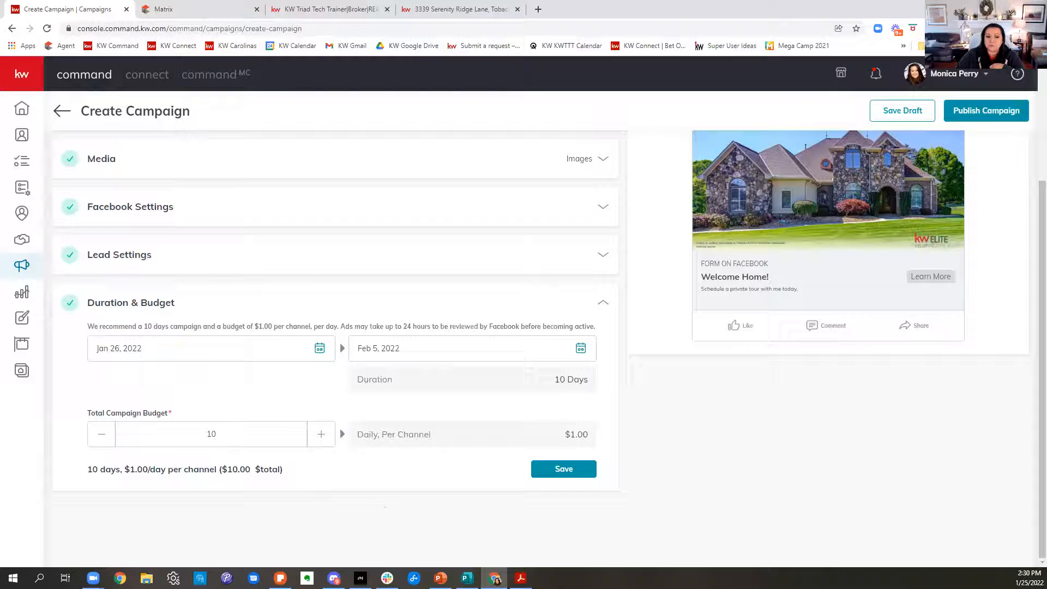
pyautogui.moveTo(221, 326); pyautogui.dragTo(436, 334)
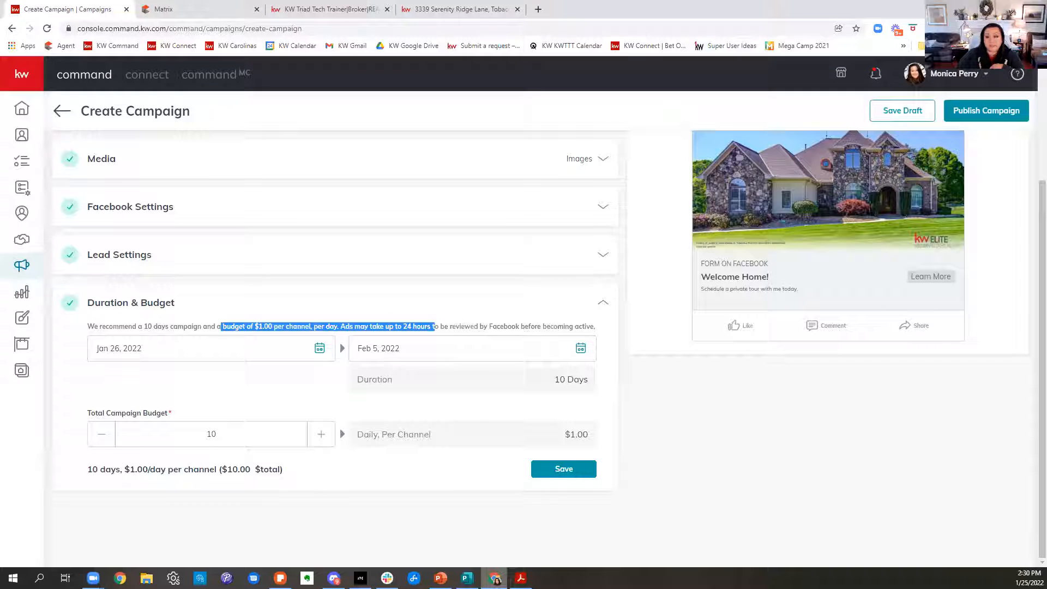
pyautogui.click(428, 389)
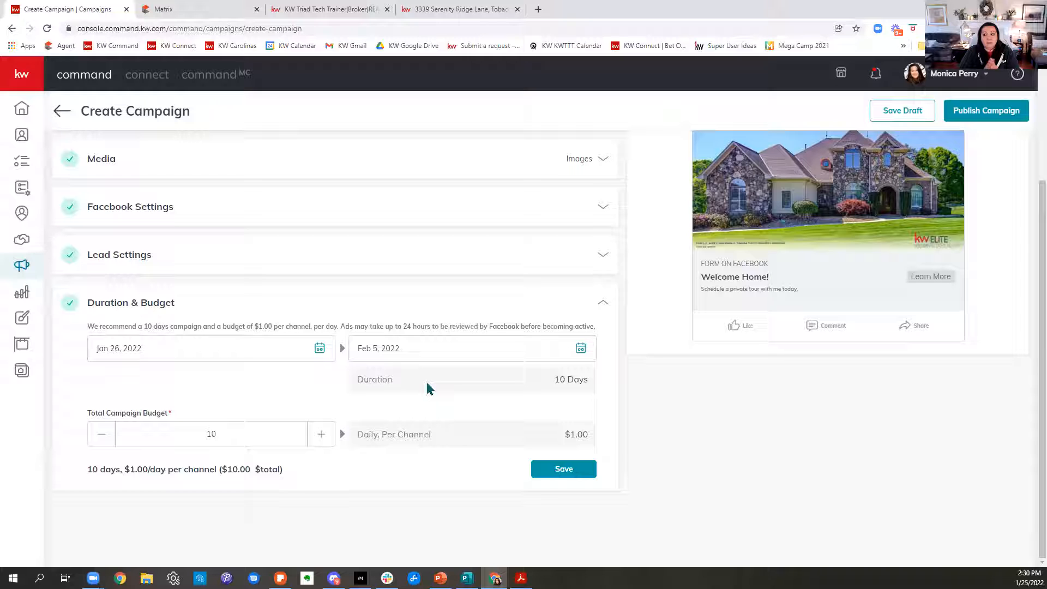
pyautogui.click(578, 472)
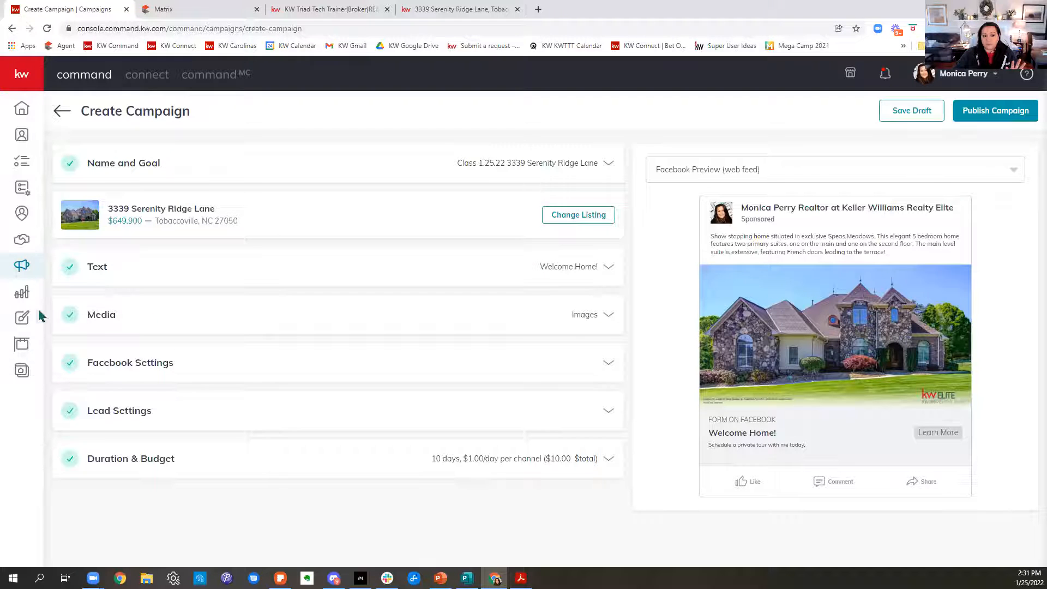
# Stay on the campaign page instead of leaving it unsaved, and save the campaign as a draft.
pyautogui.click(20, 267)
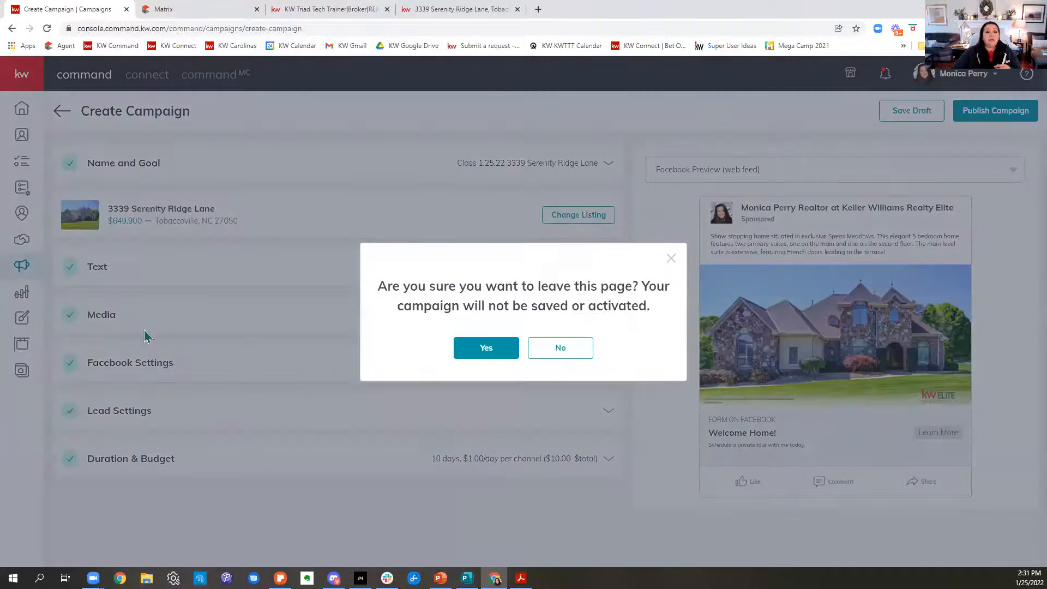
pyautogui.click(671, 258)
pyautogui.click(906, 113)
pyautogui.click(484, 351)
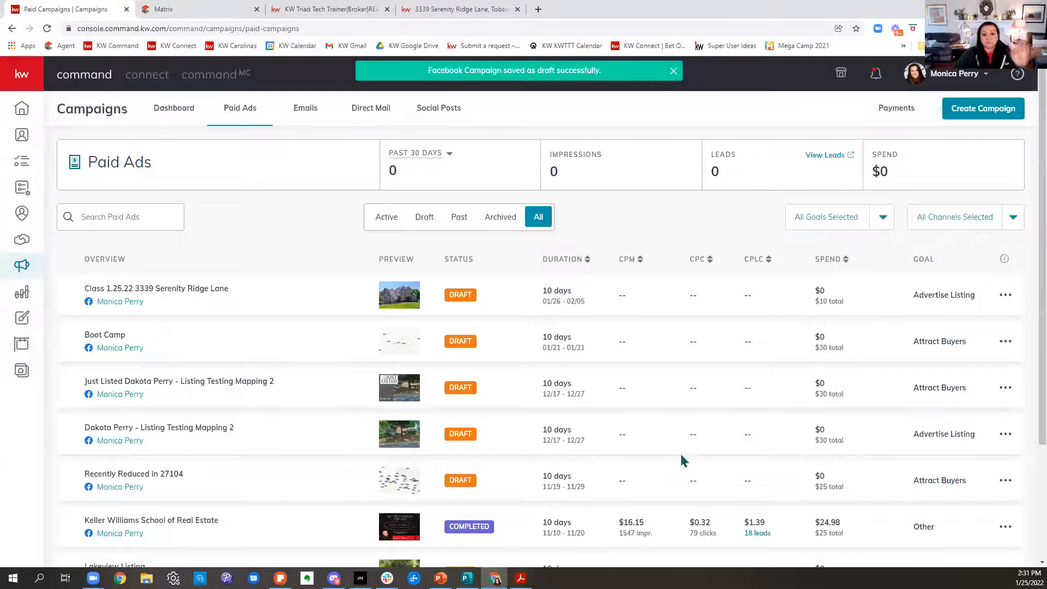
# Examine the cost per lead and impressions of the completed Keller Williams School of Real Estate ad, and open its leads list.
pyautogui.scroll(-2, 637, 378)
pyautogui.scroll(-1, 637, 377)
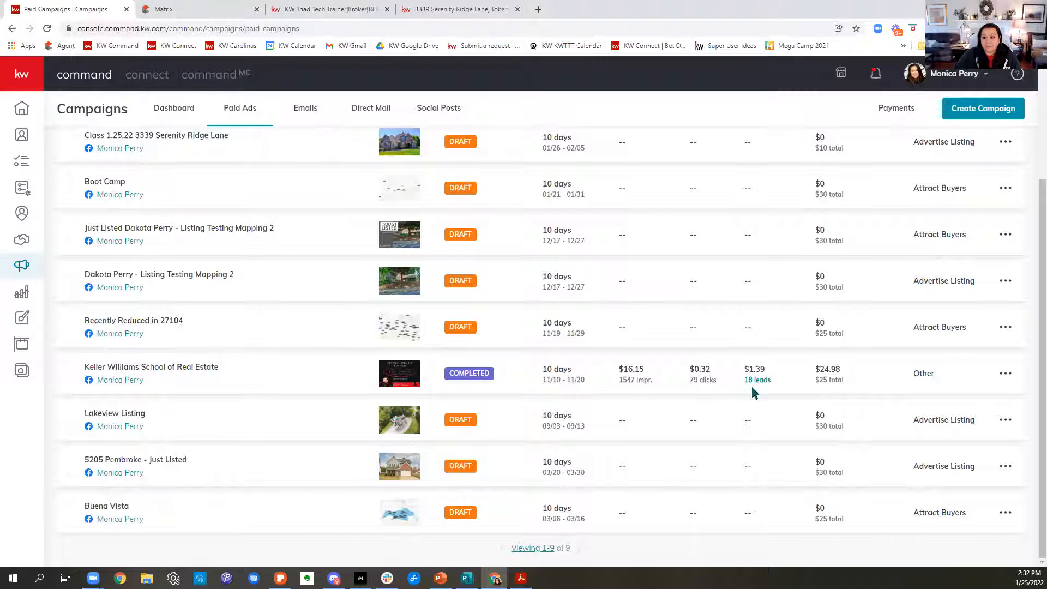
pyautogui.moveTo(746, 367); pyautogui.dragTo(769, 370)
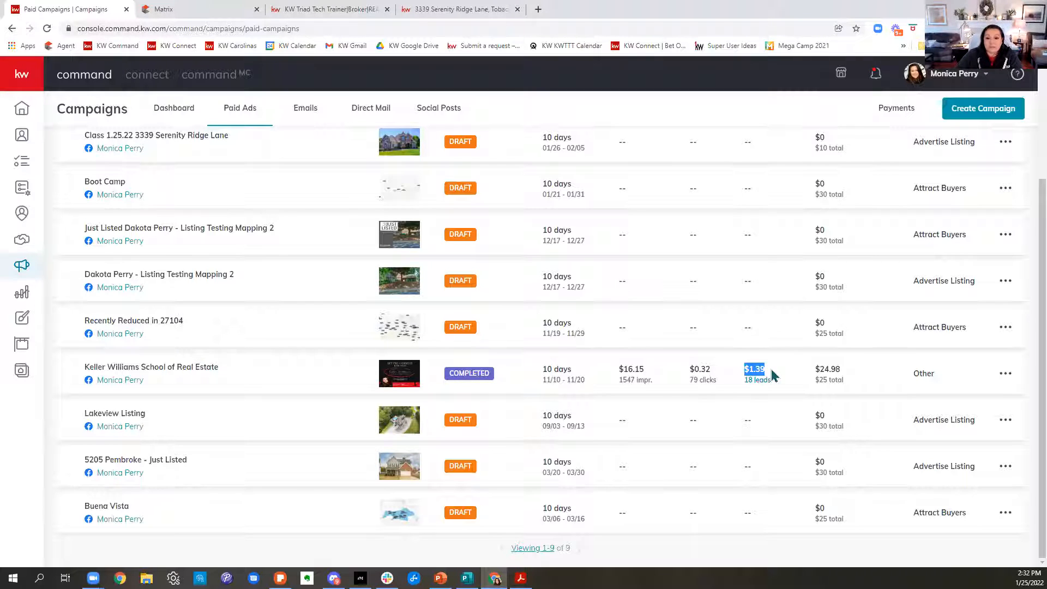
pyautogui.moveTo(619, 380); pyautogui.dragTo(661, 390)
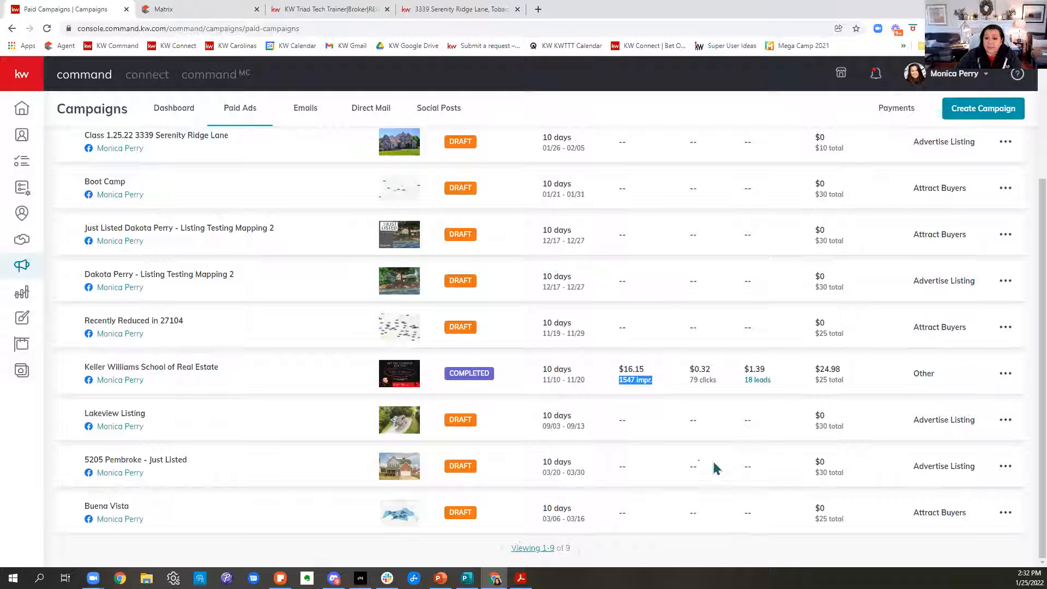
pyautogui.click(753, 382)
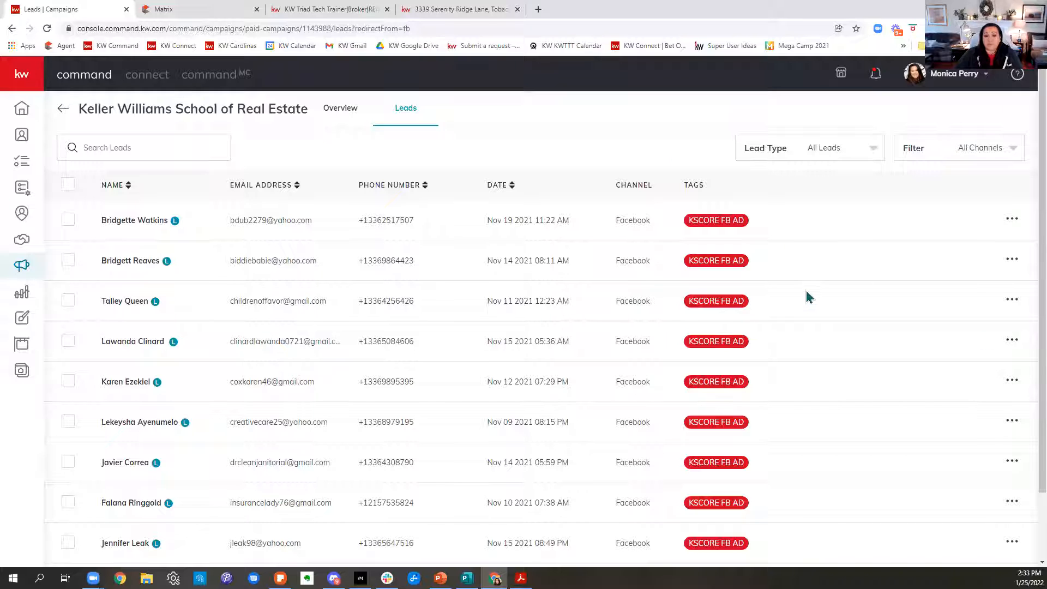
# Return to the paid ads overview and reopen the leads list of the completed Keller Williams School of Real Estate ad.
pyautogui.click(26, 269)
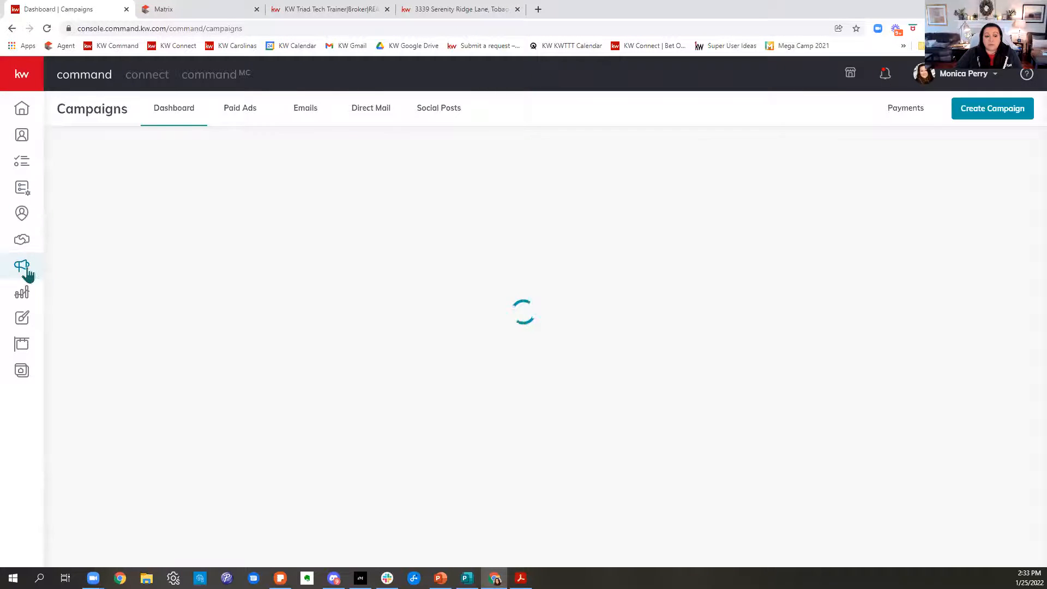
pyautogui.click(243, 109)
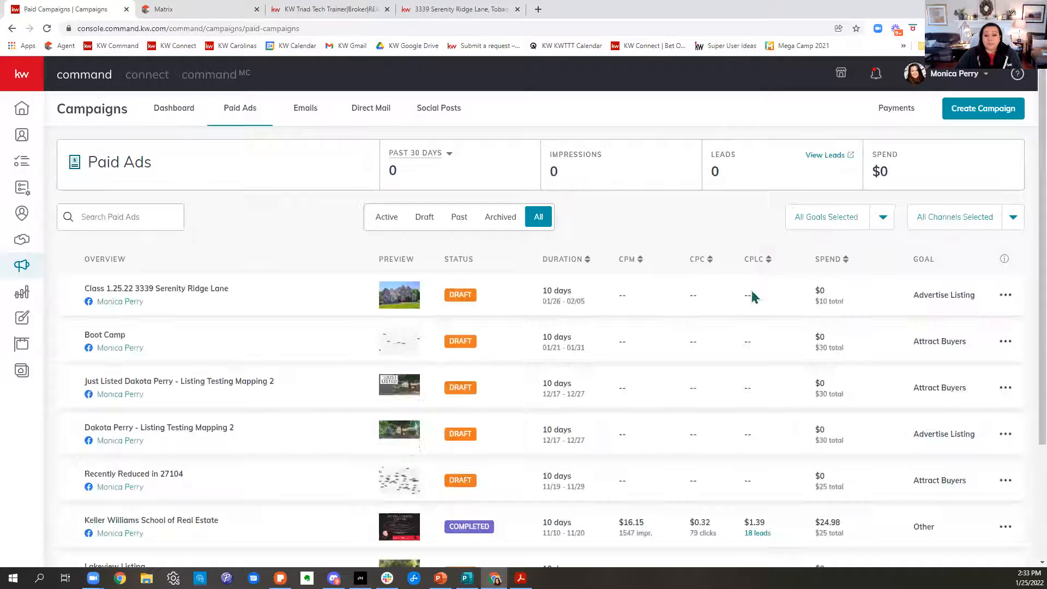
pyautogui.scroll(-2, 781, 394)
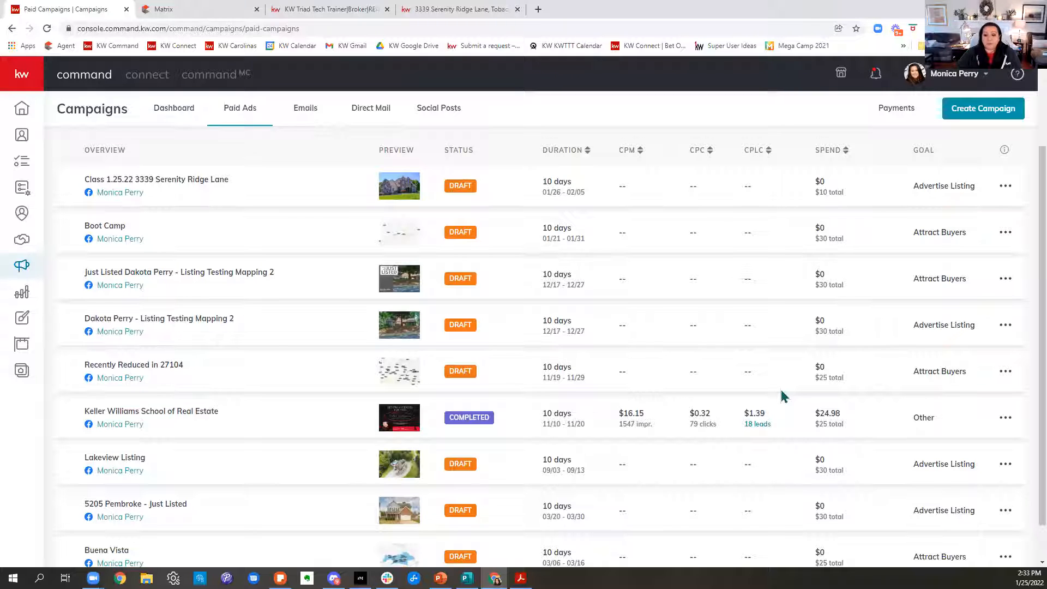
pyautogui.click(764, 428)
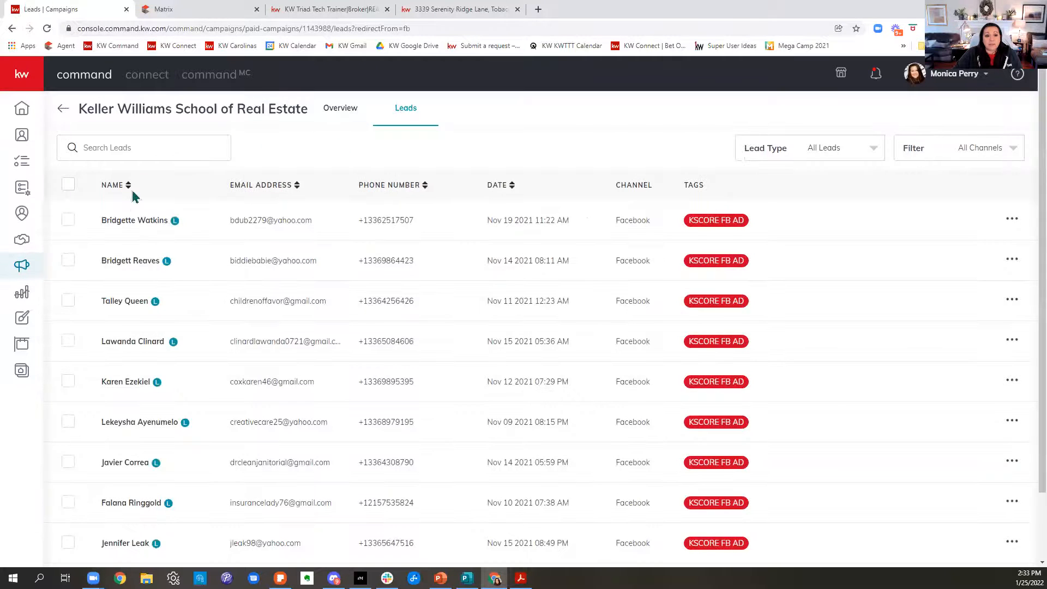
# Open the first lead's contact record and review its activity timeline, lead source and account details.
pyautogui.click(131, 221)
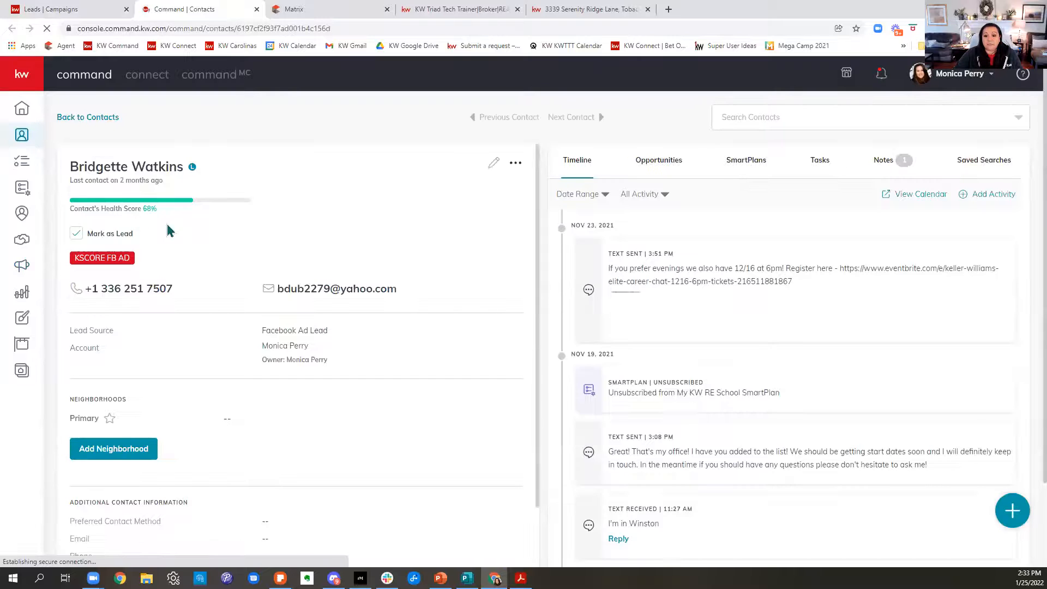
pyautogui.scroll(-10, 813, 313)
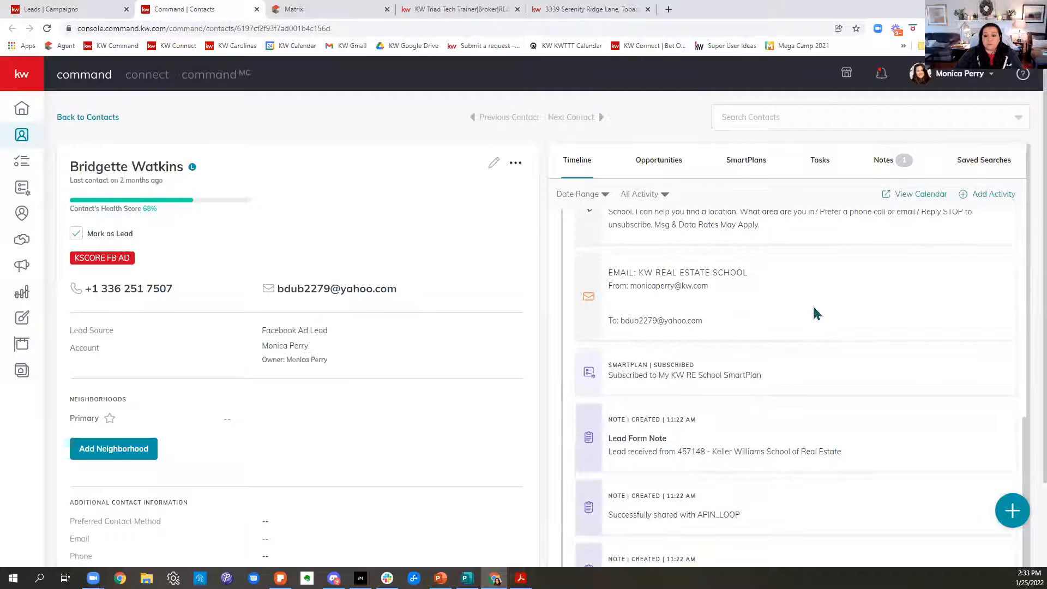
pyautogui.scroll(10, 824, 322)
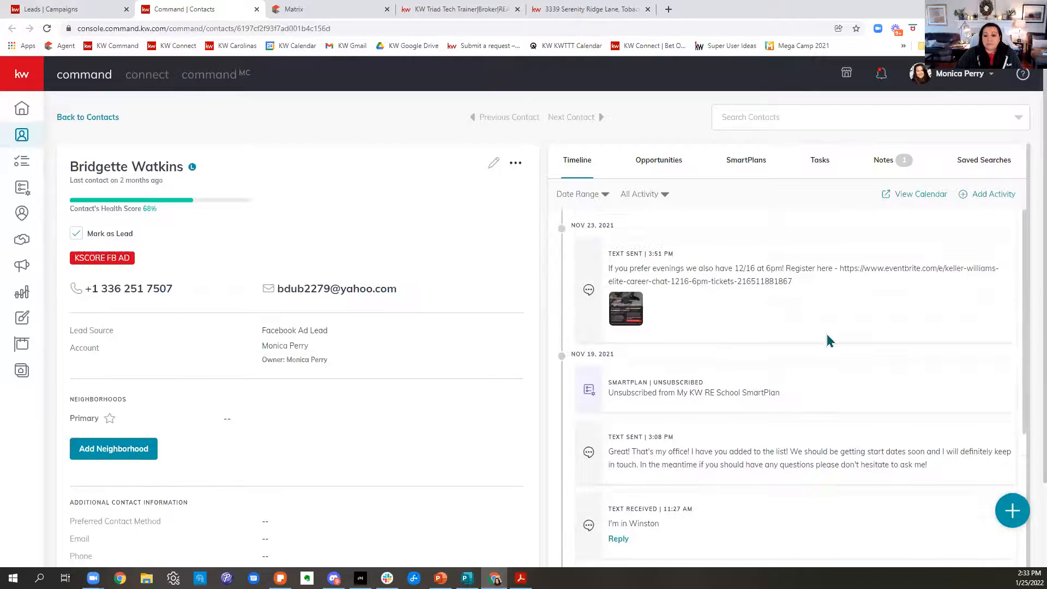
pyautogui.scroll(-7, 827, 342)
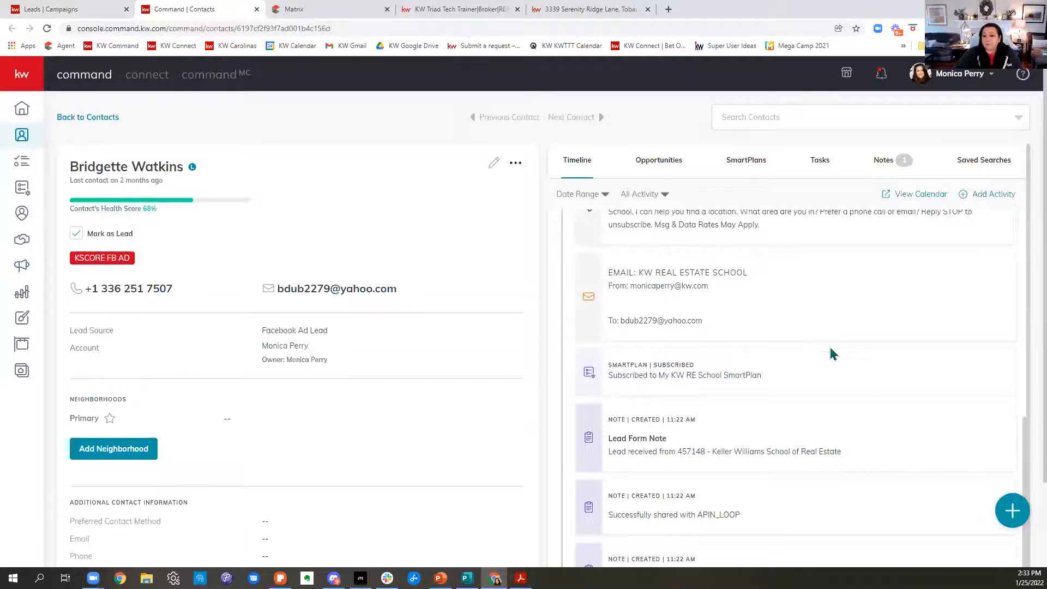
pyautogui.scroll(6, 835, 363)
pyautogui.scroll(2, 837, 371)
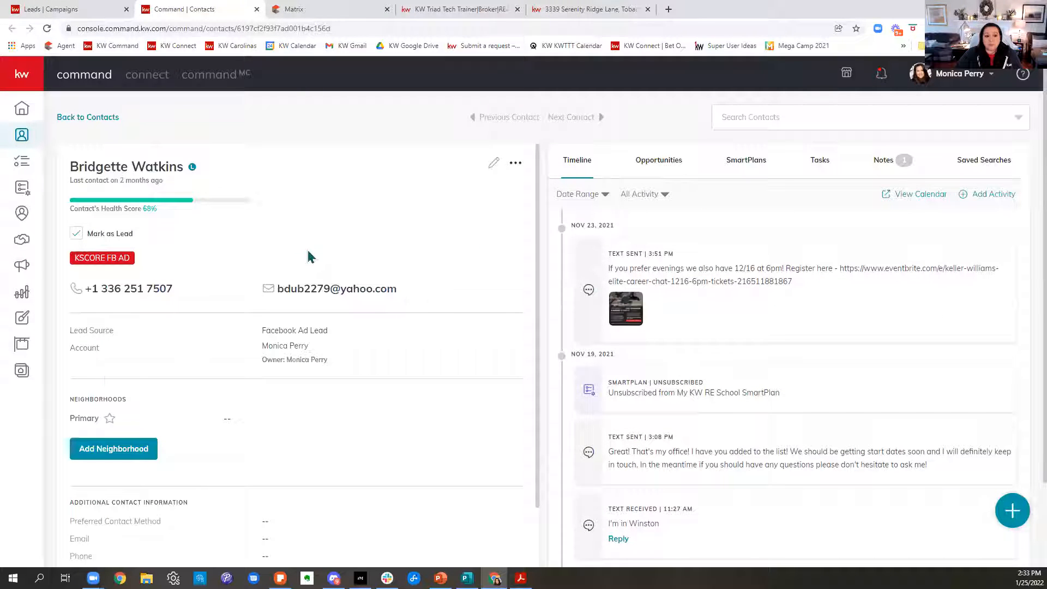
pyautogui.moveTo(90, 330); pyautogui.dragTo(456, 369)
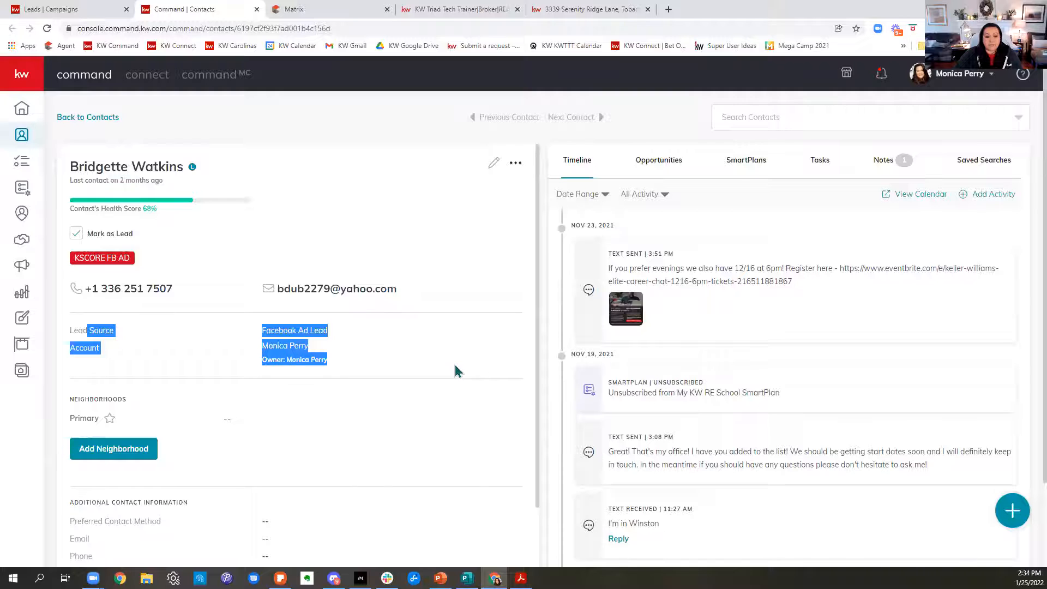
# Leave the contact record for the full contacts list, and close the Tobaccoville listing's browser page.
pyautogui.scroll(-3, 456, 369)
pyautogui.scroll(3, 328, 312)
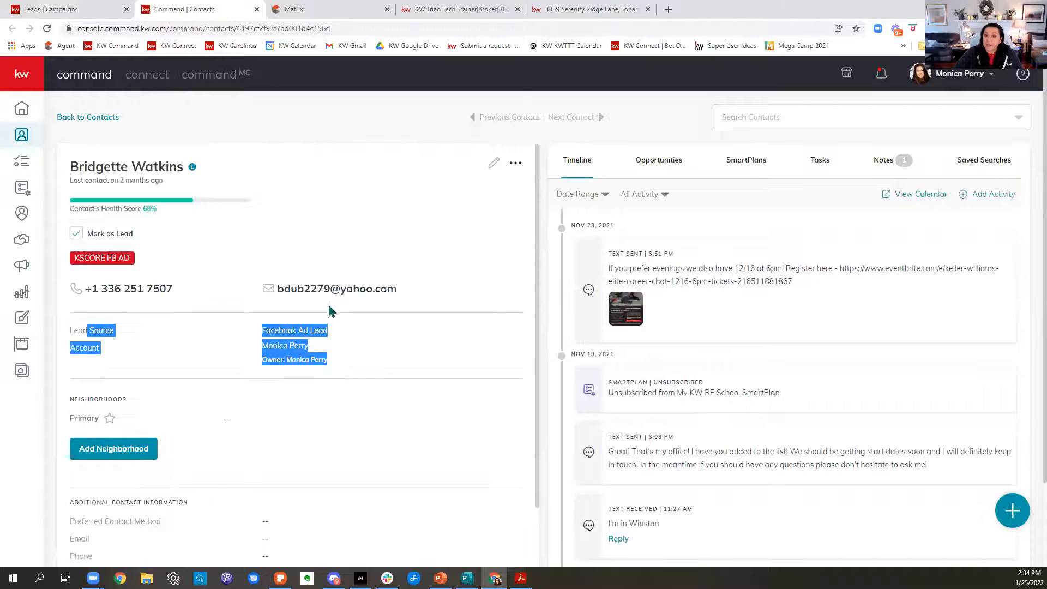
pyautogui.click(80, 118)
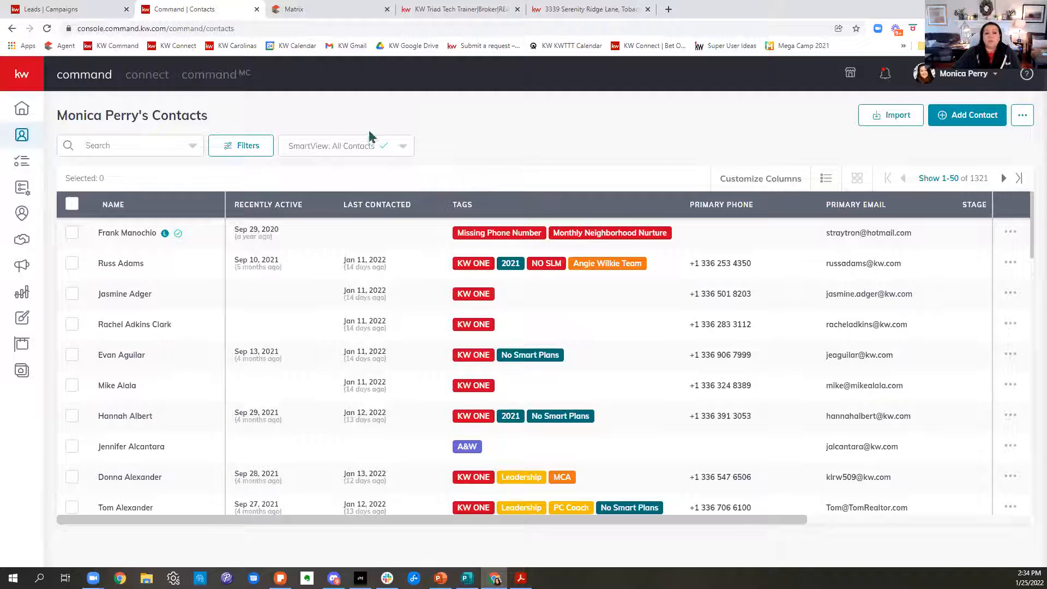
pyautogui.click(648, 9)
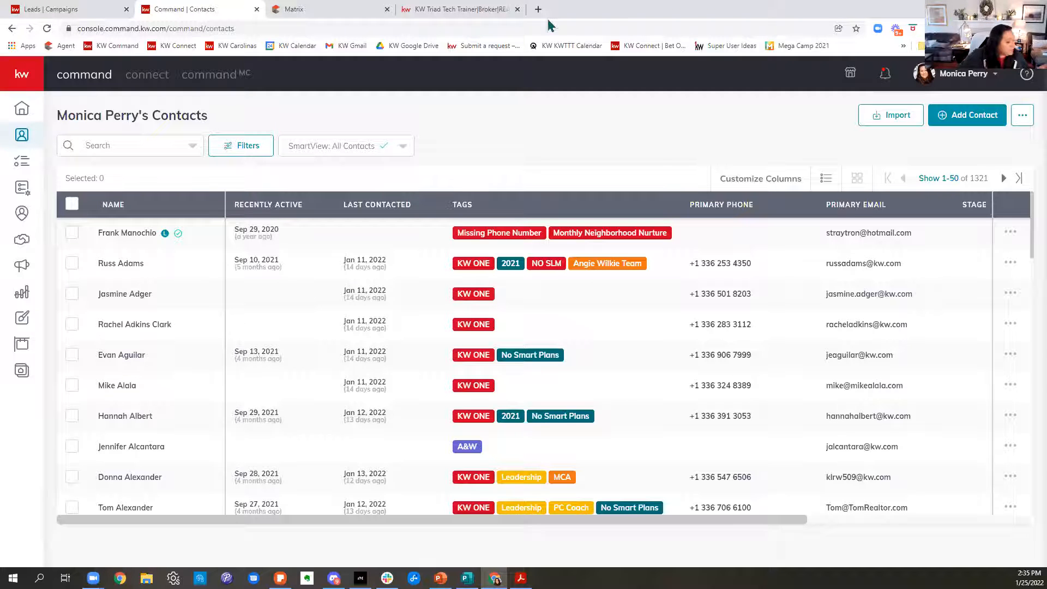
# Switch to the agent's home search website and reload its home page with an empty search.
pyautogui.click(480, 10)
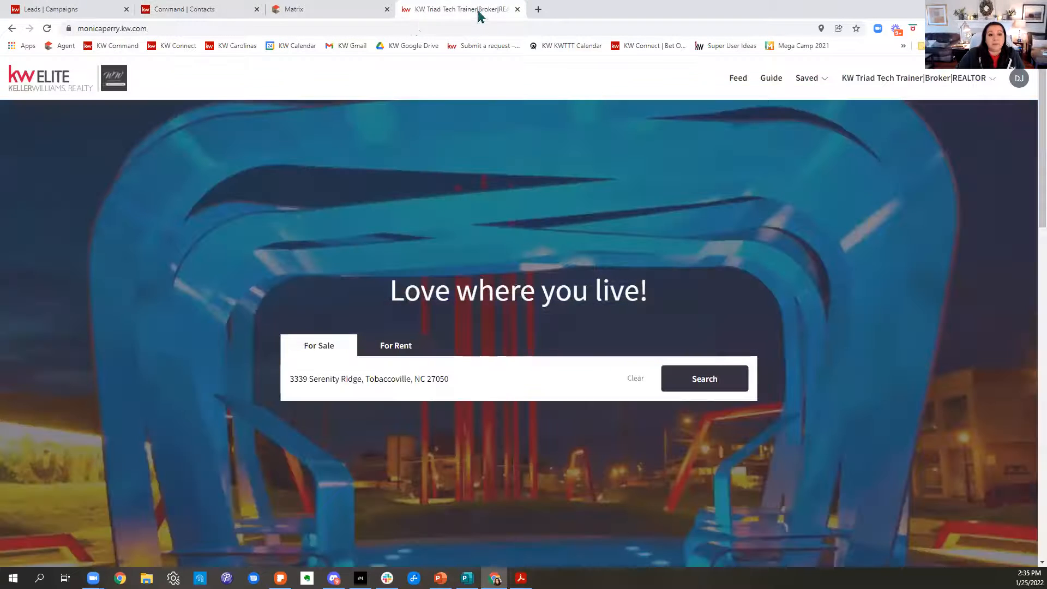
pyautogui.click(160, 29)
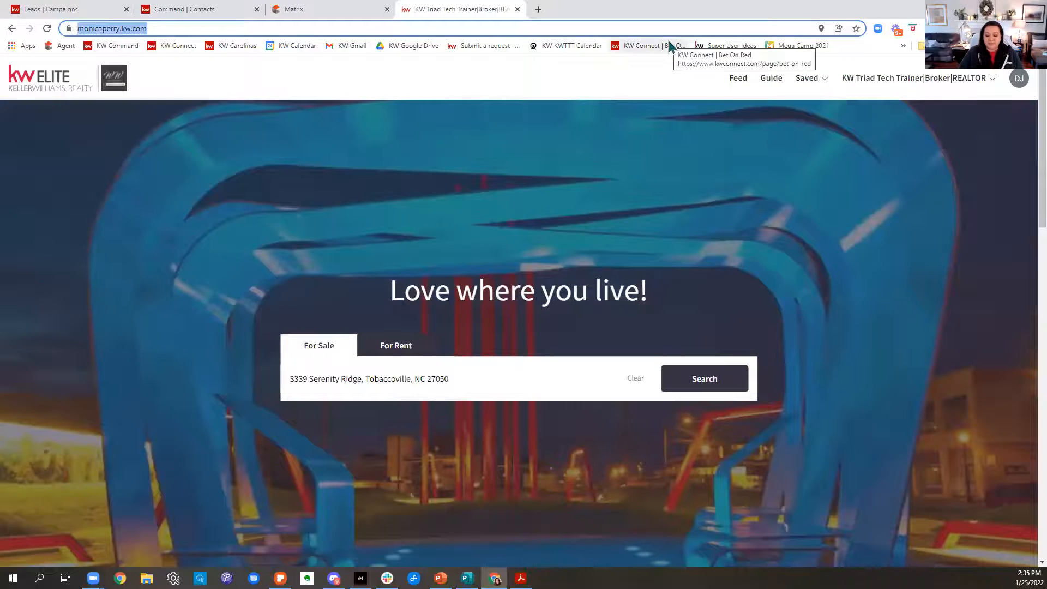
pyautogui.click(671, 46)
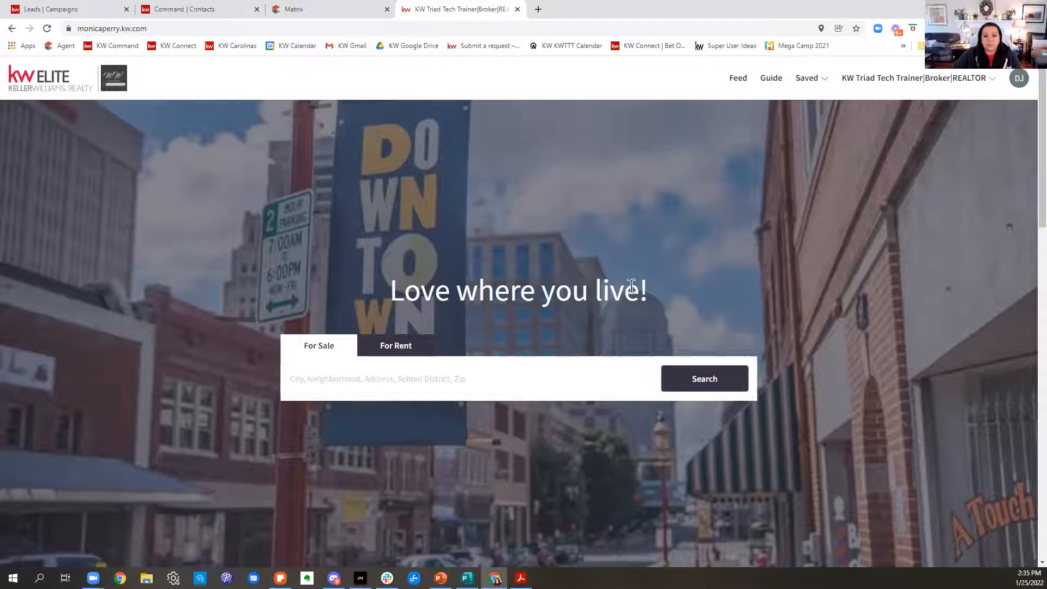
# Search for homes for sale around the current location and browse the listings found there.
pyautogui.click(498, 389)
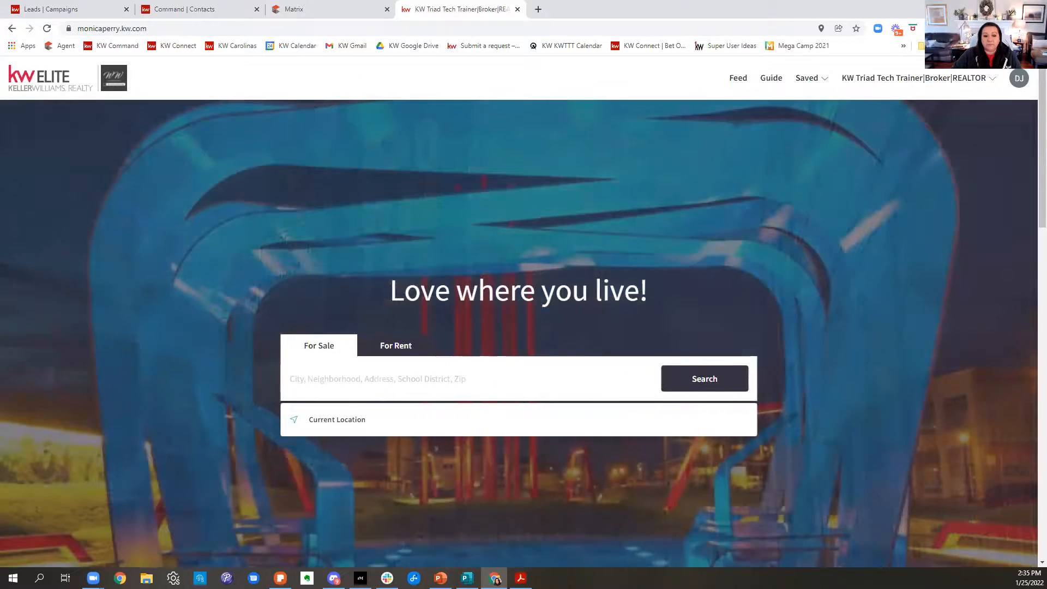
pyautogui.click(335, 420)
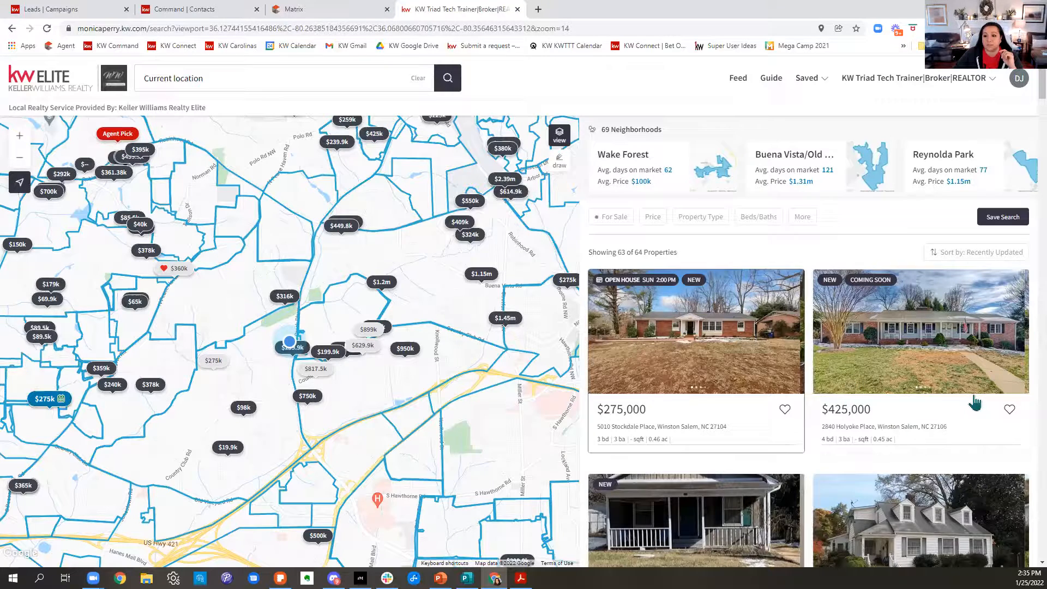
pyautogui.scroll(-1, 977, 402)
pyautogui.scroll(-3, 976, 402)
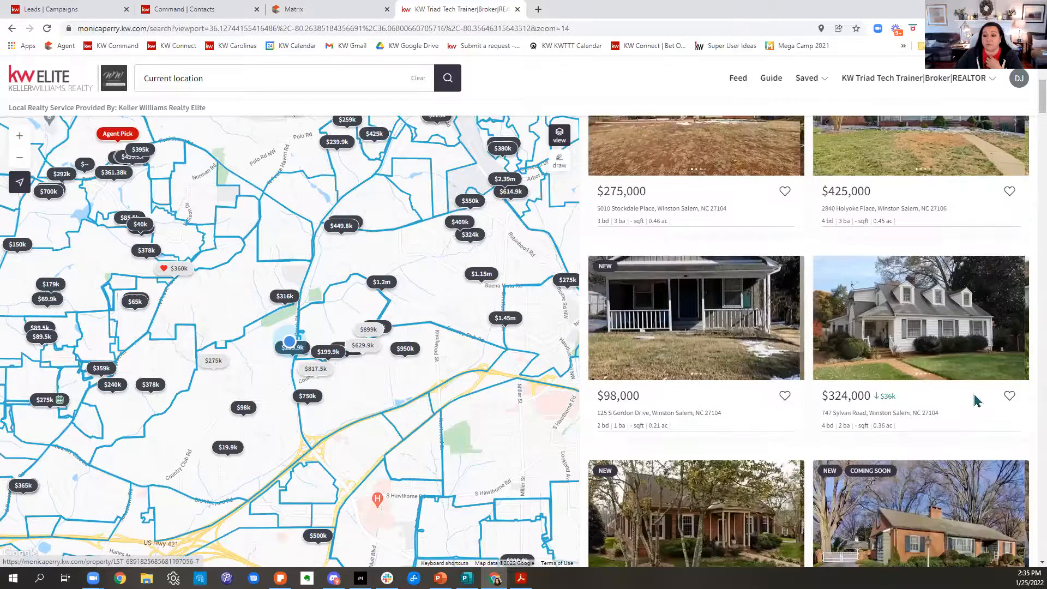
pyautogui.scroll(-5, 994, 322)
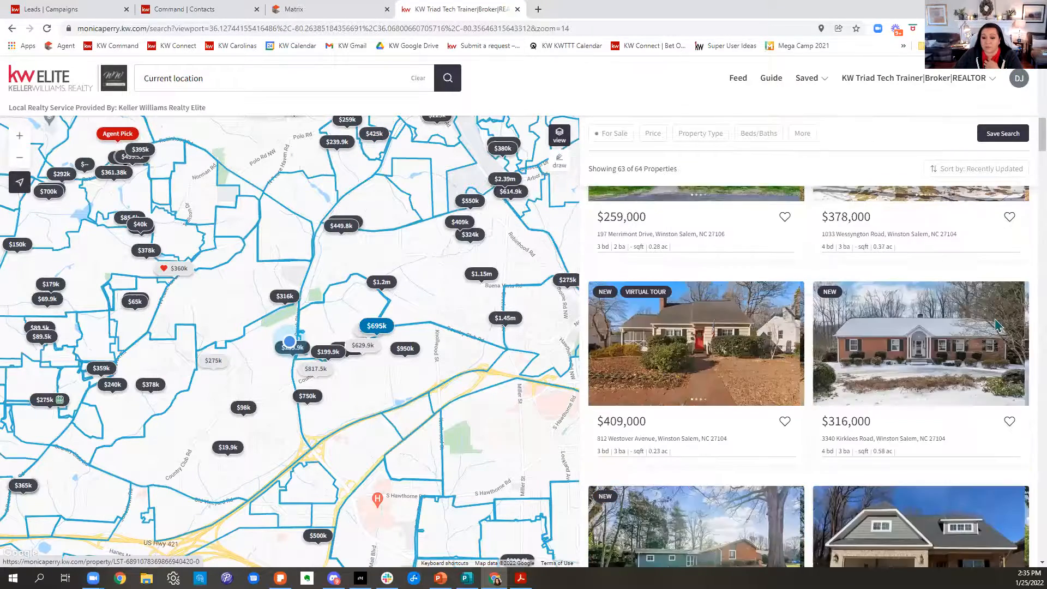
pyautogui.scroll(-5, 994, 325)
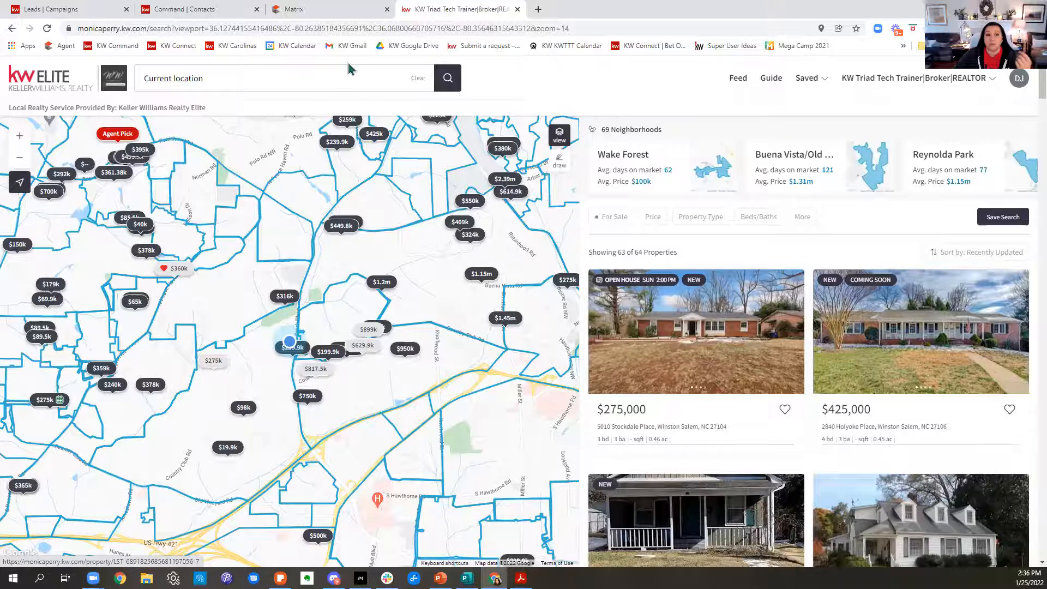
# Replace the current-location search with zip code 27104 to show the homes for sale in that area.
pyautogui.click(417, 78)
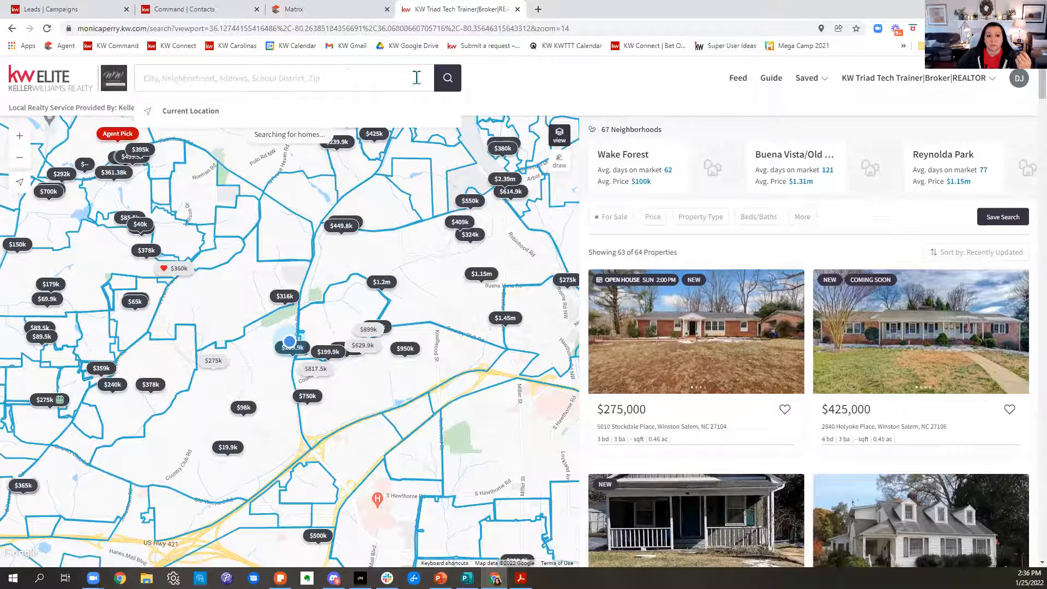
pyautogui.write('27104')
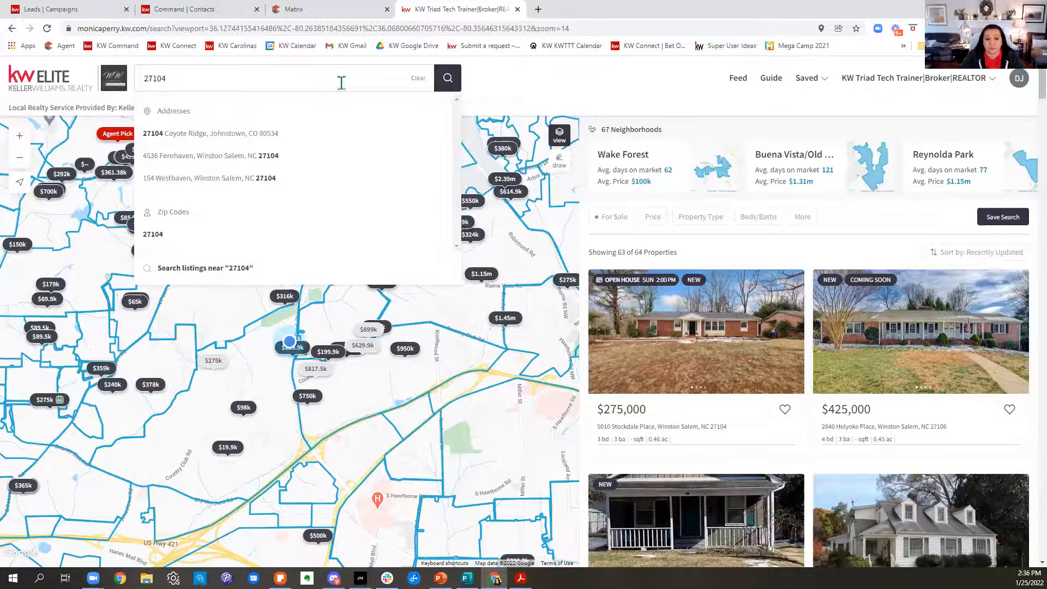
pyautogui.click(157, 234)
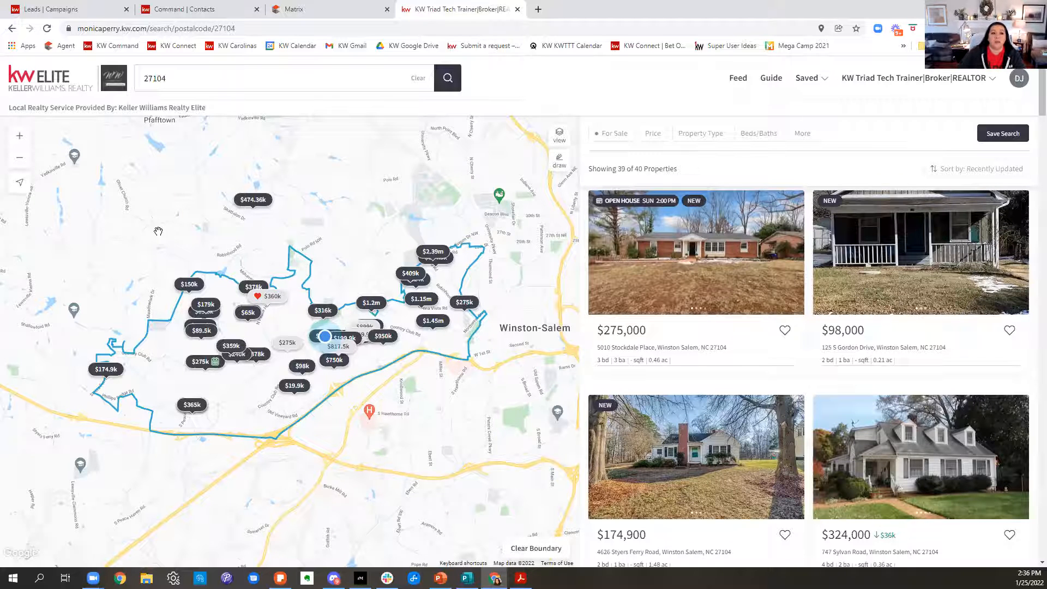
# Change the search location to the city of Winston-Salem, NC.
pyautogui.click(182, 89)
pyautogui.moveTo(181, 89); pyautogui.dragTo(124, 99)
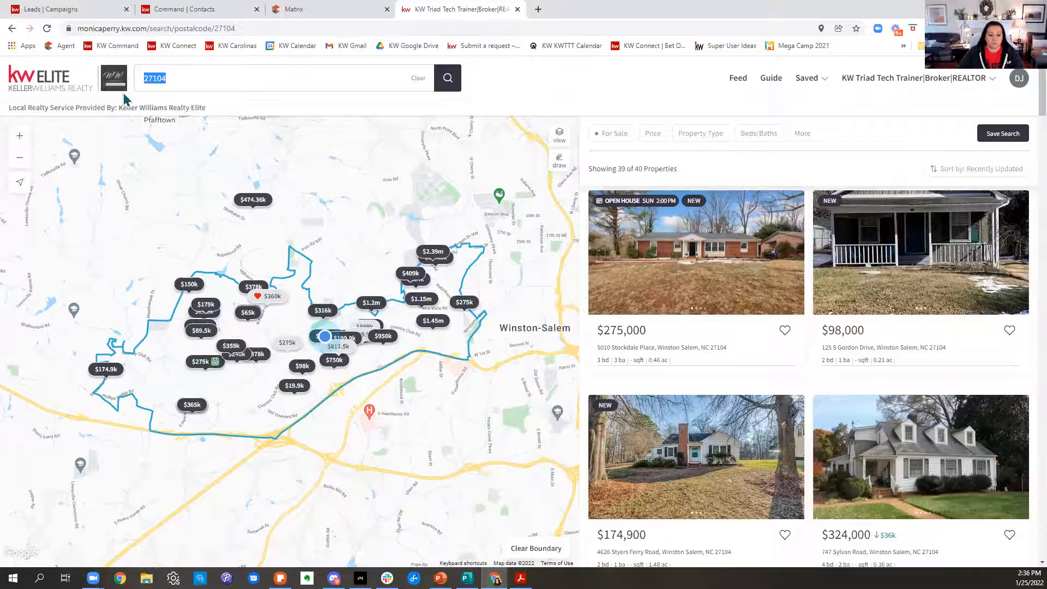
pyautogui.write('Wnst')
pyautogui.press('BackSpace')
pyautogui.press('BackSpace')
pyautogui.press('BackSpace')
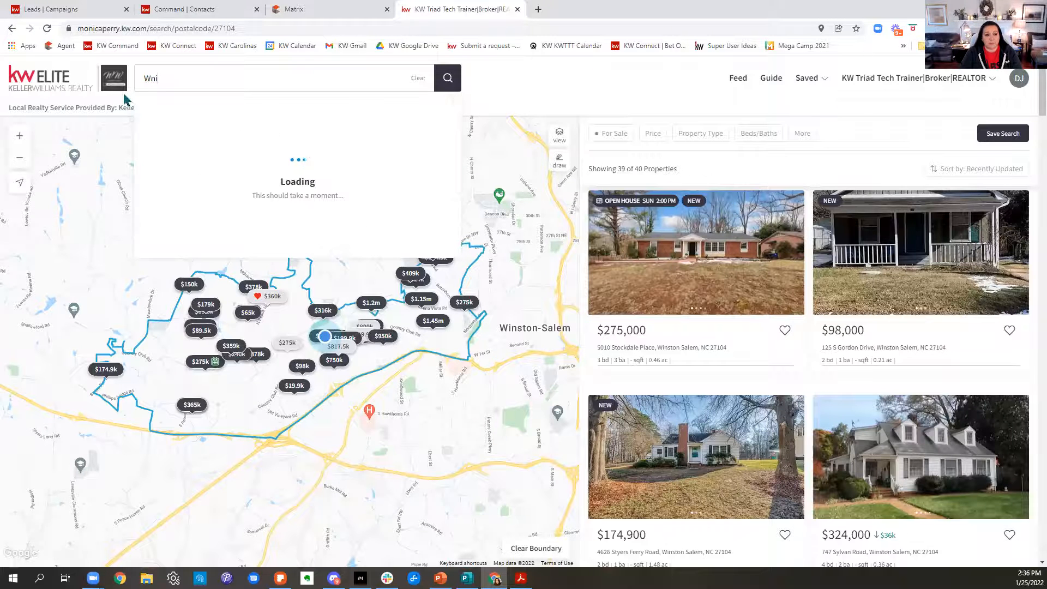
pyautogui.write('inston')
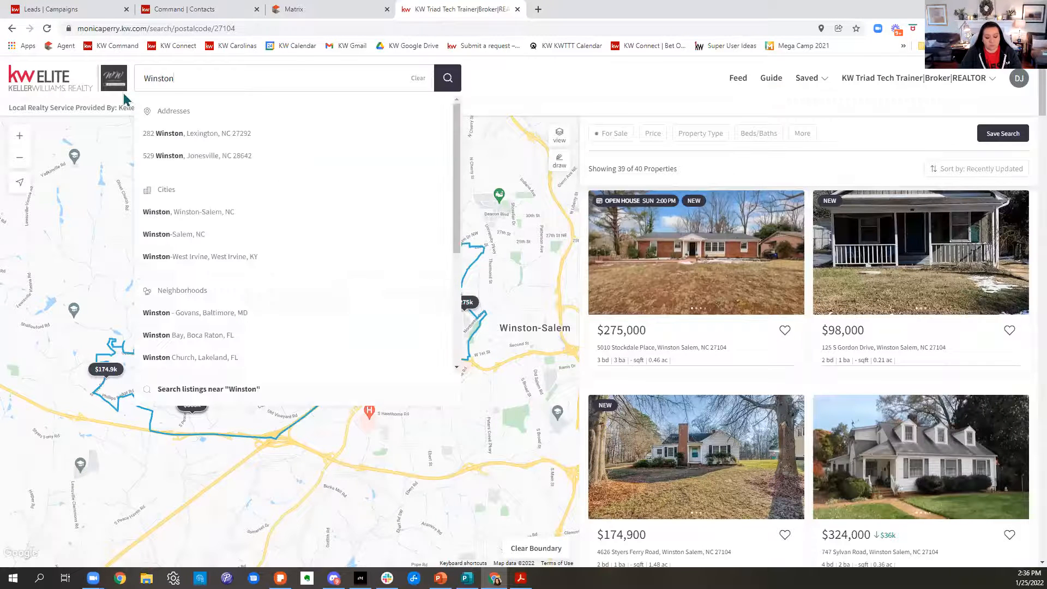
pyautogui.write('-Salem')
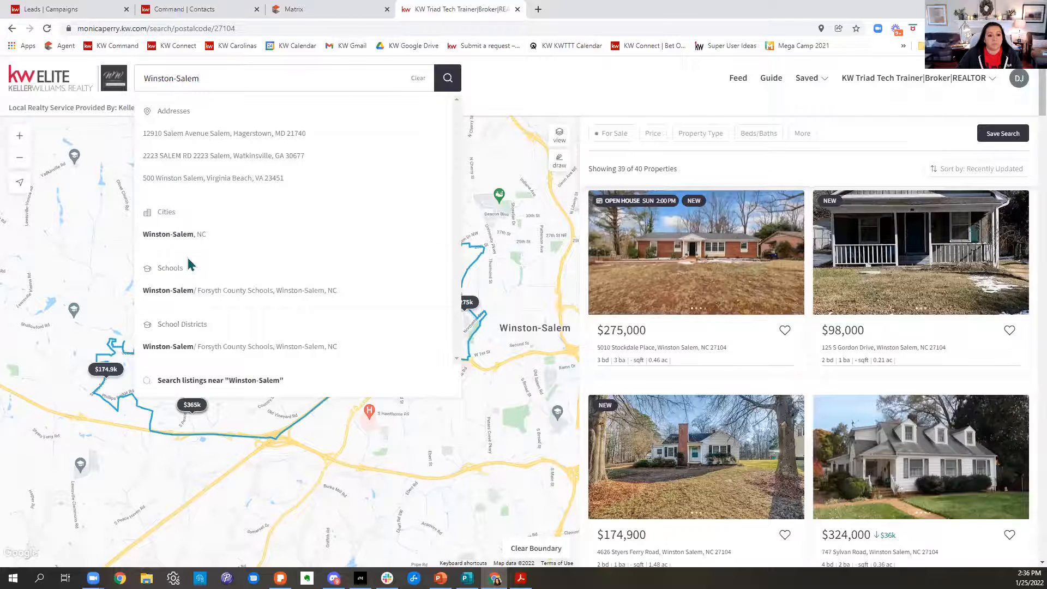
pyautogui.click(173, 244)
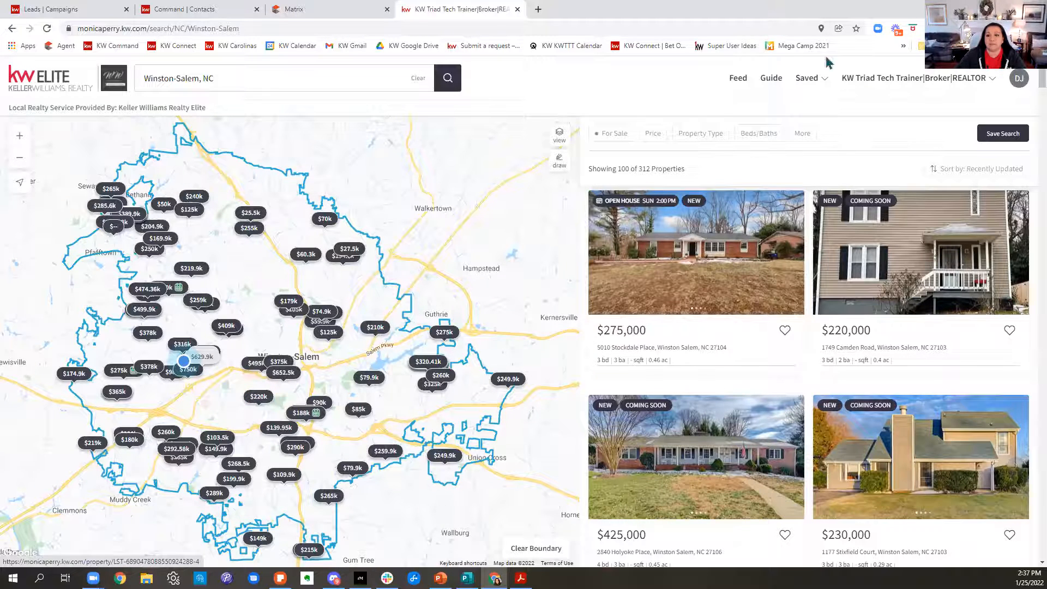
# Turn the Open House Only filter on and back off, and limit the homes to Price Reduced (< 7 days ago).
pyautogui.click(806, 136)
pyautogui.scroll(-3, 818, 215)
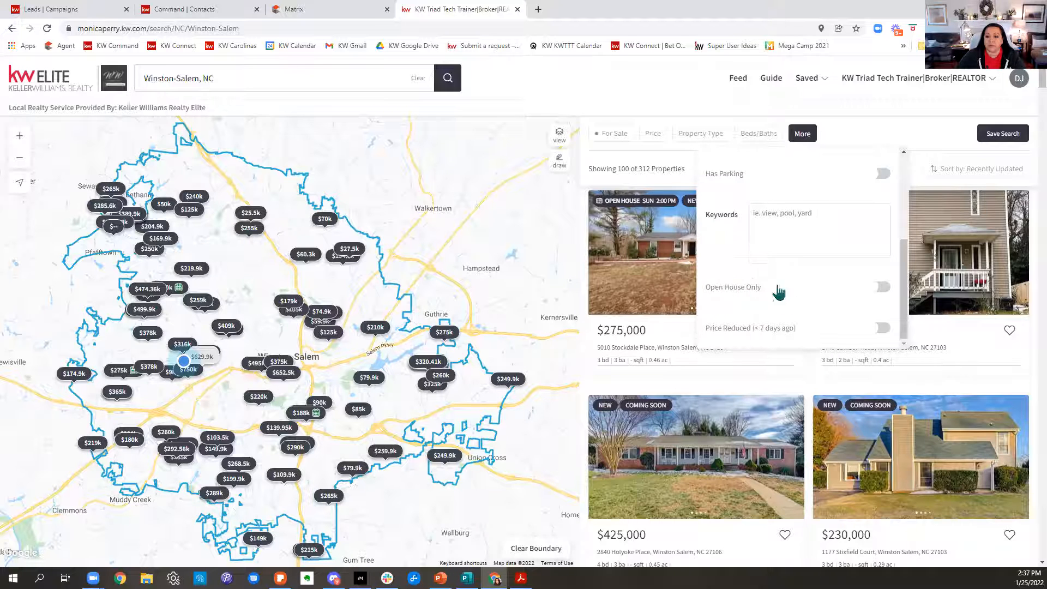
pyautogui.click(877, 289)
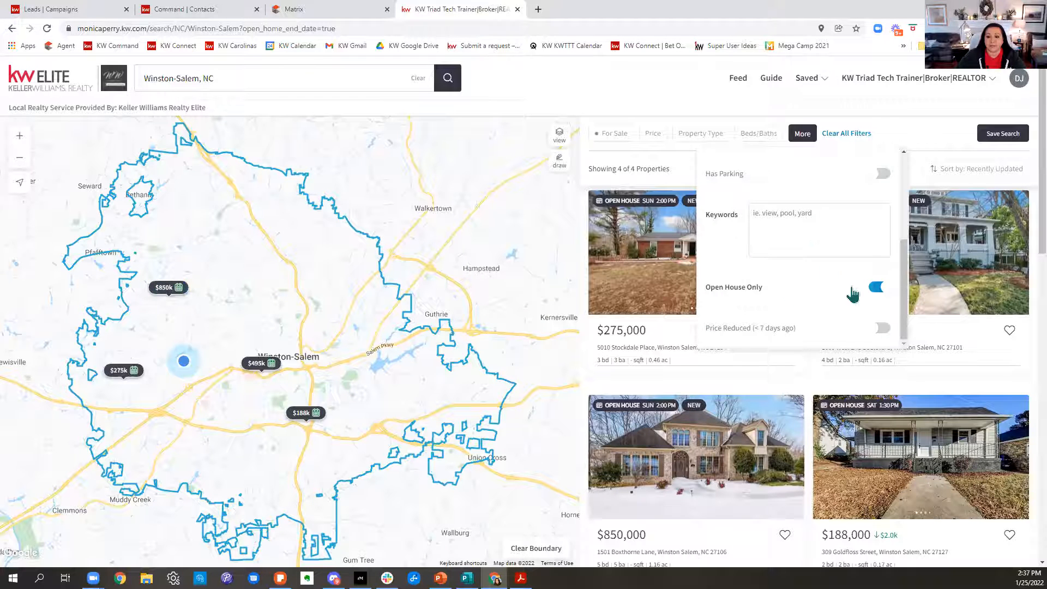
pyautogui.click(885, 289)
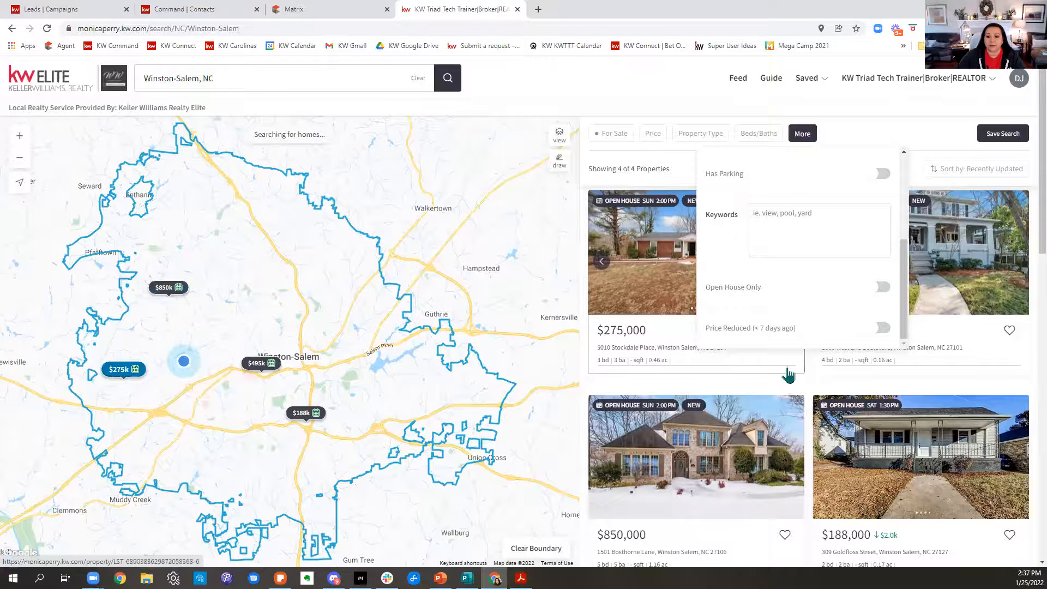
pyautogui.click(883, 329)
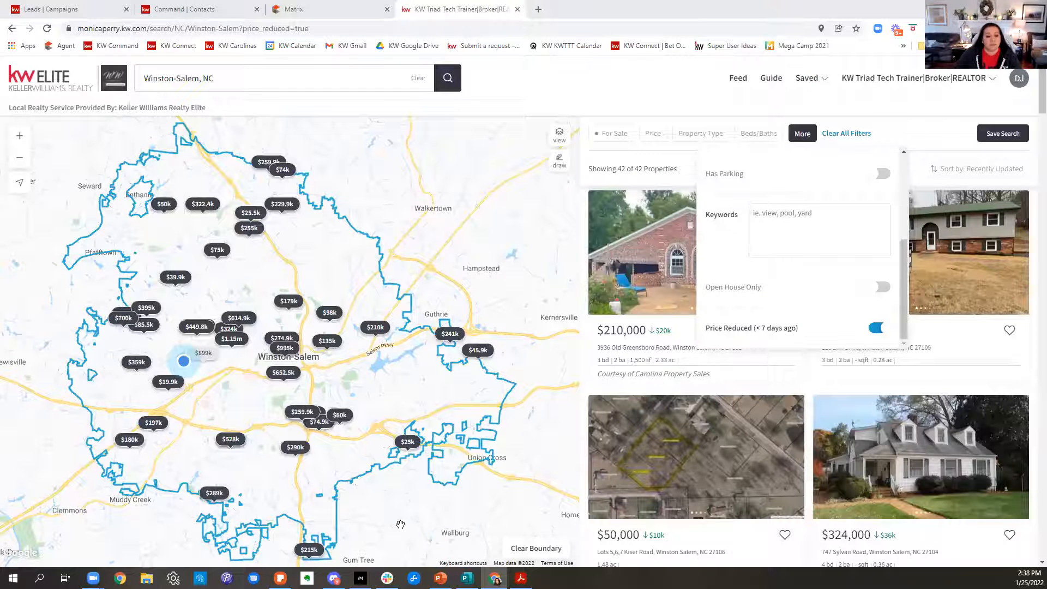
# Find Screenshot (1084) in the Screenshots folder under Pictures, and open it in Photos for cropping.
pyautogui.click(146, 579)
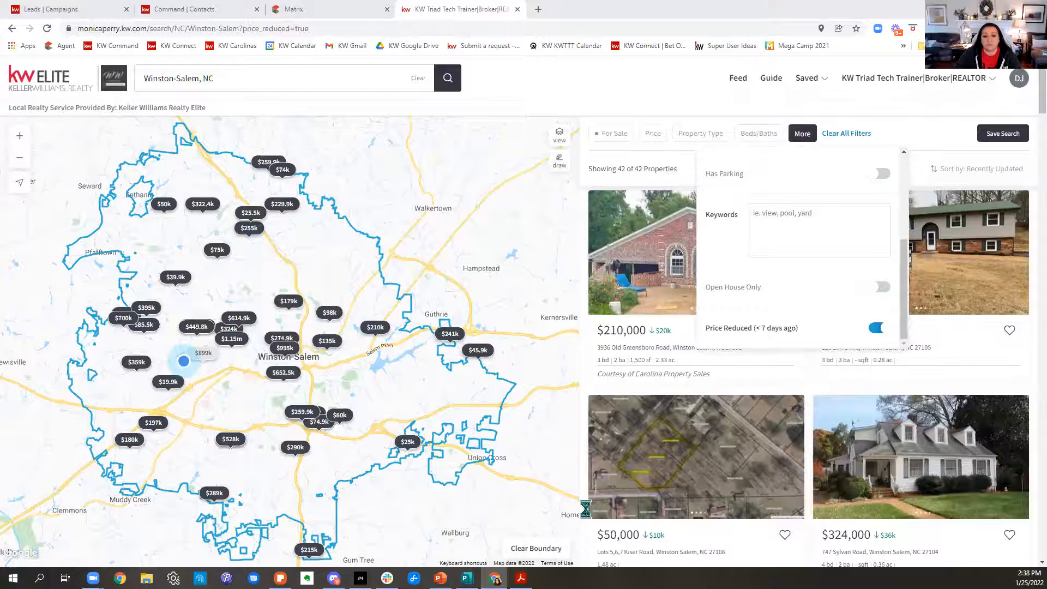
pyautogui.click(459, 383)
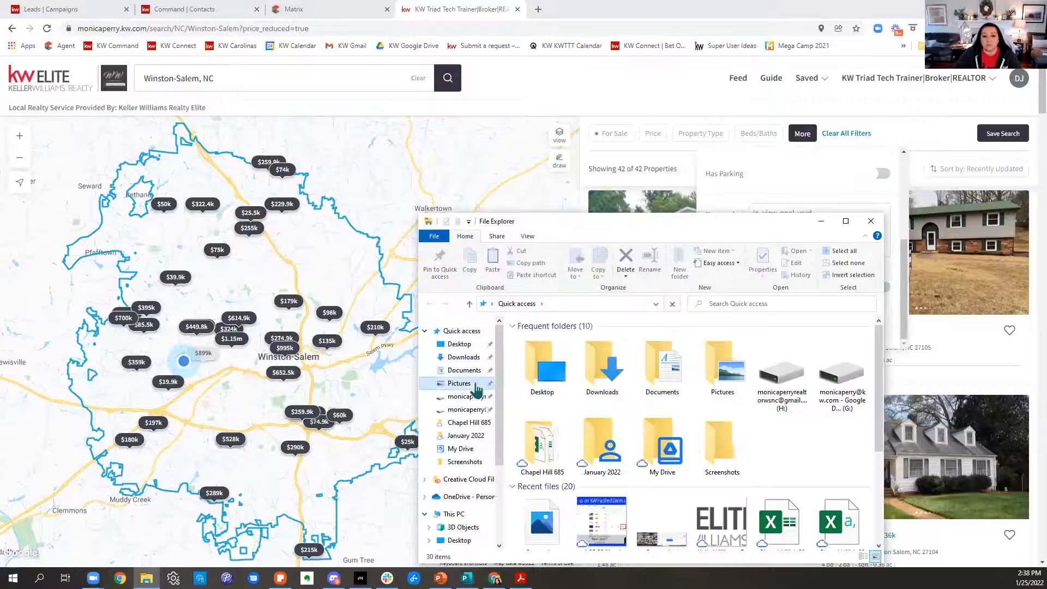
pyautogui.doubleClick(842, 351)
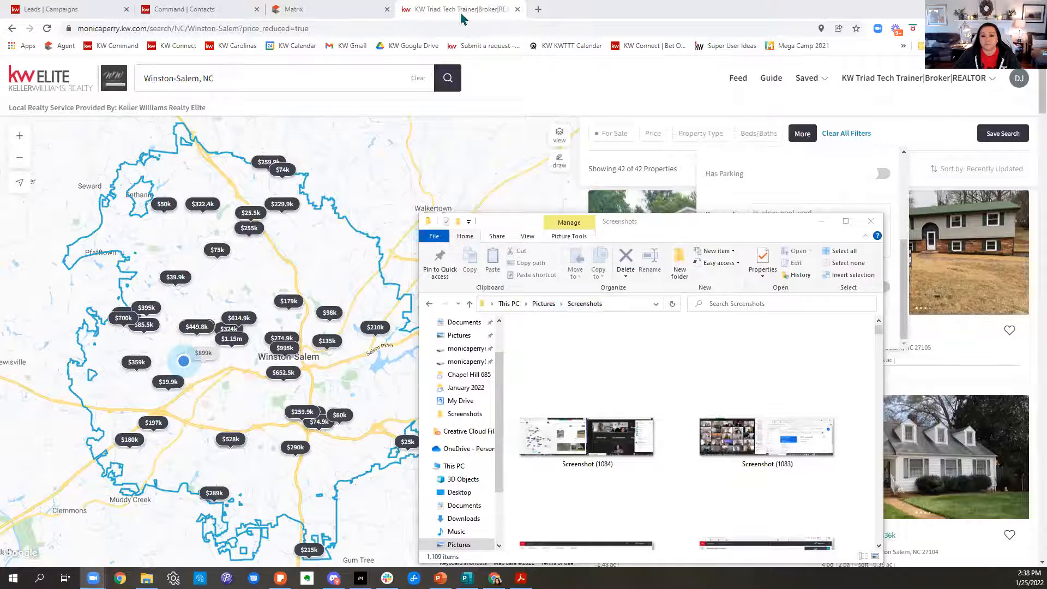
pyautogui.click(583, 436)
pyautogui.doubleClick(582, 437)
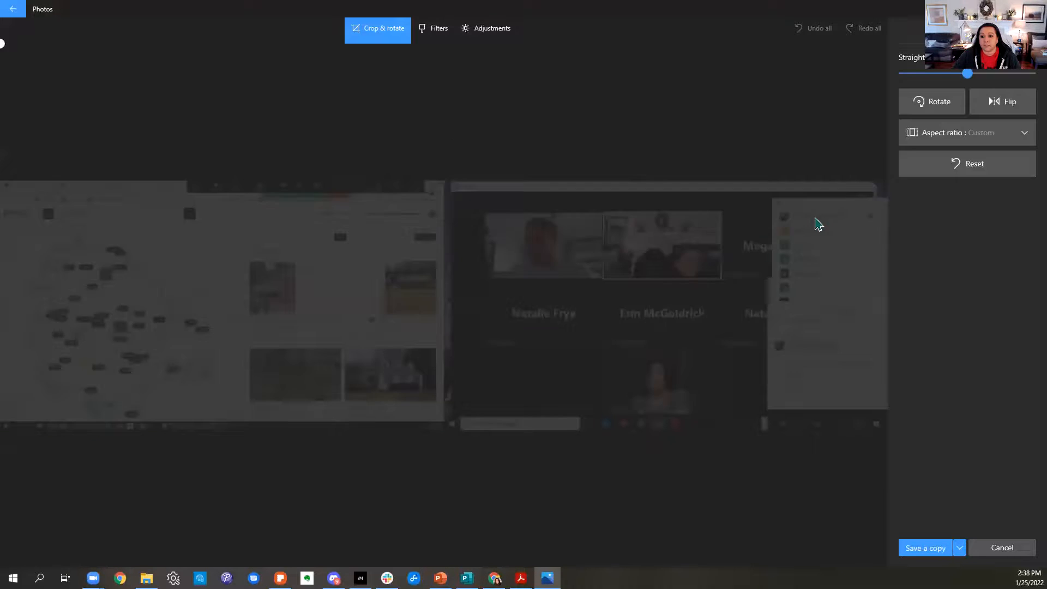
# Crop the screenshot to the Winston-Salem price map with a Square aspect ratio.
pyautogui.moveTo(866, 185); pyautogui.dragTo(234, 169)
pyautogui.moveTo(661, 65); pyautogui.dragTo(672, 162)
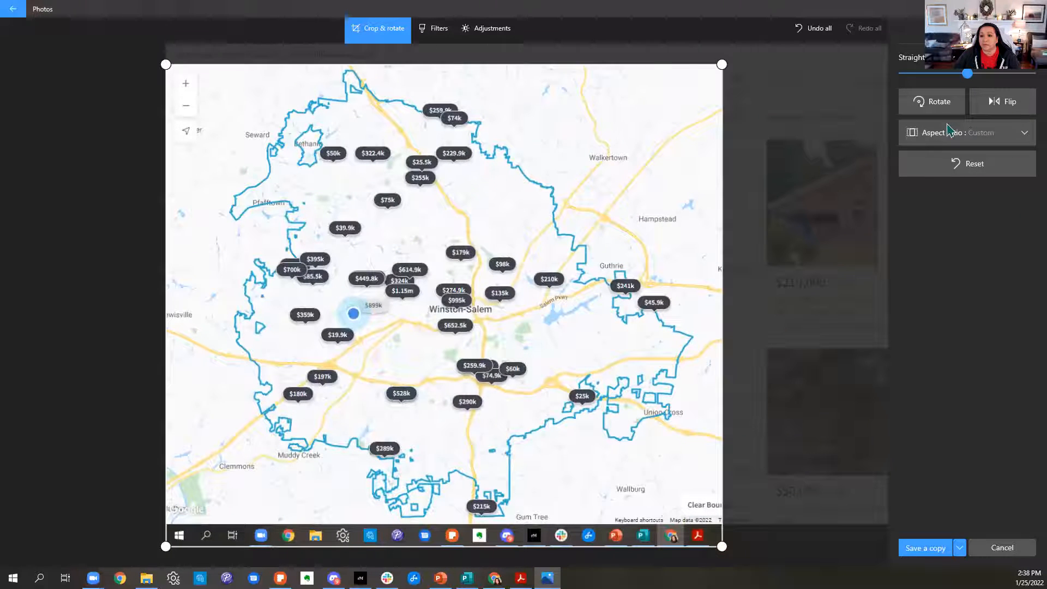
pyautogui.click(949, 132)
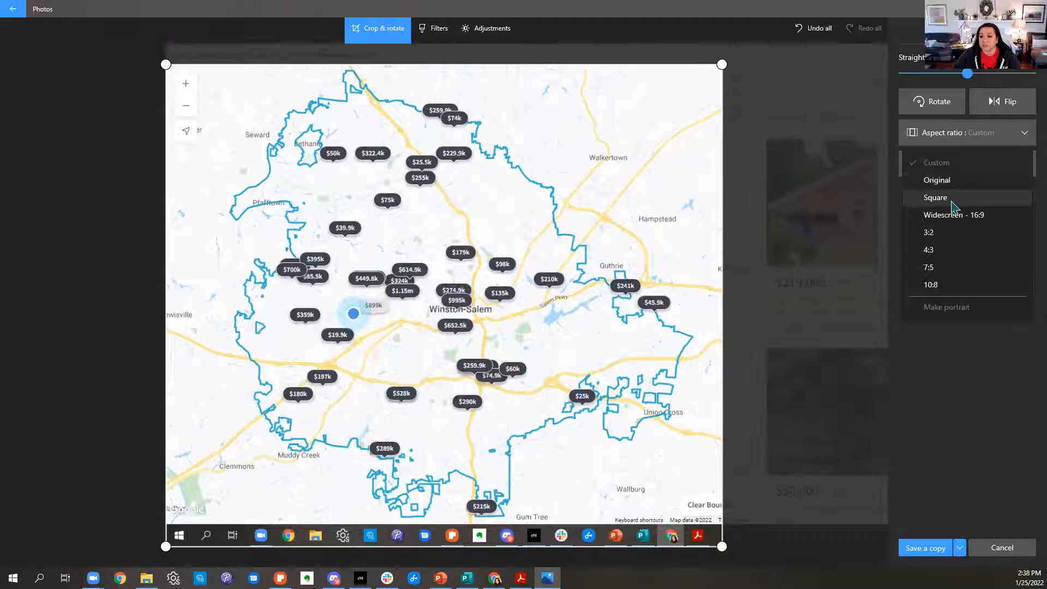
pyautogui.click(954, 203)
pyautogui.moveTo(685, 546); pyautogui.dragTo(654, 499)
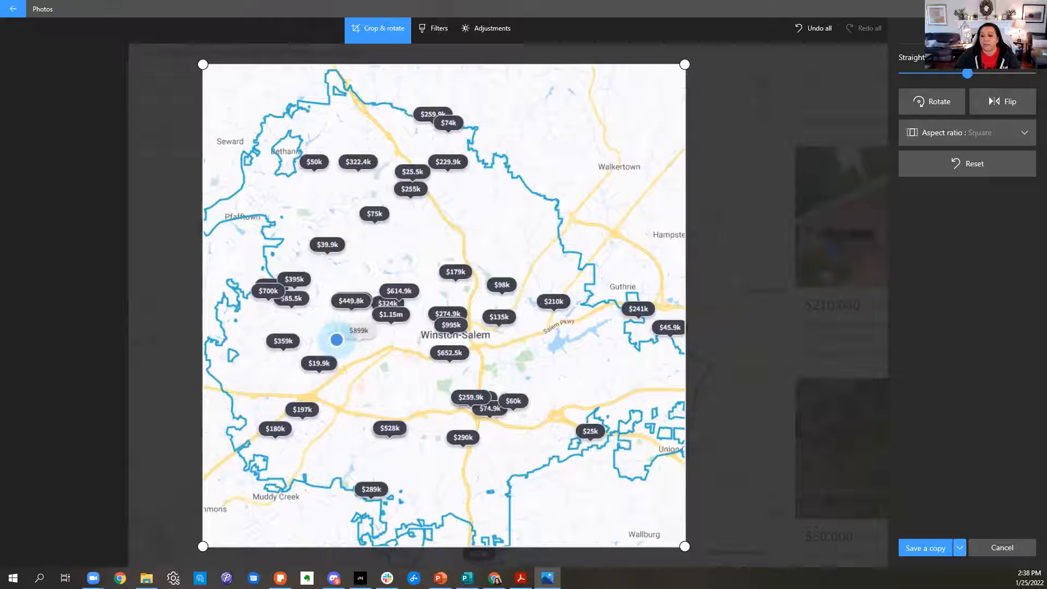
# Save the cropped map over the original Screenshot (1084) and close the image.
pyautogui.click(959, 548)
pyautogui.click(947, 532)
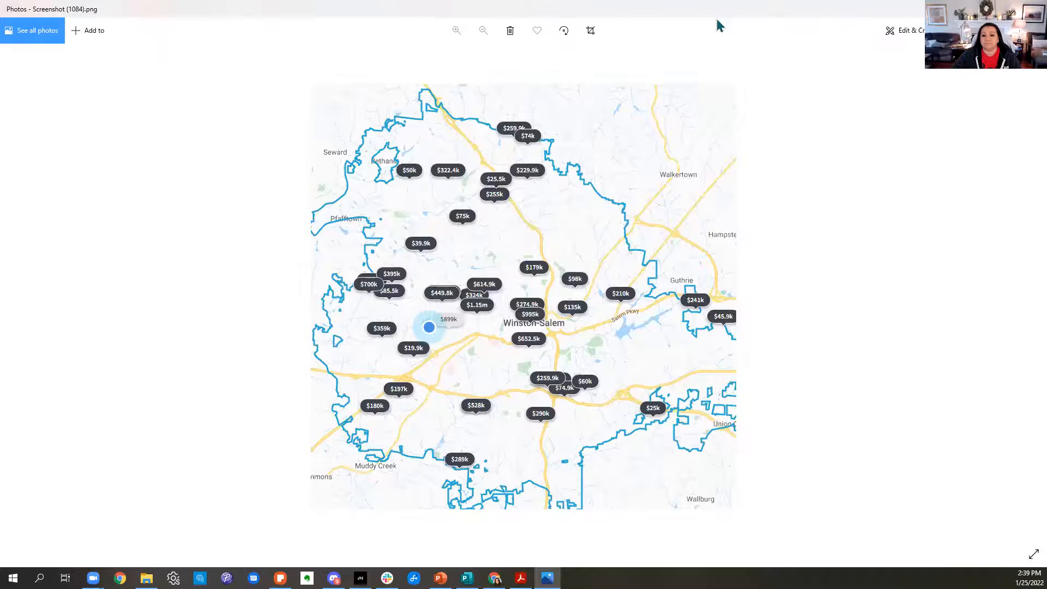
pyautogui.click(985, 9)
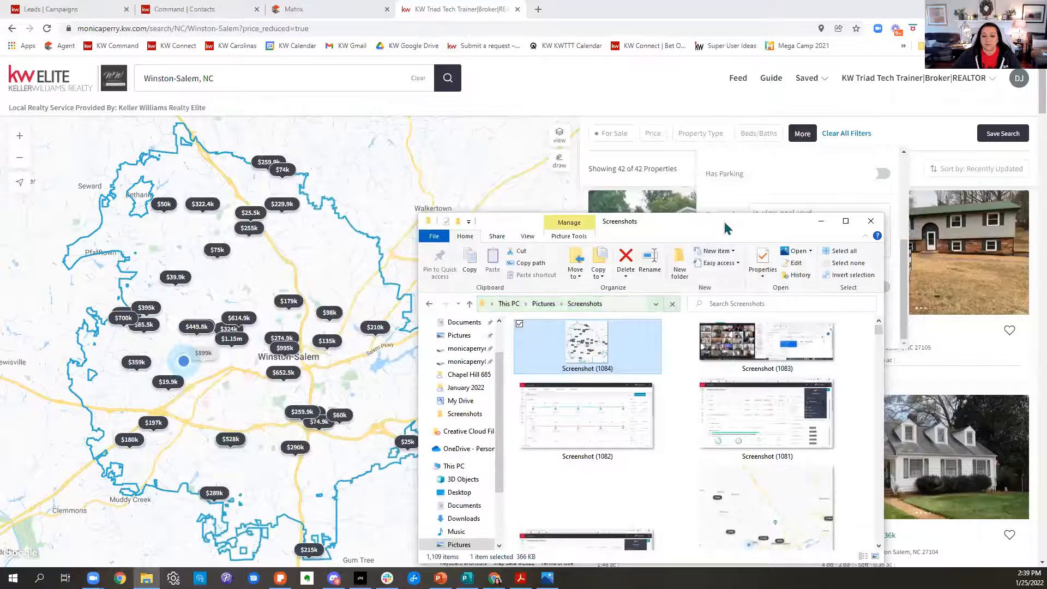
pyautogui.moveTo(725, 228); pyautogui.dragTo(827, 55)
# Return to KW Command's campaigns and start creating a new social ad campaign.
pyautogui.click(171, 12)
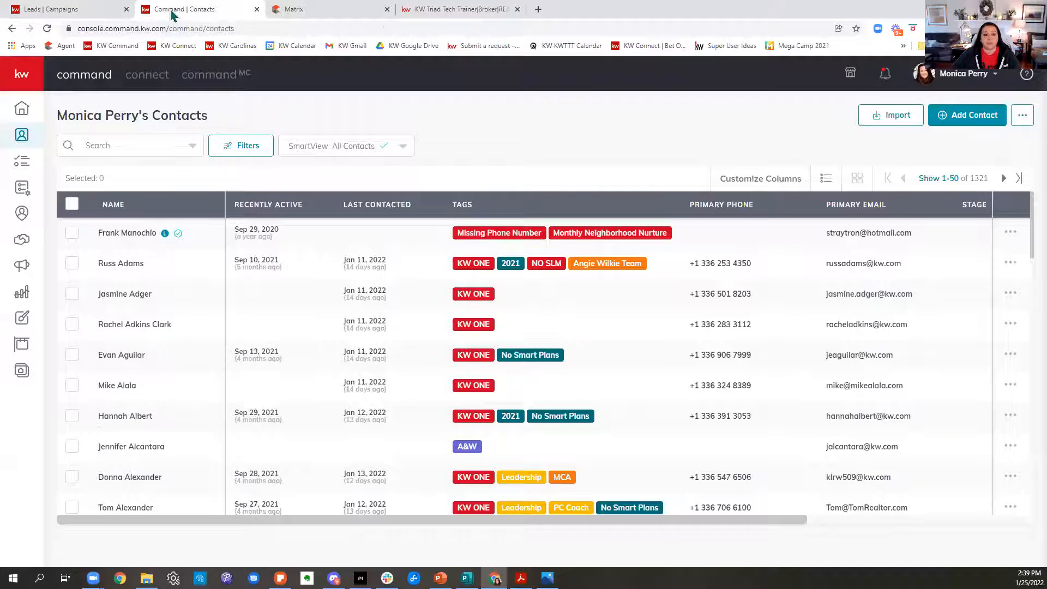
pyautogui.click(23, 269)
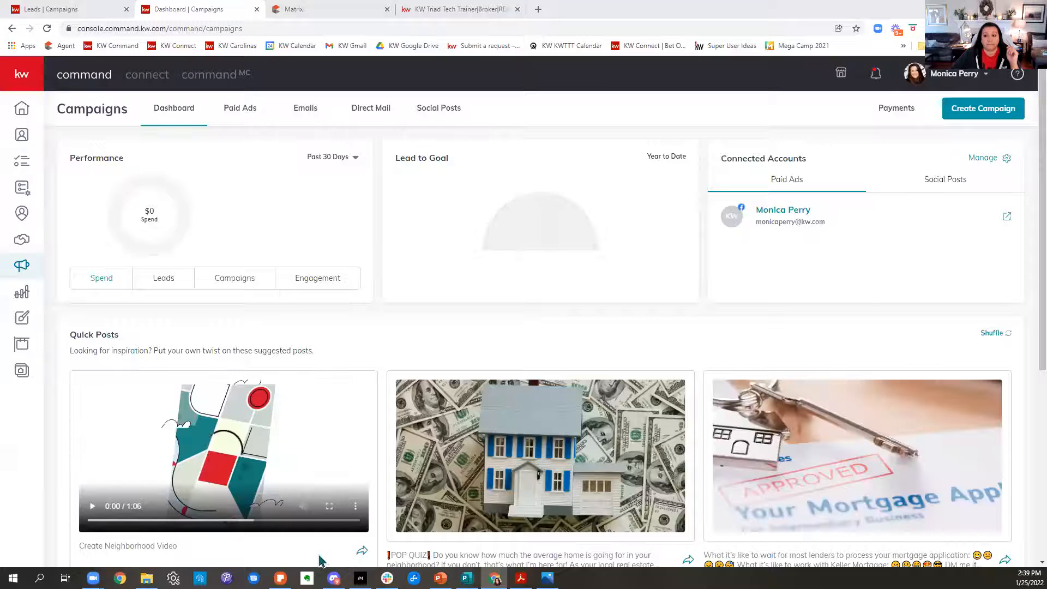
pyautogui.click(958, 108)
pyautogui.click(434, 292)
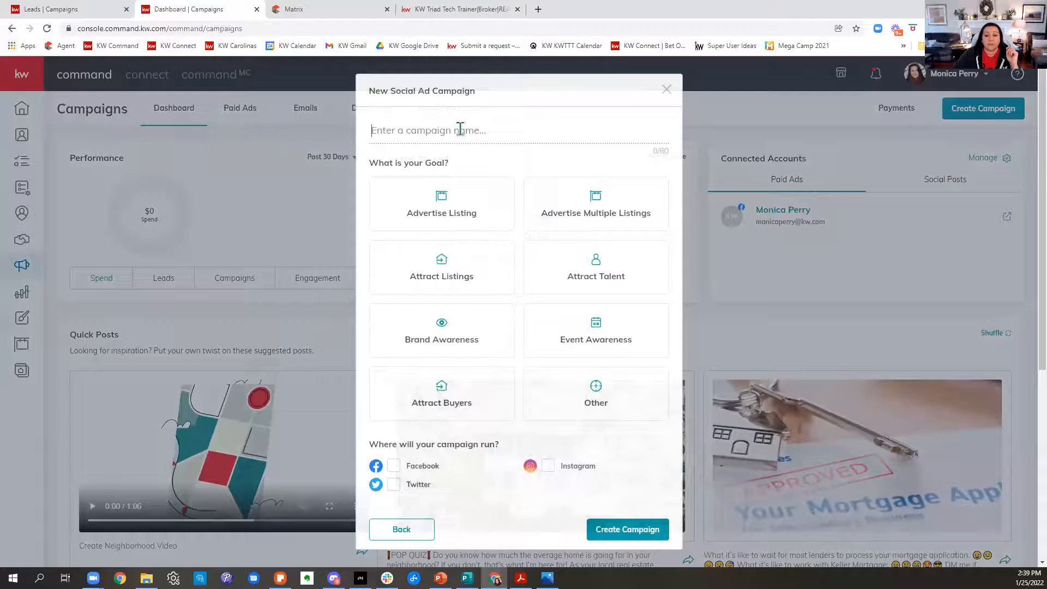
# Name the new social ad campaign "Class 1.25.22 Recently Reduced in Winston-Salem".
pyautogui.write('Clas')
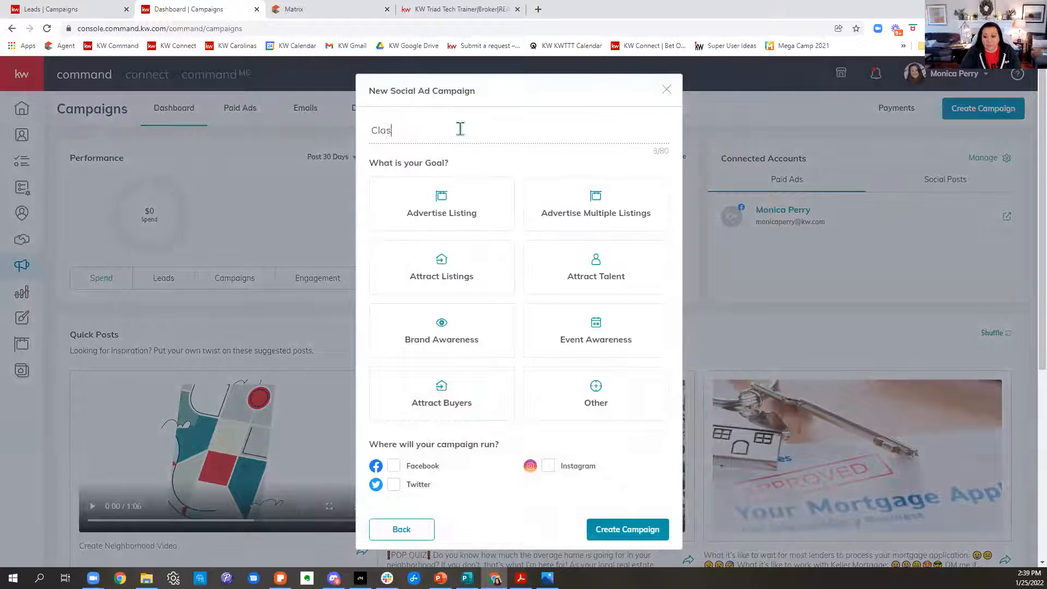
pyautogui.write('s 1.25.')
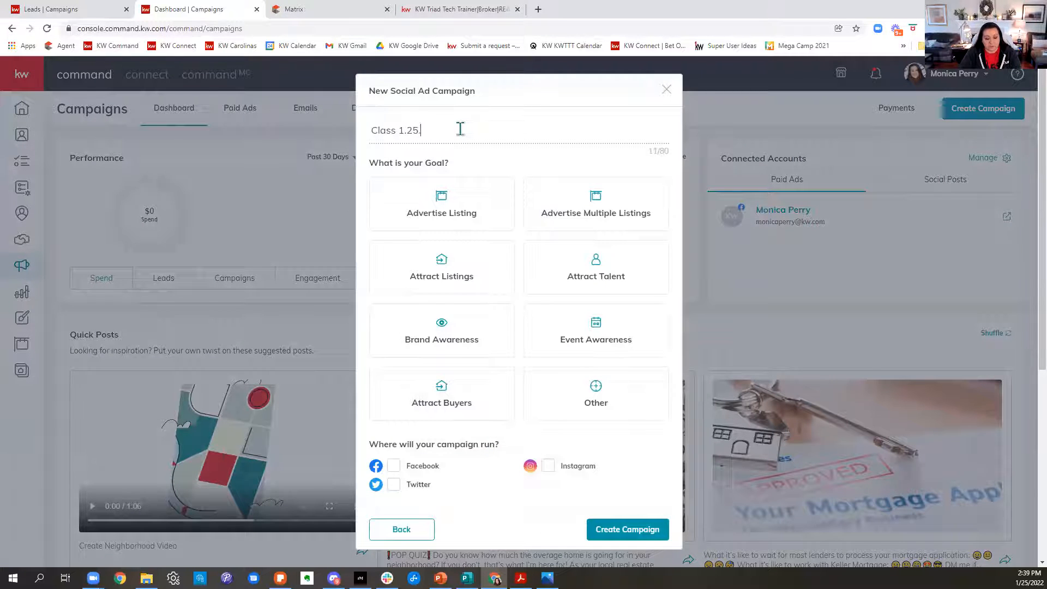
pyautogui.write('22 Recently Reduced in Winston0')
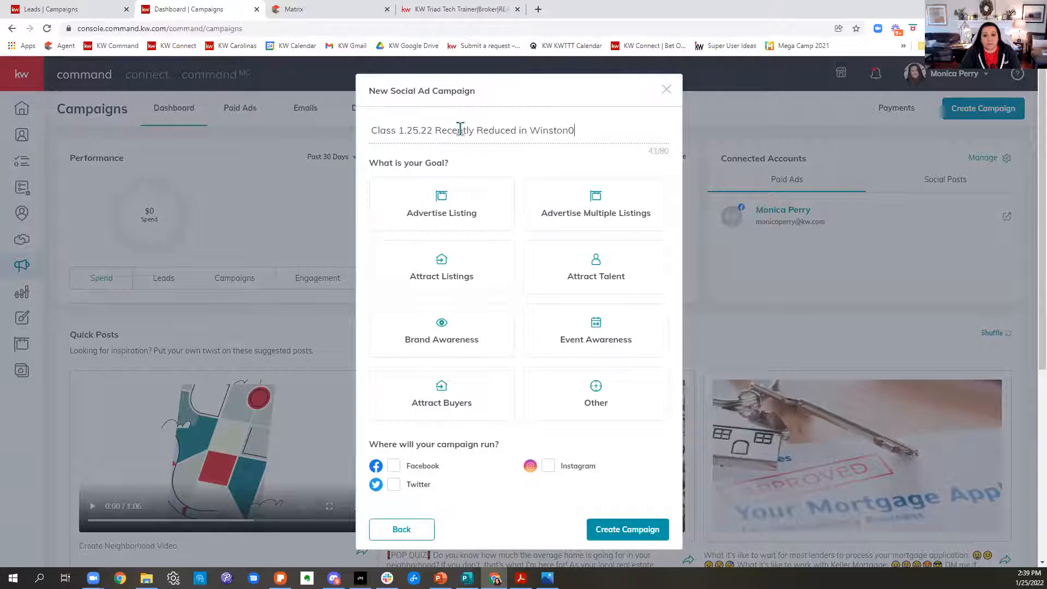
pyautogui.press('BackSpace')
pyautogui.write('-Salem')
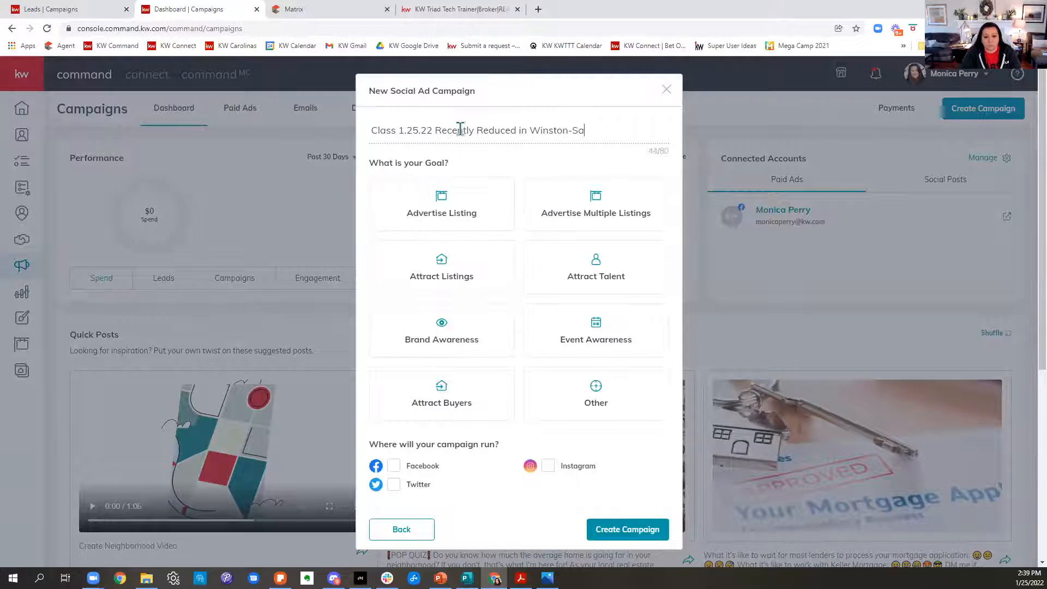
# Set the campaign goal to Attract Buyers, choose Facebook as the platform, and create the campaign.
pyautogui.click(437, 403)
pyautogui.scroll(-3, 565, 456)
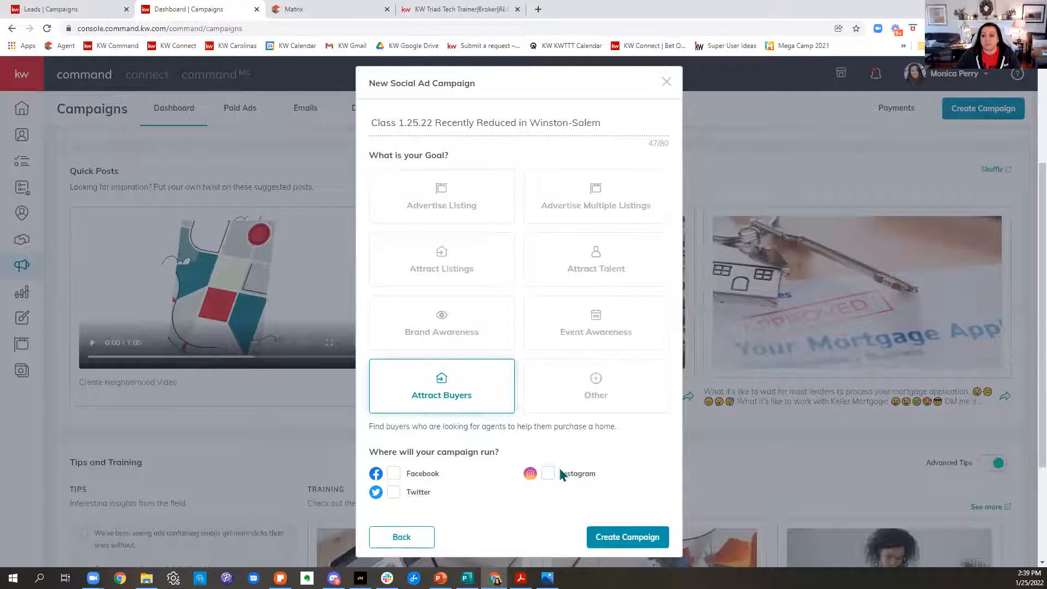
pyautogui.click(393, 473)
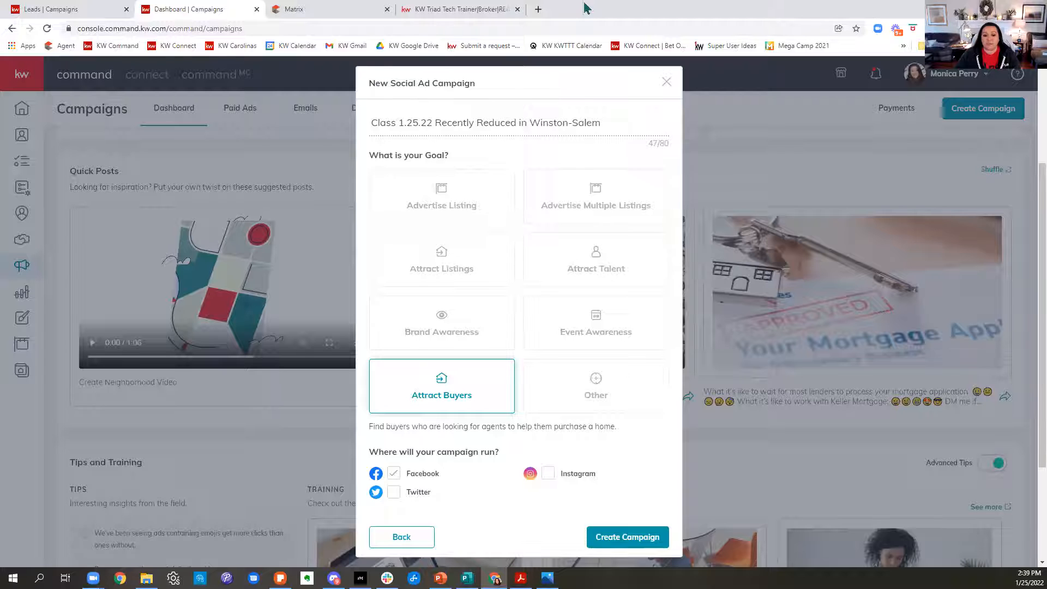
pyautogui.click(627, 537)
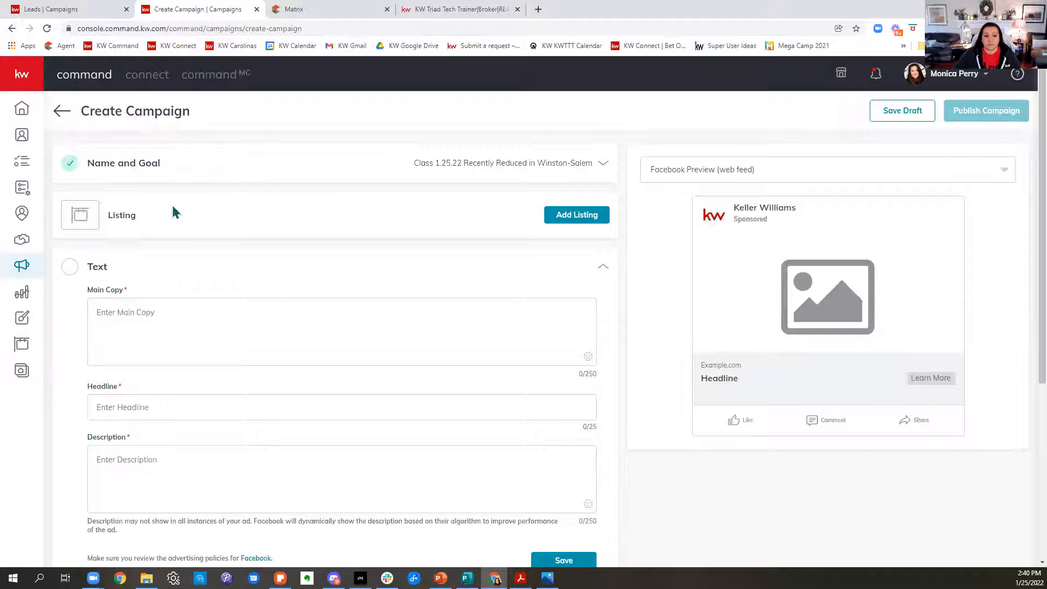
# Enter the ad's main copy: "Check out these recently price improved homes in Winston-Salem, NC!".
pyautogui.click(176, 308)
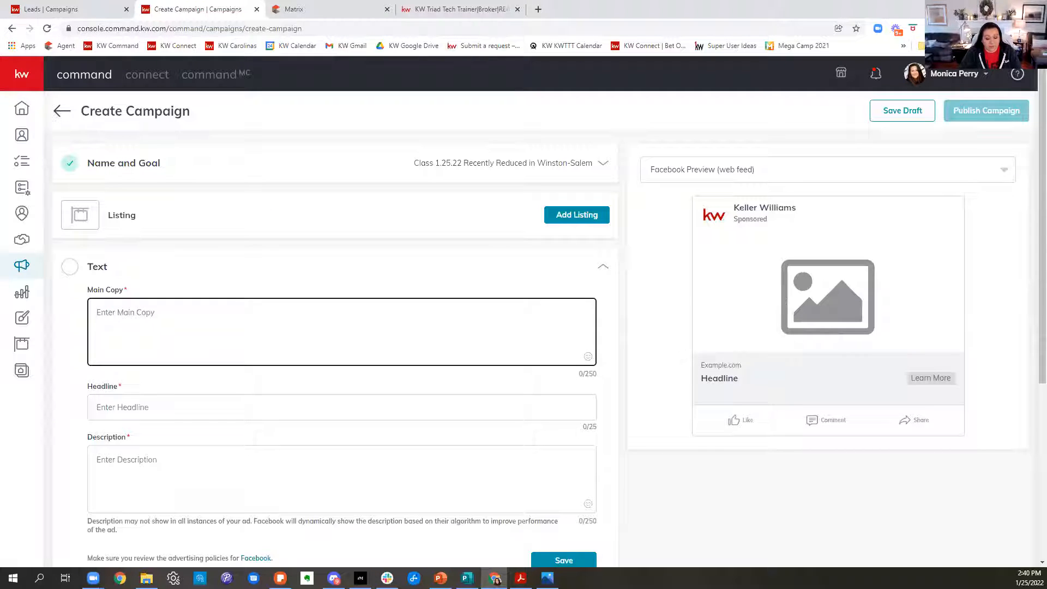
pyautogui.write('Check out these recent')
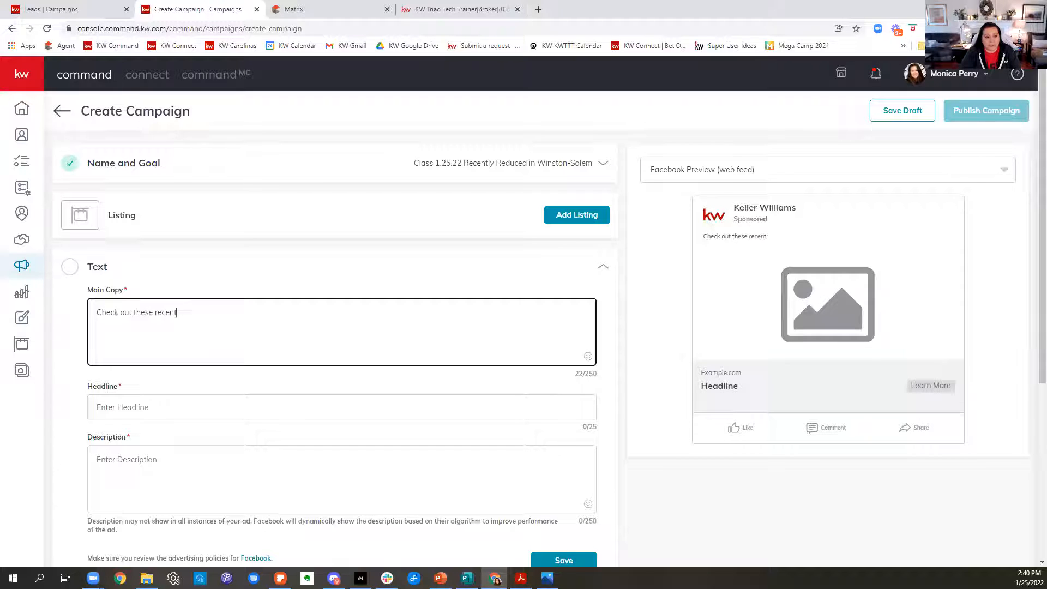
pyautogui.write('ly price improv')
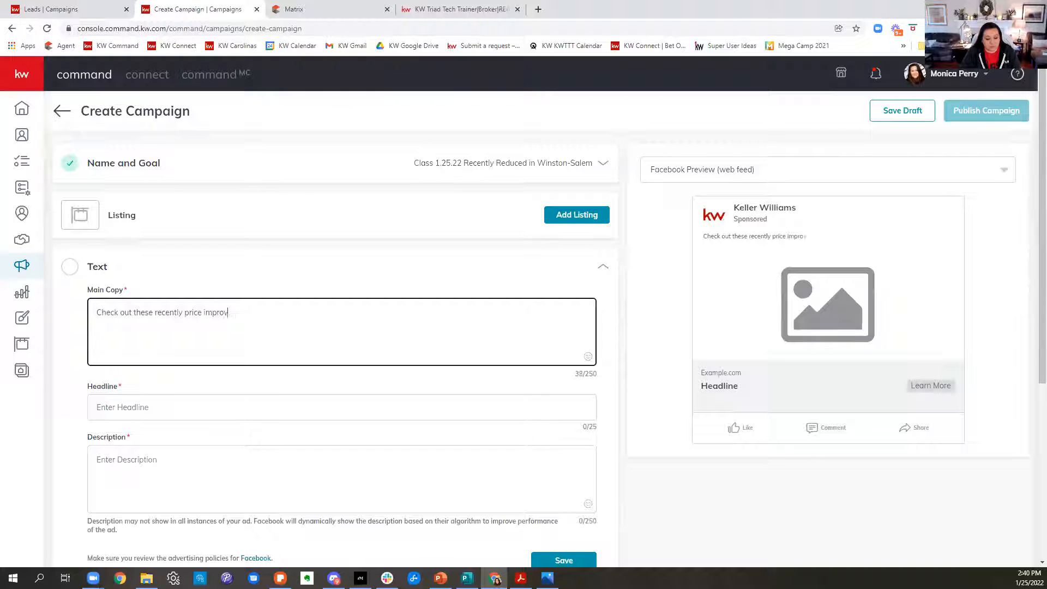
pyautogui.write('ed homes in Winston')
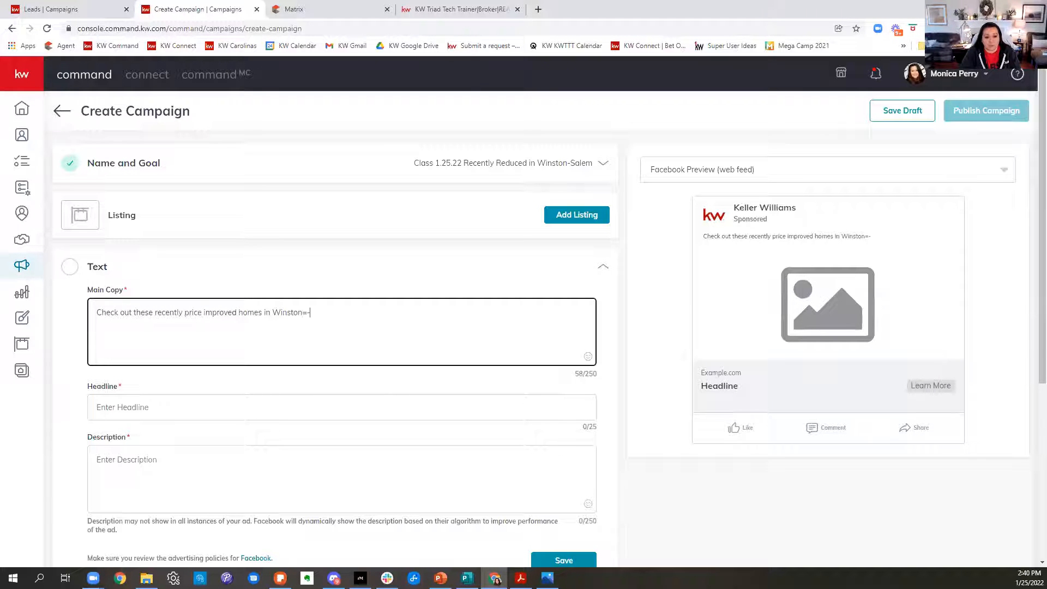
pyautogui.write('-')
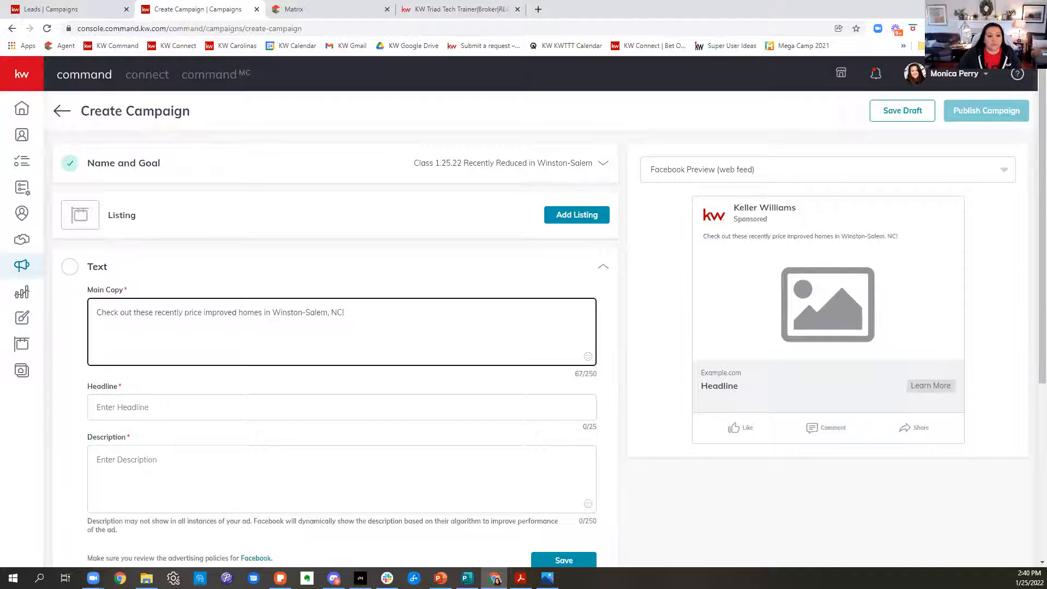
pyautogui.click(244, 409)
pyautogui.write('Recently Re')
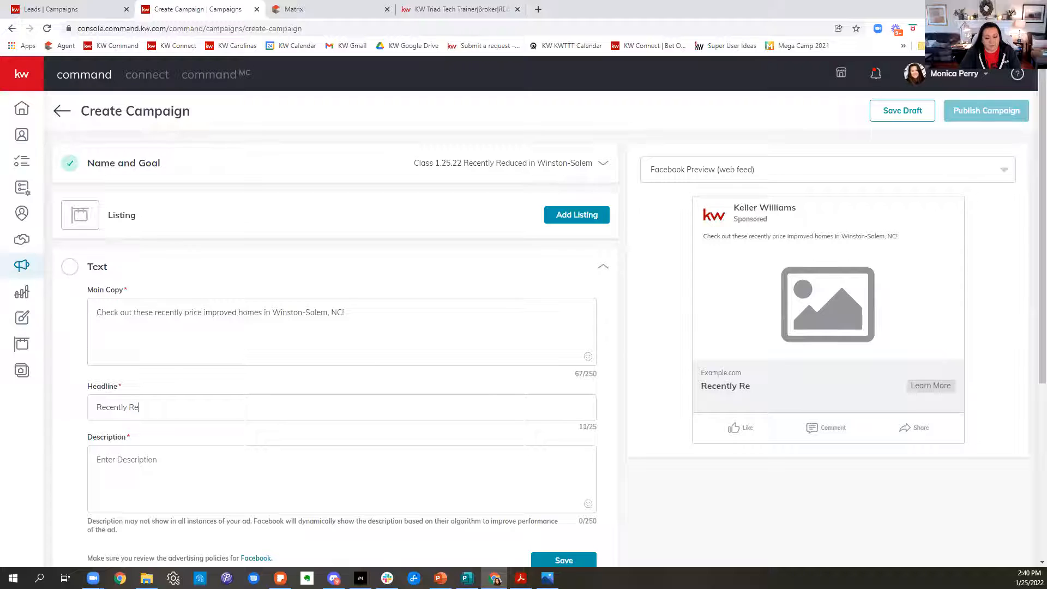
pyautogui.write('cued Homes in')
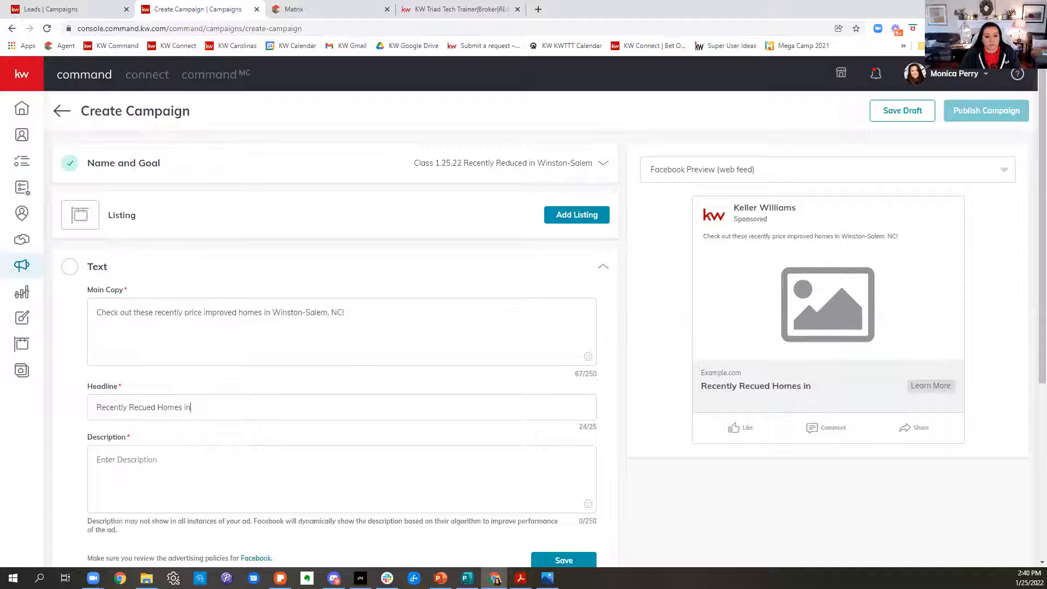
pyautogui.hotkey('ctrl', 'a')
pyautogui.press('BackSpace')
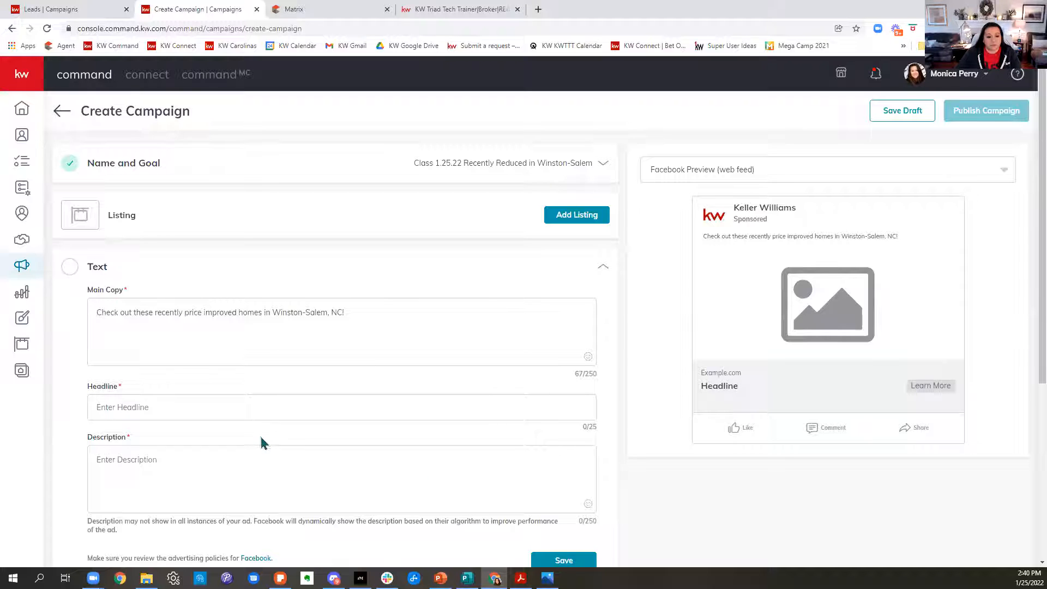
# Set the ad headline to "Recently Reduced!".
pyautogui.write('Recently ')
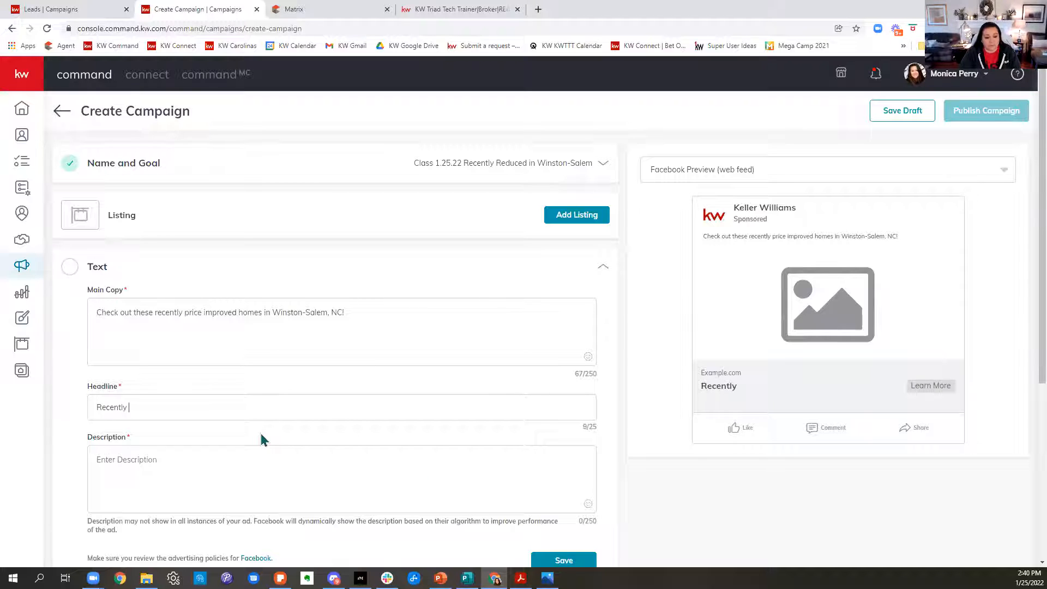
pyautogui.write('Reduced')
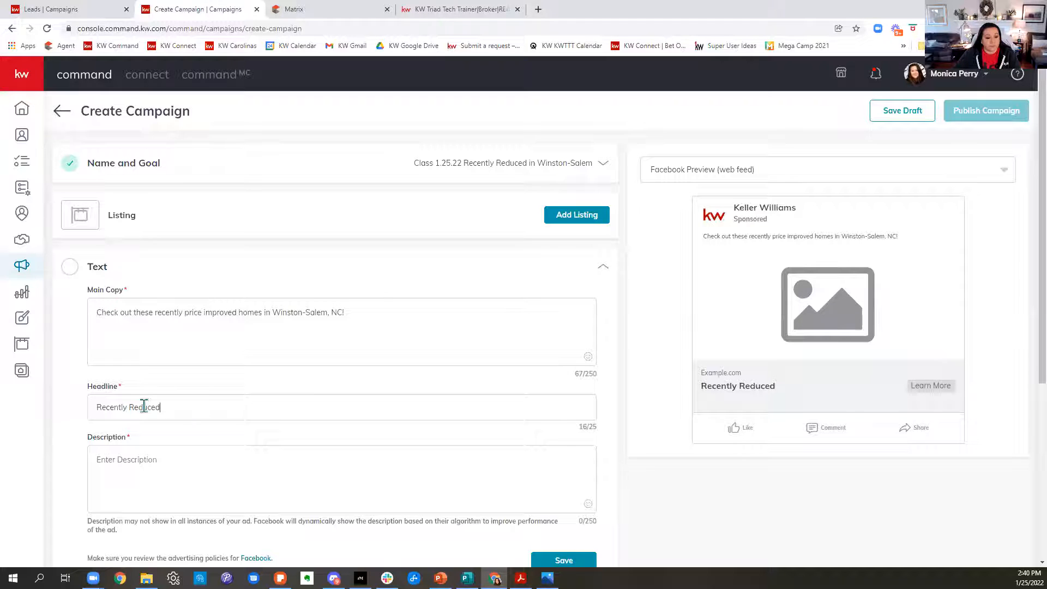
pyautogui.write('!')
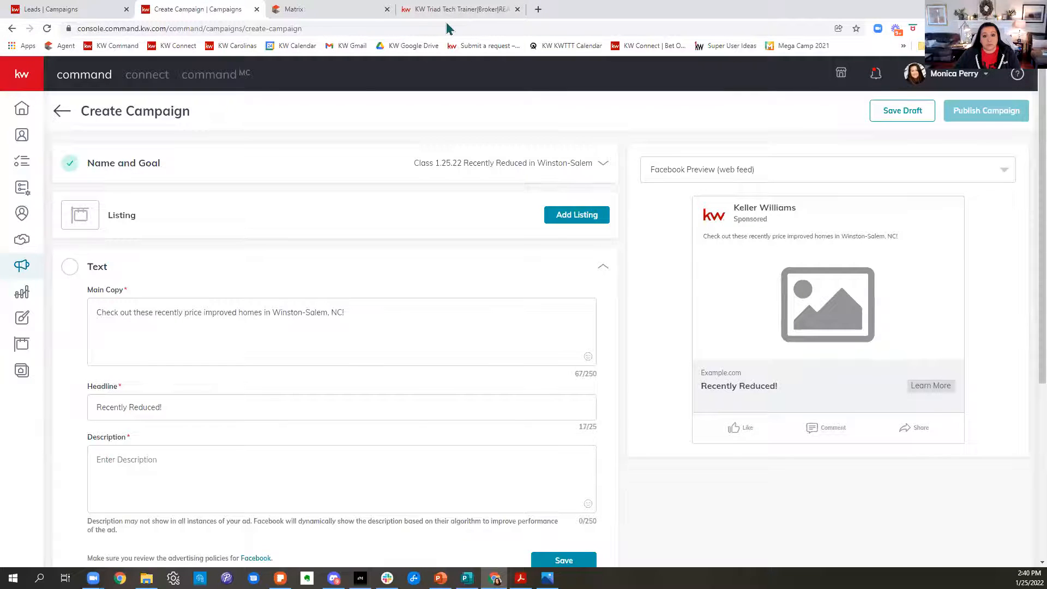
# Enter the ad description: "Check out these recently reduced Winston-Salem Homes! Including the amount of reduction!".
pyautogui.click(158, 459)
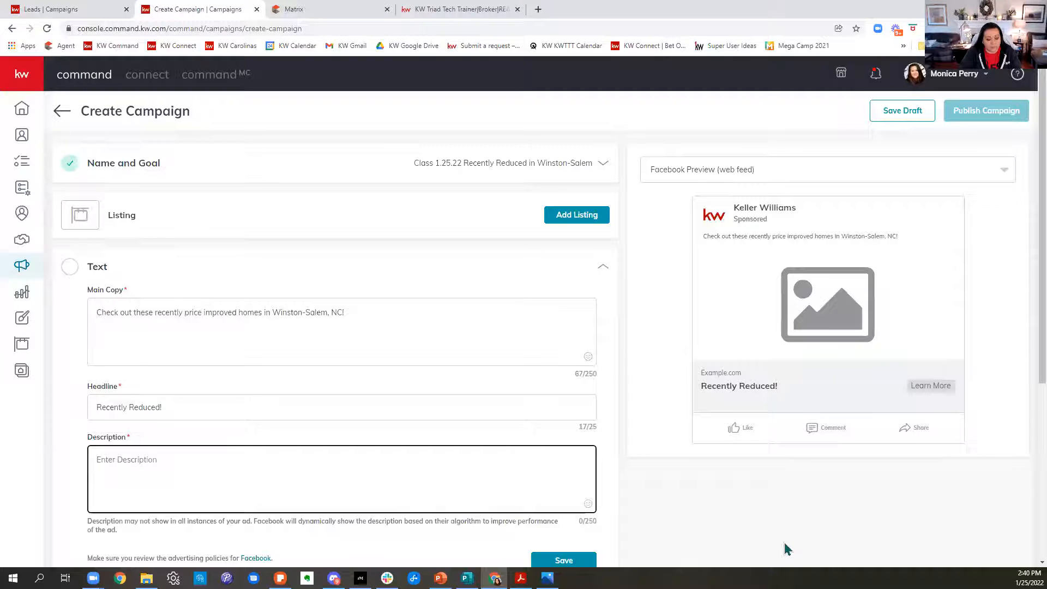
pyautogui.write('Check out these ')
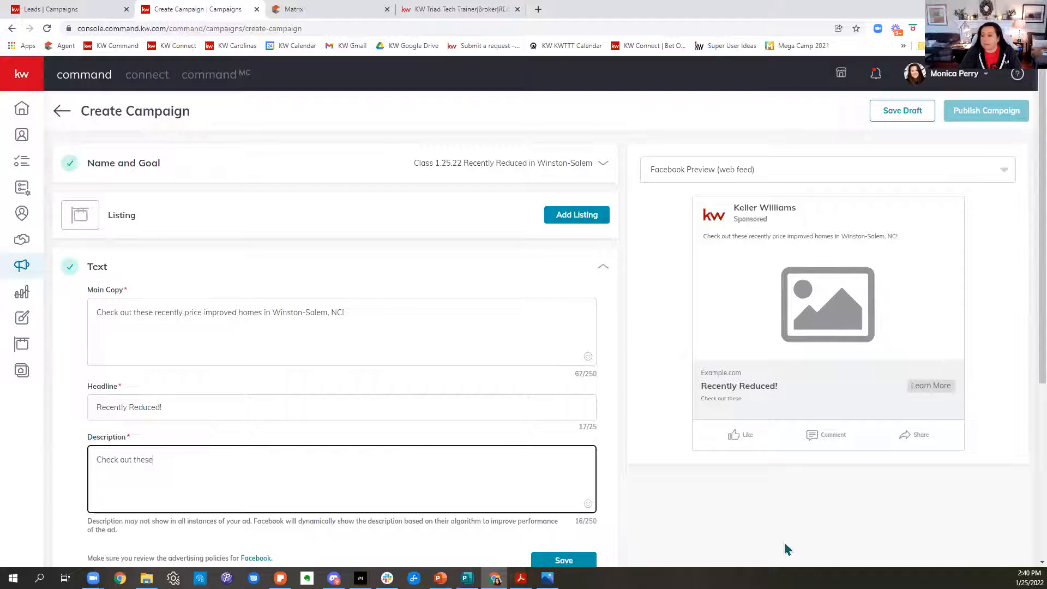
pyautogui.write('recen')
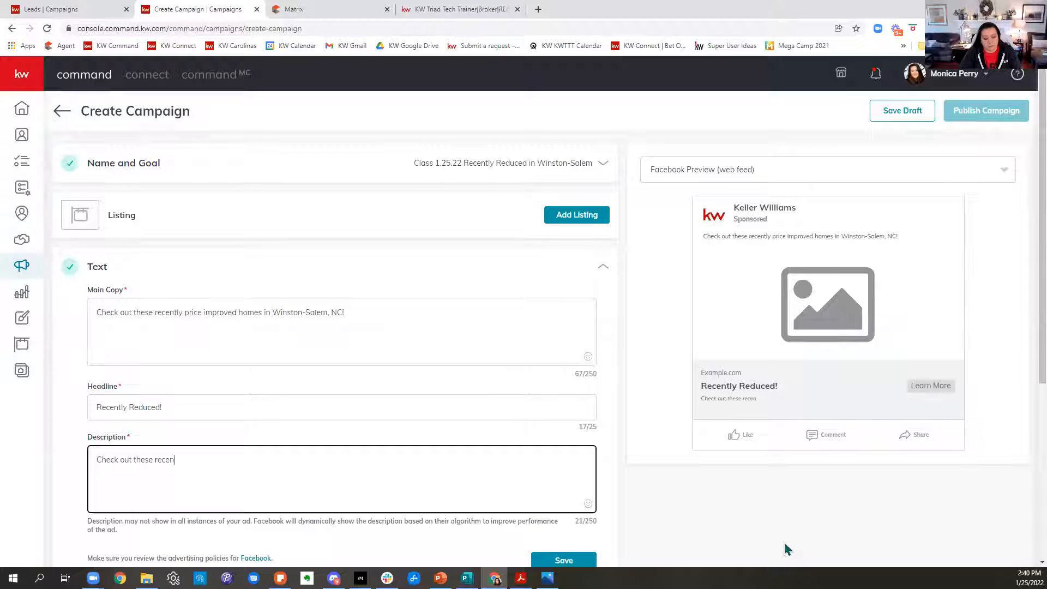
pyautogui.write('tly res')
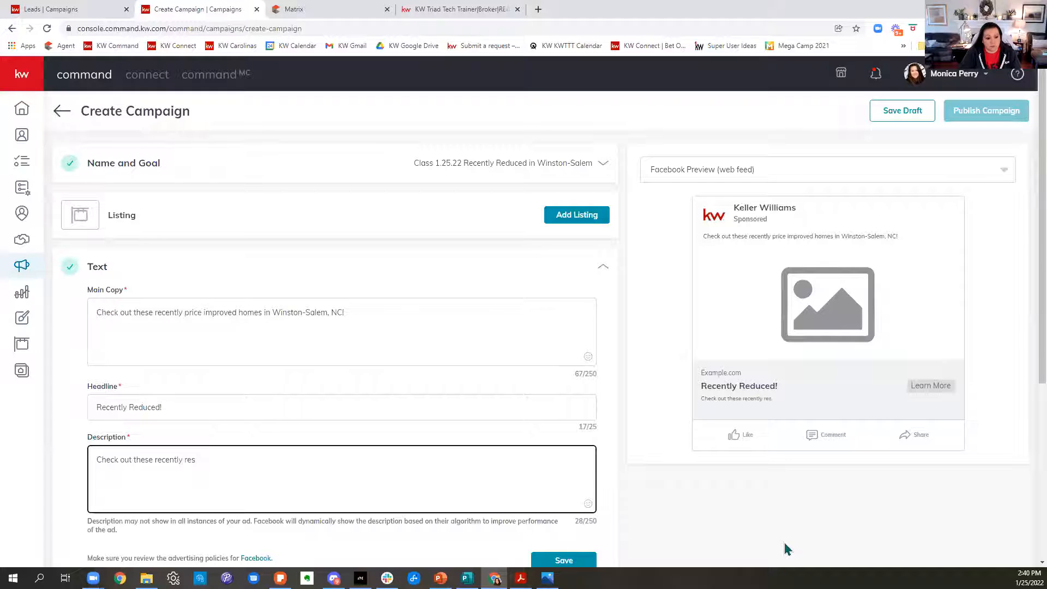
pyautogui.press('BackSpace')
pyautogui.write('duced Winston-Salem Home')
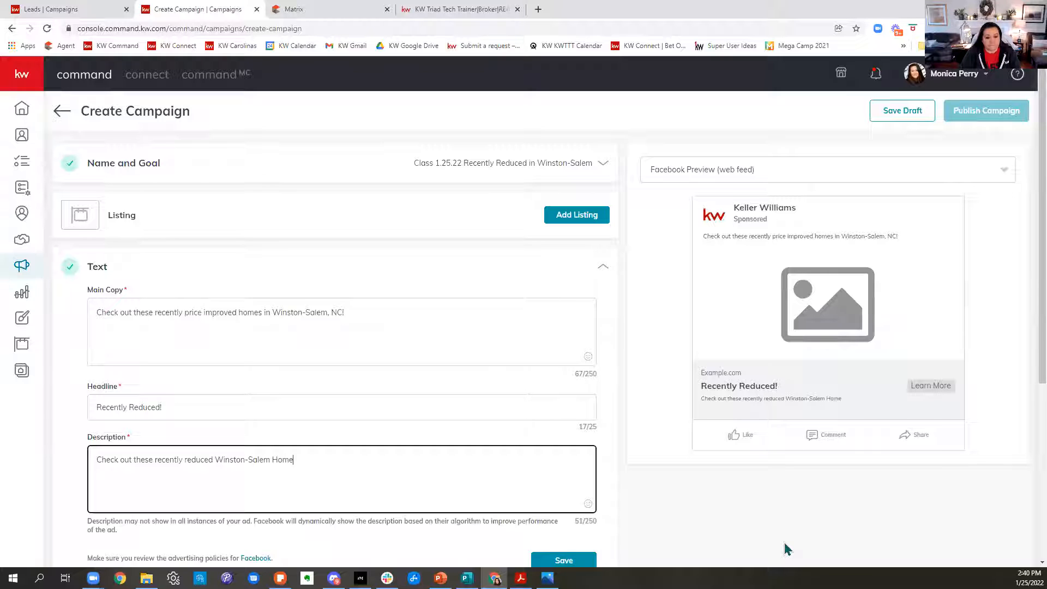
pyautogui.write('s!')
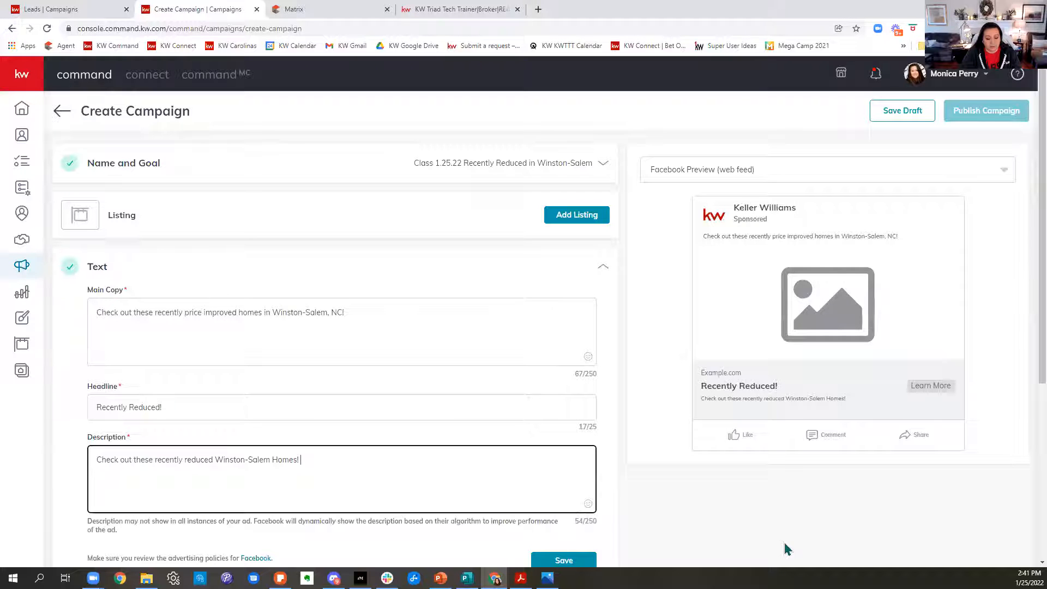
pyautogui.write('Includiong the amount of re')
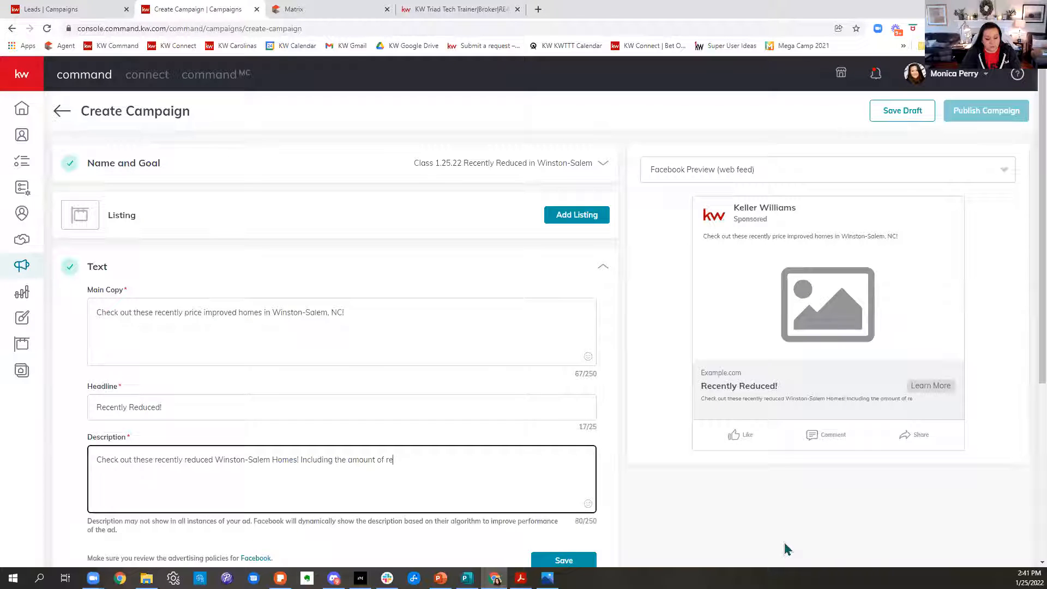
pyautogui.write('!')
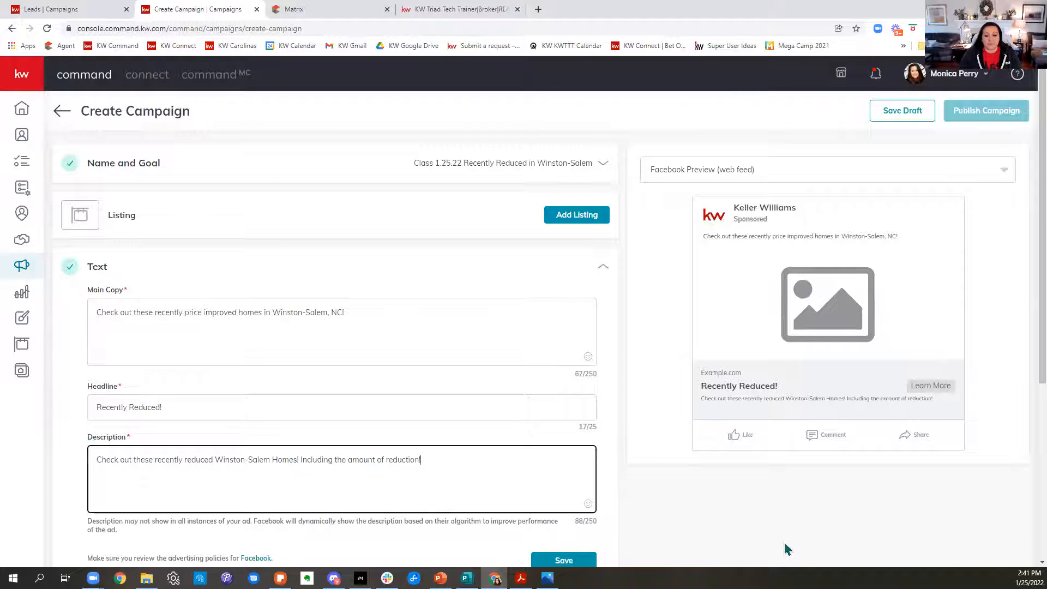
# Switch to the Winston-Salem home search, close the filter options, and look through the listings' price reduction amounts.
pyautogui.click(539, 18)
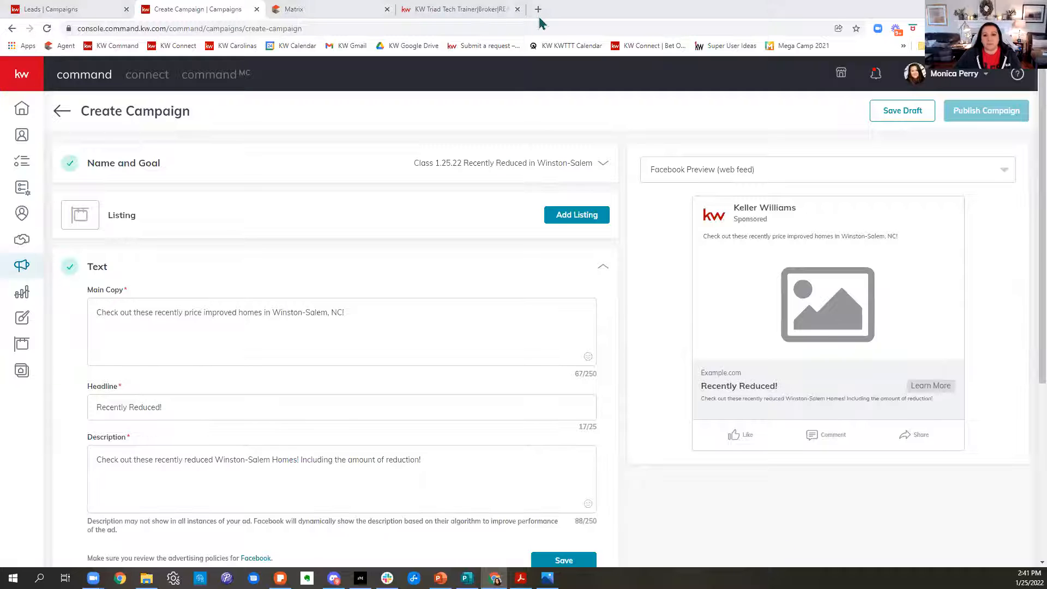
pyautogui.click(451, 11)
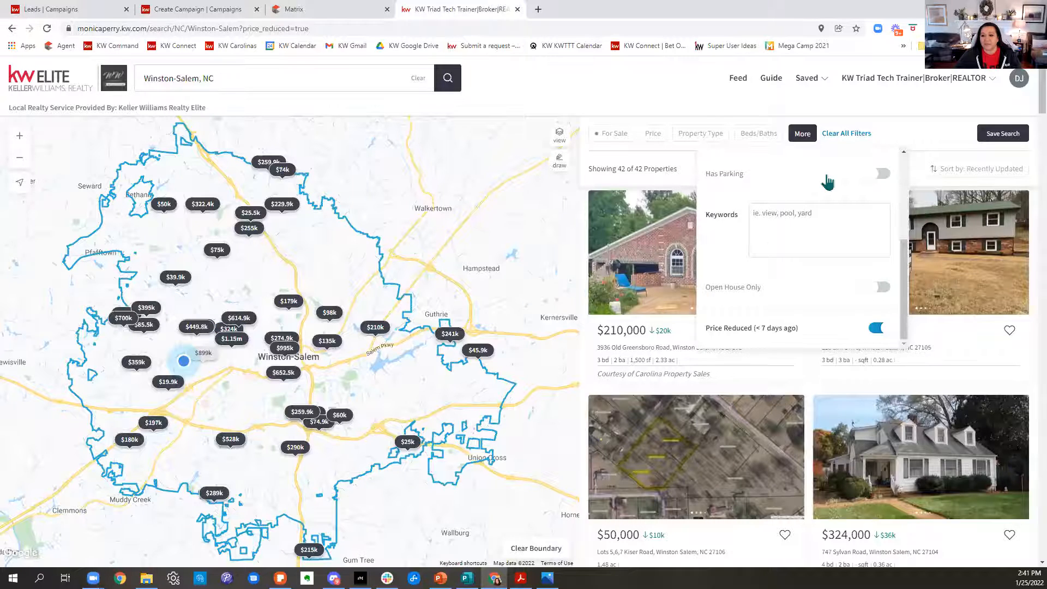
pyautogui.click(910, 143)
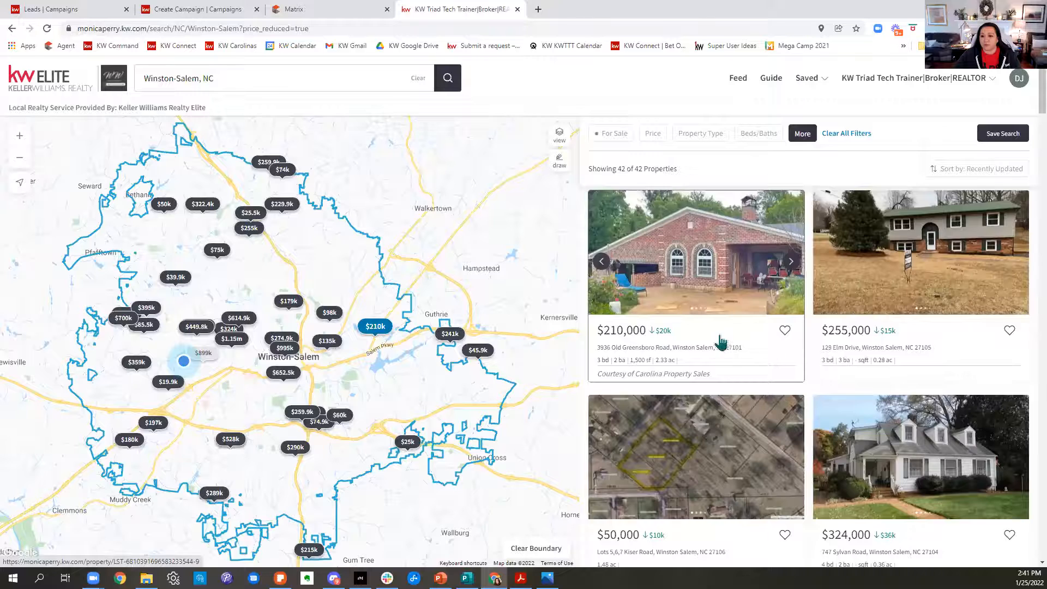
pyautogui.scroll(-1, 921, 352)
pyautogui.scroll(-1, 921, 352)
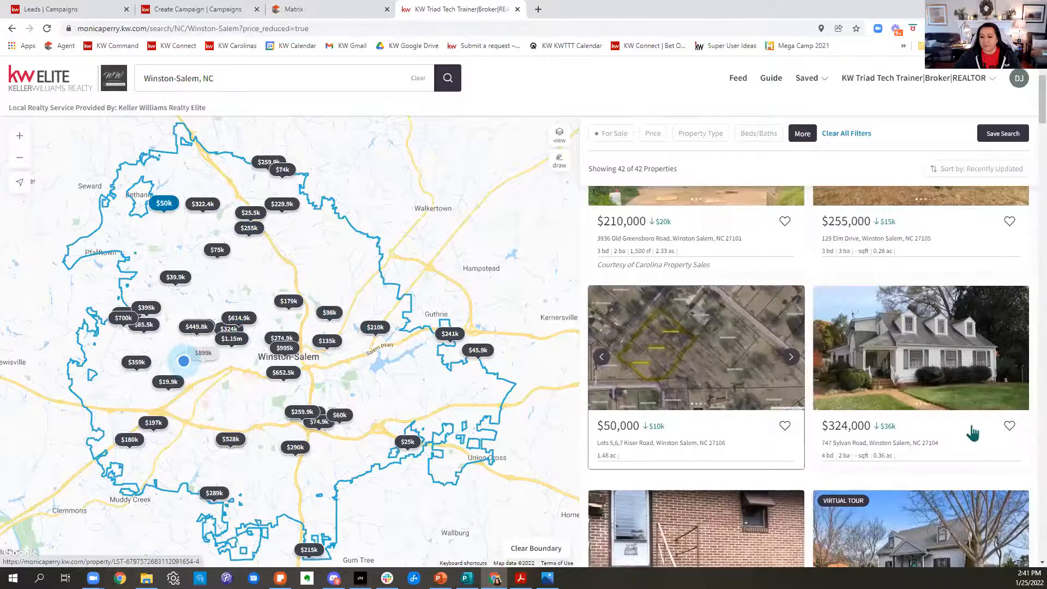
pyautogui.scroll(-4, 970, 432)
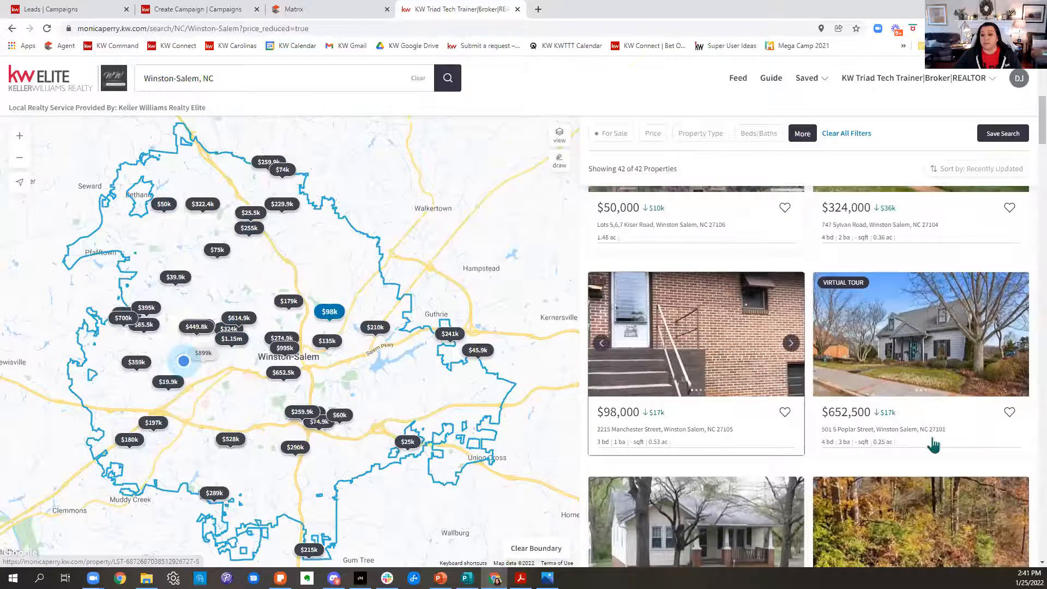
pyautogui.scroll(-3, 933, 433)
pyautogui.scroll(-8, 931, 435)
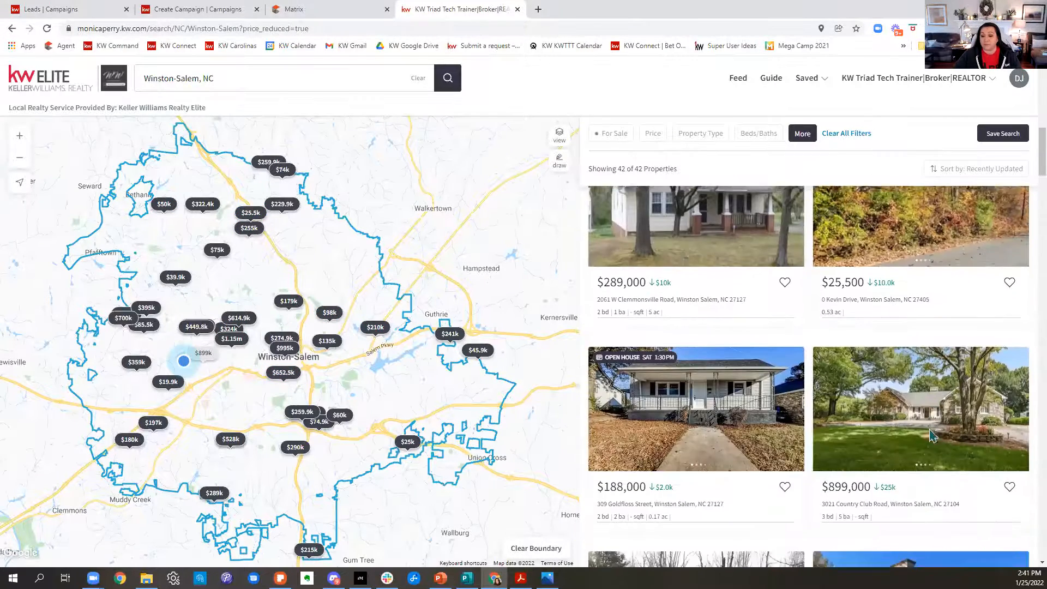
pyautogui.scroll(-9, 932, 434)
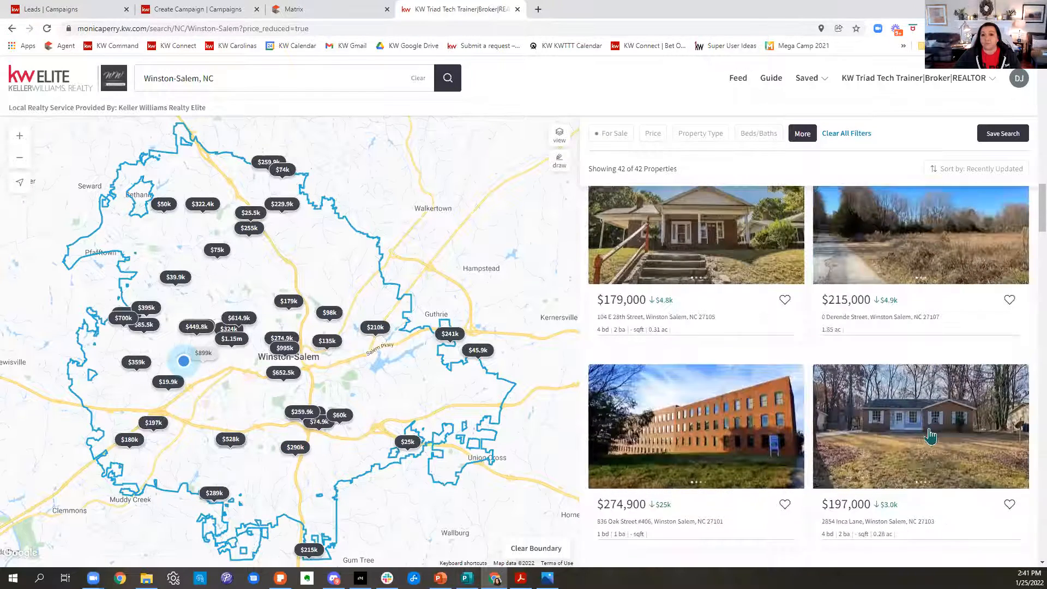
# Return to the Create Campaign page and save the ad's text section.
pyautogui.click(180, 11)
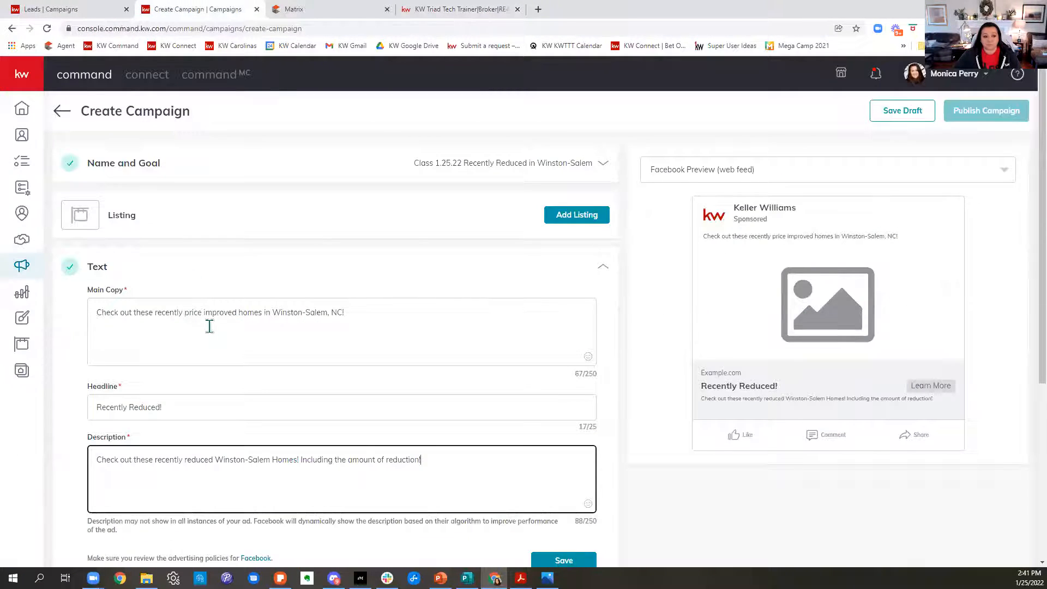
pyautogui.scroll(-2, 210, 326)
pyautogui.scroll(1, 458, 310)
pyautogui.scroll(-1, 482, 339)
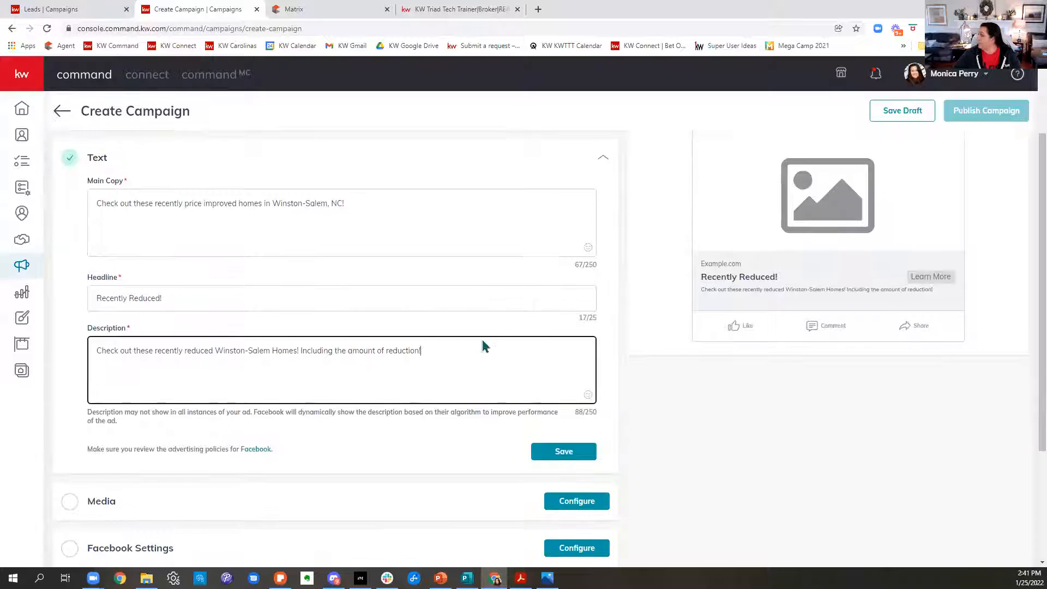
pyautogui.scroll(-1, 482, 339)
pyautogui.click(577, 398)
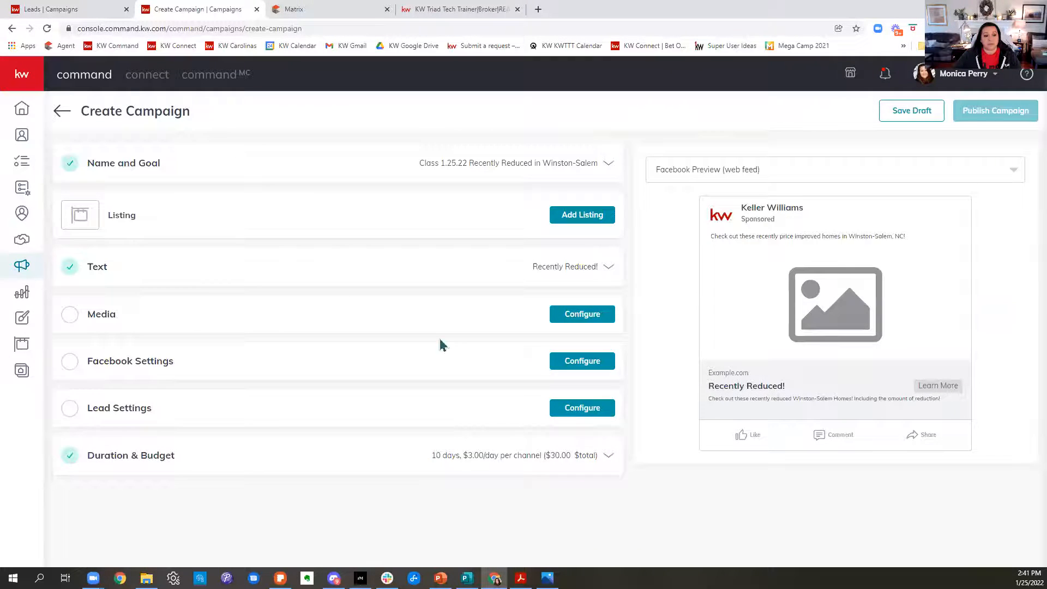
# Open the ad's media selection for adding images, and briefly visit the Designs Library before returning to the image options.
pyautogui.click(147, 317)
pyautogui.scroll(-2, 148, 321)
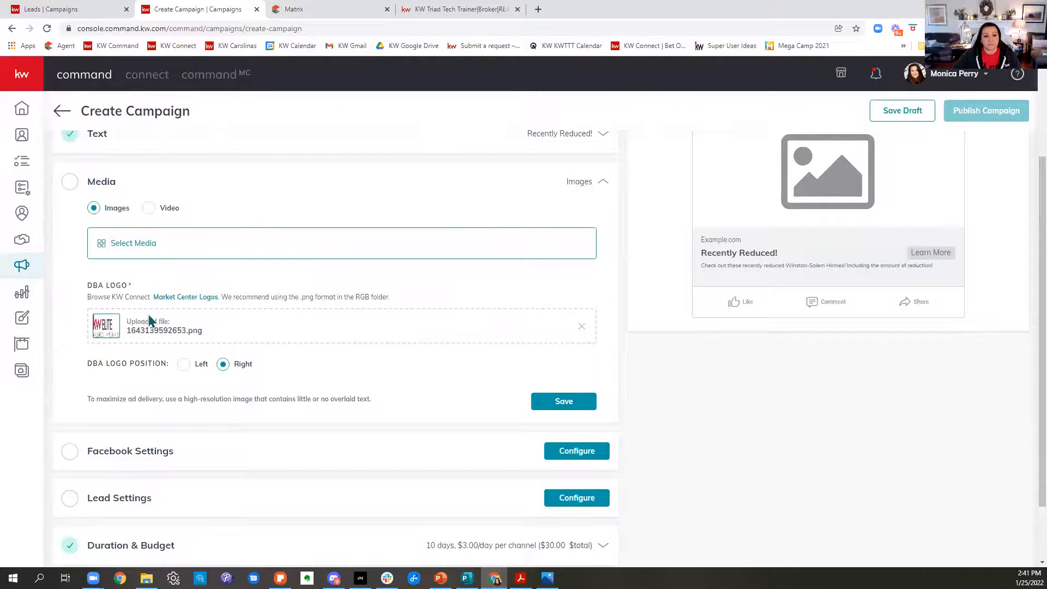
pyautogui.click(133, 243)
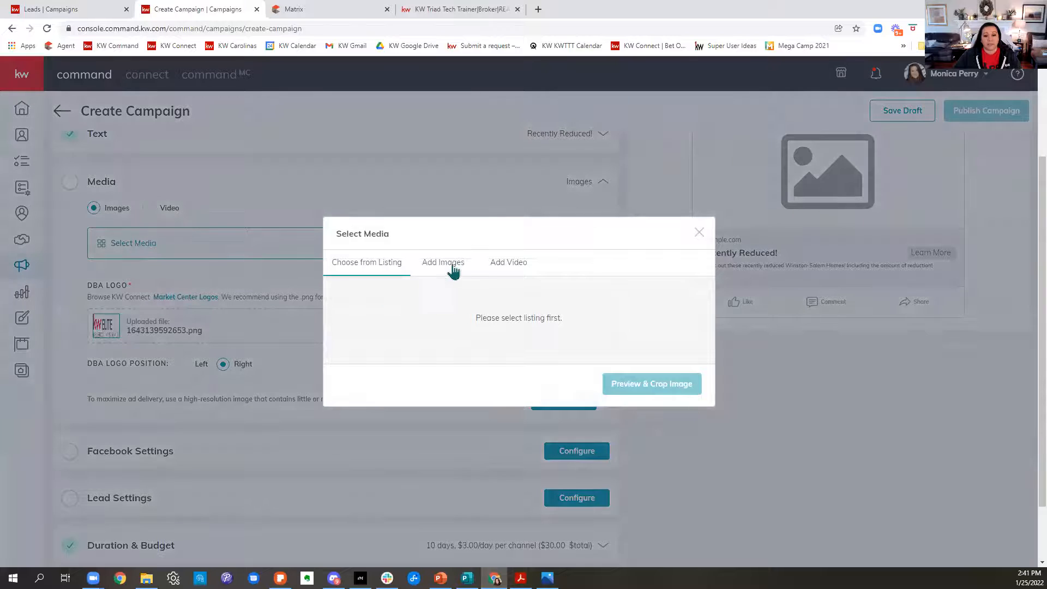
pyautogui.click(453, 266)
pyautogui.click(403, 319)
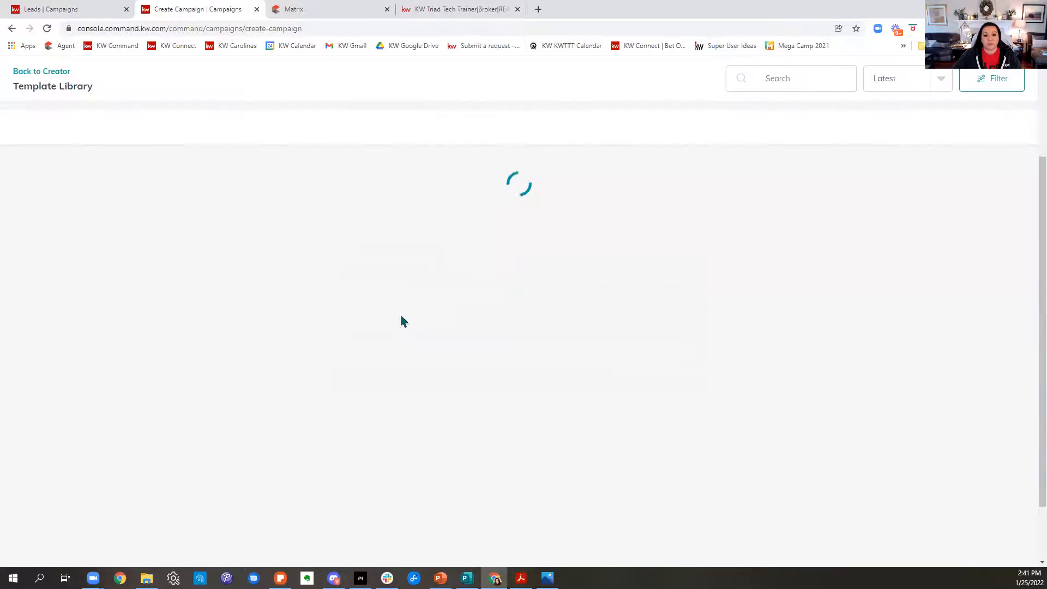
pyautogui.click(54, 71)
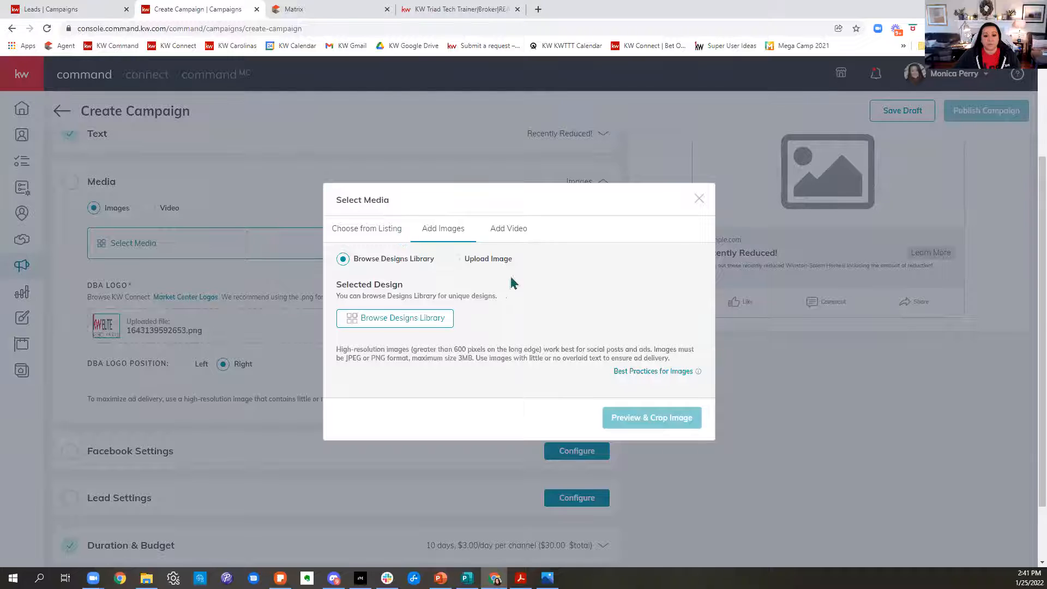
# Upload the cropped Winston-Salem map image from the Screenshots folder in Pictures and save it with the square (1:1) crop.
pyautogui.click(458, 260)
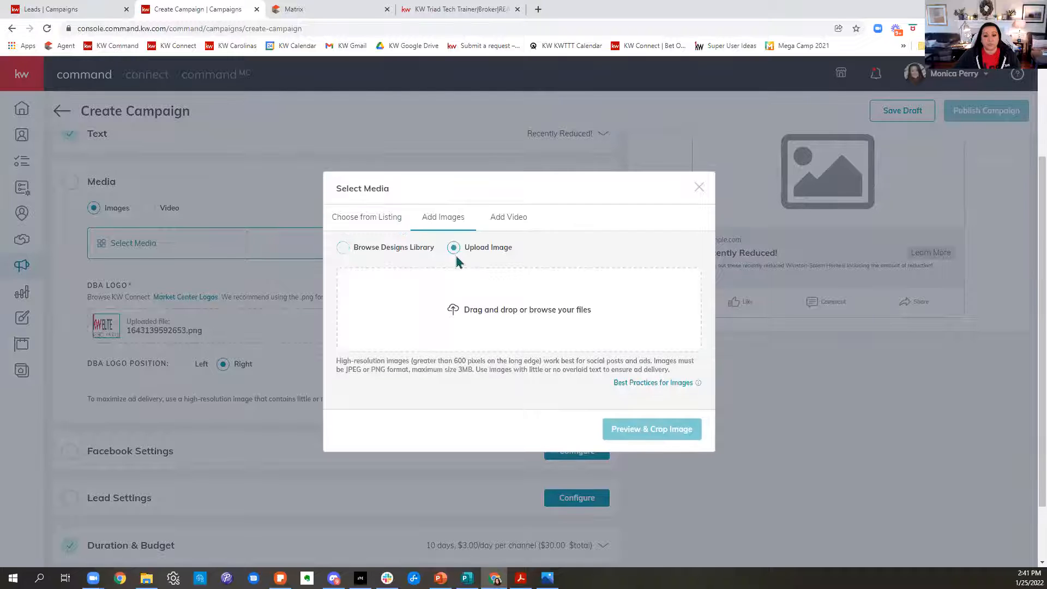
pyautogui.click(489, 344)
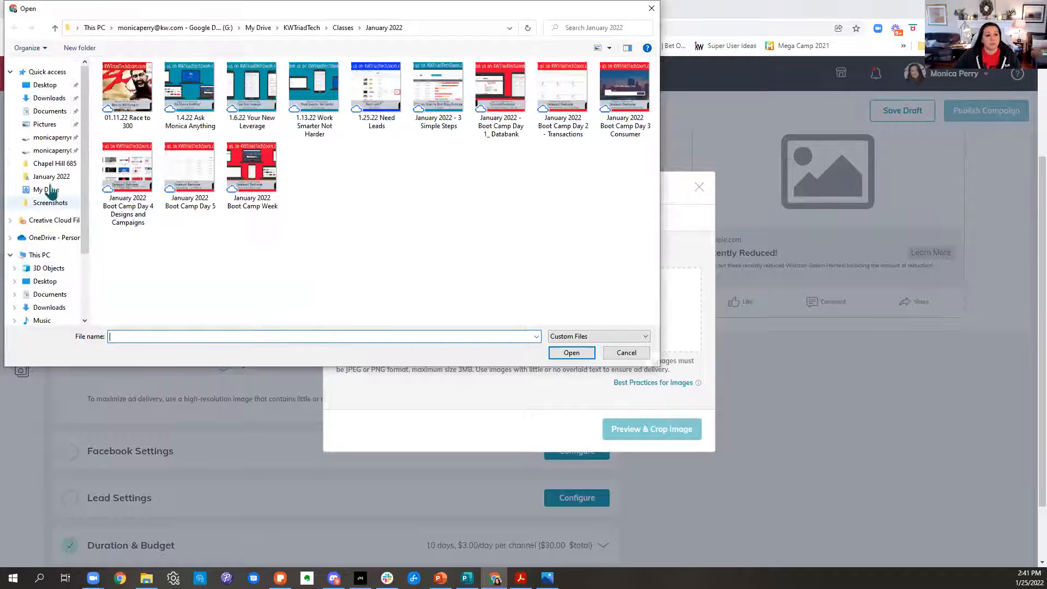
pyautogui.click(42, 125)
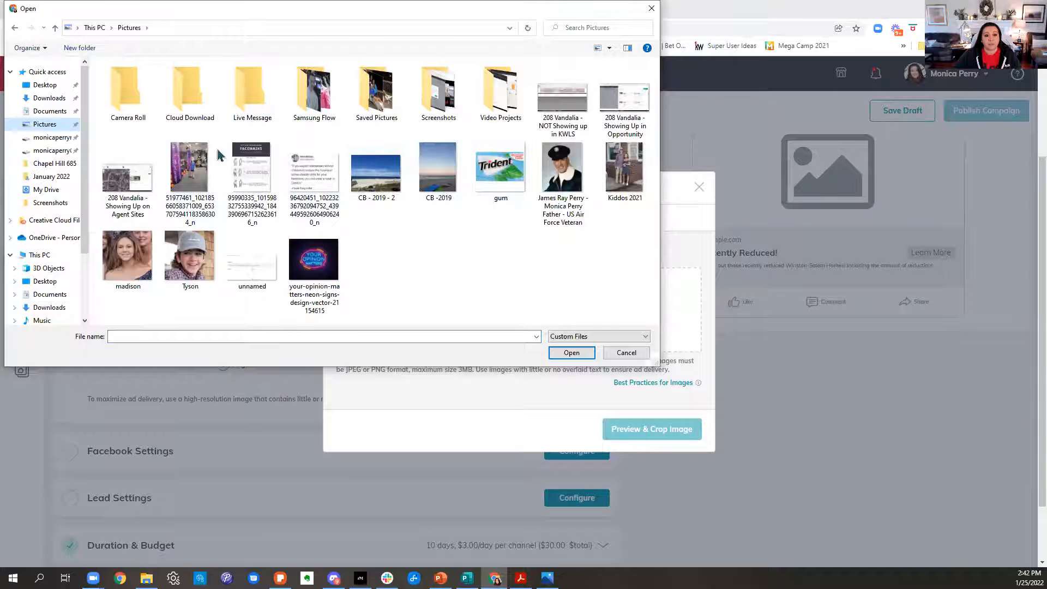
pyautogui.doubleClick(432, 107)
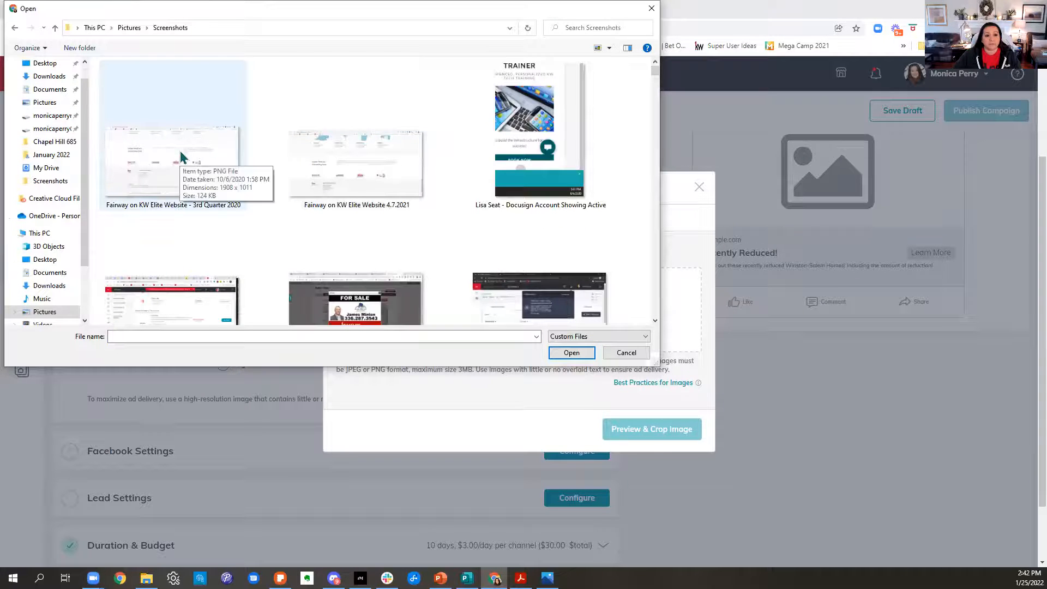
pyautogui.click(182, 154)
pyautogui.doubleClick(182, 154)
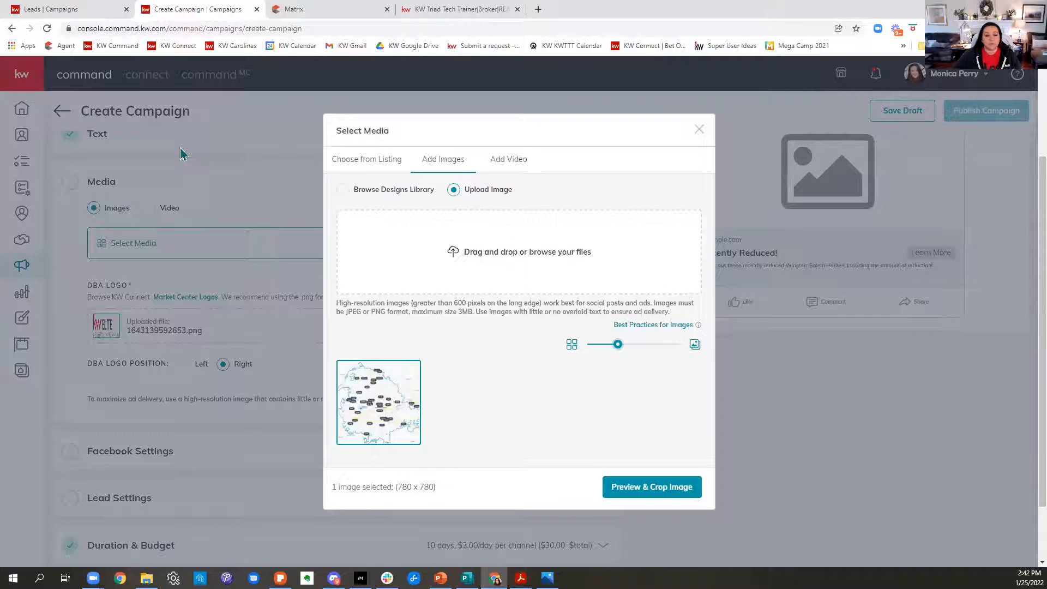
pyautogui.click(694, 488)
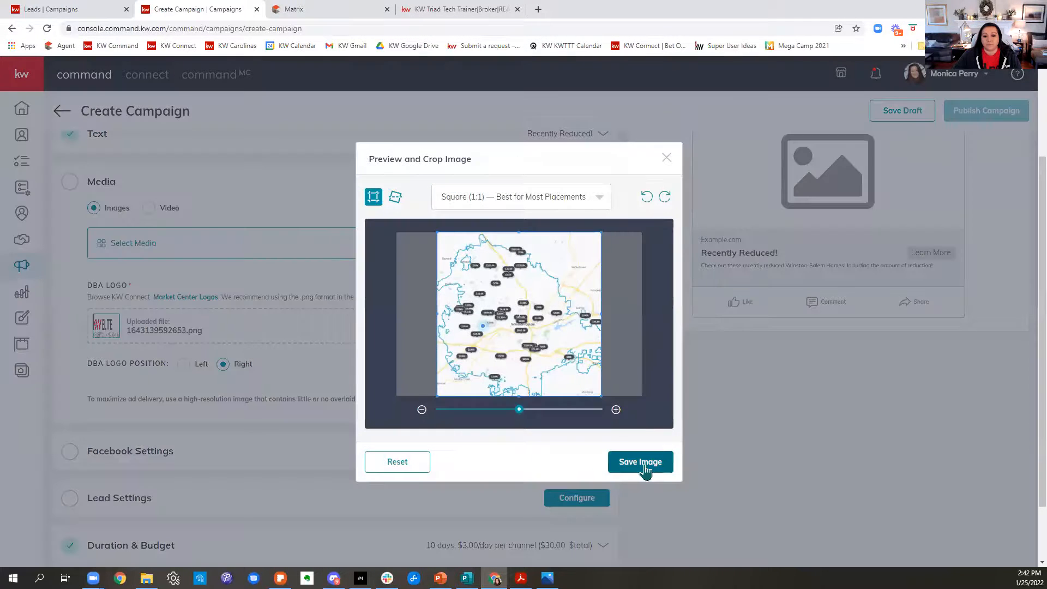
pyautogui.click(645, 468)
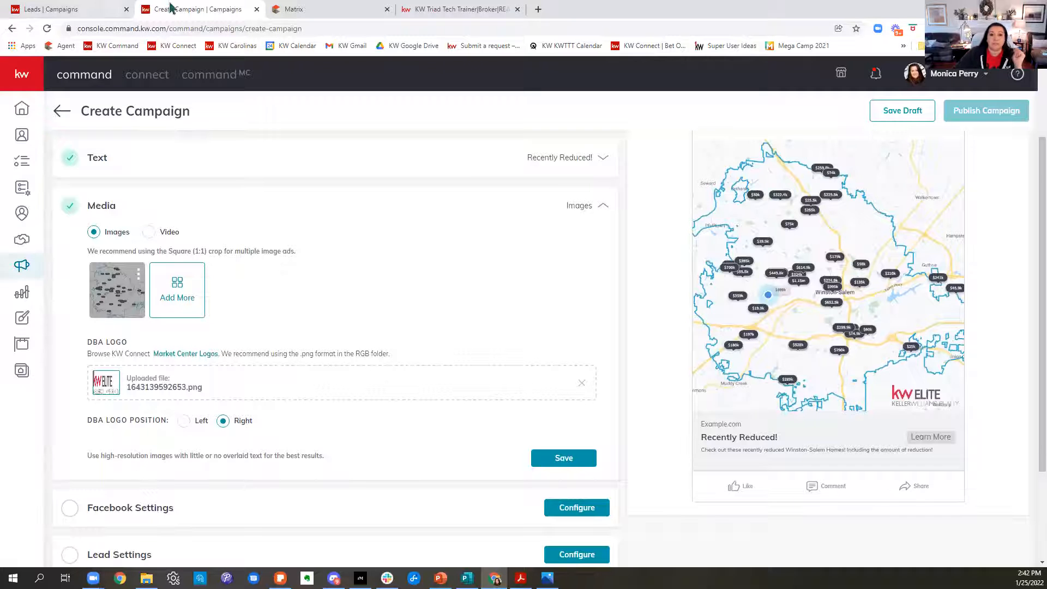
# Switch to the Winston-Salem home search and filter the price-reduced homes to a minimum sale price of $700,000.
pyautogui.click(464, 9)
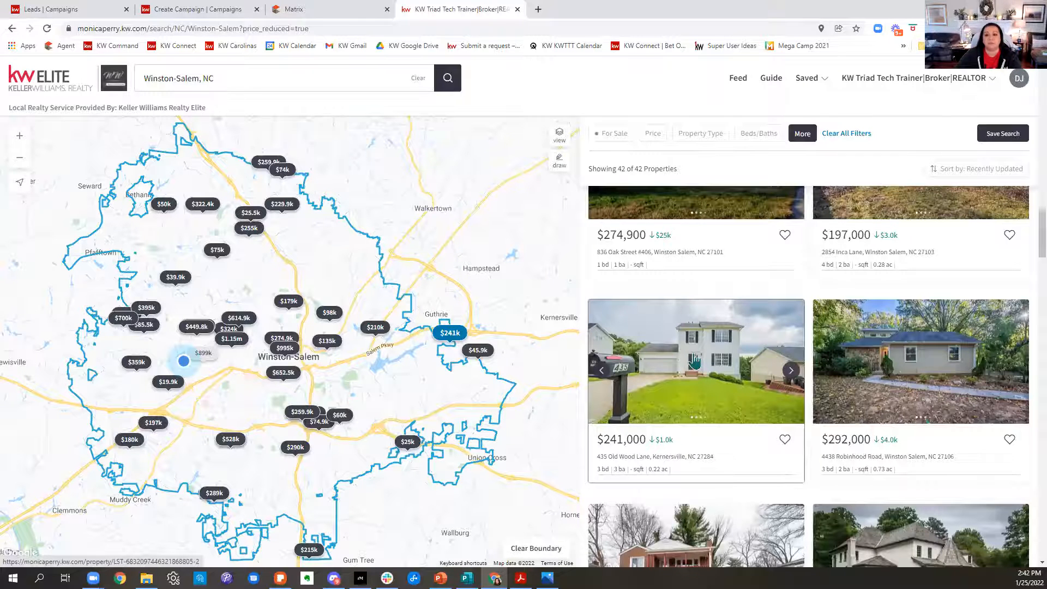
pyautogui.click(652, 133)
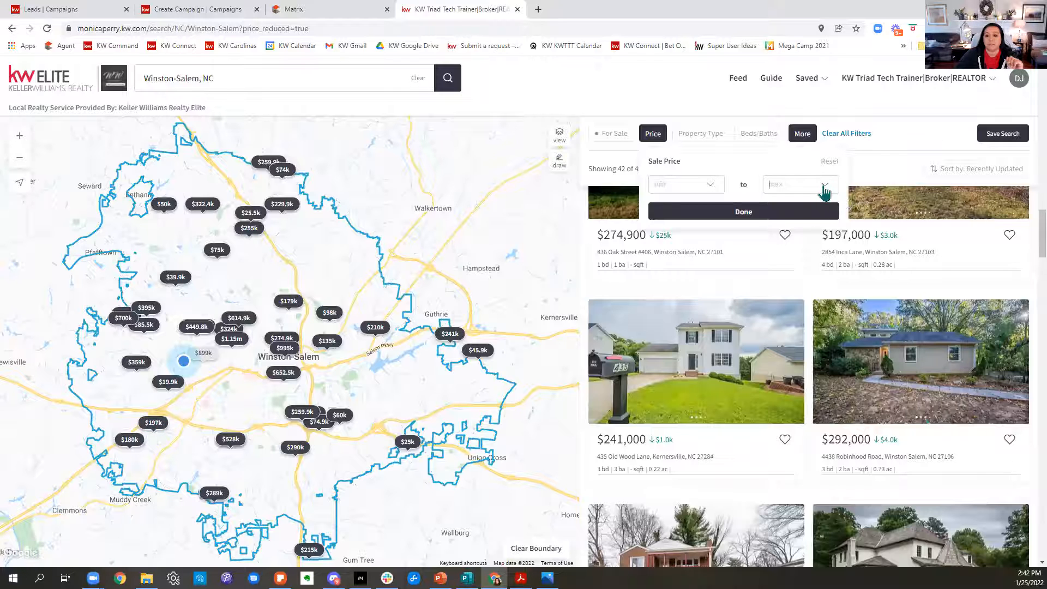
pyautogui.click(710, 184)
pyautogui.scroll(-3, 688, 242)
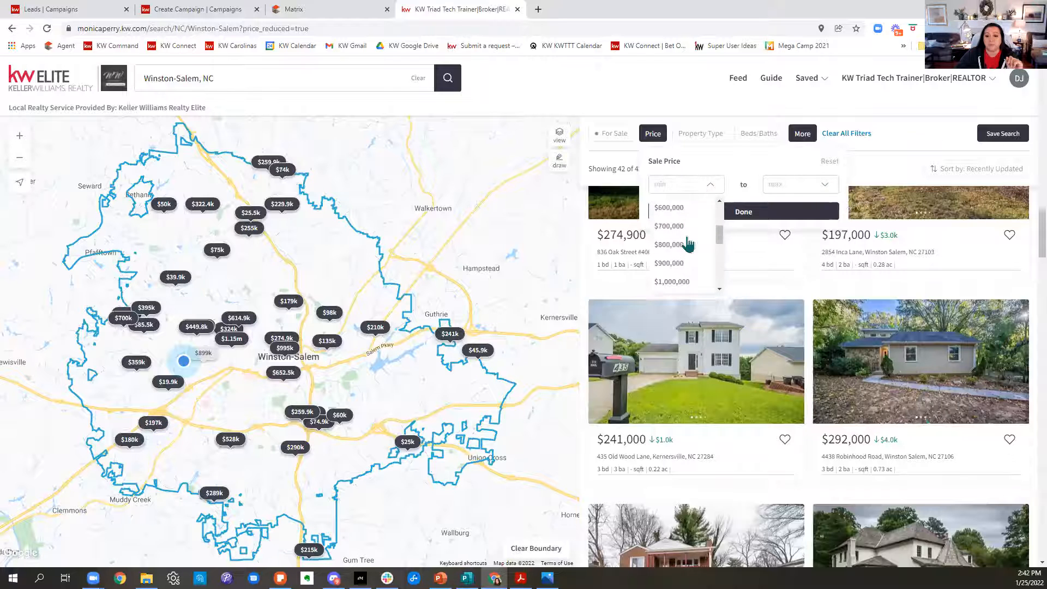
pyautogui.click(676, 227)
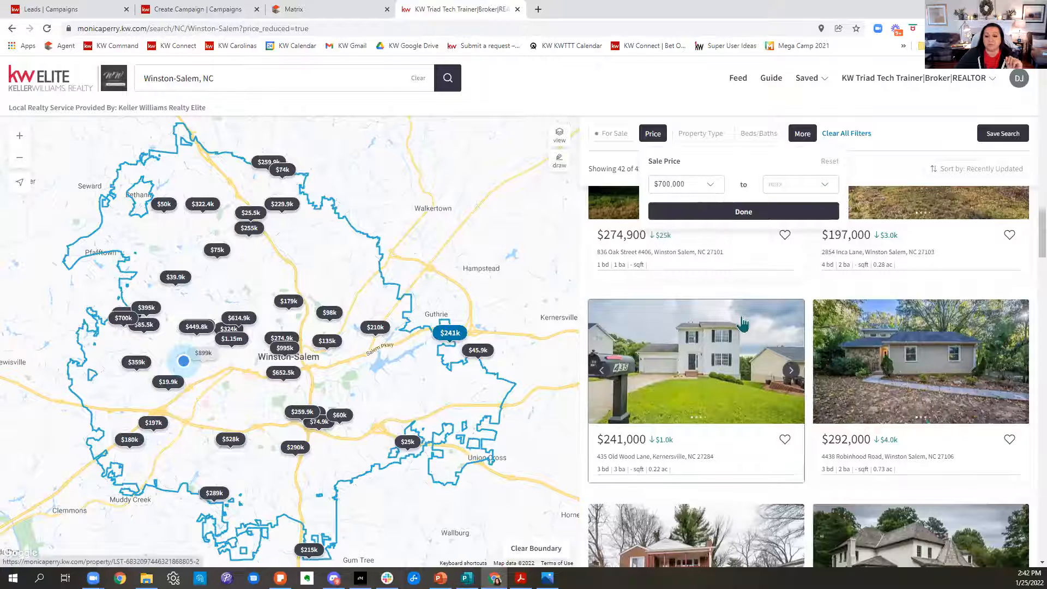
pyautogui.click(734, 213)
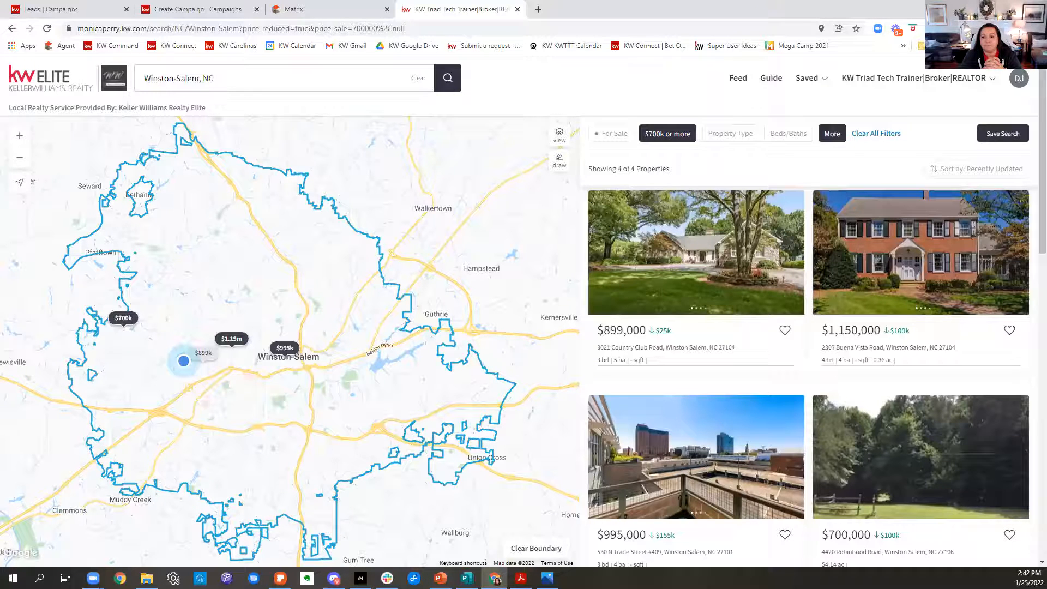
# Copy the filtered search's web address and paste it as the Website URL in the campaign's Facebook Settings.
pyautogui.moveTo(445, 27); pyautogui.dragTo(76, 28)
pyautogui.hotkey('ctrl', 'c')
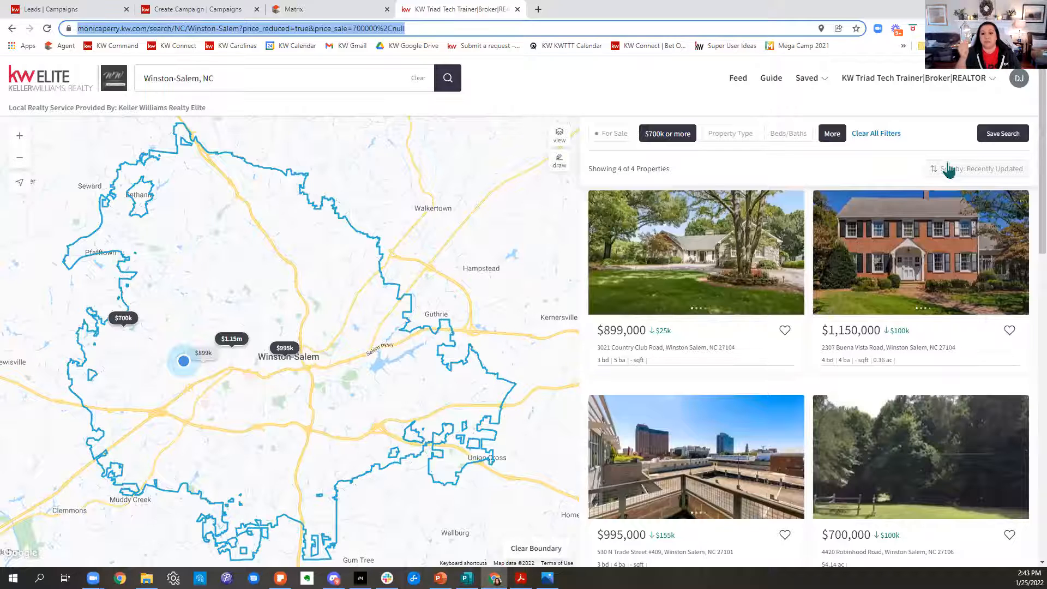
pyautogui.click(198, 10)
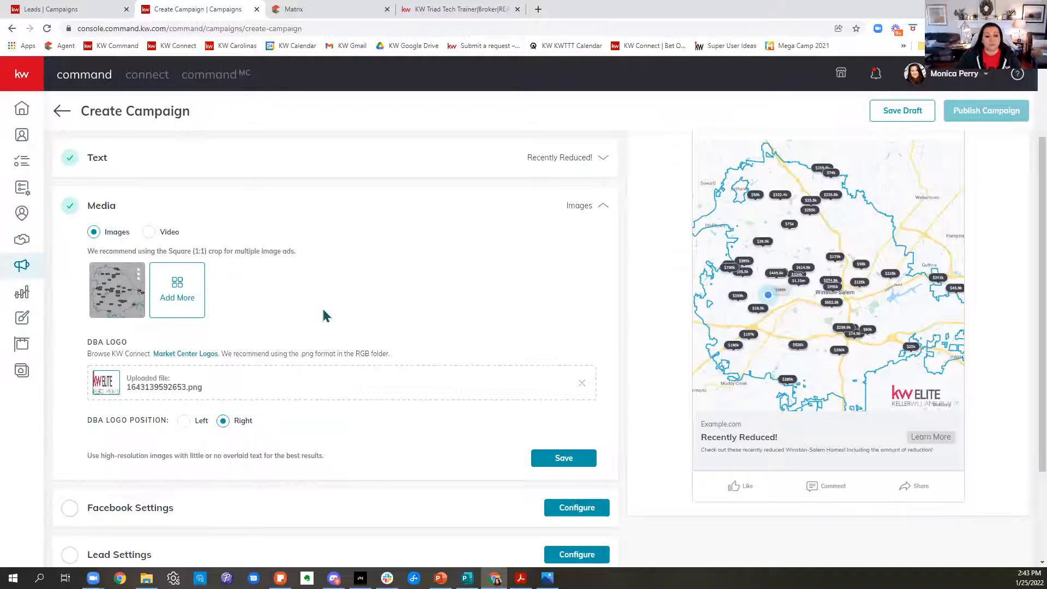
pyautogui.scroll(-2, 324, 315)
pyautogui.click(199, 387)
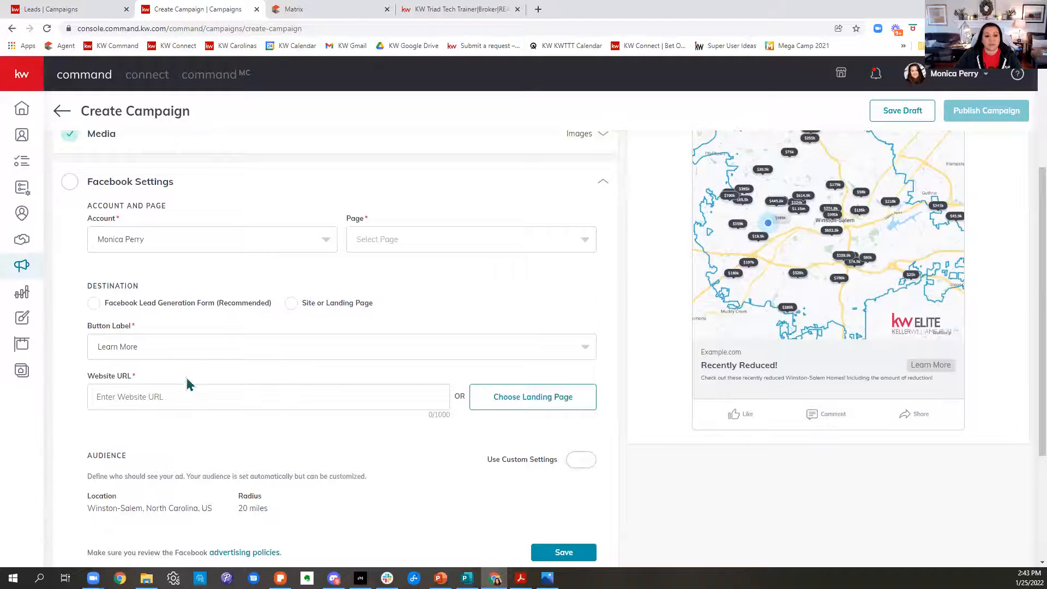
pyautogui.click(109, 398)
pyautogui.moveTo(221, 397); pyautogui.dragTo(61, 413)
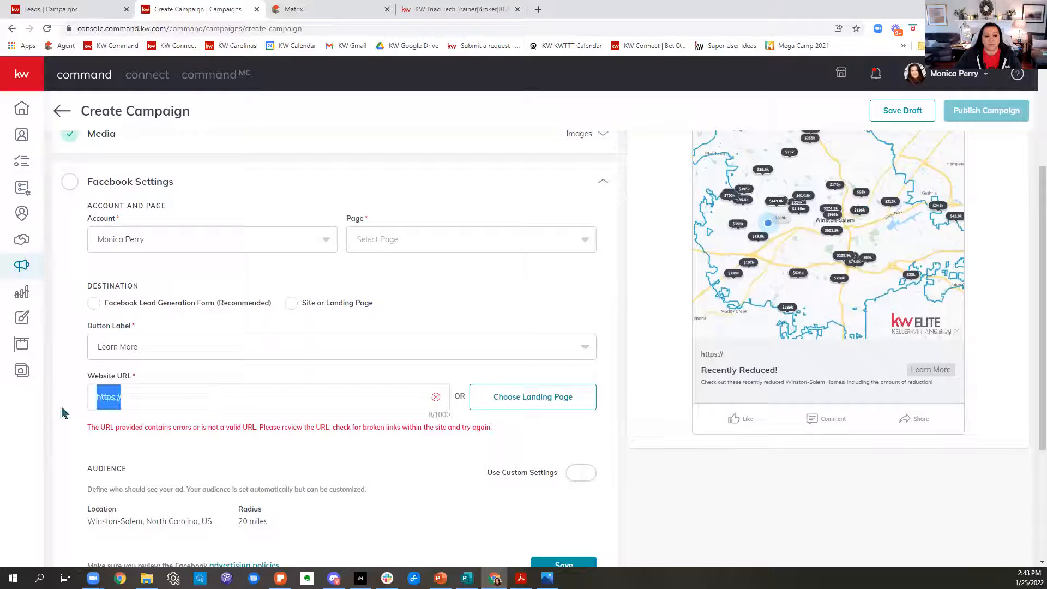
pyautogui.hotkey('ctrl', 'v')
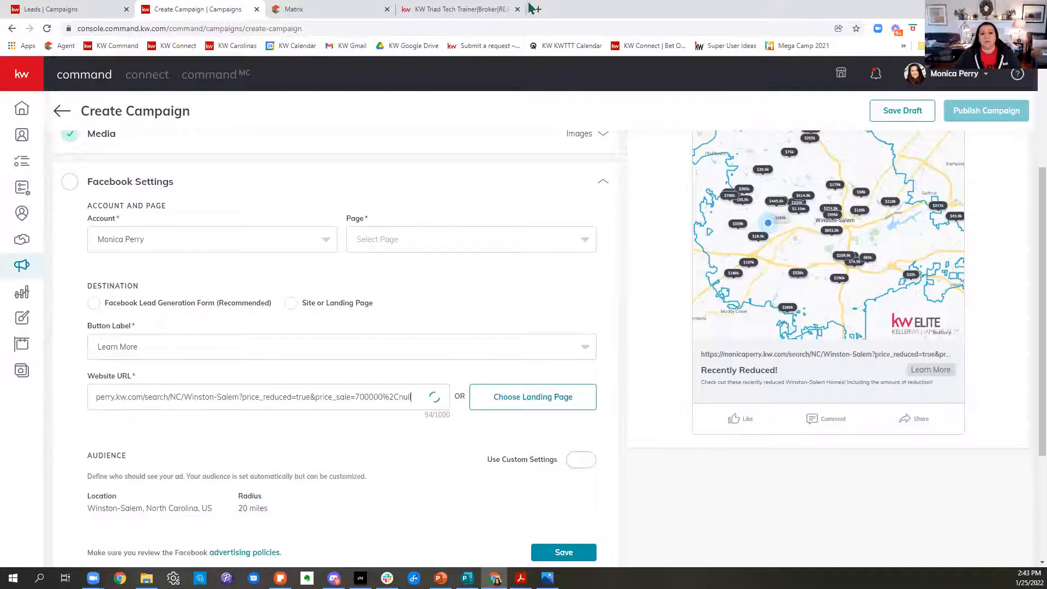
# Return to the home search, review the filtered listings, then reset the sale price range and turn off the Price Reduced filter.
pyautogui.click(461, 9)
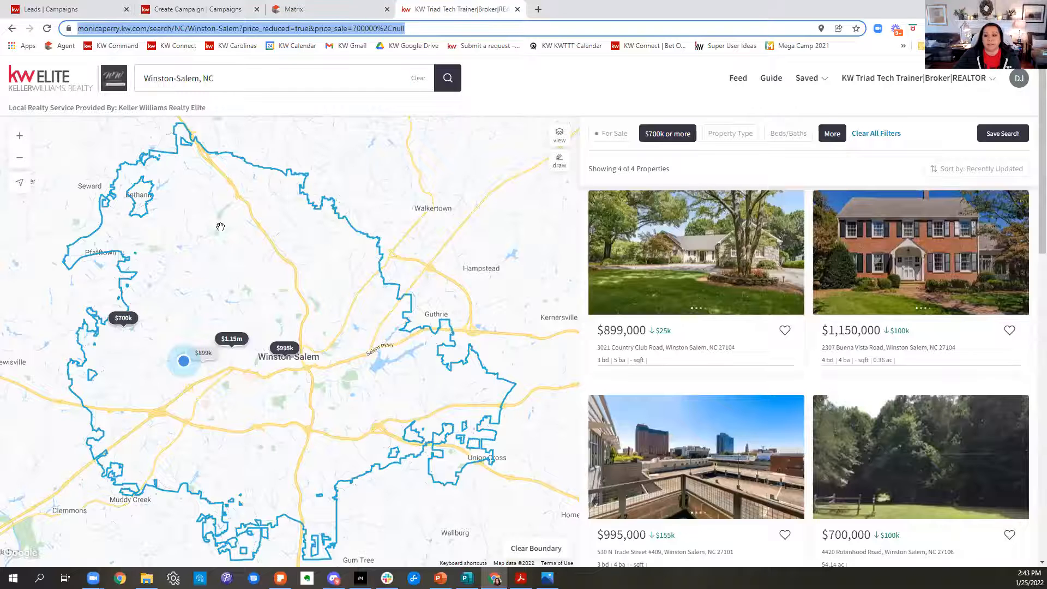
pyautogui.scroll(-5, 927, 365)
pyautogui.scroll(4, 927, 366)
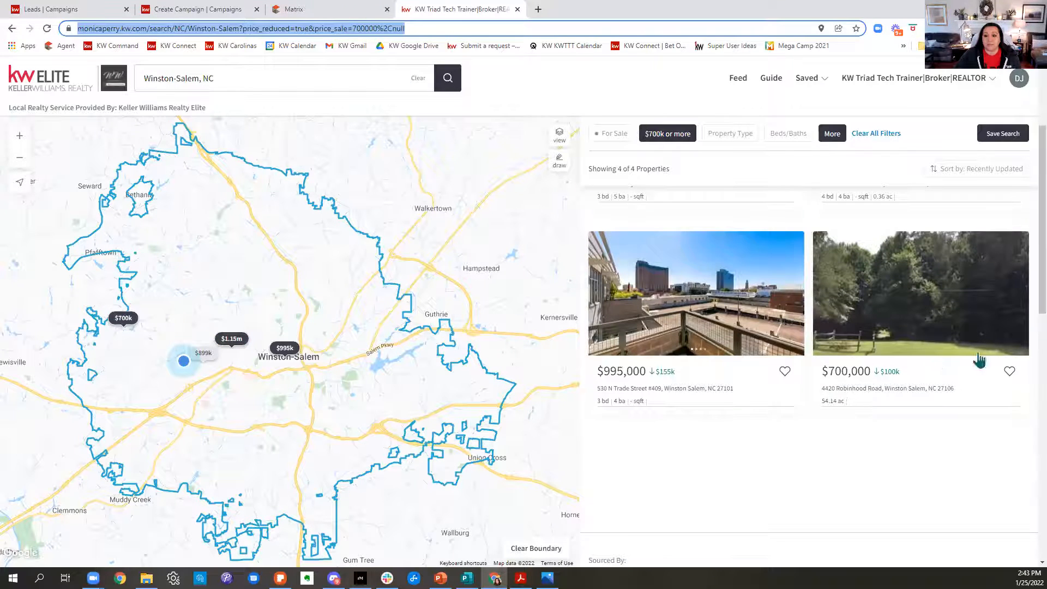
pyautogui.scroll(1, 857, 444)
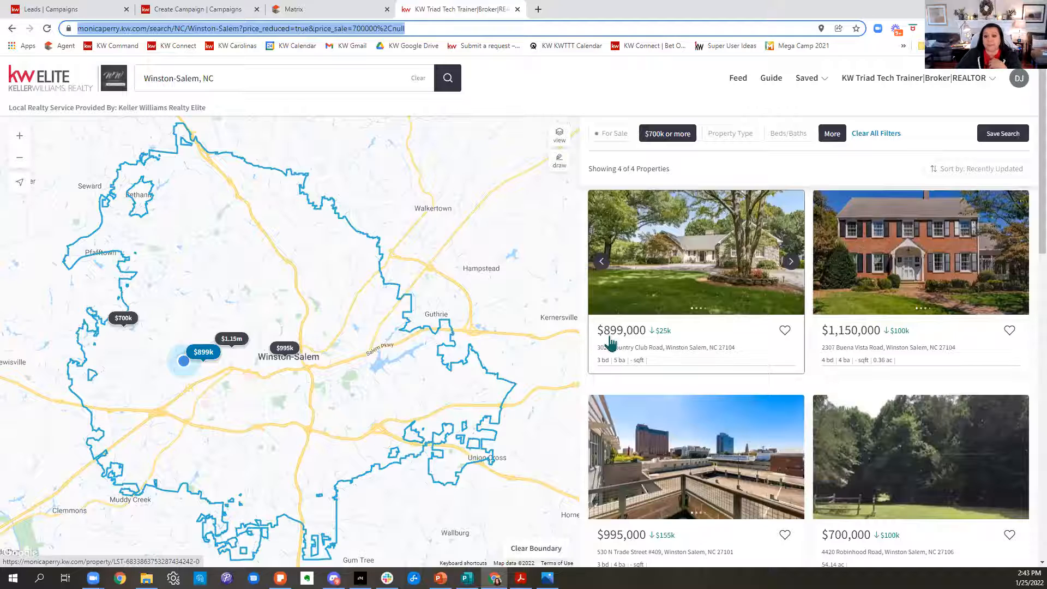
pyautogui.click(669, 142)
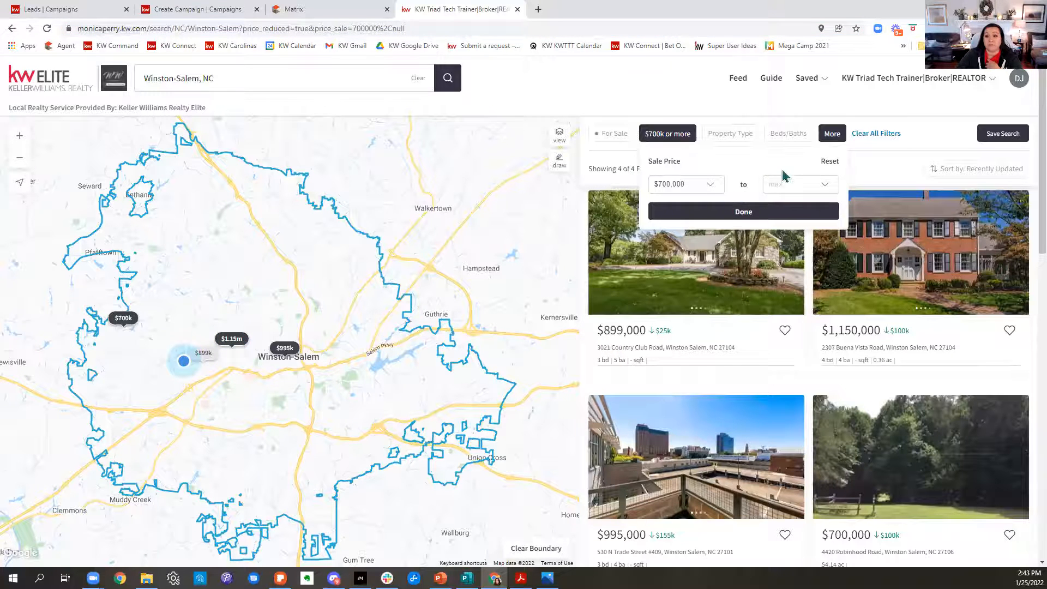
pyautogui.click(829, 163)
pyautogui.click(802, 133)
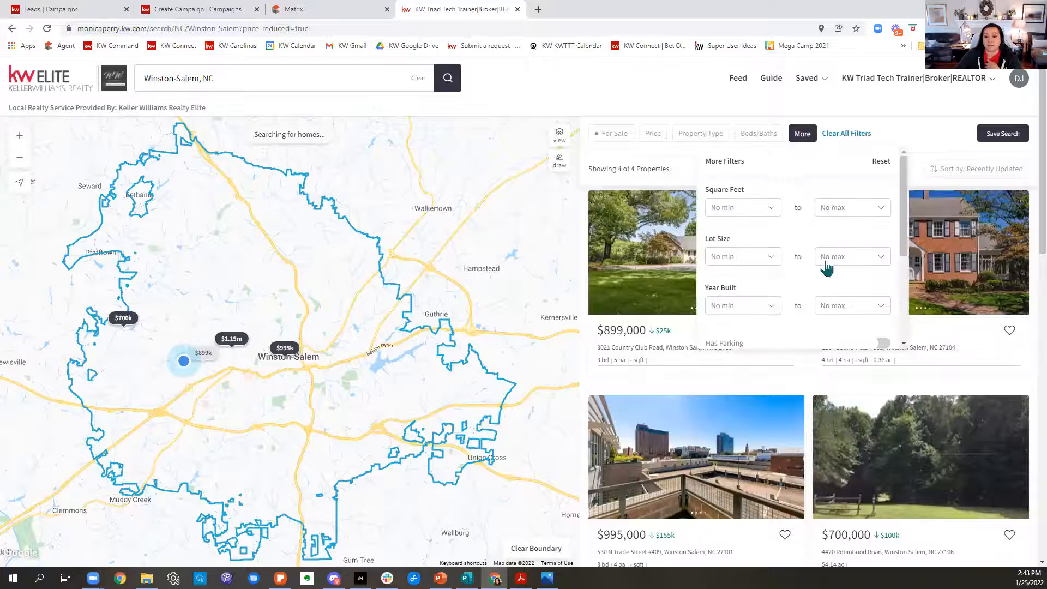
pyautogui.scroll(-3, 838, 277)
pyautogui.click(882, 328)
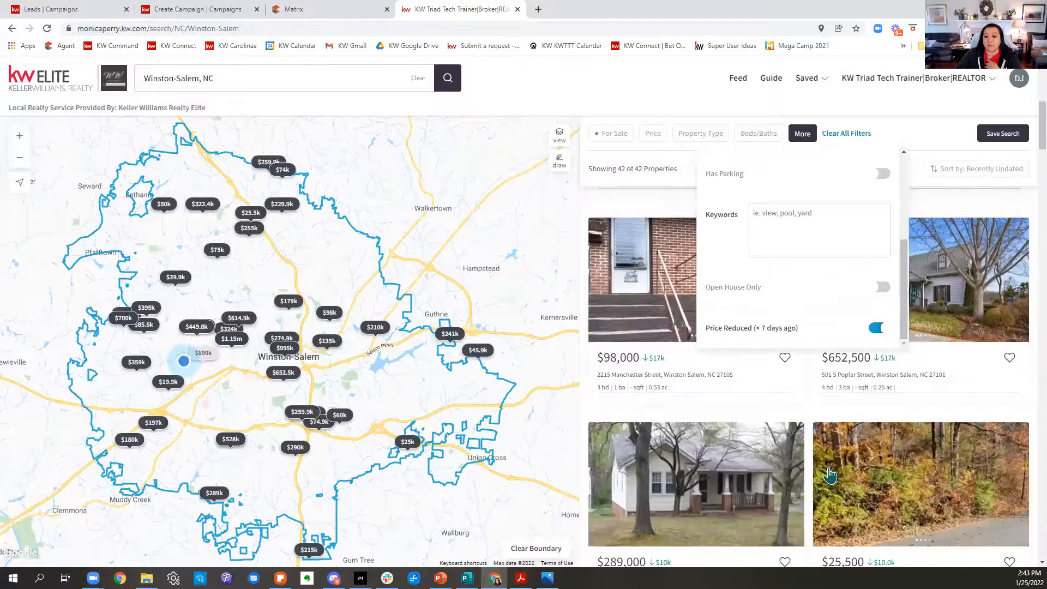
# Filter the Winston-Salem home search by the keyword "pool".
pyautogui.click(808, 137)
pyautogui.scroll(-3, 782, 245)
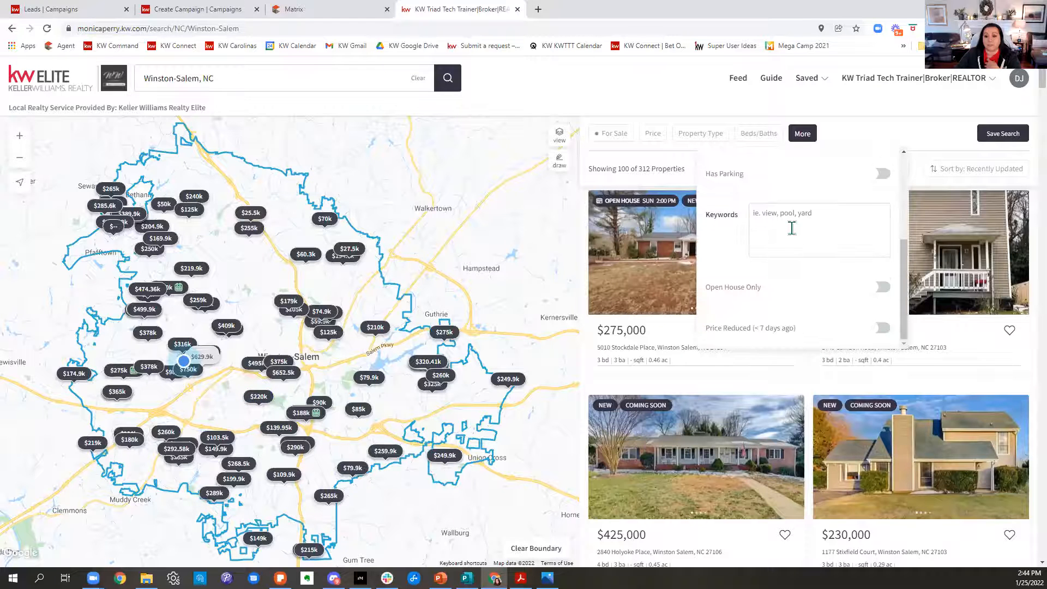
pyautogui.click(791, 227)
pyautogui.write('pool')
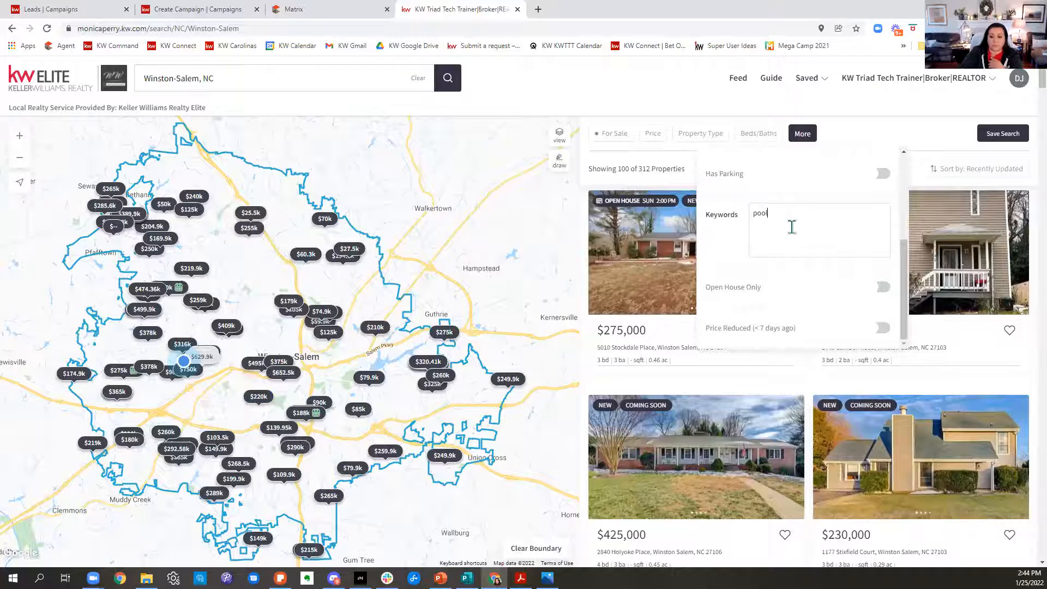
pyautogui.press('Return')
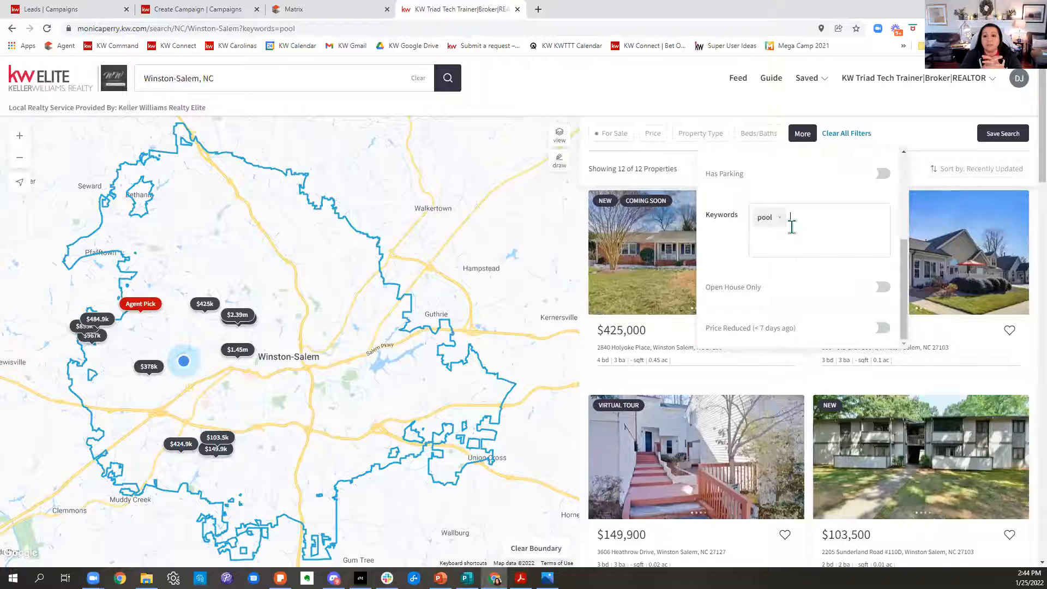
# Filter the Winston-Salem pool homes to a sale price range of $200,000 to $300,000.
pyautogui.click(651, 136)
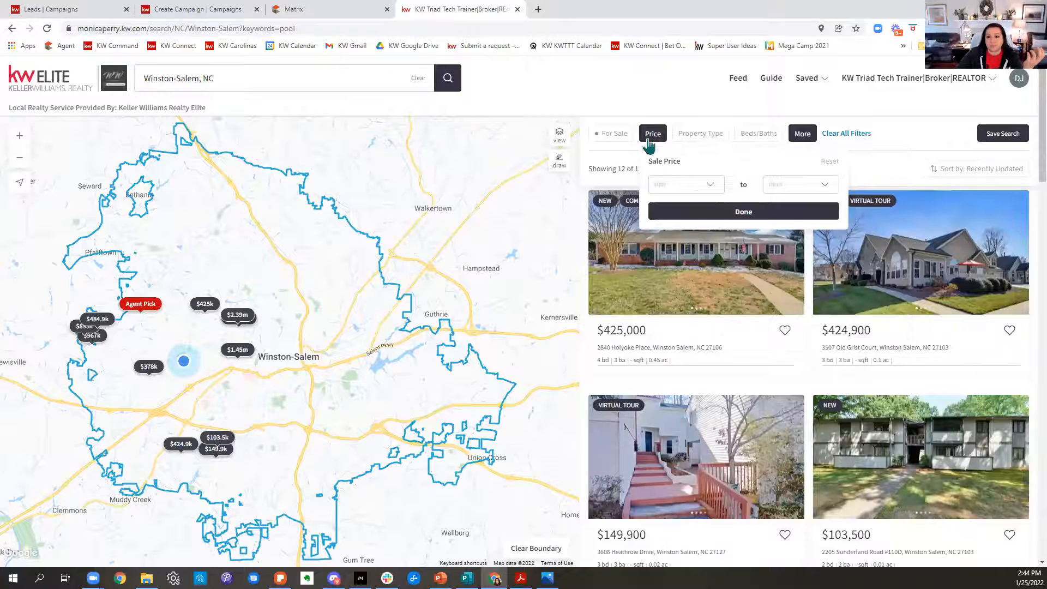
pyautogui.click(708, 186)
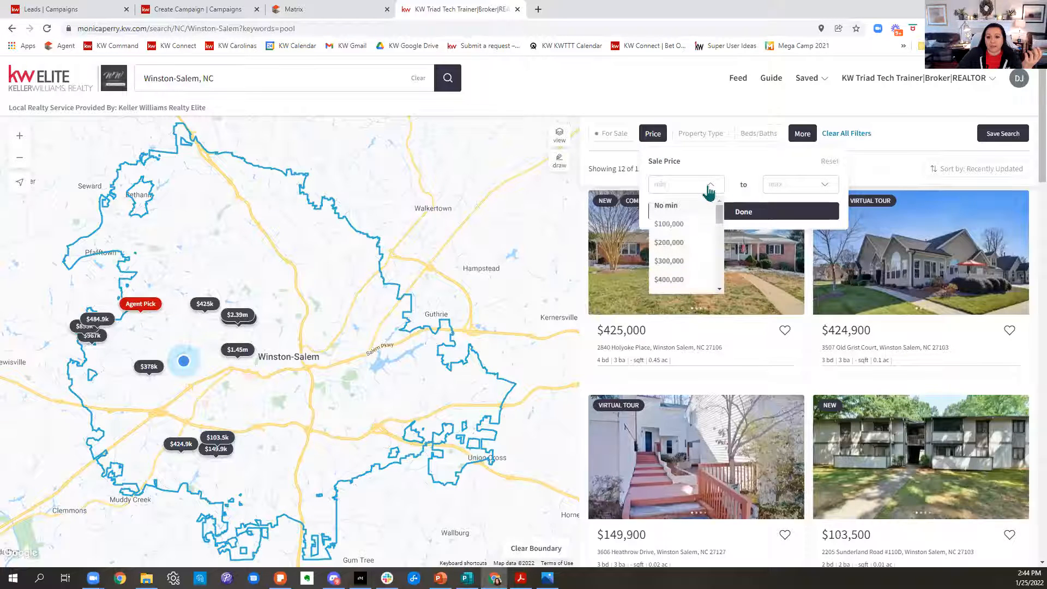
pyautogui.click(686, 245)
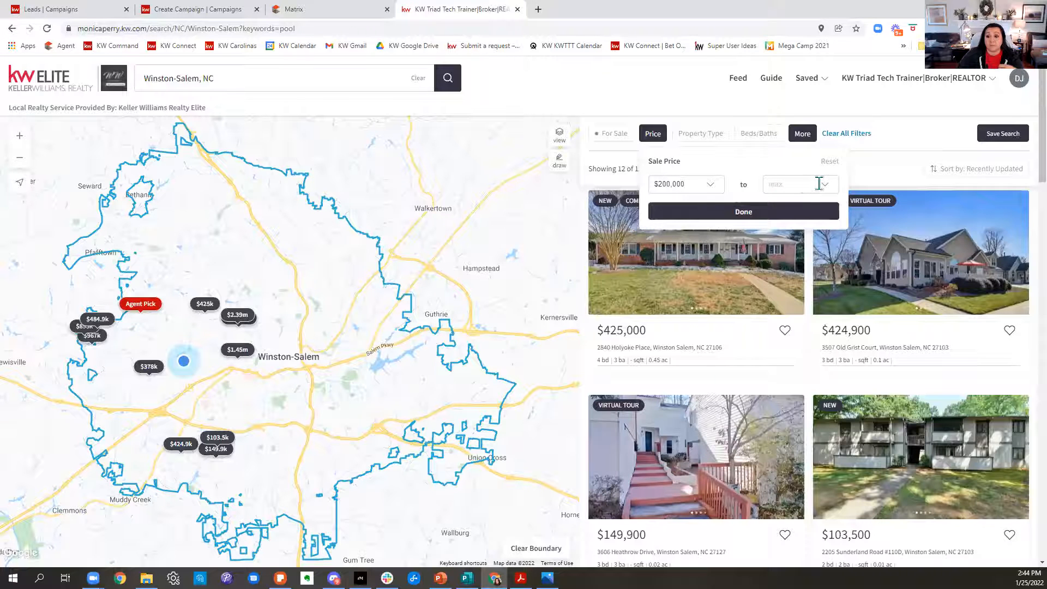
pyautogui.click(819, 184)
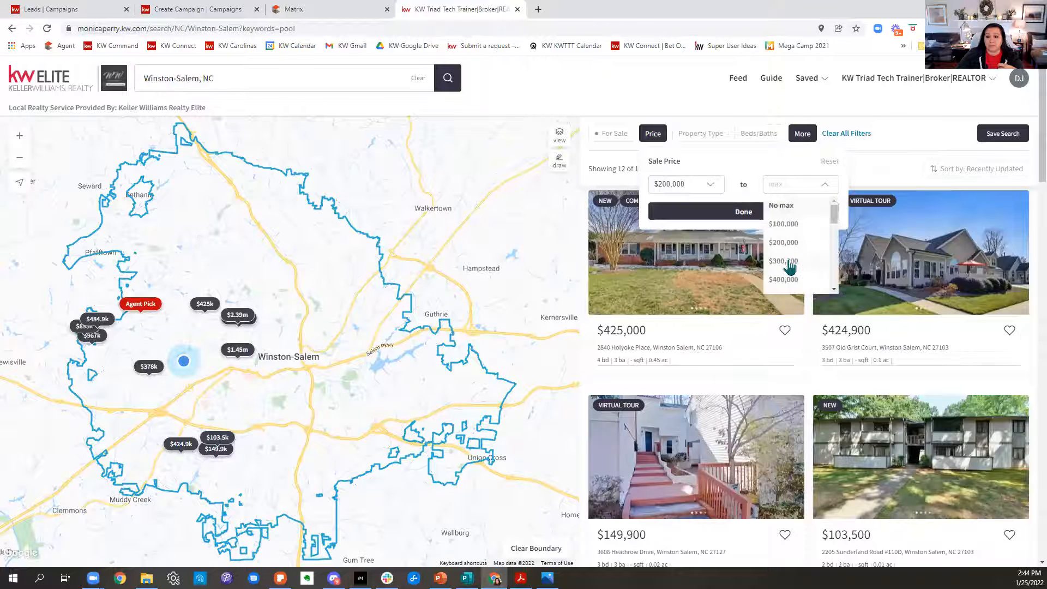
pyautogui.click(789, 268)
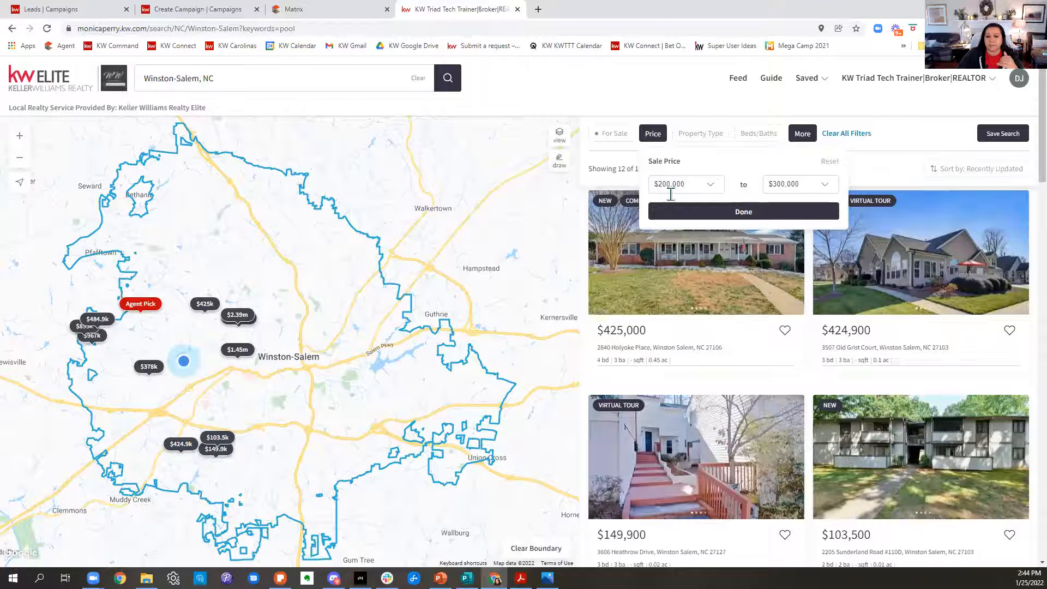
pyautogui.click(679, 218)
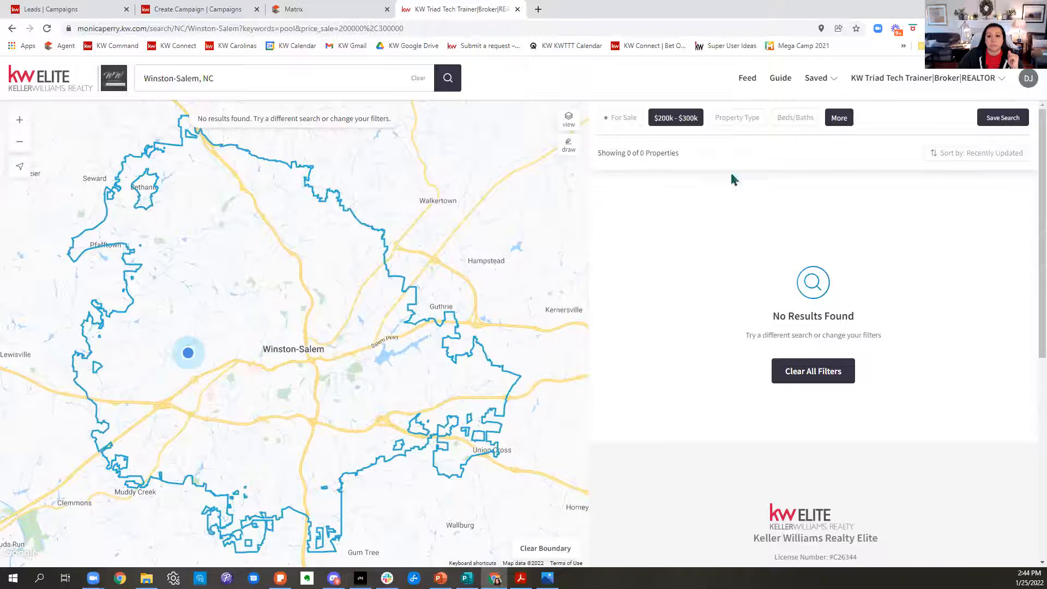
pyautogui.click(677, 119)
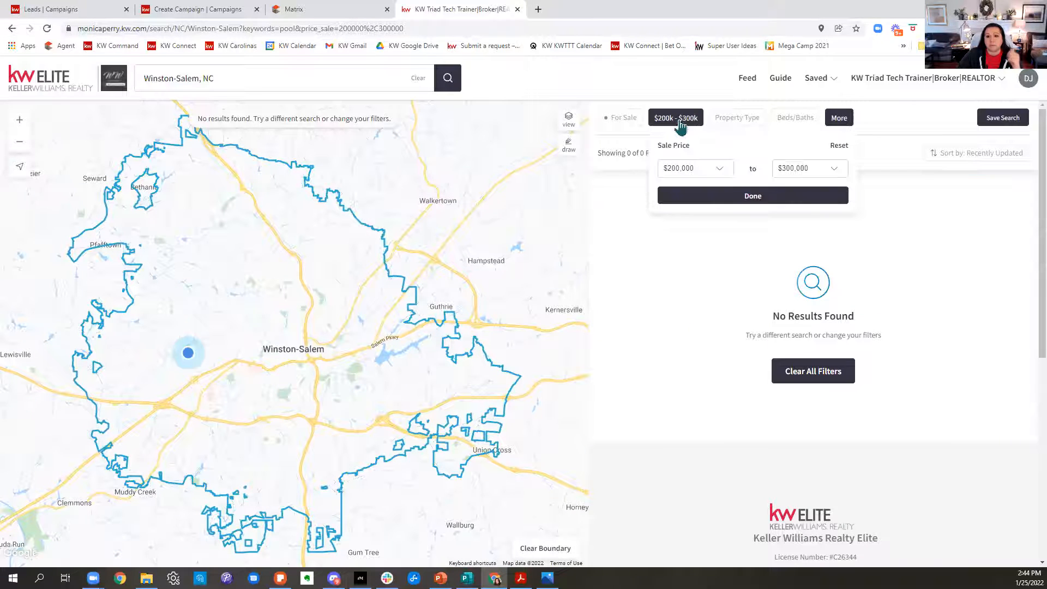
pyautogui.click(720, 169)
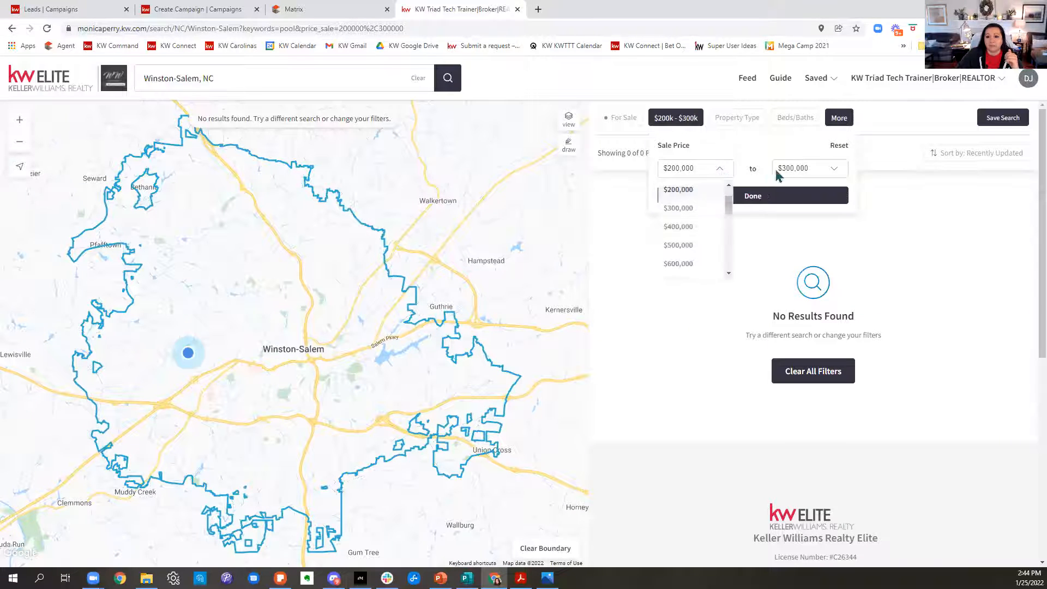
pyautogui.click(702, 196)
pyautogui.click(805, 202)
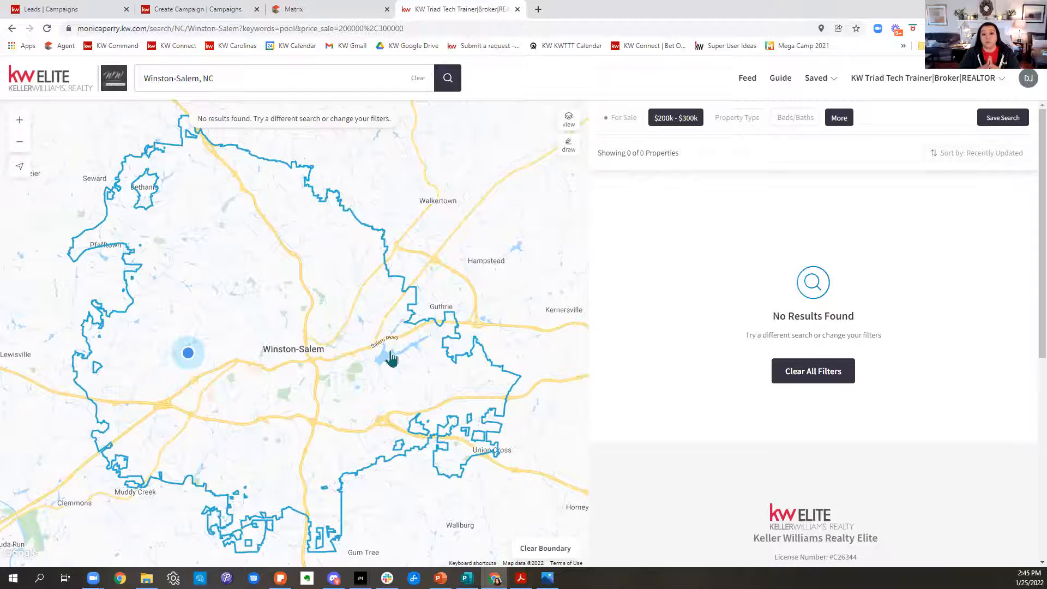
# Search the web for the Keller Mortgage agent portal in a new browser tab, open it and sign in.
pyautogui.hotkey('ctrl', 't')
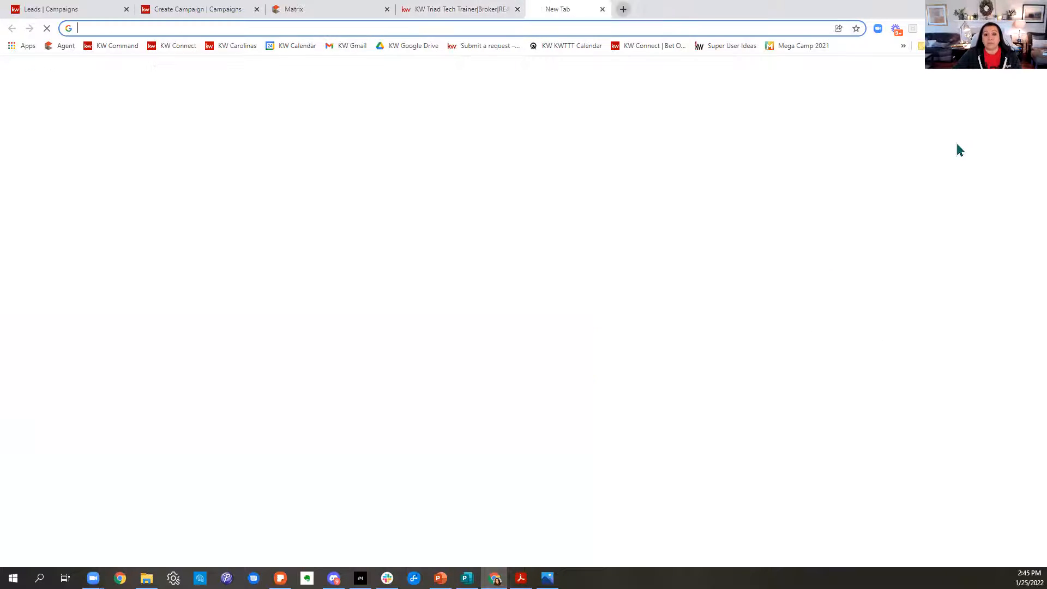
pyautogui.write('keller mort')
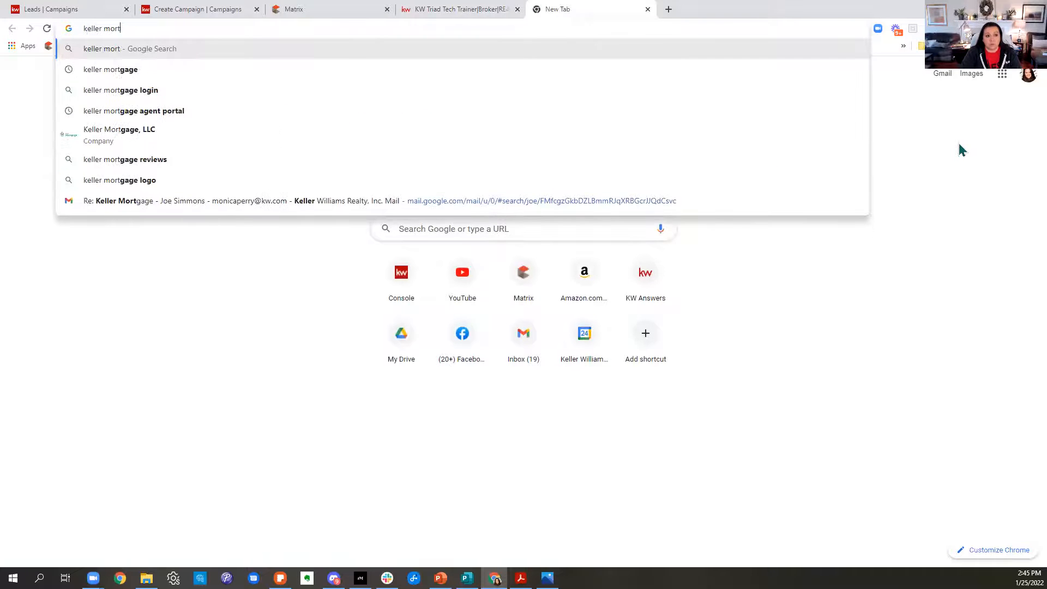
pyautogui.press('BackSpace')
pyautogui.write('gag')
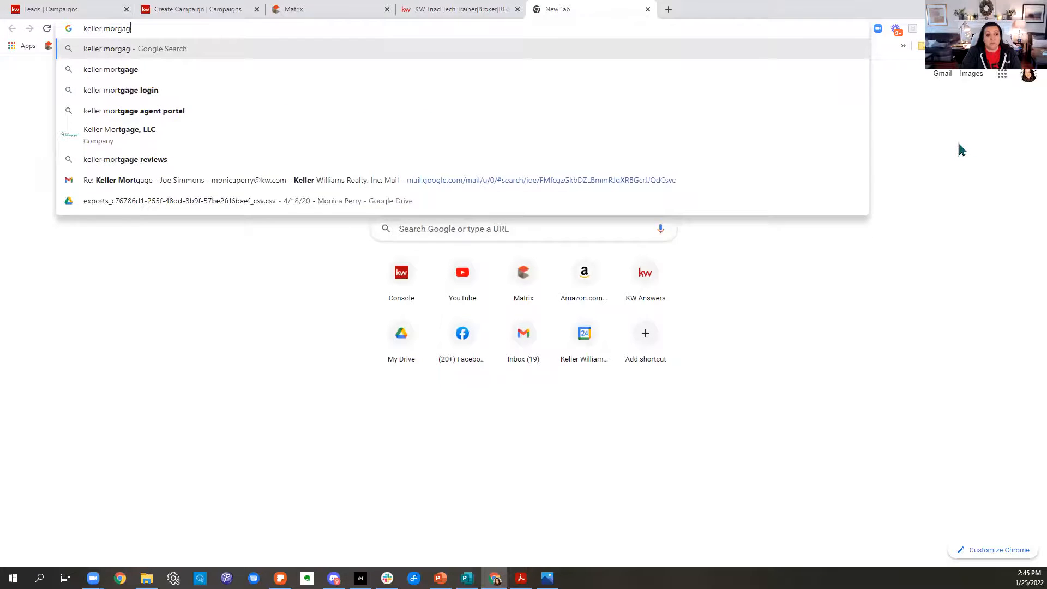
pyautogui.write('e agent')
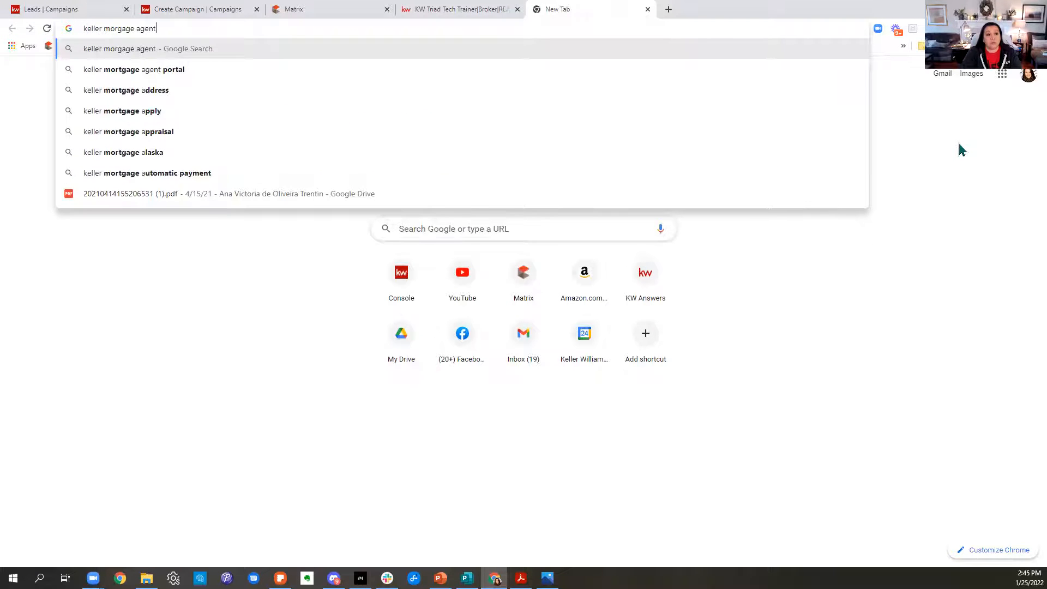
pyautogui.click(97, 71)
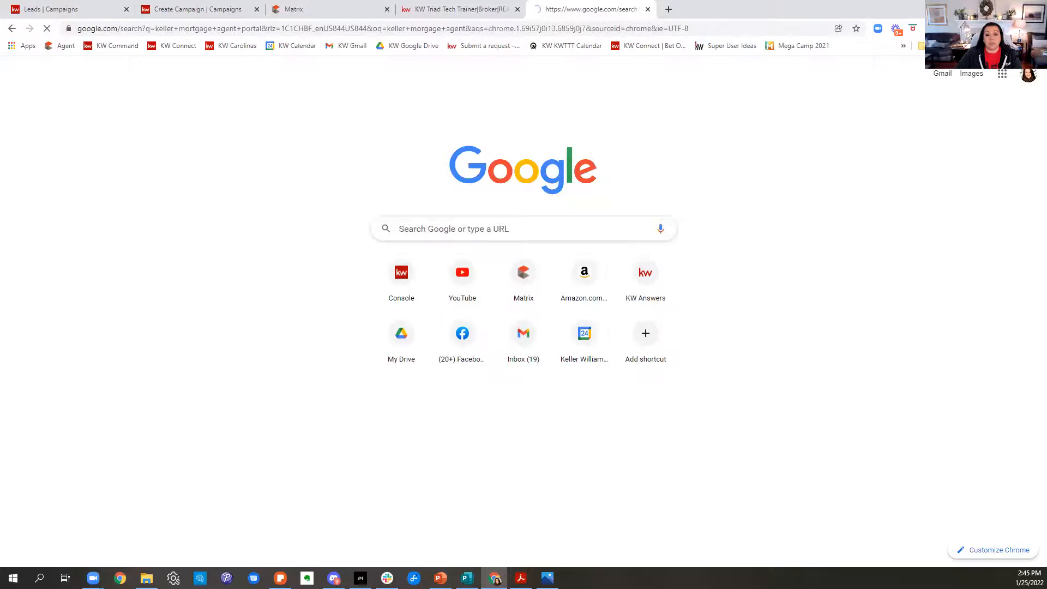
pyautogui.click(237, 177)
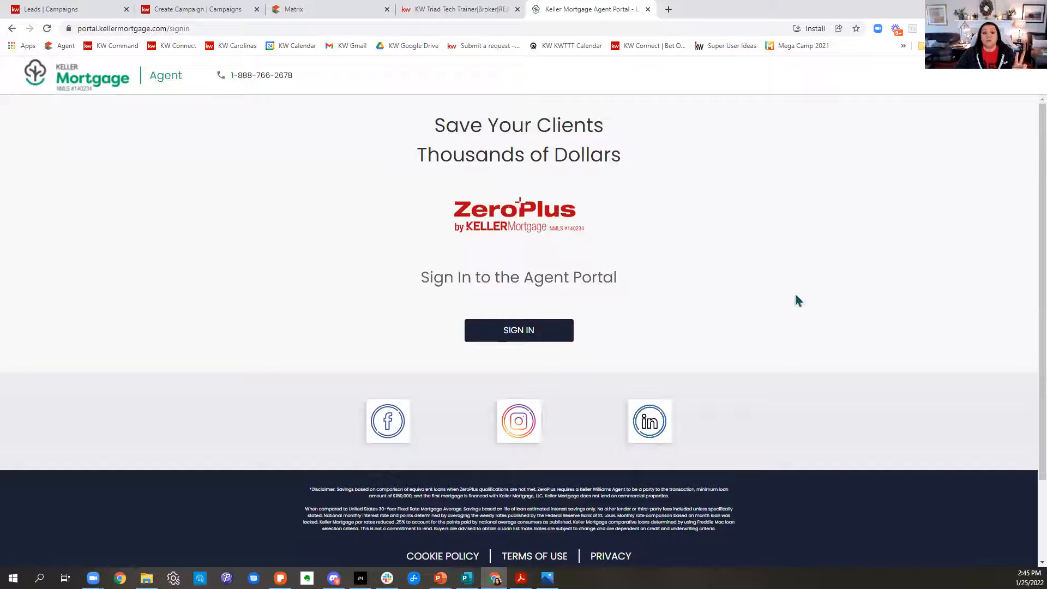
pyautogui.click(541, 328)
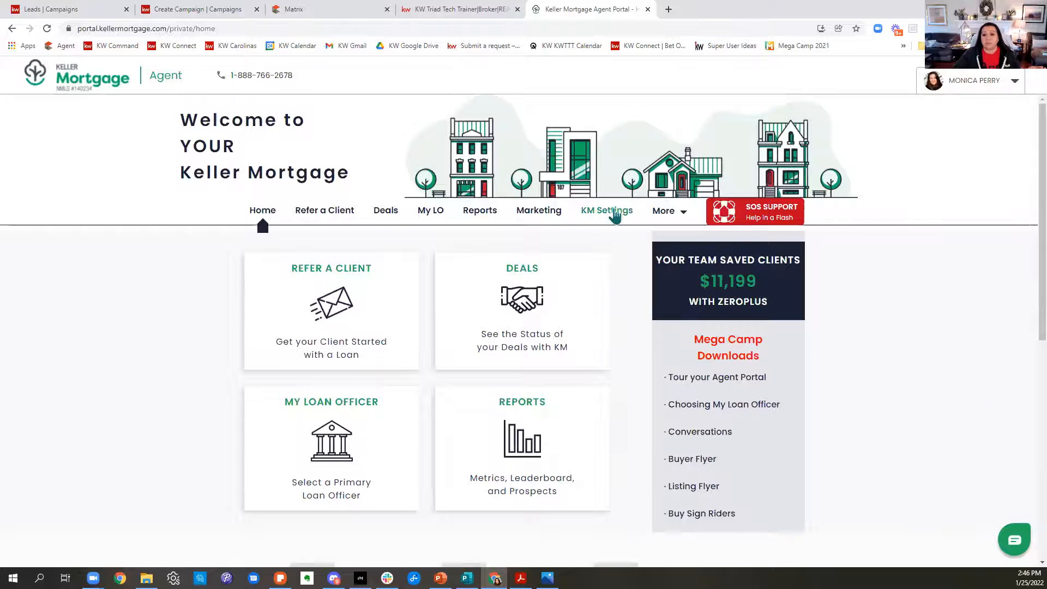
# Copy the personal KM link from the portal's KM Settings profile and open it in a new browser tab.
pyautogui.click(608, 212)
pyautogui.scroll(-3, 930, 314)
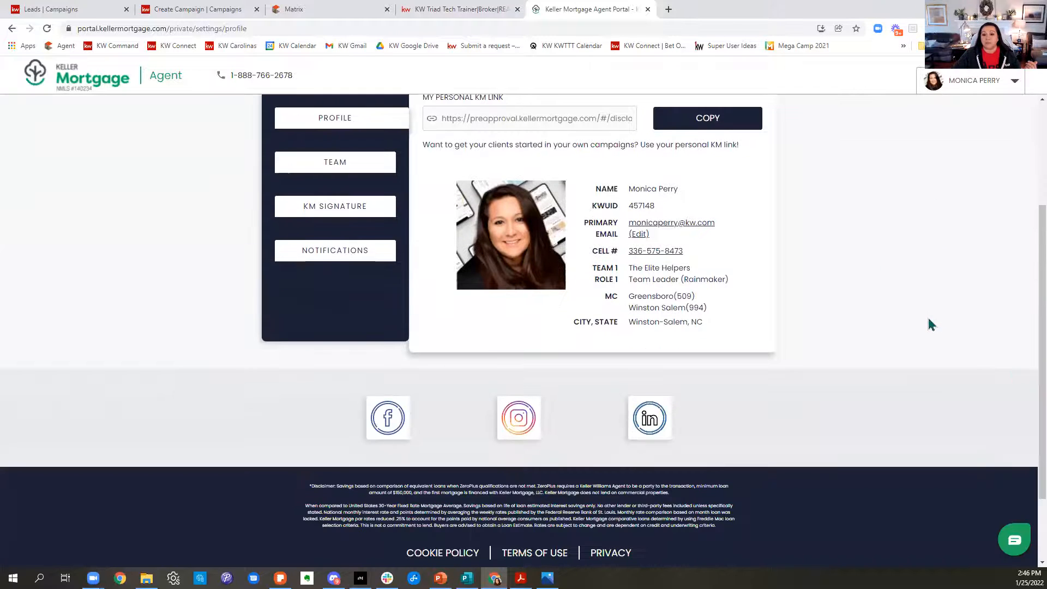
pyautogui.scroll(1, 567, 264)
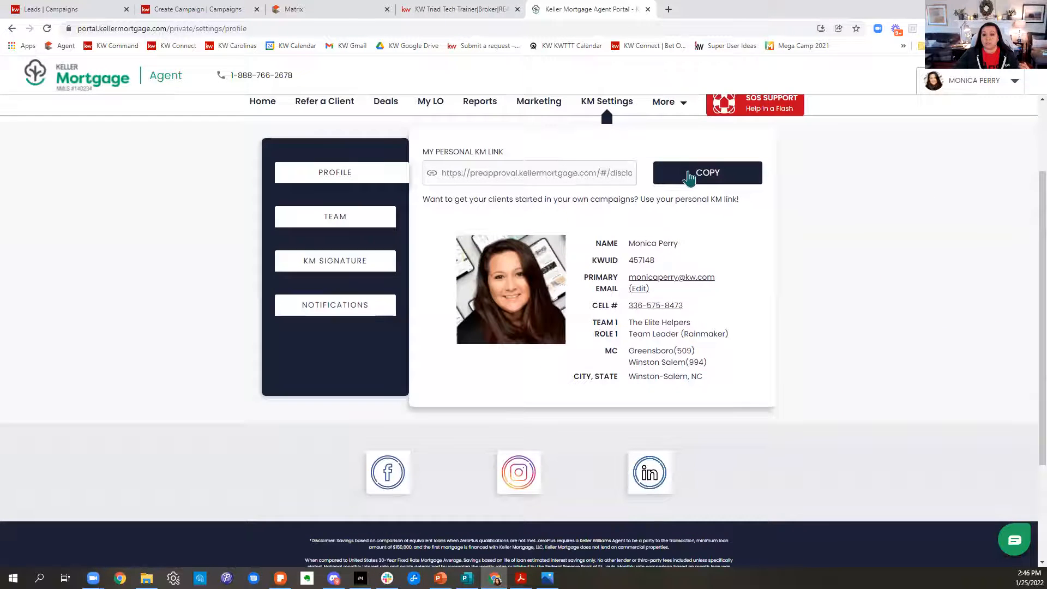
pyautogui.click(684, 174)
pyautogui.hotkey('ctrl', 't')
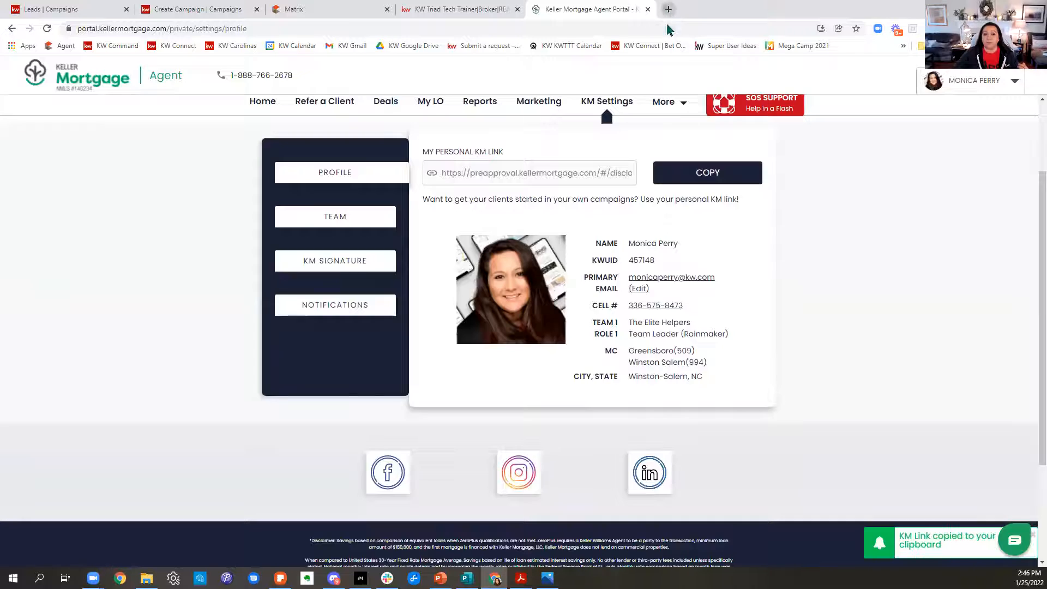
pyautogui.hotkey('ctrl', 'v')
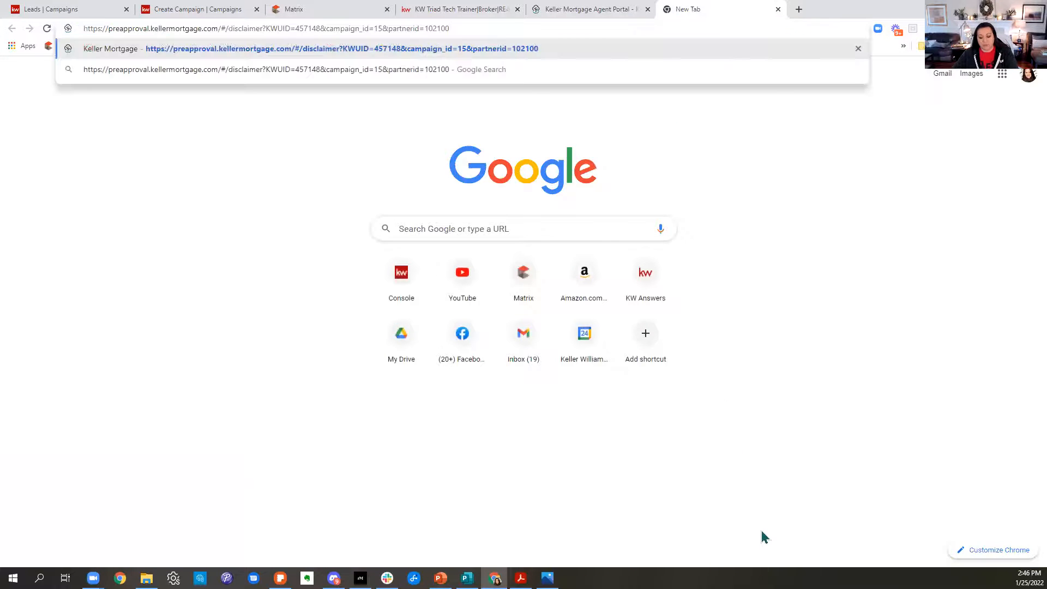
pyautogui.press('Return')
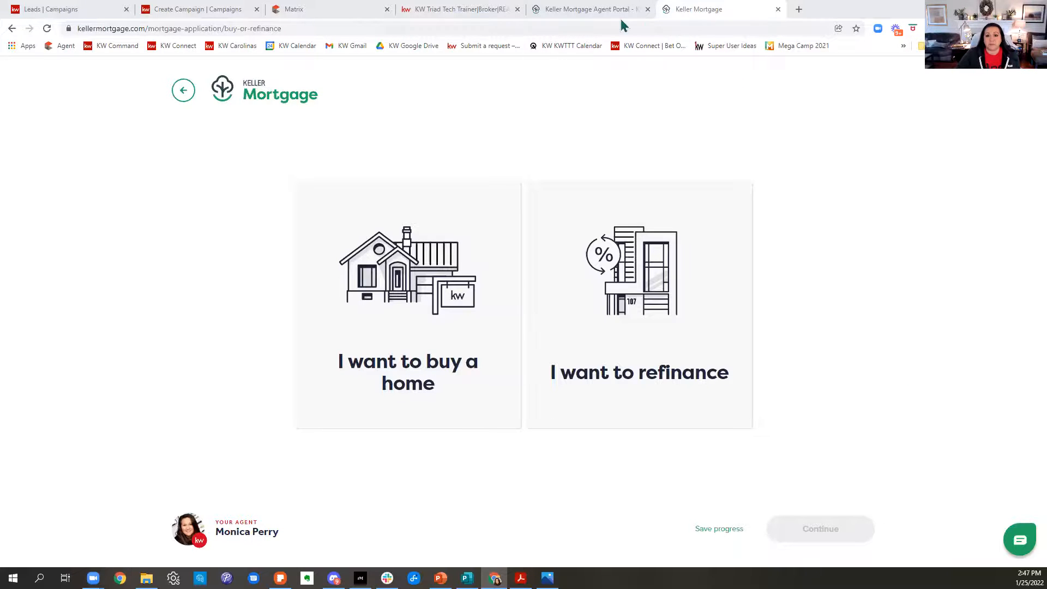
# Return to the Winston-Salem home search, reset the sale price range and look through the pool listings.
pyautogui.click(600, 12)
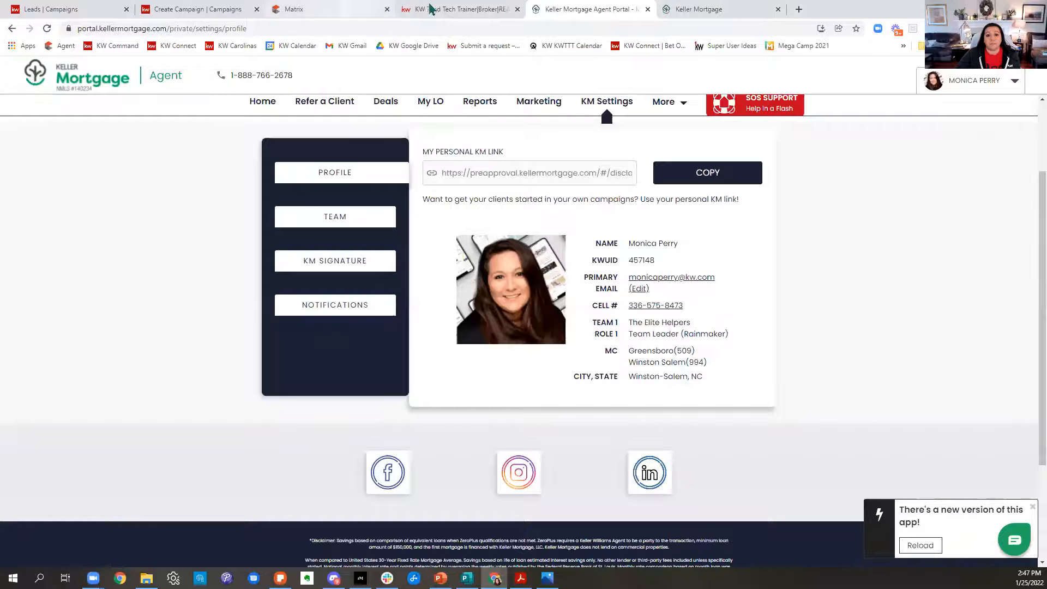
pyautogui.click(463, 10)
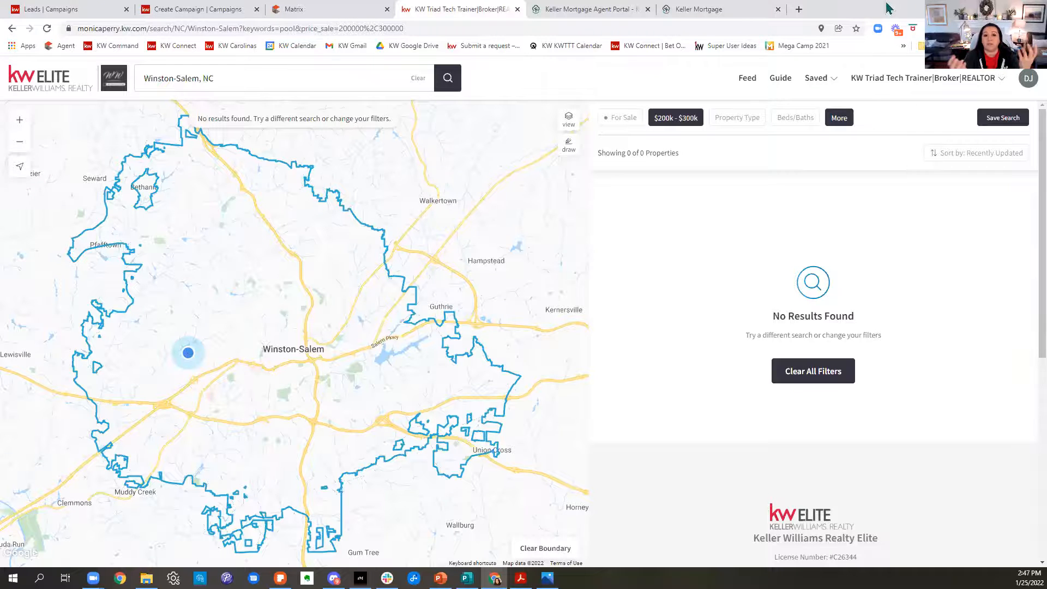
pyautogui.click(690, 123)
pyautogui.click(839, 146)
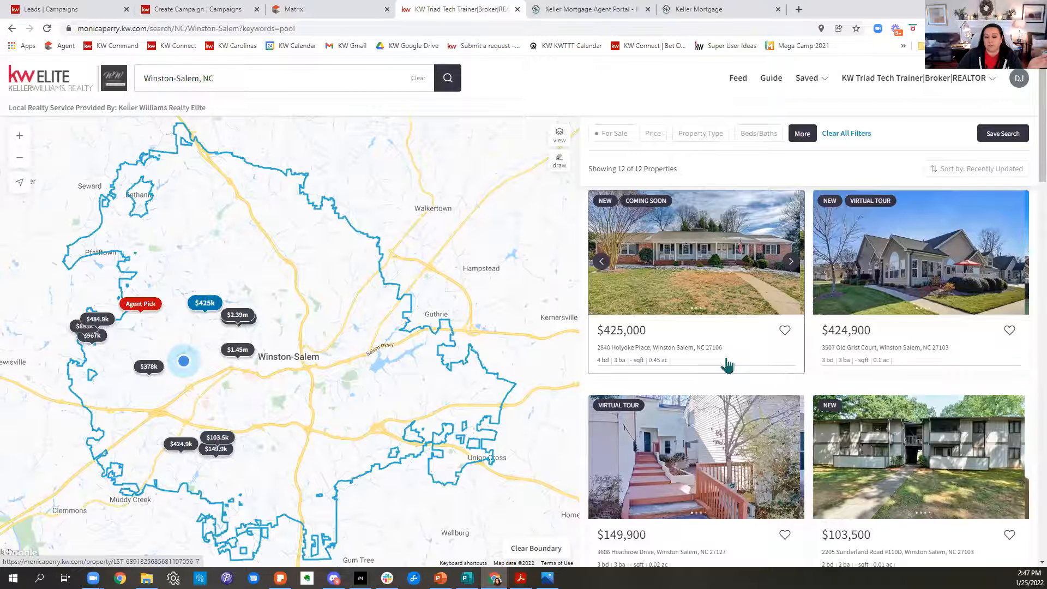
pyautogui.scroll(-7, 728, 364)
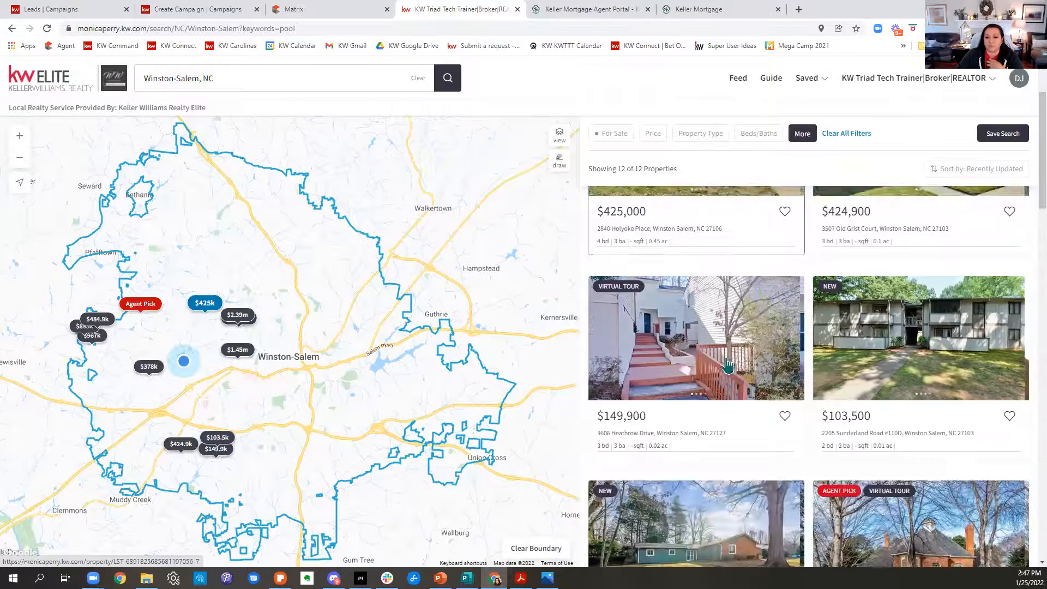
pyautogui.scroll(-15, 728, 364)
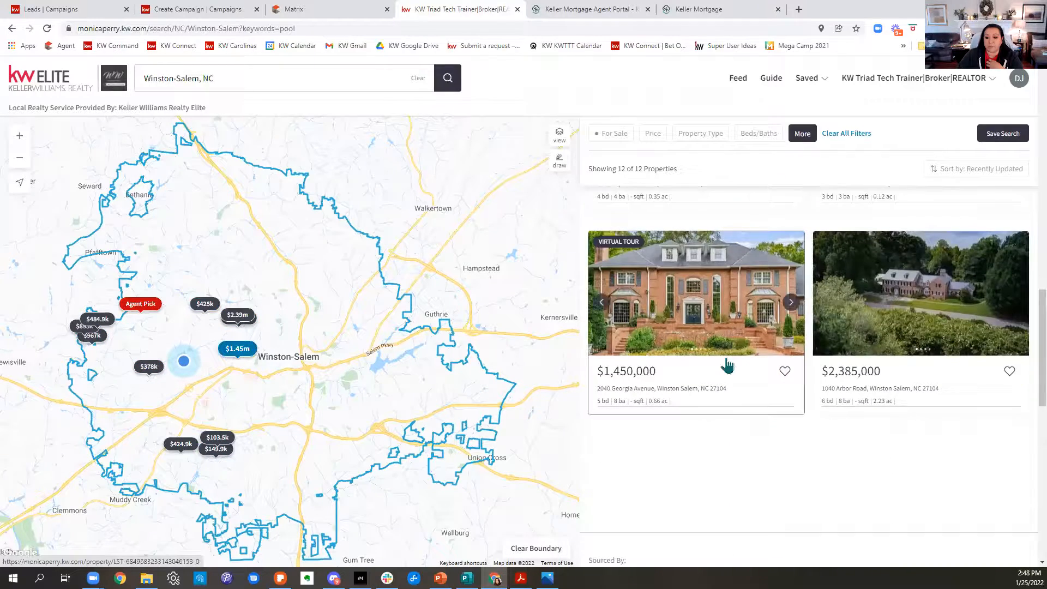
pyautogui.scroll(20, 728, 365)
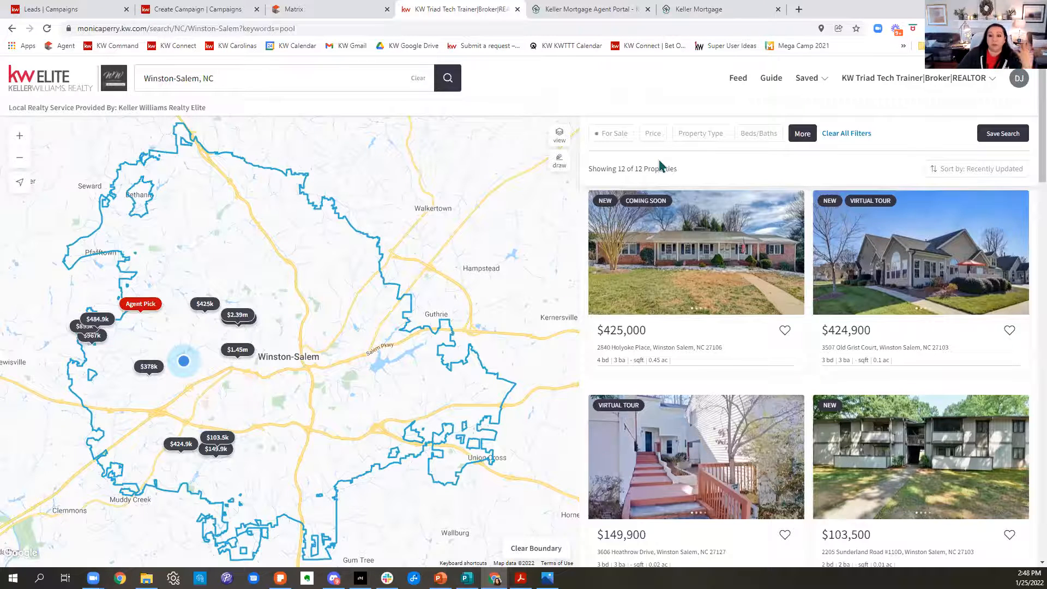
# Clear the Winston-Salem location from the home search and reload the page.
pyautogui.click(308, 81)
pyautogui.click(420, 80)
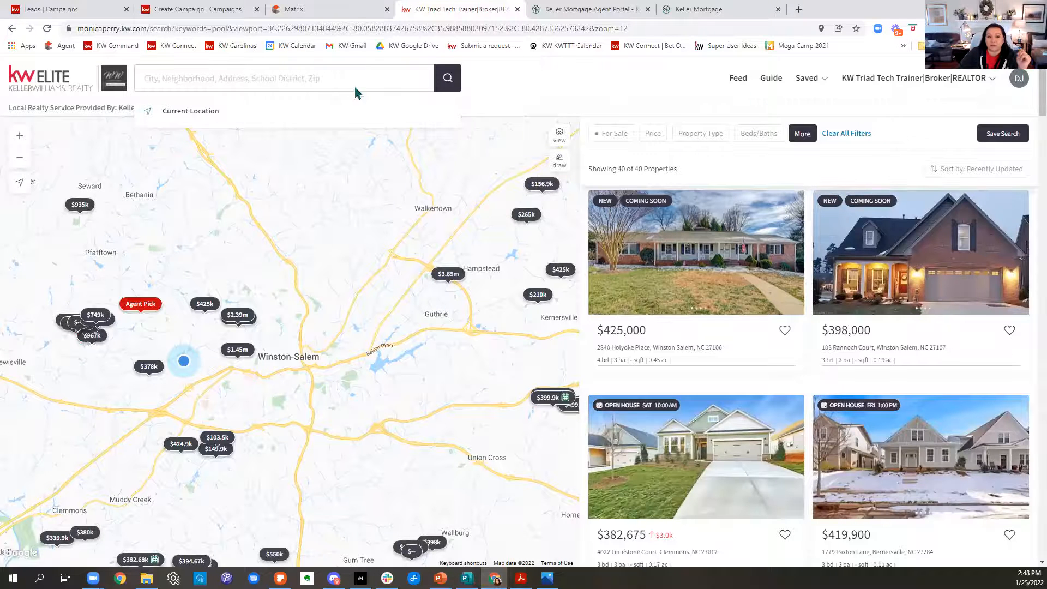
pyautogui.click(47, 29)
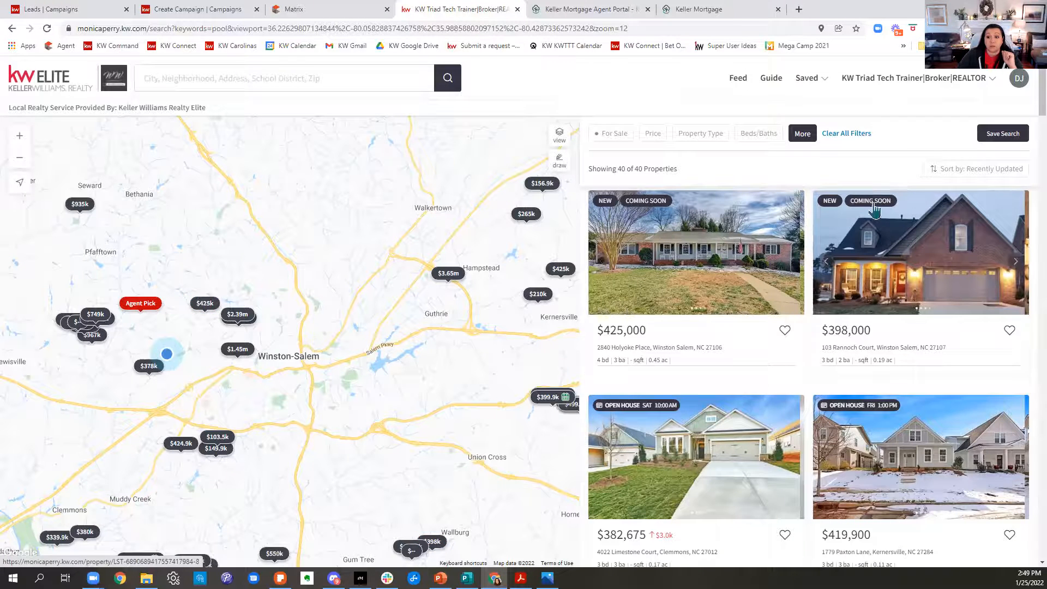
# Limit the For Sale listing status to Coming Soon by turning off Active, New Construction, Foreclosures and Short Sale.
pyautogui.click(802, 136)
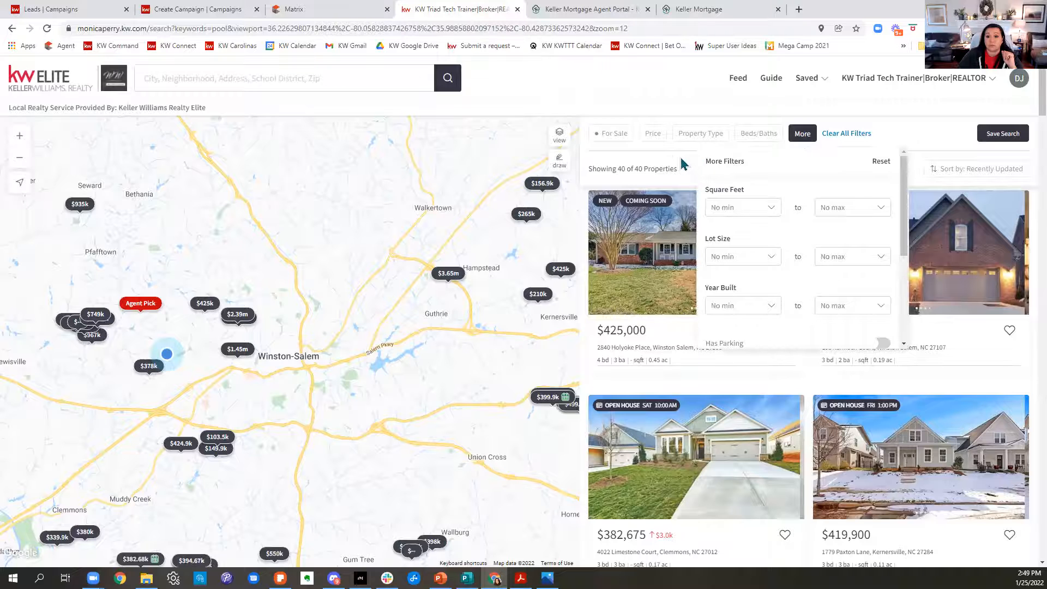
pyautogui.click(612, 143)
pyautogui.click(614, 217)
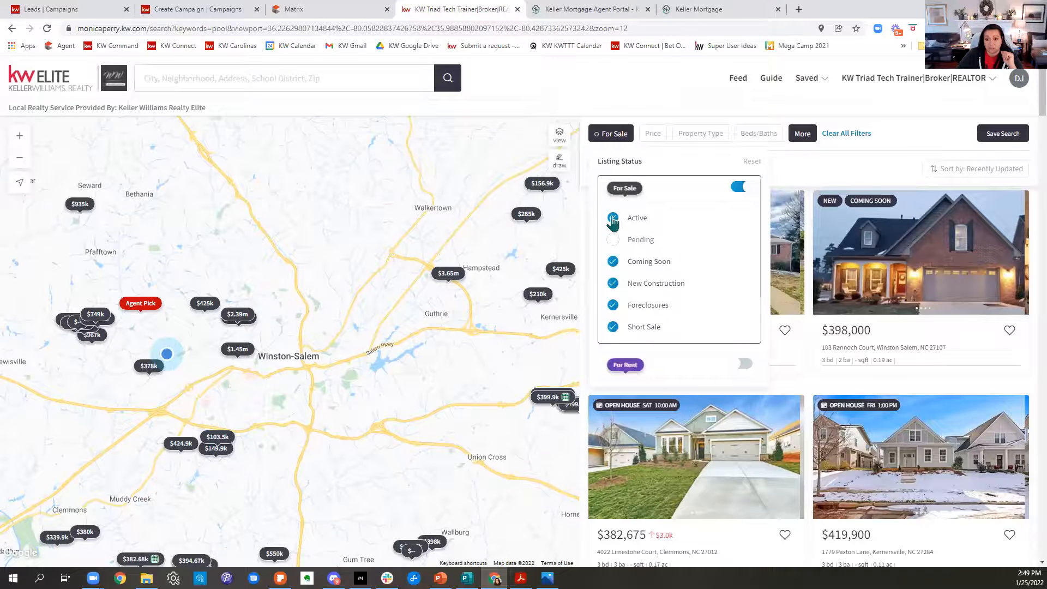
pyautogui.click(613, 305)
pyautogui.click(613, 327)
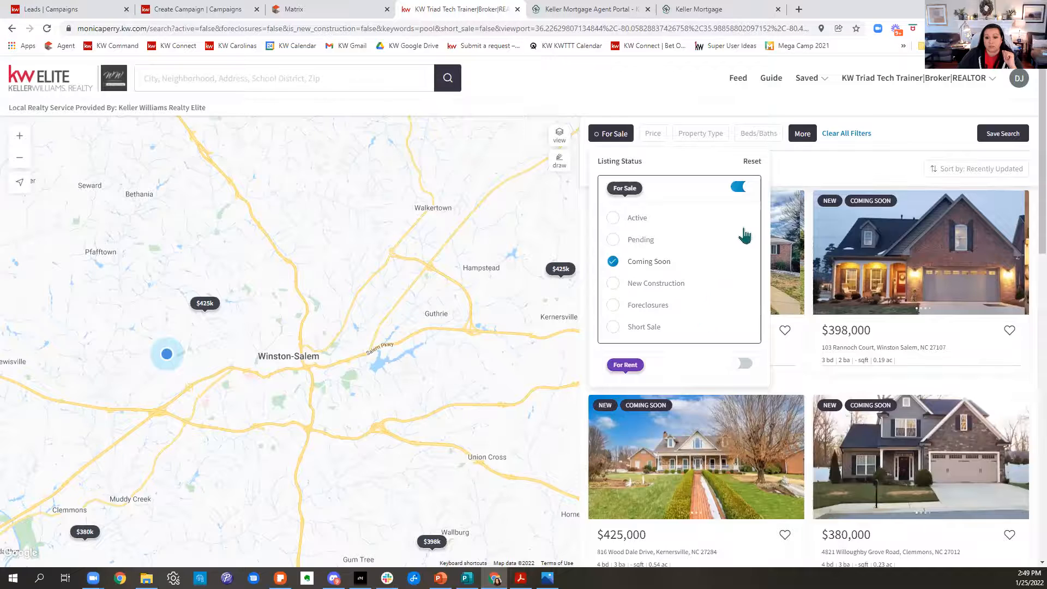
pyautogui.scroll(-3, 739, 269)
pyautogui.click(915, 164)
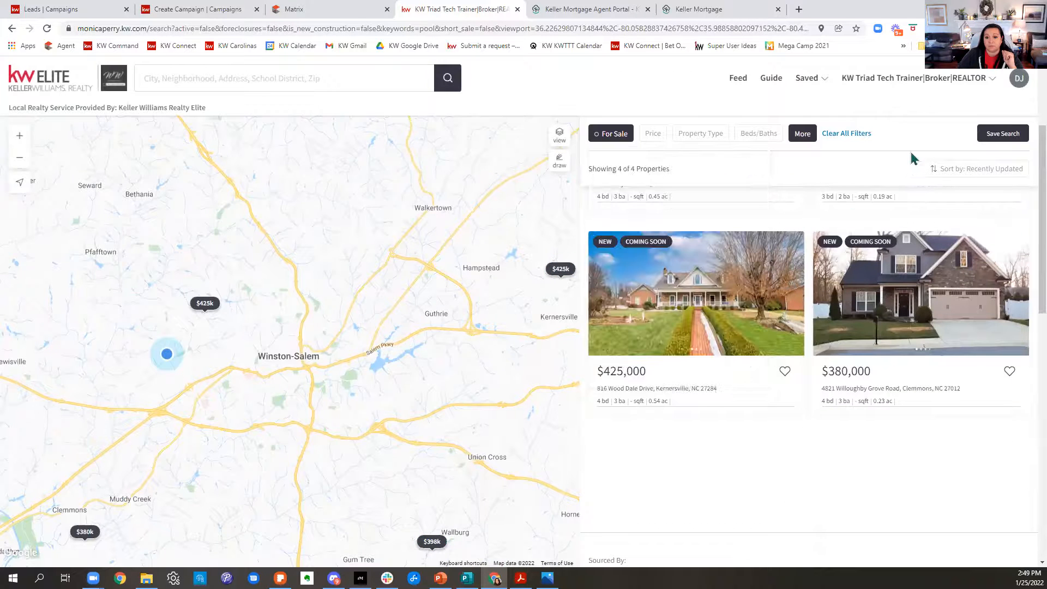
# Widen the map's search area around Winston-Salem to take in Kernersville, Clemmons and High Point.
pyautogui.scroll(3, 393, 385)
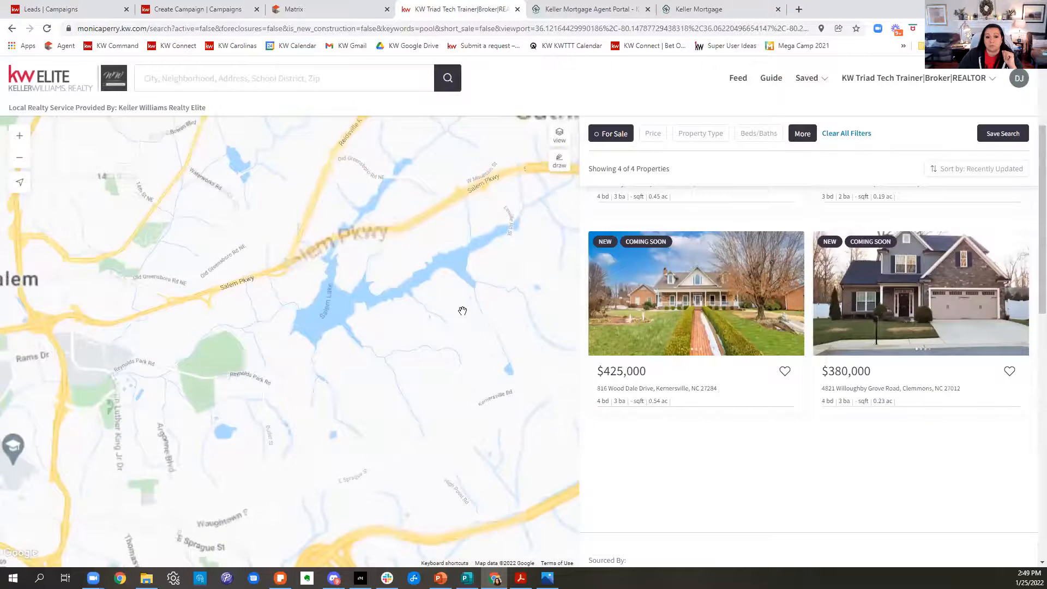
pyautogui.scroll(-3, 462, 310)
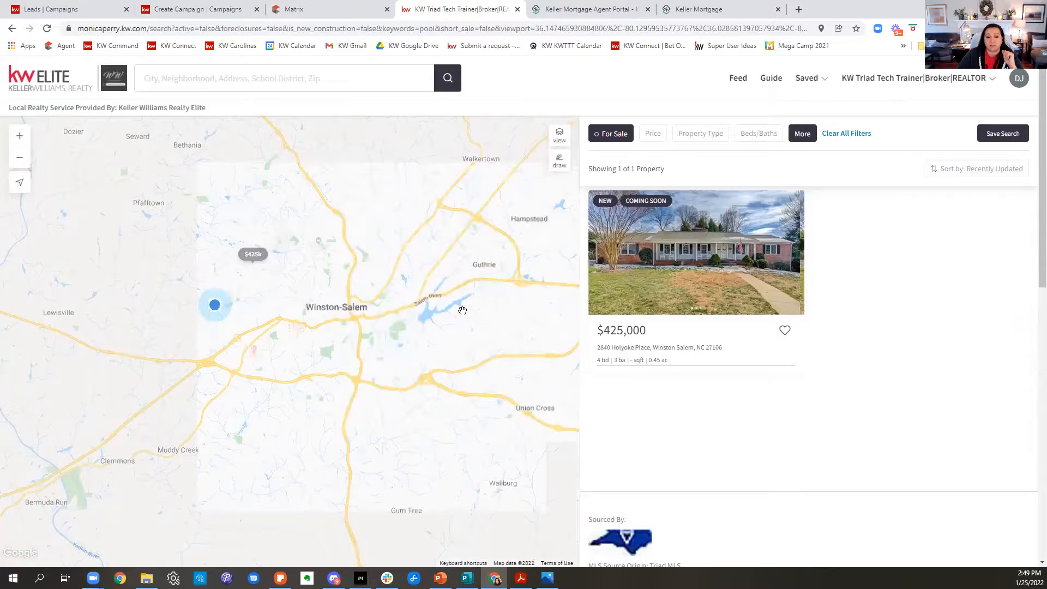
pyautogui.scroll(-5, 463, 310)
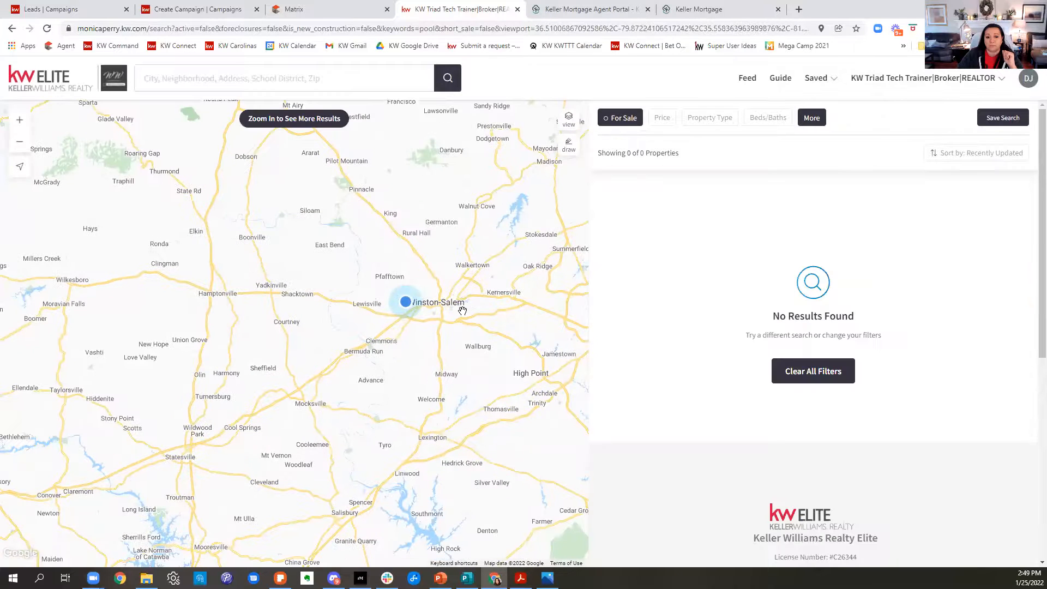
pyautogui.moveTo(462, 310); pyautogui.dragTo(344, 316)
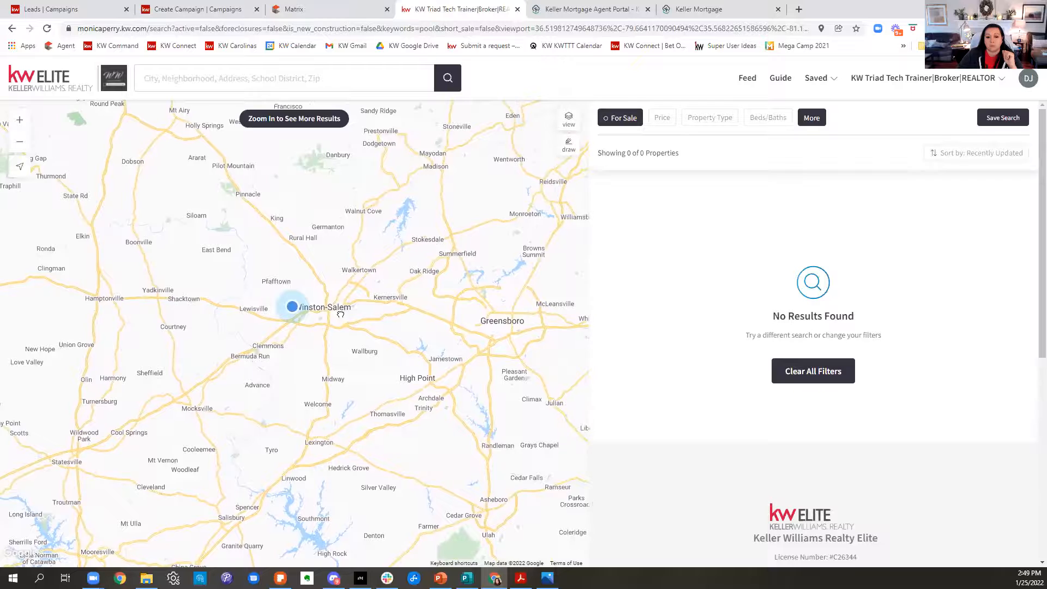
pyautogui.scroll(1, 358, 314)
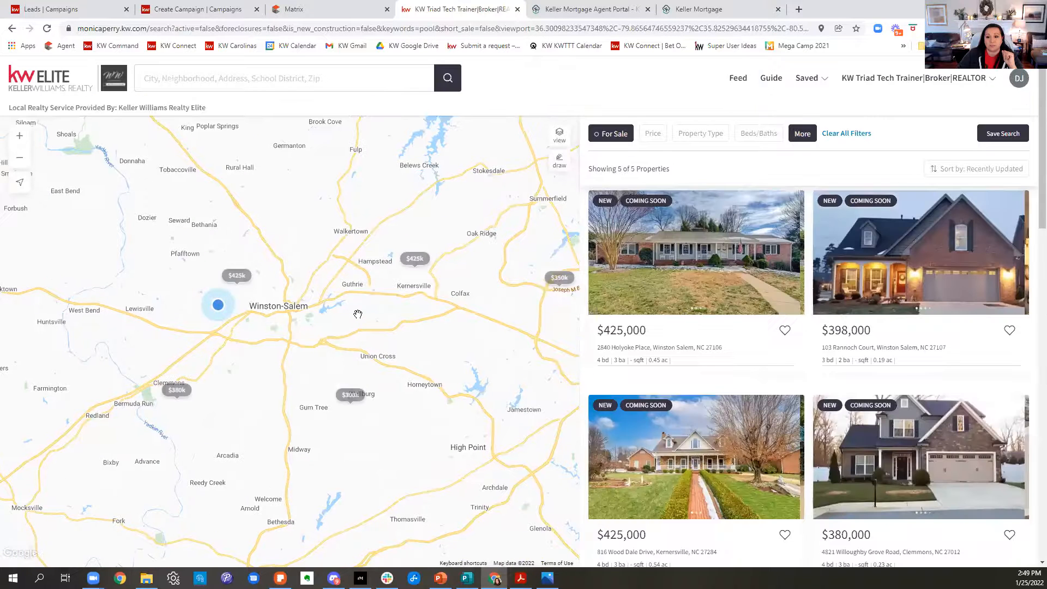